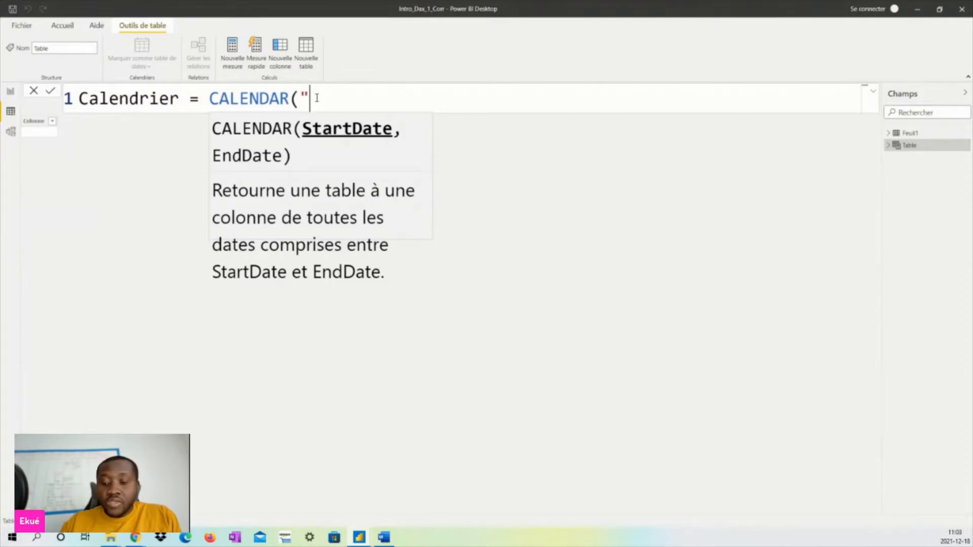
Step: Complete the Calendrier table formula with start date "2021-12-01" and end date "2021-12-10" in the CALENDAR function
{"action": "type", "text": "2021"}
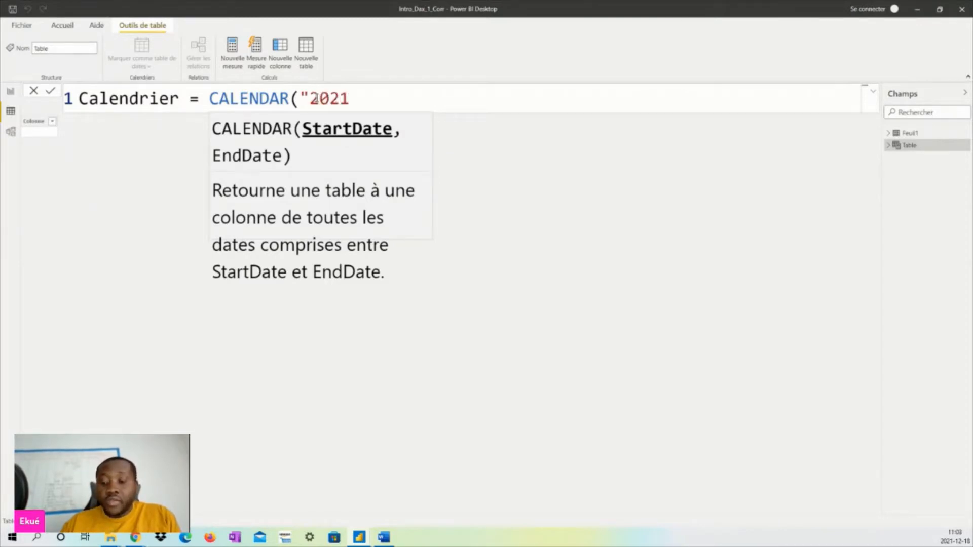
{"action": "type", "text": "-"}
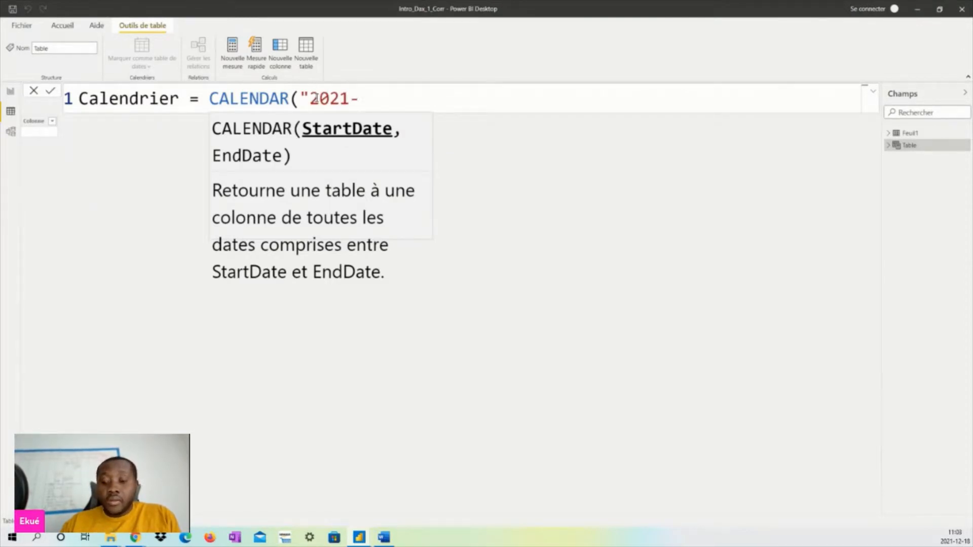
{"action": "type", "text": "12-01"}
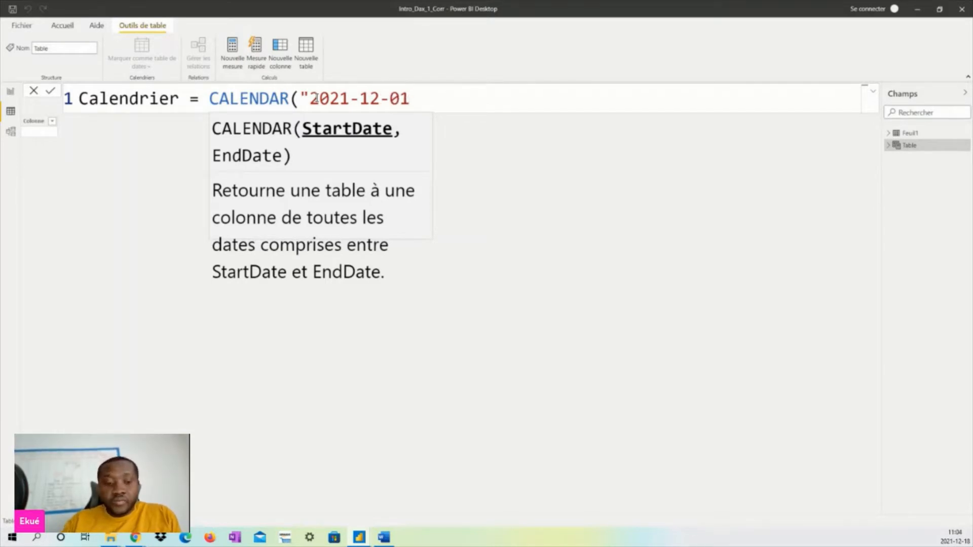
{"action": "type", "text": "\",\""}
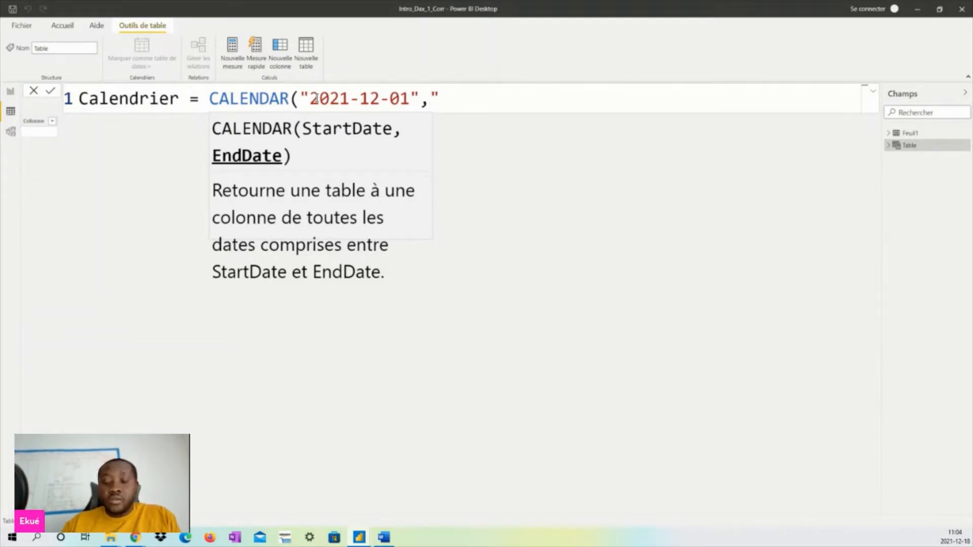
{"action": "type", "text": "2021"}
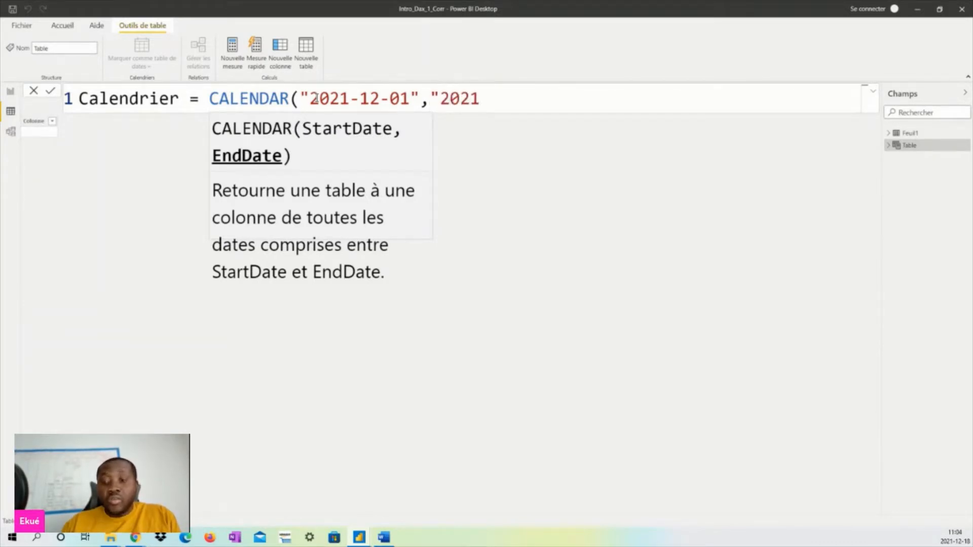
{"action": "type", "text": "-12"}
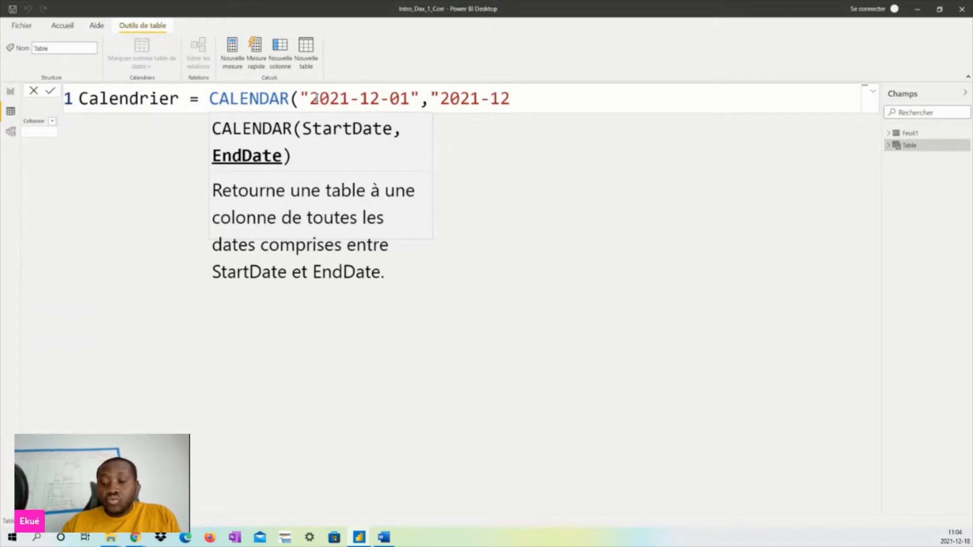
{"action": "type", "text": "-10\")"}
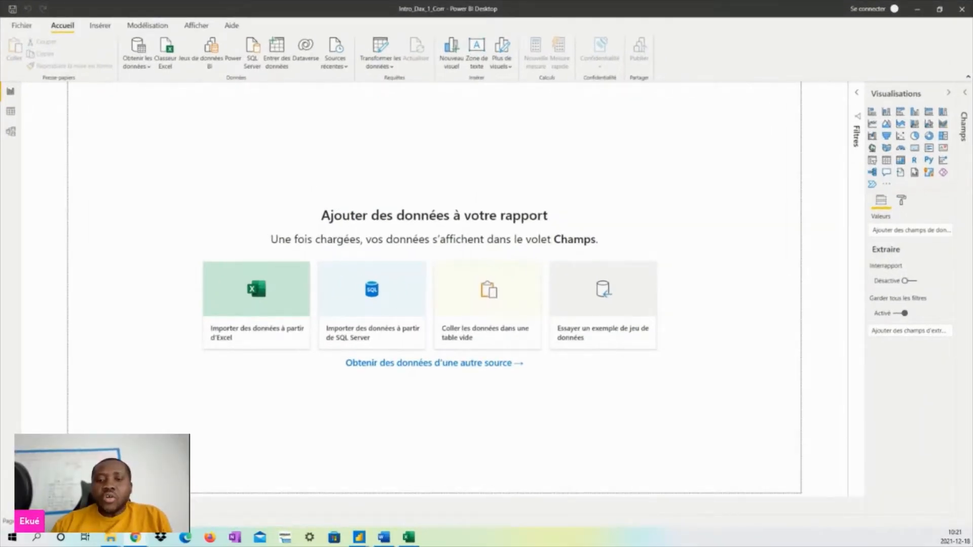
Step: Switch to the Excel workbook FICHIER_TEST_VARIABLE and enlarge the sales table to read its rows
{"action": "key", "text": "alt+Tab"}
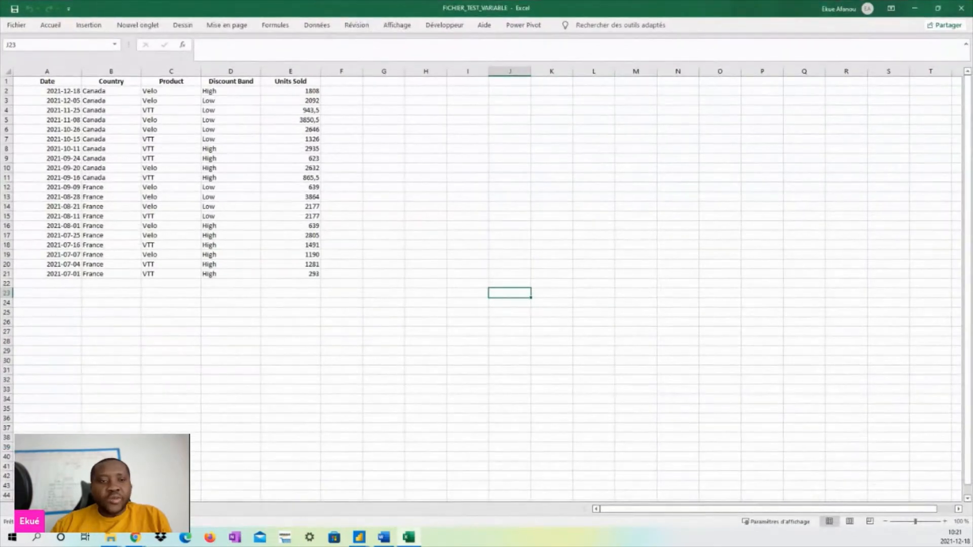
{"action": "left_click", "coordinate": [361, 371]}
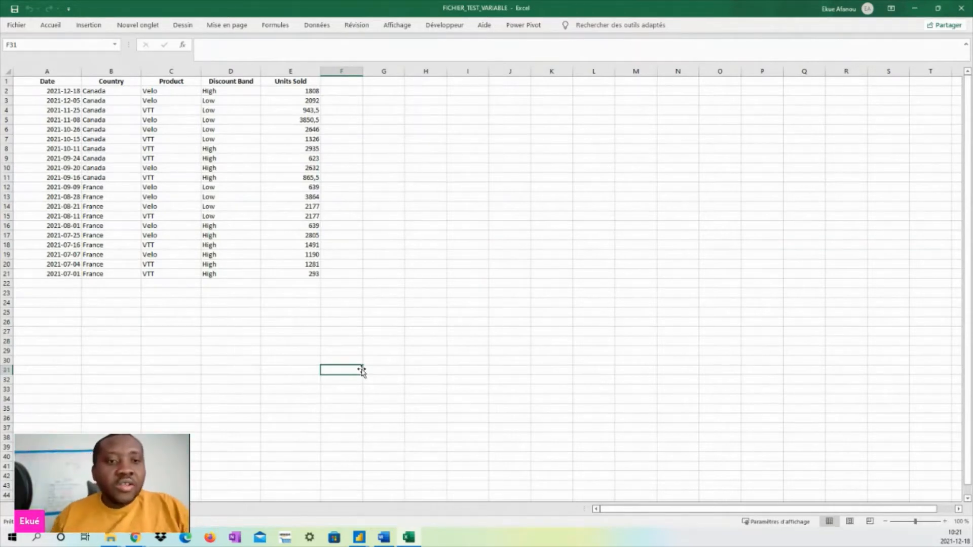
{"action": "scroll", "coordinate": [470, 216], "scroll_direction": "up", "scroll_amount": 3}
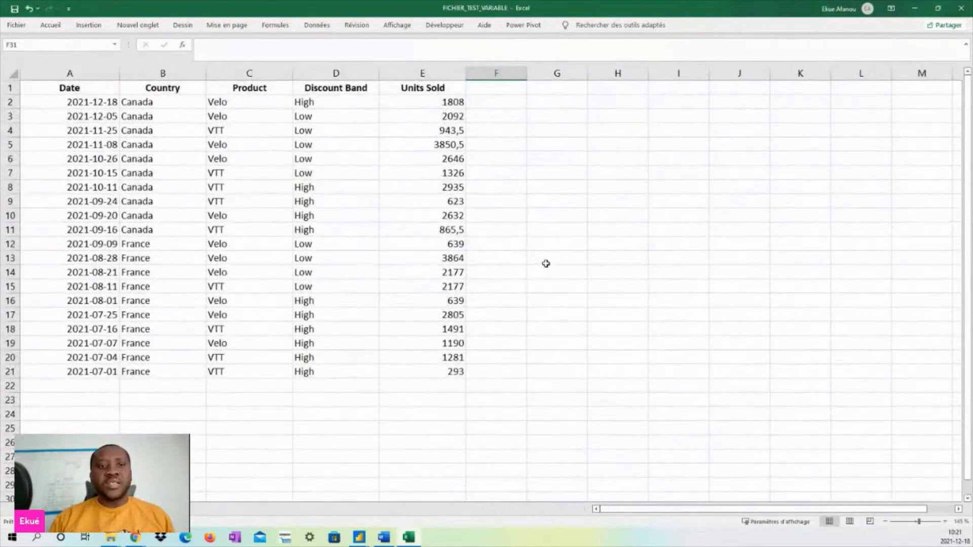
{"action": "scroll", "coordinate": [548, 262], "scroll_direction": "up", "scroll_amount": 3}
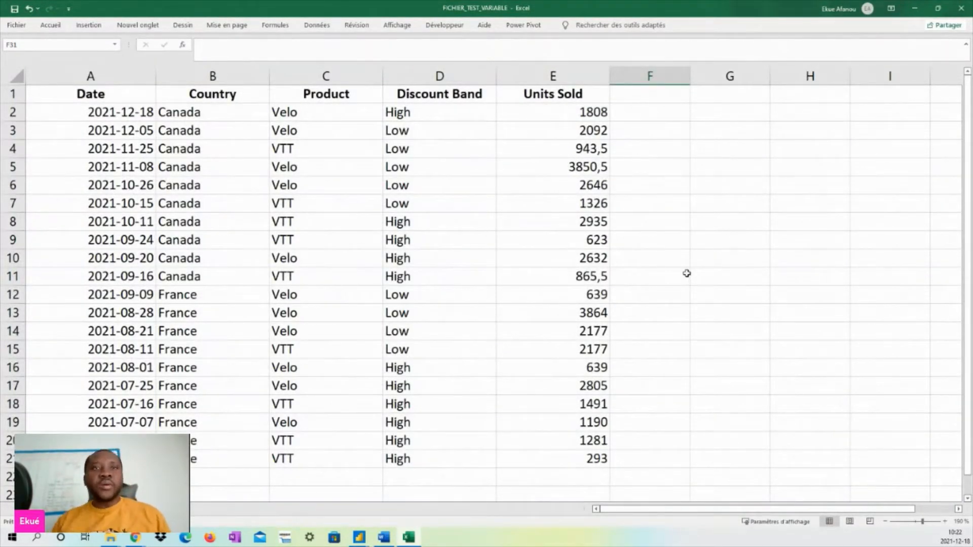
{"action": "left_click", "coordinate": [7, 458]}
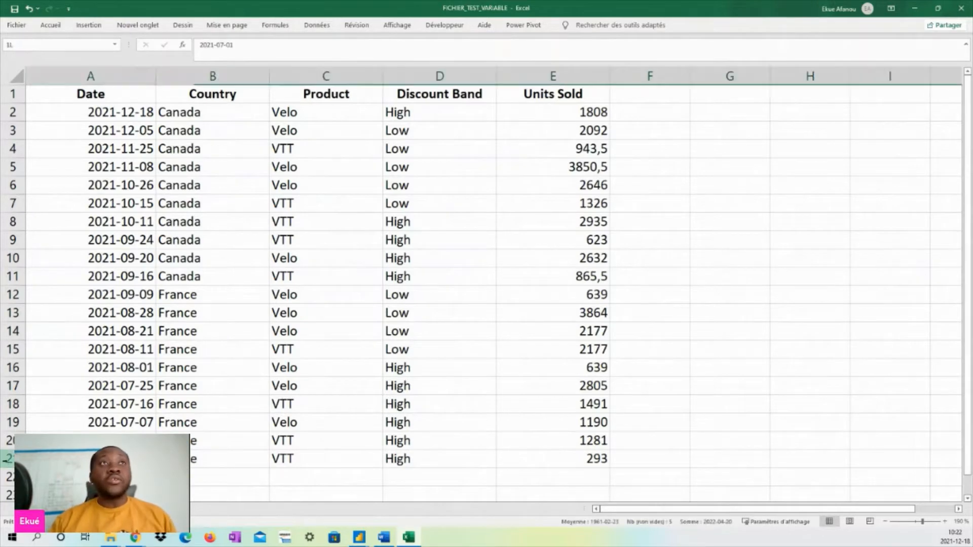
{"action": "left_click", "coordinate": [673, 261]}
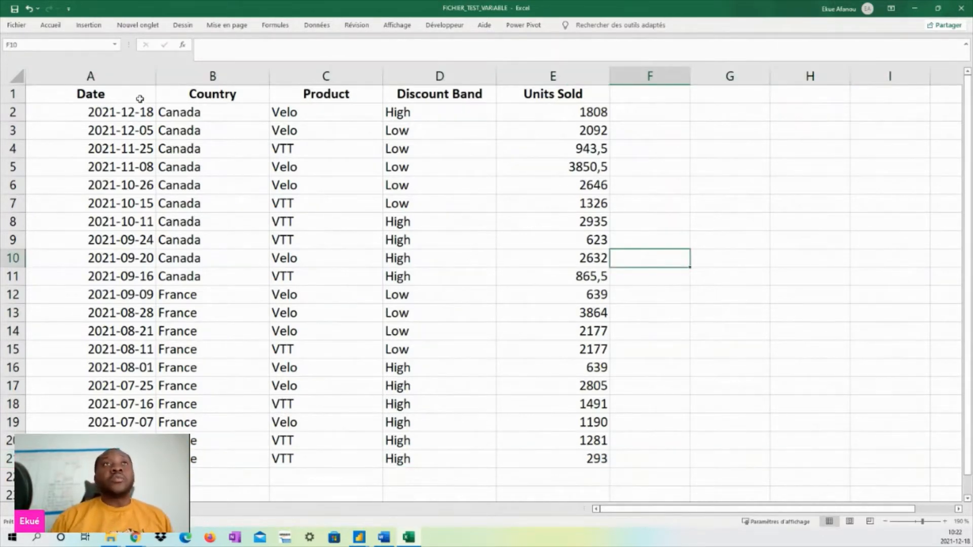
Step: Examine the Country, Product, Discount Band and Units Sold columns of the sales table
{"action": "left_click", "coordinate": [124, 68]}
{"action": "left_click", "coordinate": [210, 77]}
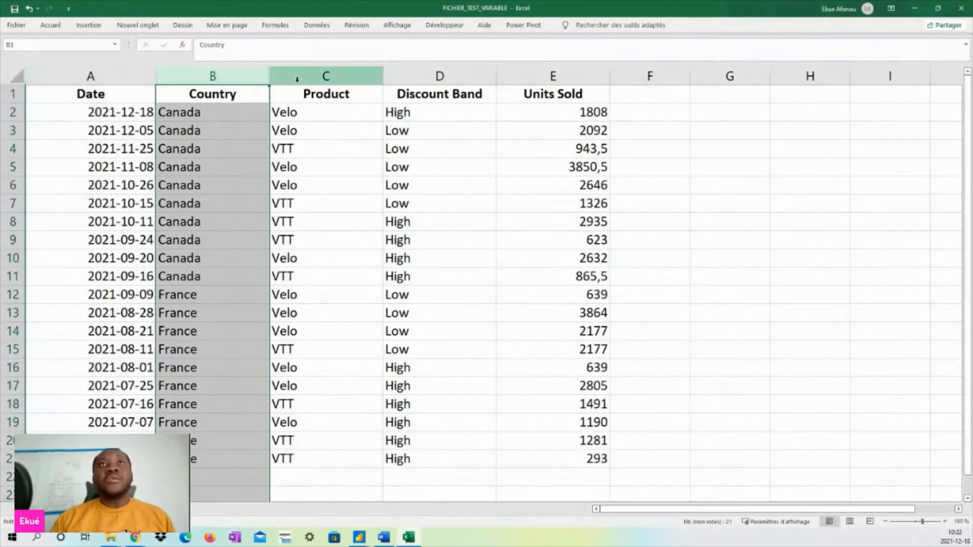
{"action": "left_click", "coordinate": [315, 77]}
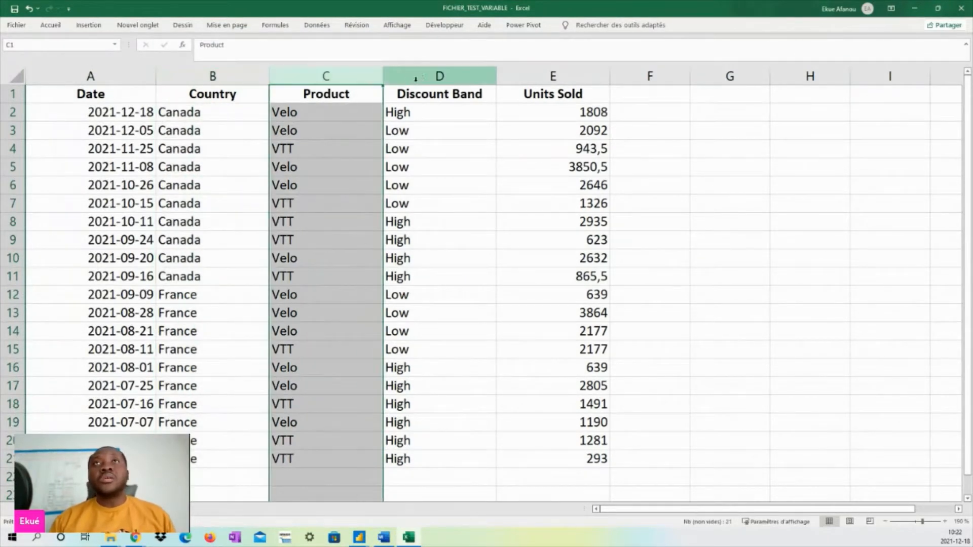
{"action": "left_click", "coordinate": [422, 77]}
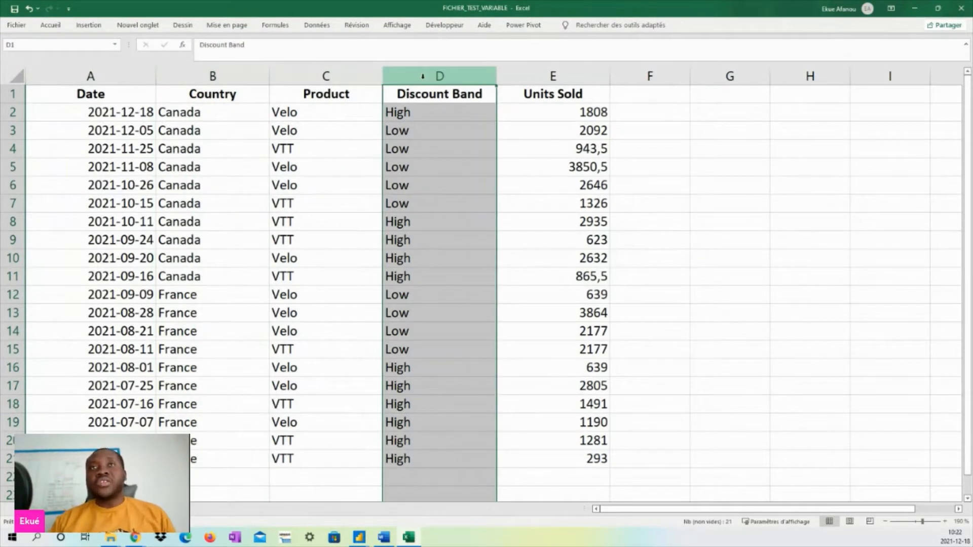
{"action": "left_click", "coordinate": [427, 109]}
{"action": "left_click", "coordinate": [419, 132]}
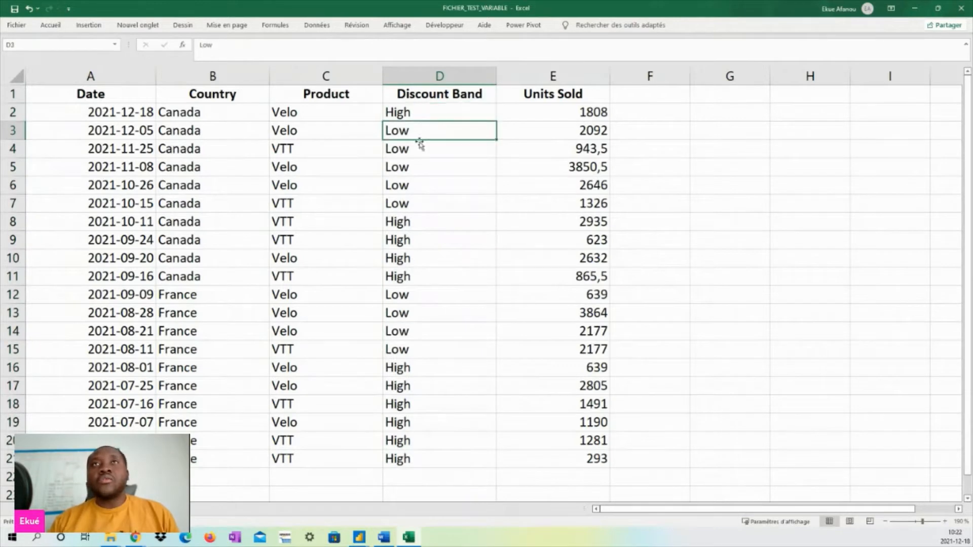
{"action": "left_click", "coordinate": [419, 151]}
{"action": "left_click", "coordinate": [416, 184]}
{"action": "left_click", "coordinate": [411, 277]}
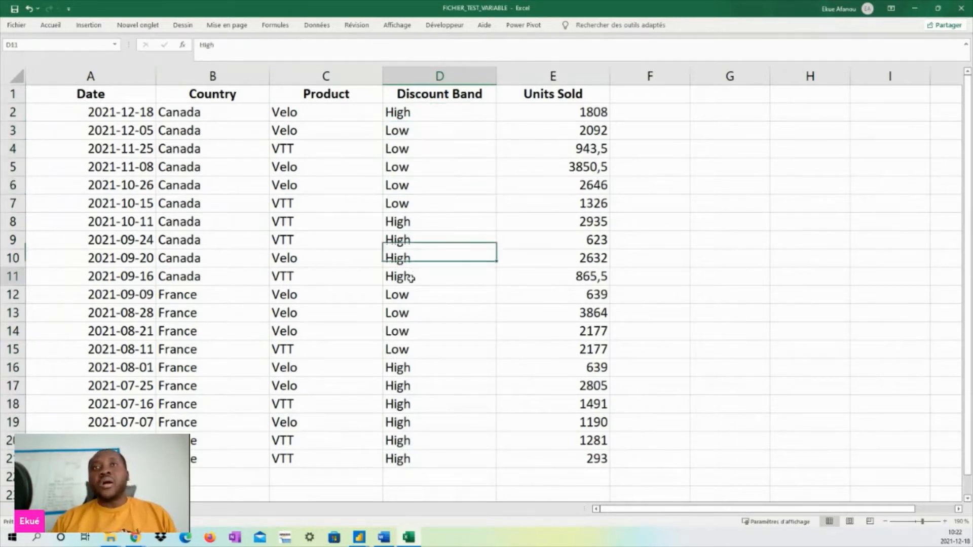
{"action": "left_click", "coordinate": [406, 386]}
{"action": "left_click", "coordinate": [550, 185]}
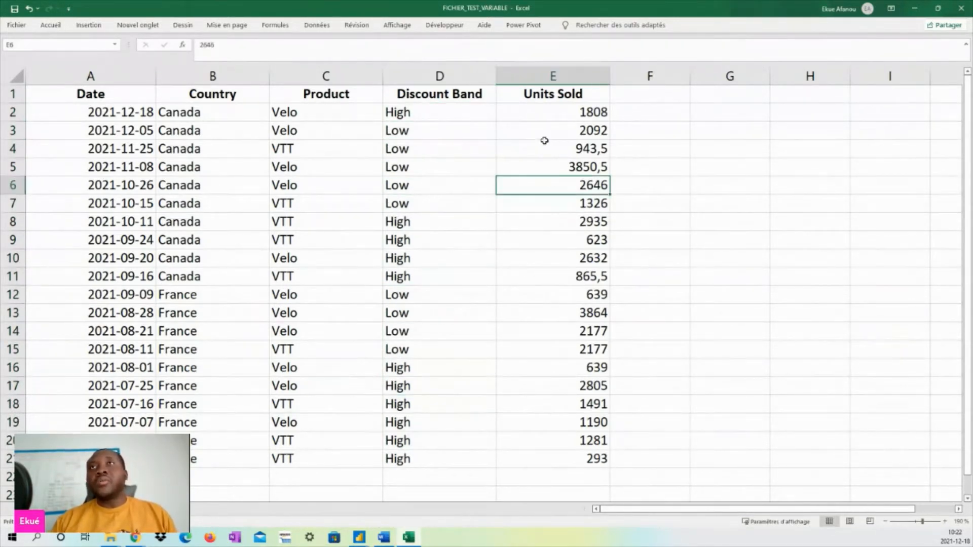
{"action": "left_click", "coordinate": [538, 116]}
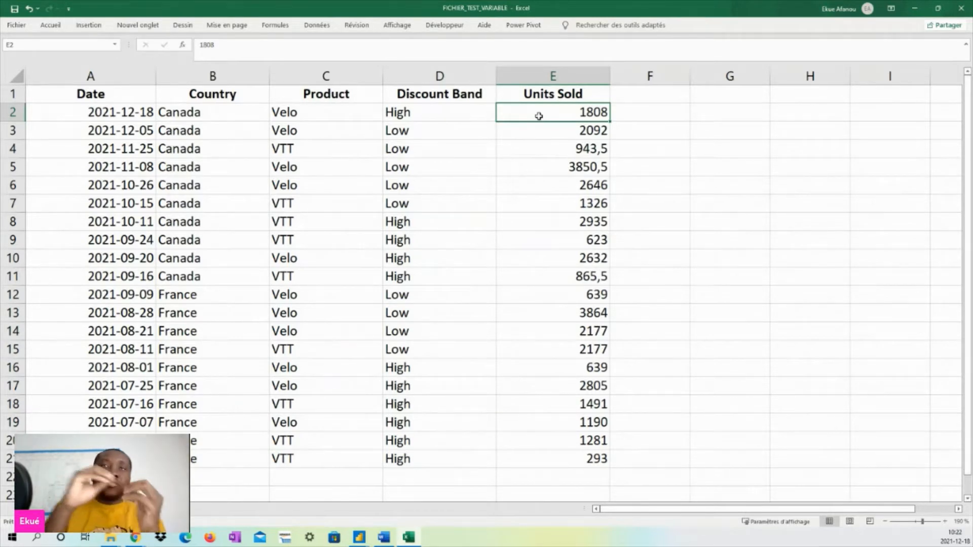
{"action": "left_click", "coordinate": [665, 183]}
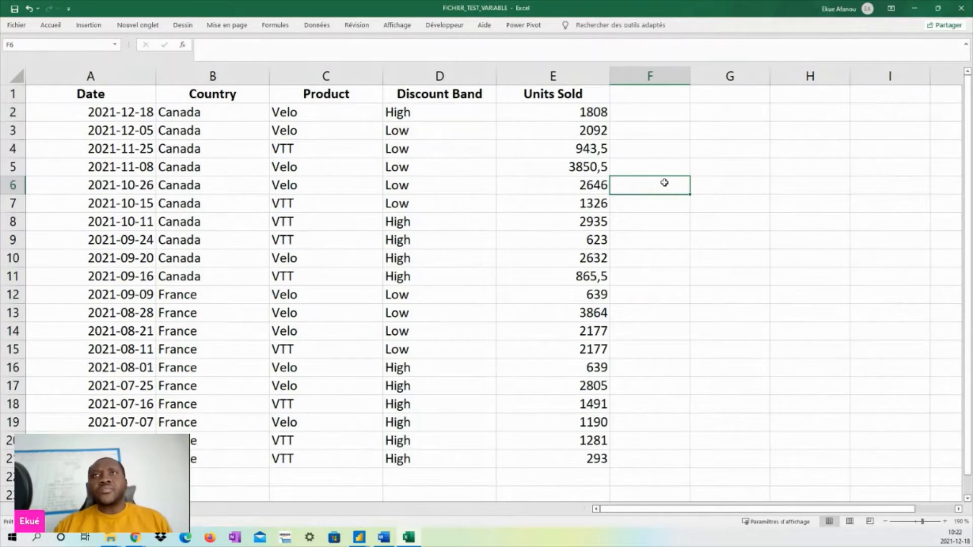
Step: Copy the whole sales table A1:E21 and paste it into the blank sheet starting at cell A1
{"action": "left_click", "coordinate": [579, 458]}
{"action": "left_click_drag", "start_coordinate": [578, 457], "coordinate": [109, 96]}
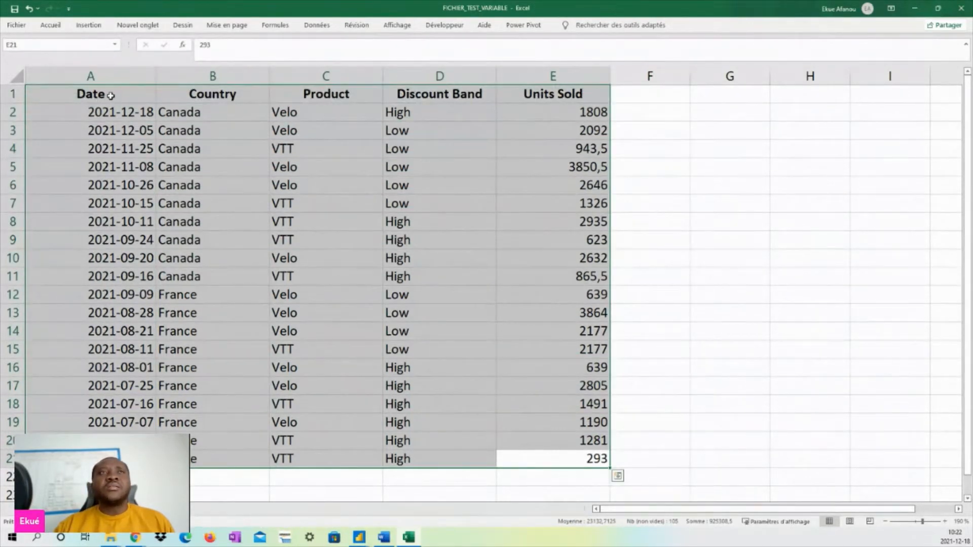
{"action": "right_click", "coordinate": [111, 96]}
{"action": "left_click", "coordinate": [136, 120]}
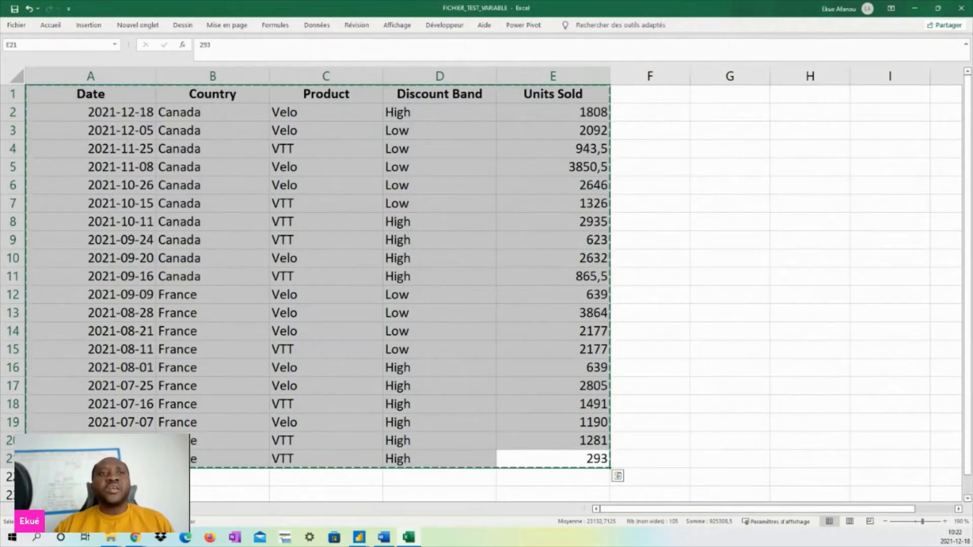
{"action": "left_click", "coordinate": [99, 508]}
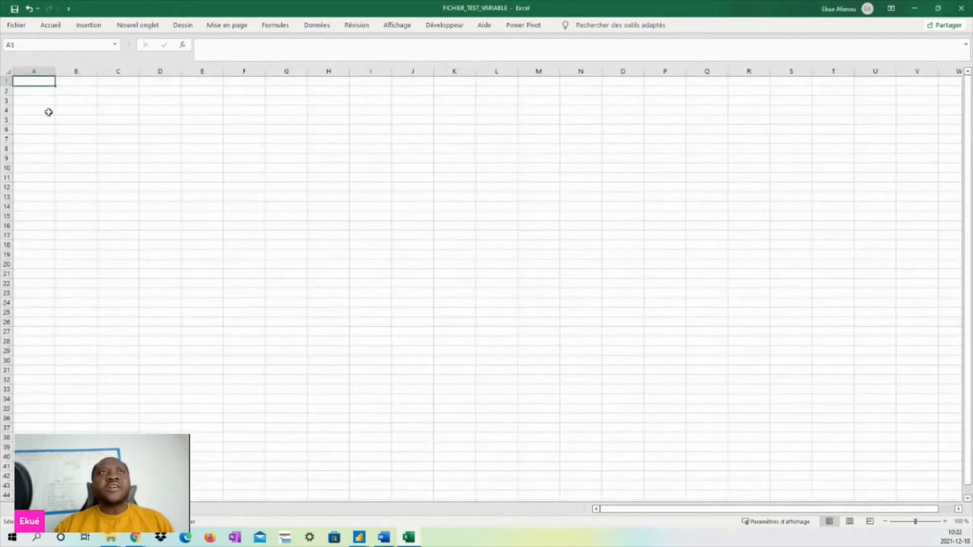
{"action": "right_click", "coordinate": [40, 83]}
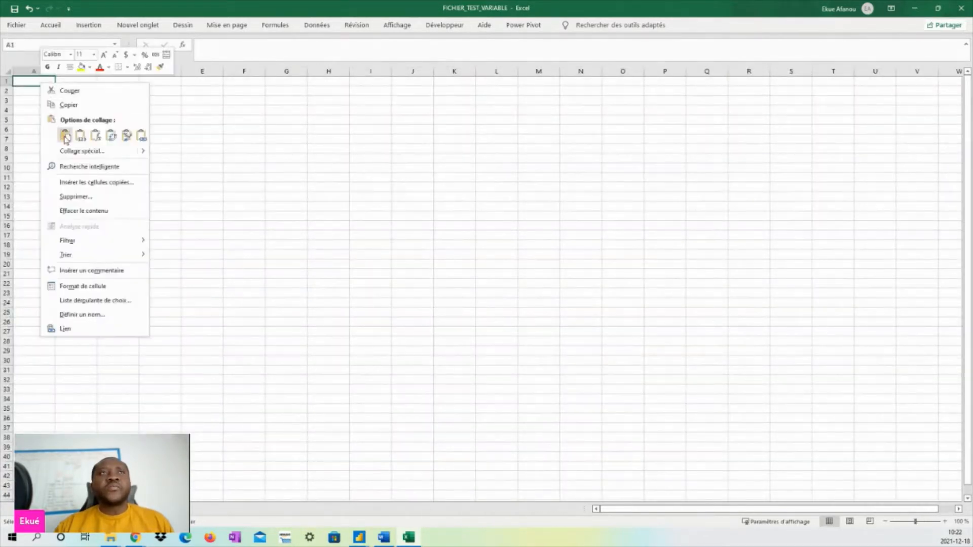
{"action": "left_click", "coordinate": [63, 135]}
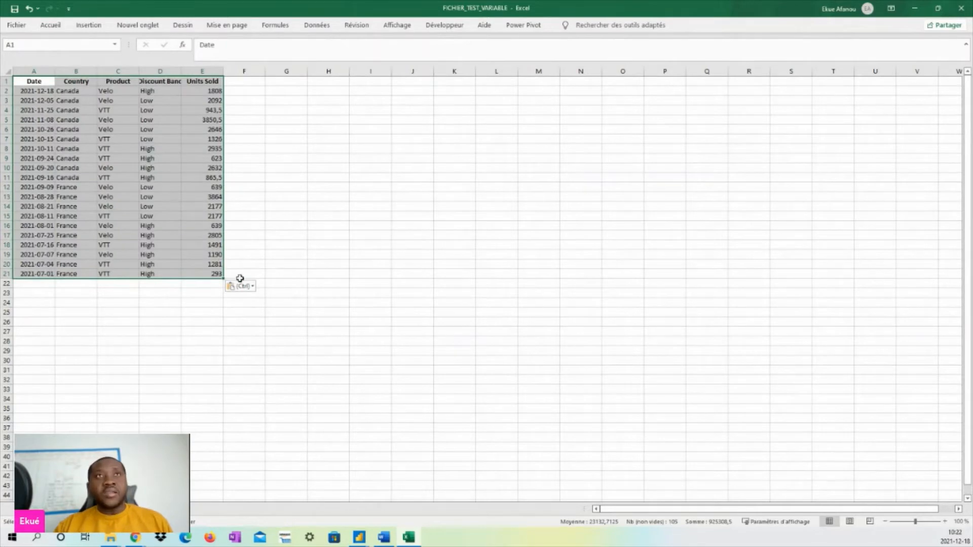
{"action": "scroll", "coordinate": [238, 276], "scroll_direction": "up", "scroll_amount": 4, "text": "ctrl"}
{"action": "scroll", "coordinate": [232, 266], "scroll_direction": "up", "scroll_amount": 3, "text": "ctrl"}
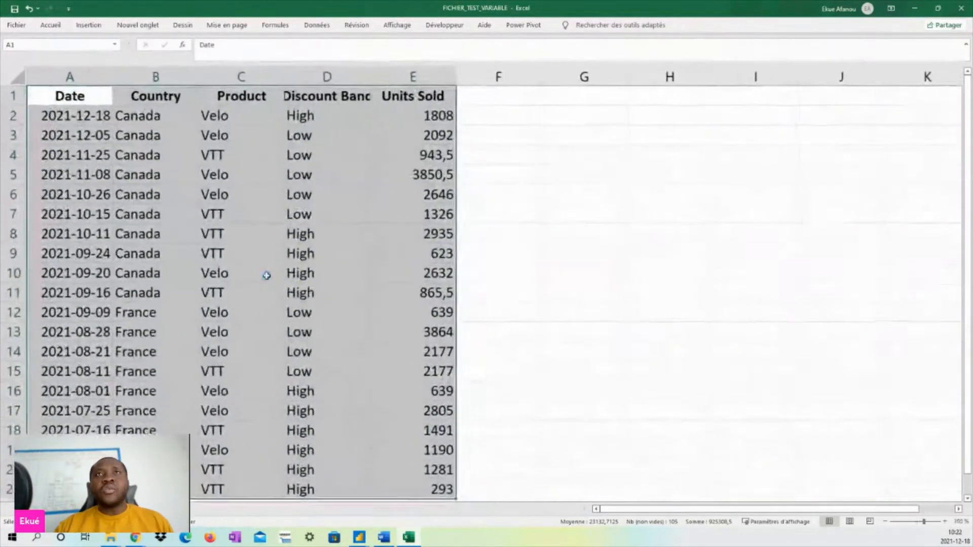
{"action": "scroll", "coordinate": [284, 233], "scroll_direction": "down", "scroll_amount": 1, "text": "ctrl"}
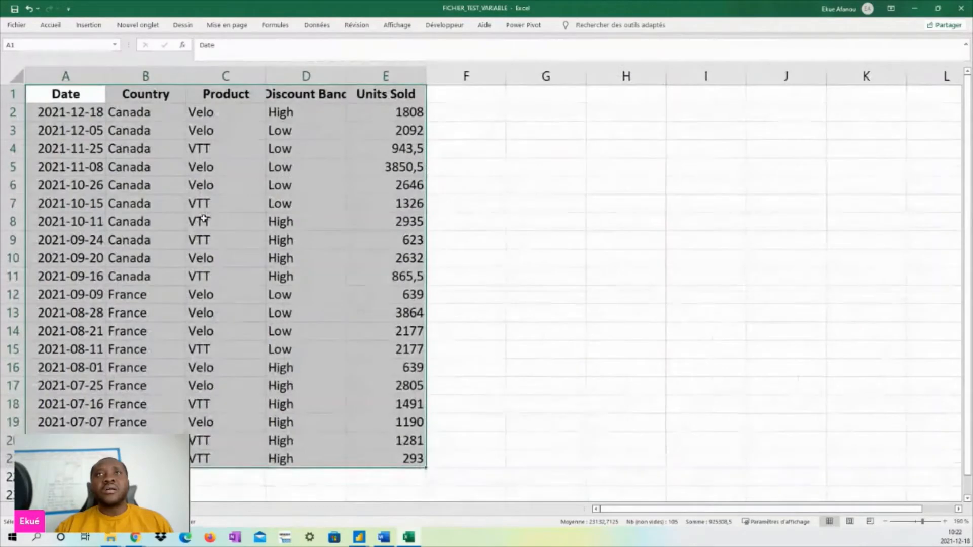
Step: Copy the Date column A1:A21 and paste it beside Units Sold, starting at cell F1
{"action": "left_click", "coordinate": [82, 408]}
{"action": "left_click_drag", "start_coordinate": [60, 458], "coordinate": [35, 96]}
{"action": "right_click", "coordinate": [39, 96]}
{"action": "left_click", "coordinate": [66, 122]}
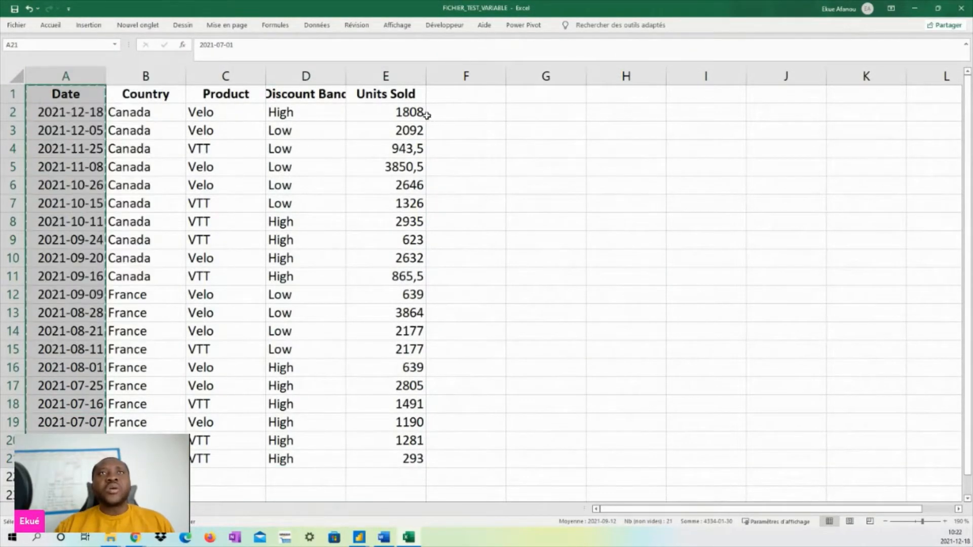
{"action": "left_click", "coordinate": [467, 96]}
{"action": "right_click", "coordinate": [467, 97]}
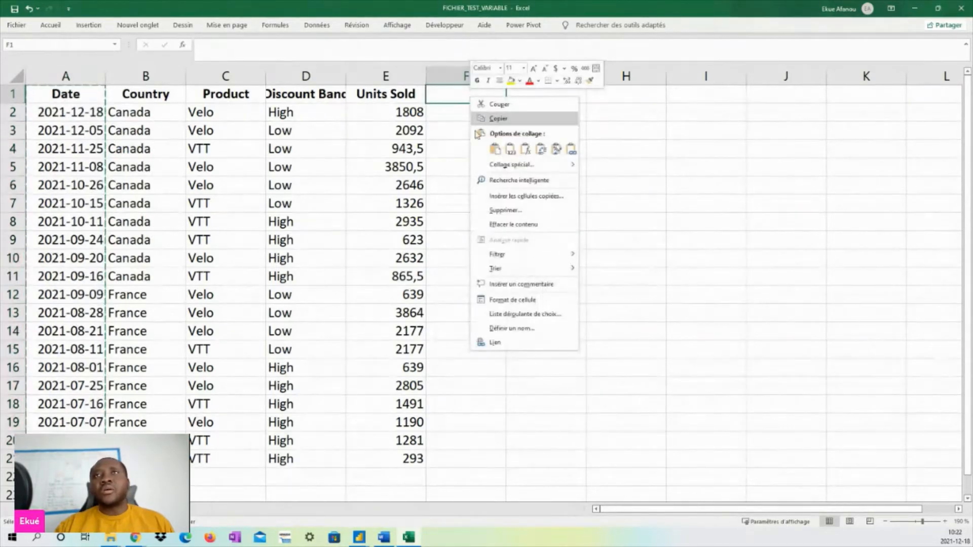
{"action": "left_click", "coordinate": [495, 150]}
Step: Widen the copied Date column F, the Units Sold column E and the Date column A, and clear the copy selection
{"action": "left_click_drag", "start_coordinate": [506, 76], "coordinate": [532, 76]}
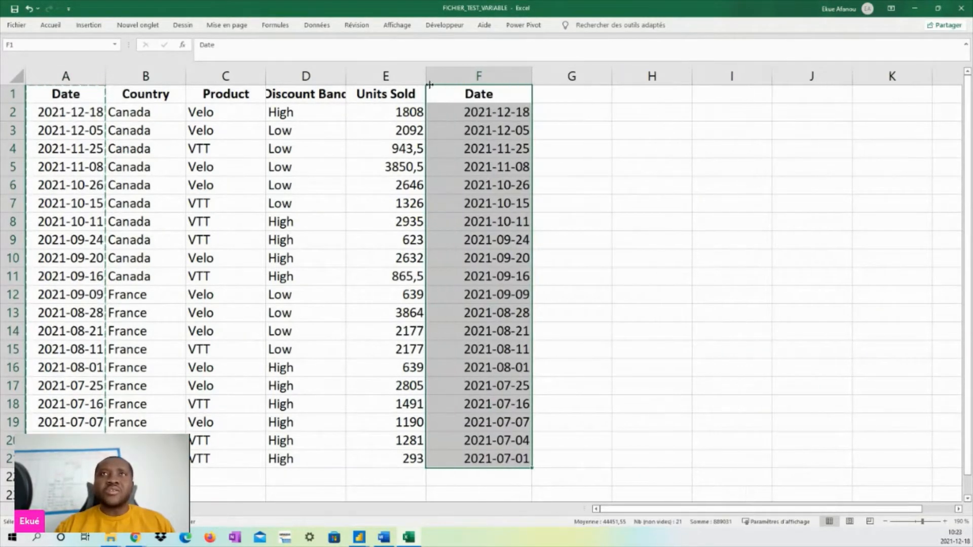
{"action": "left_click_drag", "start_coordinate": [429, 85], "coordinate": [439, 78]}
{"action": "left_click_drag", "start_coordinate": [106, 79], "coordinate": [109, 79]}
{"action": "key", "text": "Escape"}
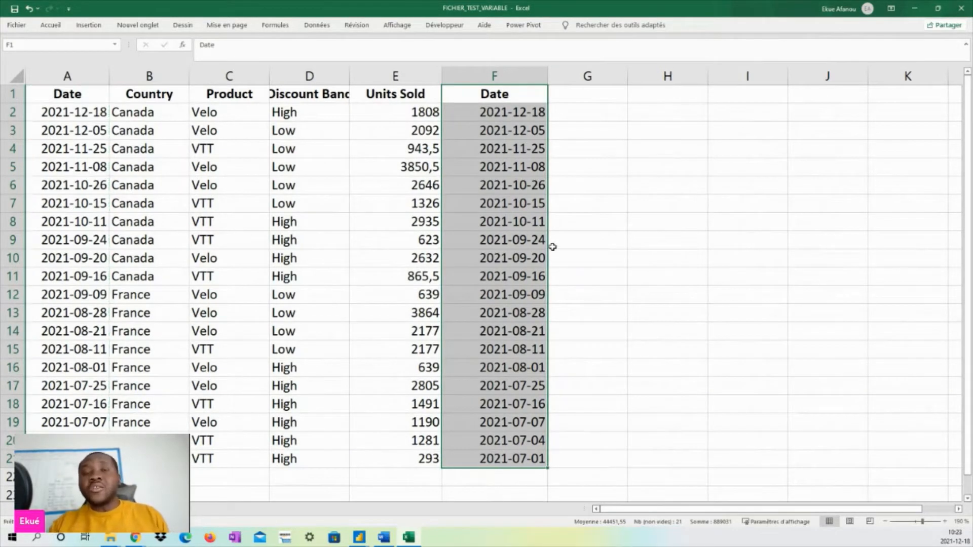
Step: Format the copied dates in F2:F21 with the Nombre number format
{"action": "left_click", "coordinate": [512, 175]}
{"action": "left_click", "coordinate": [520, 111]}
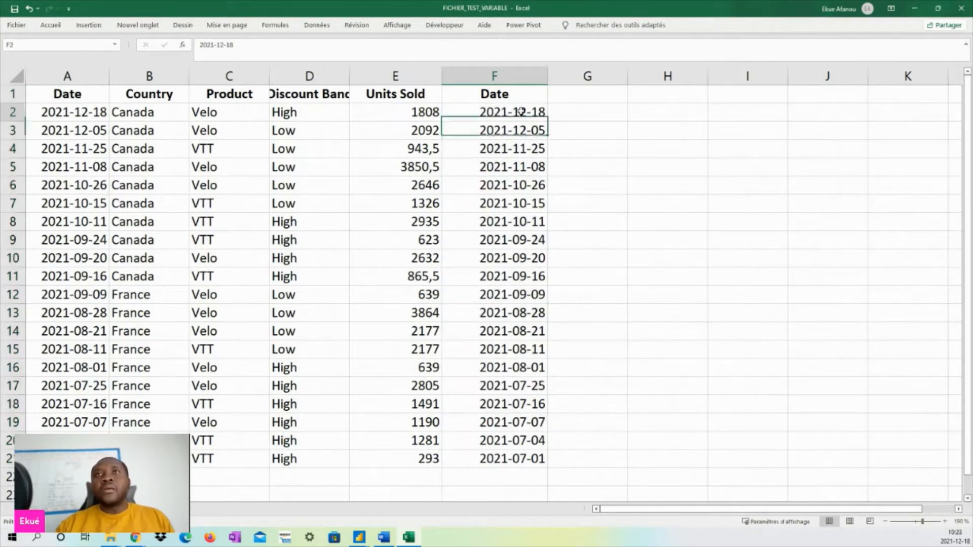
{"action": "left_click_drag", "start_coordinate": [520, 112], "coordinate": [516, 459]}
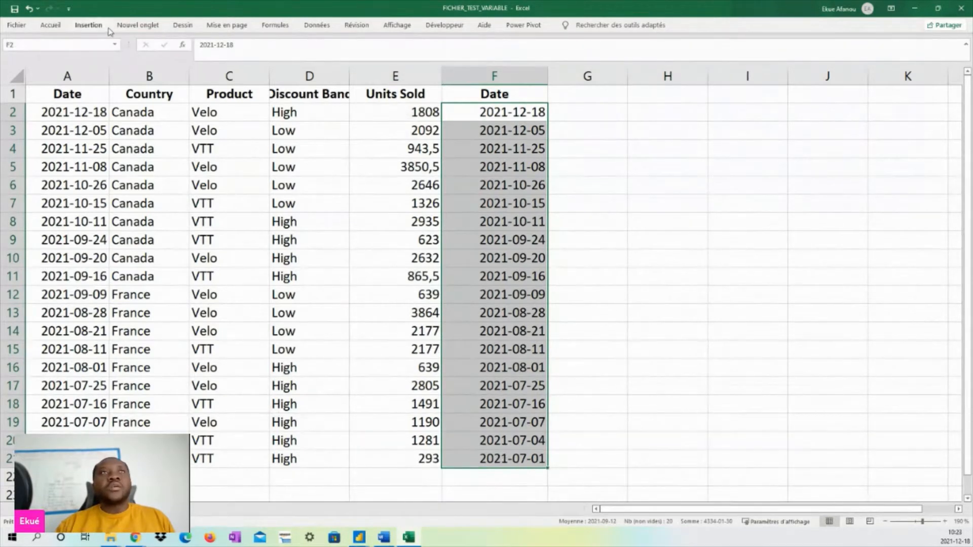
{"action": "left_click", "coordinate": [52, 25]}
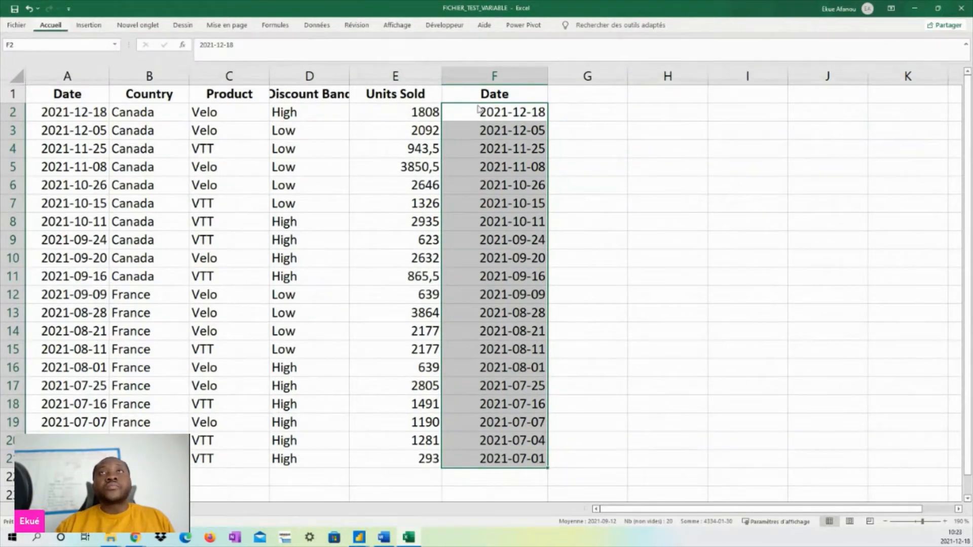
{"action": "left_click", "coordinate": [500, 45]}
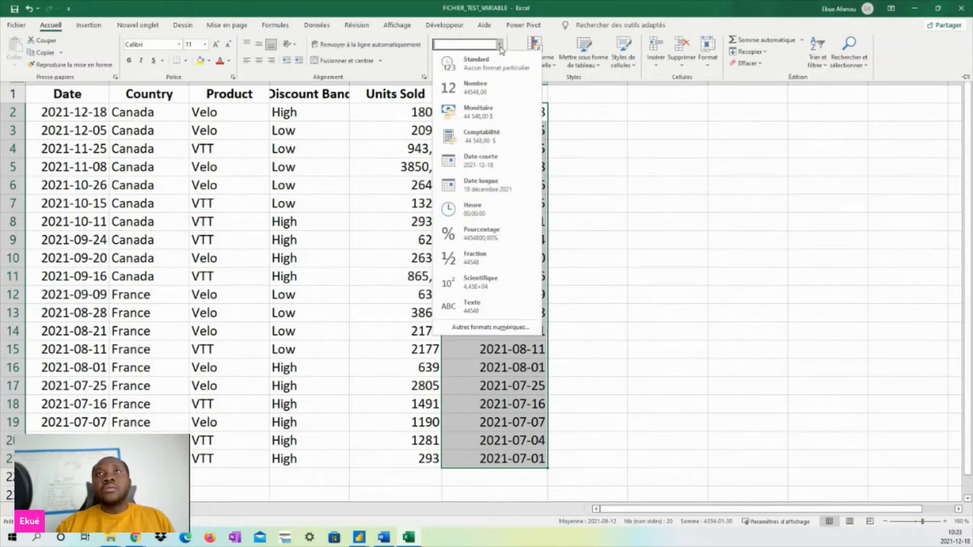
{"action": "left_click", "coordinate": [476, 88]}
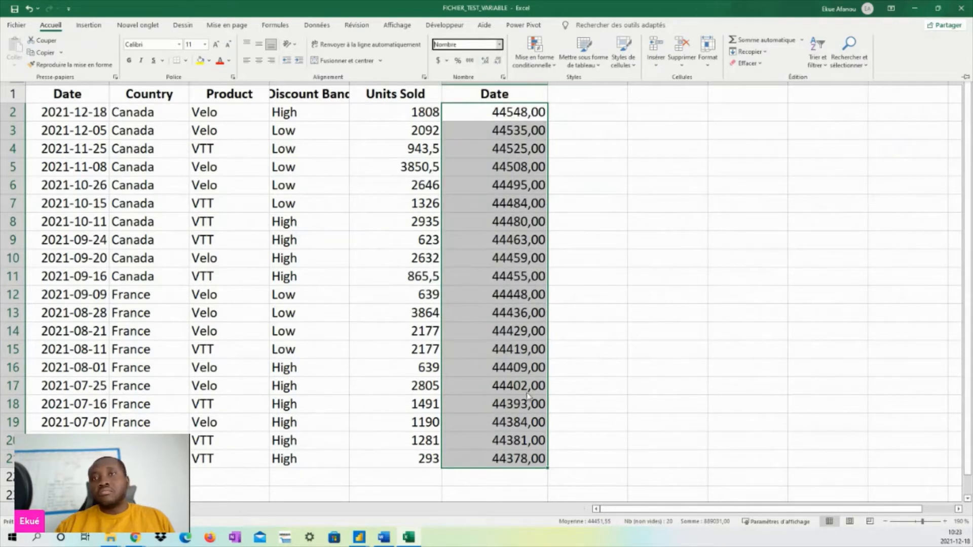
Step: Rename the header in F1 as TEST and add the header SUM in G1
{"action": "left_click", "coordinate": [488, 94]}
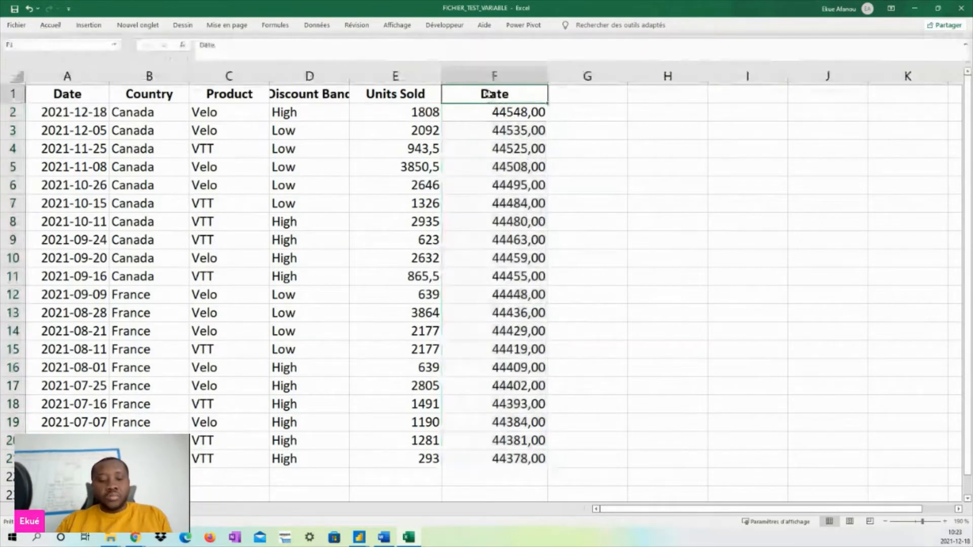
{"action": "type", "text": "TES"}
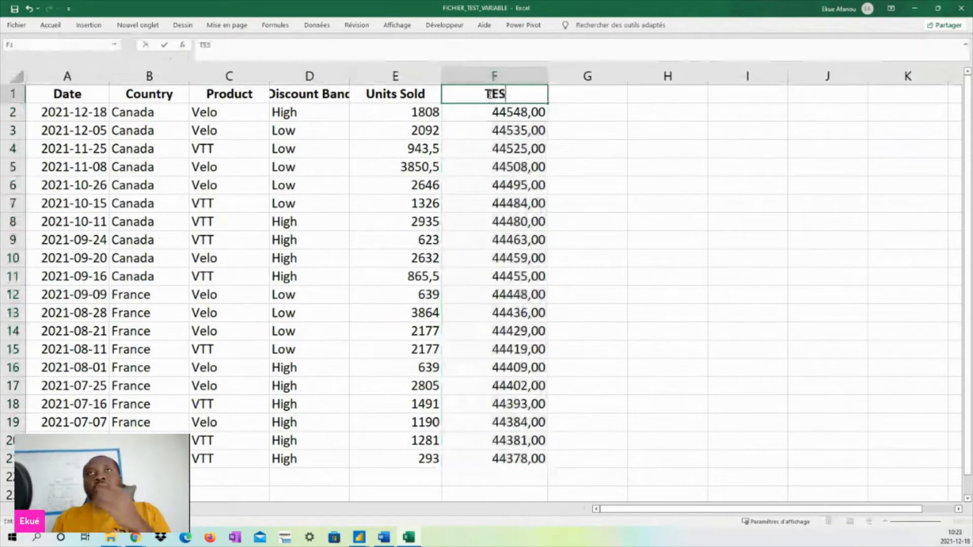
{"action": "type", "text": "T"}
{"action": "left_click", "coordinate": [588, 93]}
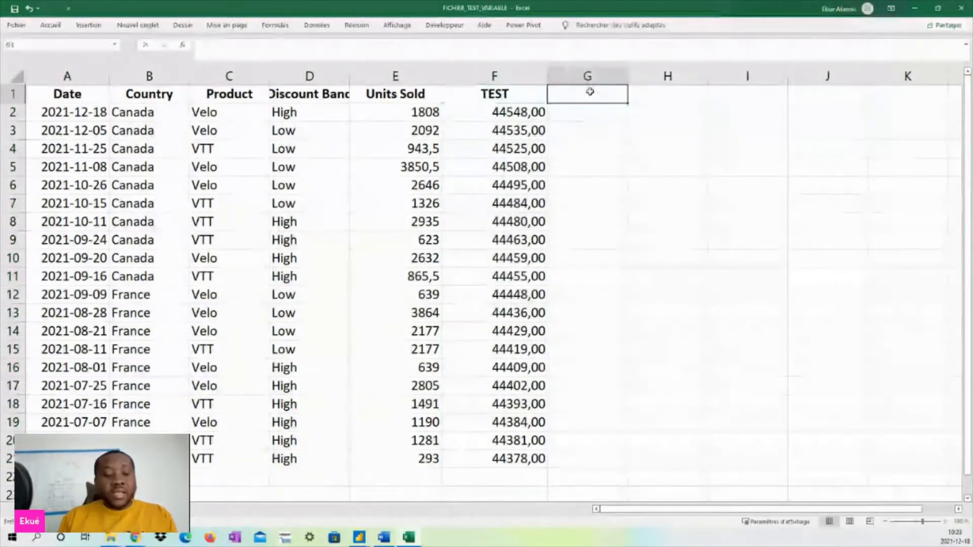
{"action": "type", "text": "SUM"}
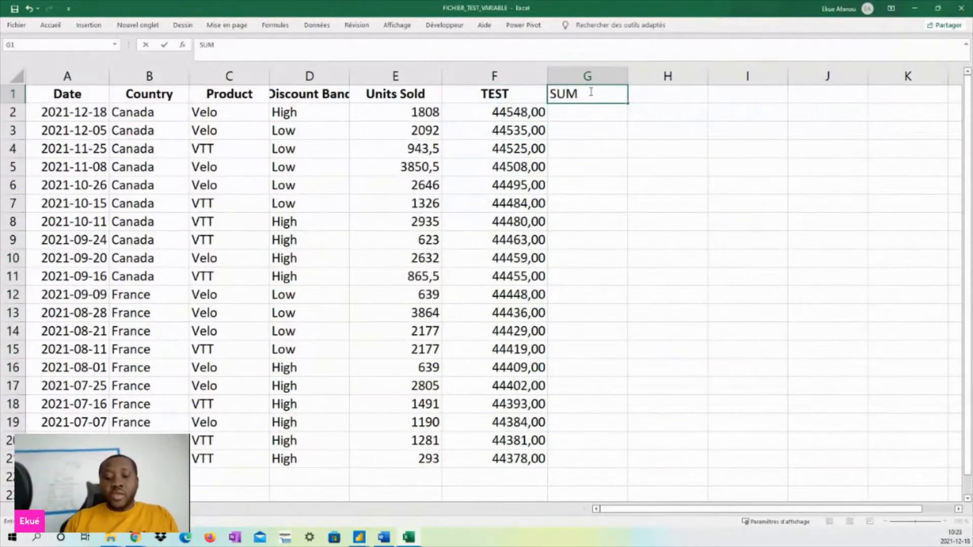
{"action": "key", "text": "Return"}
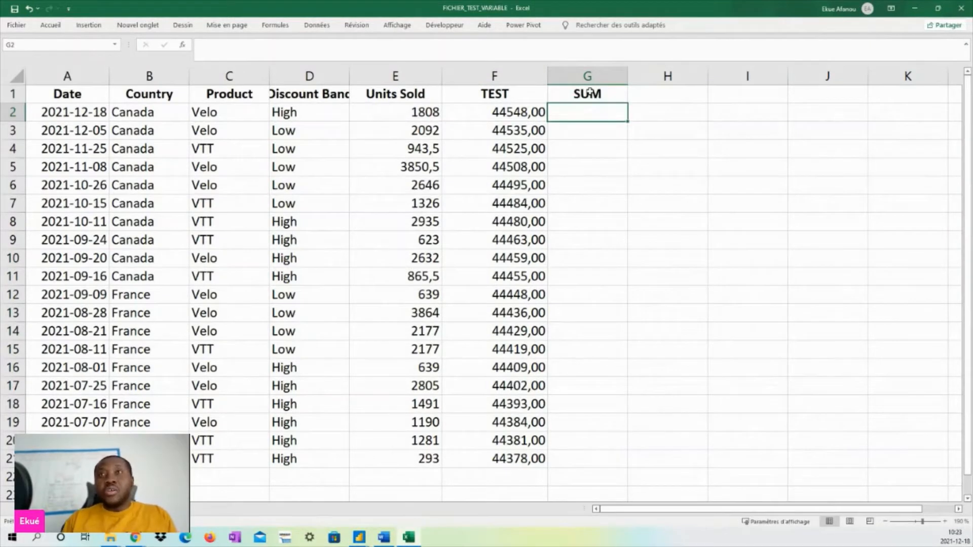
Step: Enter =E2+F2 in G2 to add Units Sold and TEST, and fill the formula down to G21
{"action": "type", "text": "="}
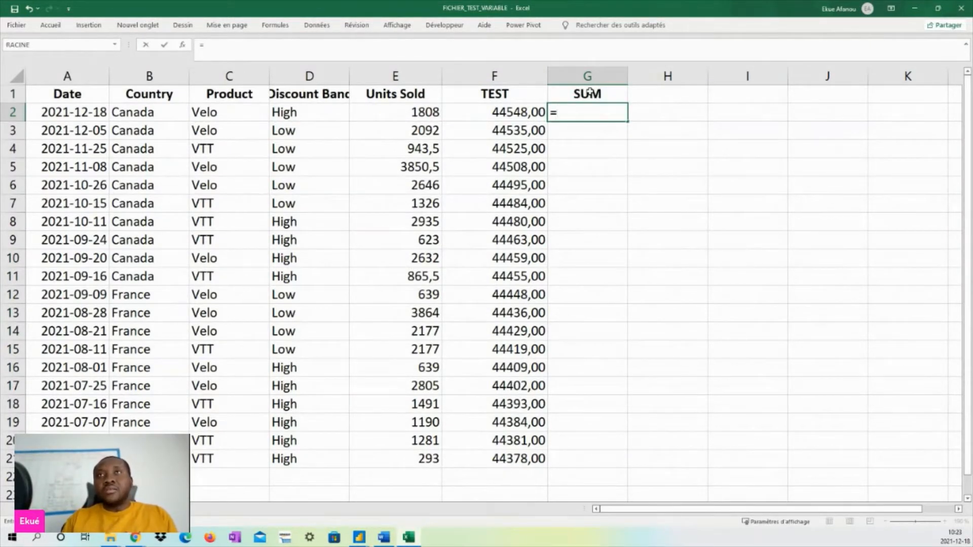
{"action": "left_click", "coordinate": [409, 109]}
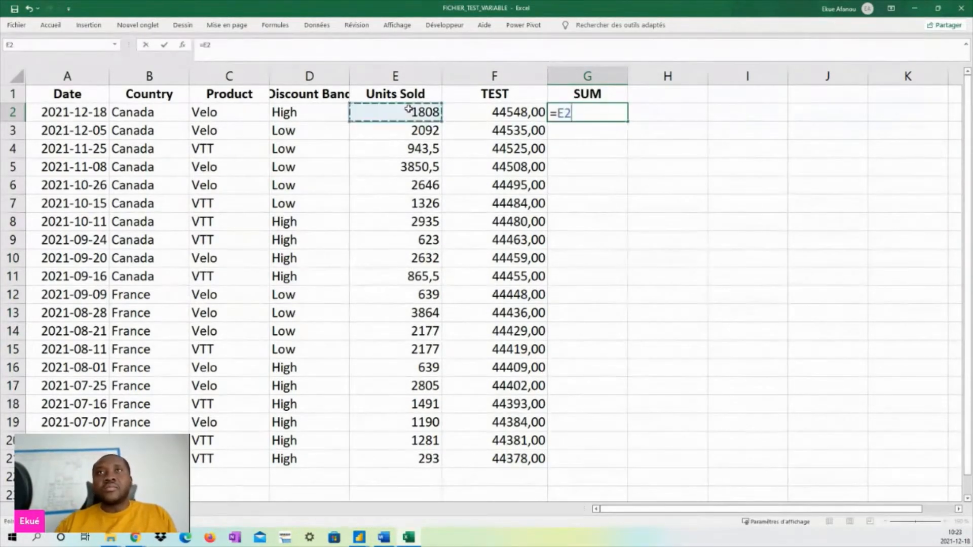
{"action": "type", "text": "+"}
{"action": "left_click", "coordinate": [460, 112]}
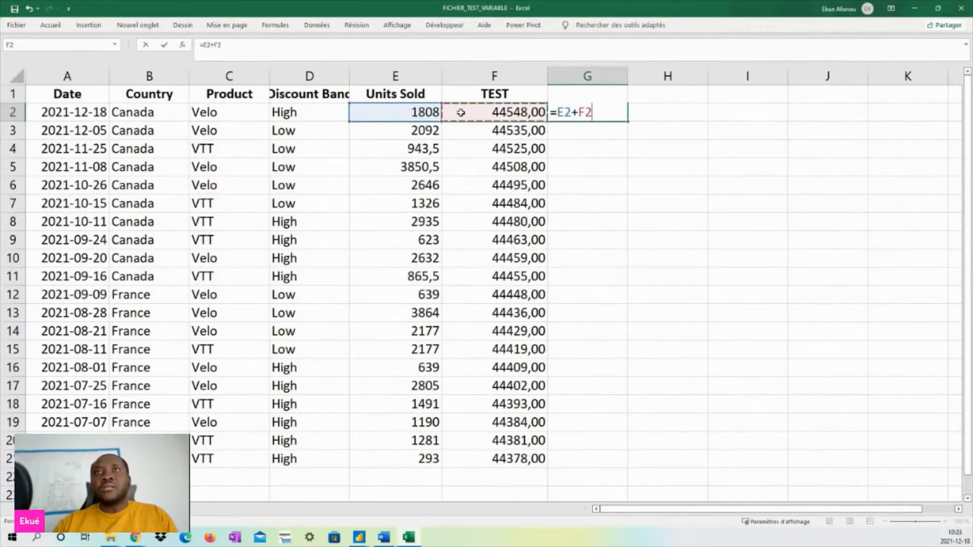
{"action": "key", "text": "Return"}
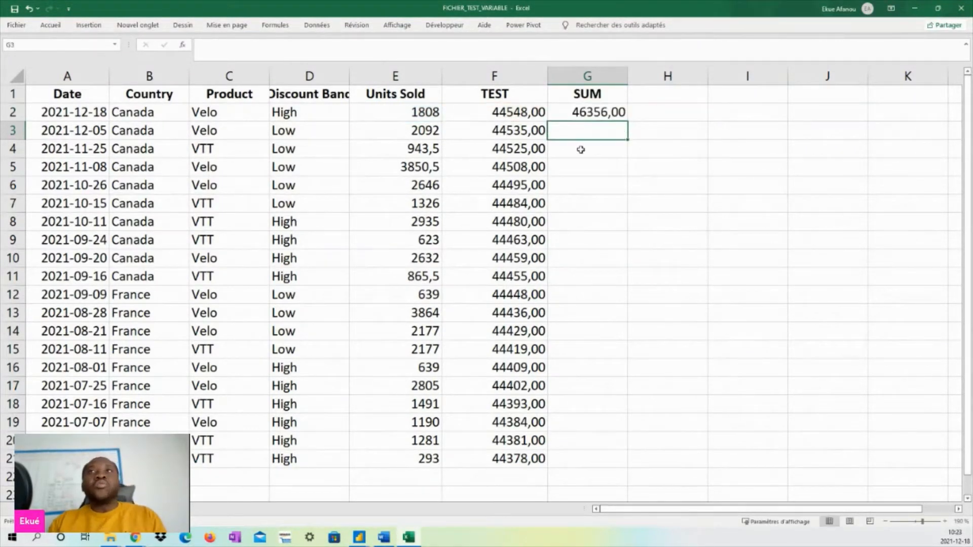
{"action": "left_click", "coordinate": [584, 112]}
{"action": "left_click_drag", "start_coordinate": [627, 122], "coordinate": [623, 462]}
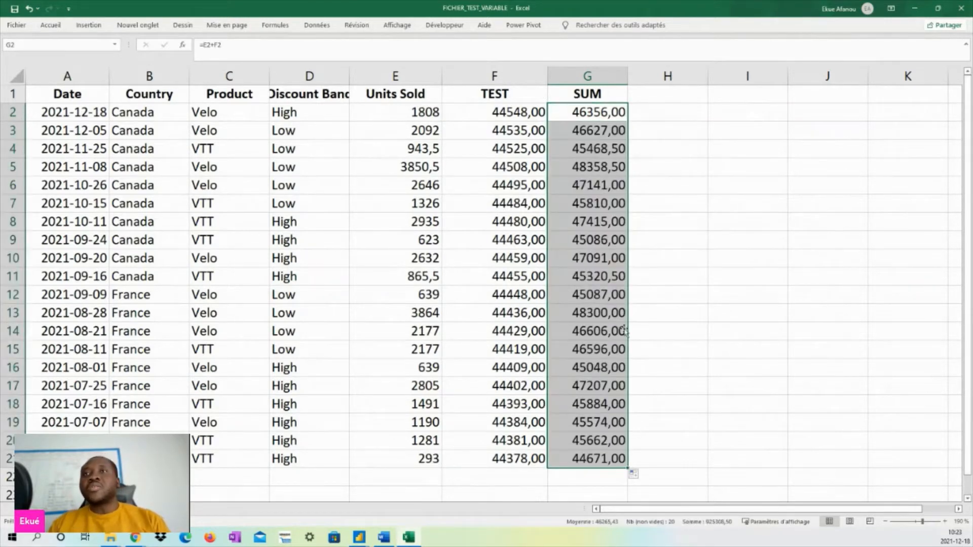
Step: Examine the Units Sold and TEST values of the first rows against the SUM column
{"action": "left_click", "coordinate": [409, 111]}
{"action": "left_click", "coordinate": [481, 115]}
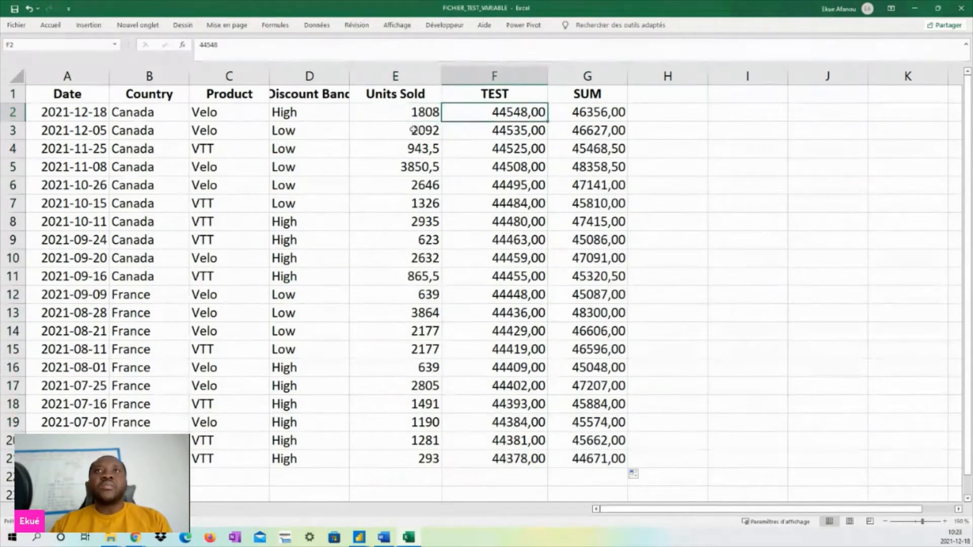
{"action": "left_click", "coordinate": [420, 130]}
{"action": "left_click", "coordinate": [474, 131]}
{"action": "left_click", "coordinate": [411, 154]}
{"action": "left_click", "coordinate": [508, 150]}
{"action": "left_click", "coordinate": [569, 165]}
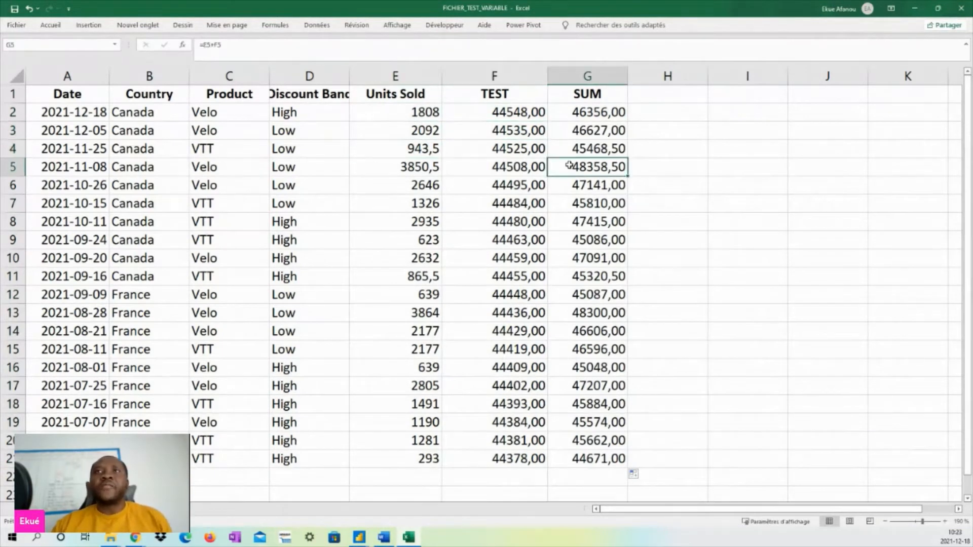
Step: Add the header FUNCTION in H1 and start a SOMME formula in H2
{"action": "left_click", "coordinate": [658, 97]}
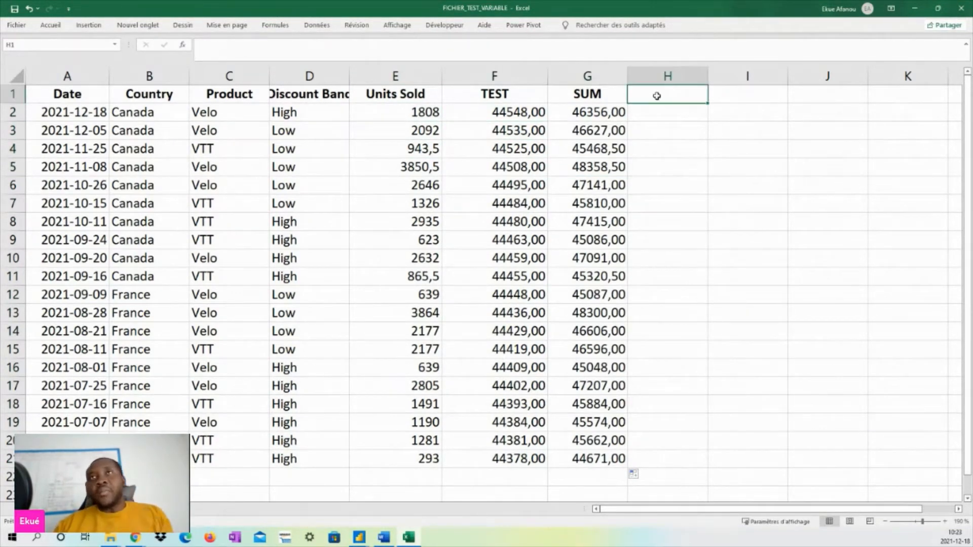
{"action": "type", "text": "FUNCTION"}
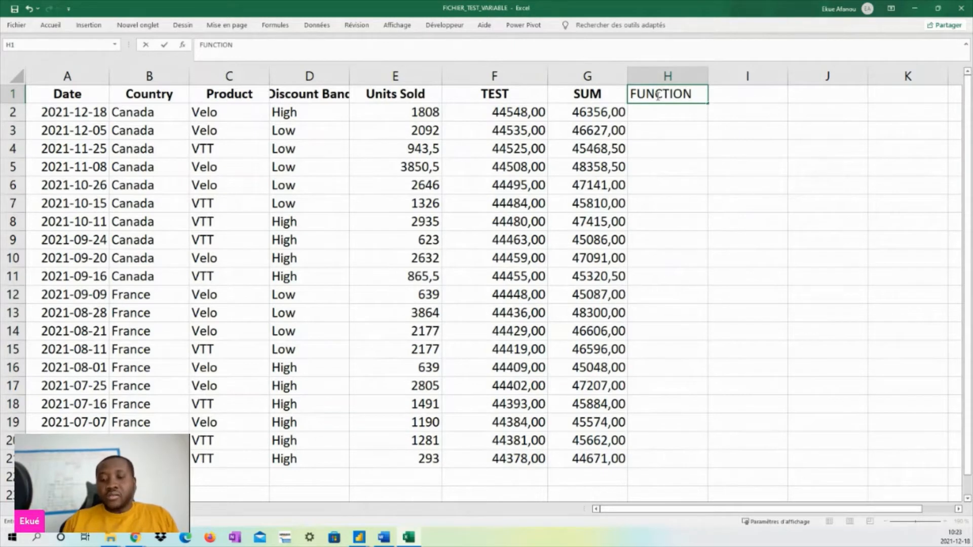
{"action": "key", "text": "Return"}
{"action": "type", "text": "=sum"}
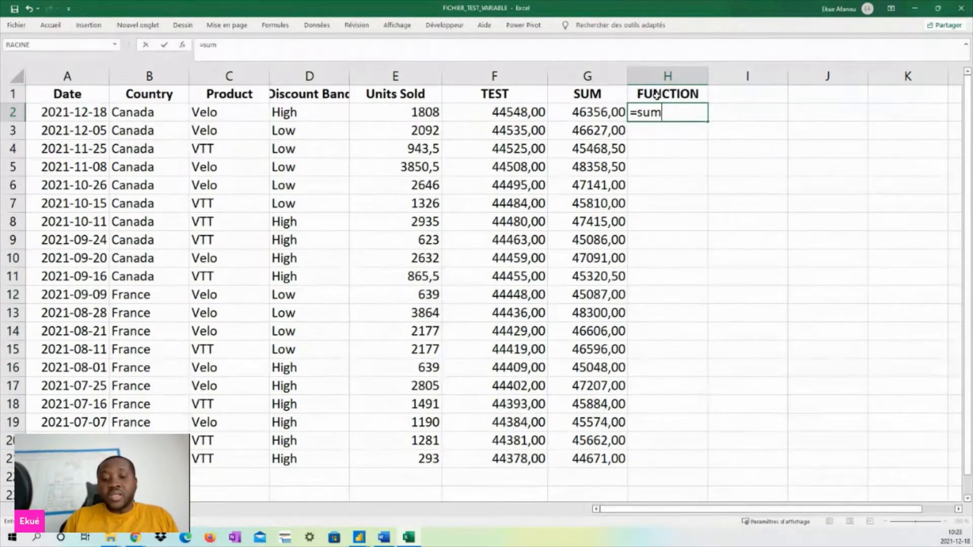
{"action": "key", "text": "BackSpace"}
{"action": "key", "text": "BackSpace"}
{"action": "key", "text": "BackSpace"}
{"action": "type", "text": "somm"}
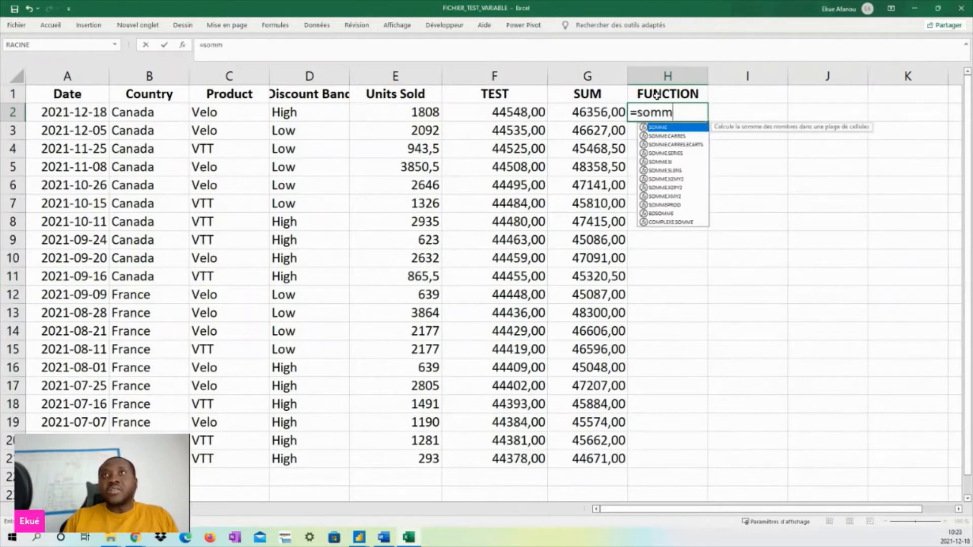
{"action": "type", "text": "e("}
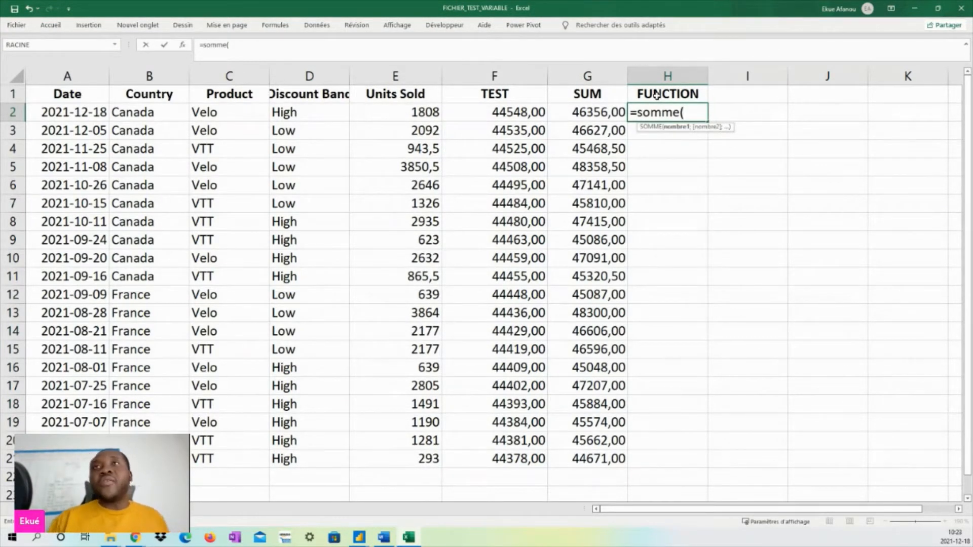
{"action": "left_click", "coordinate": [400, 113]}
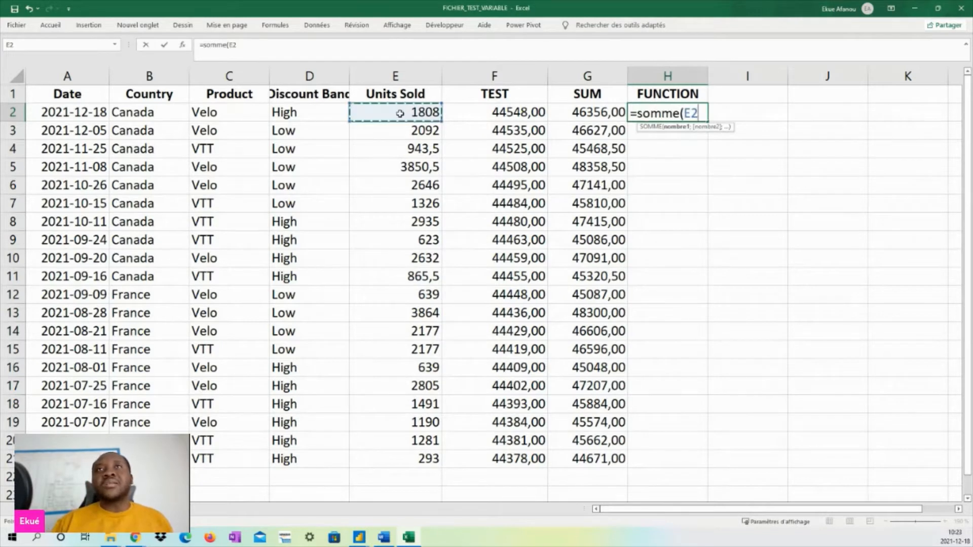
{"action": "type", "text": ";"}
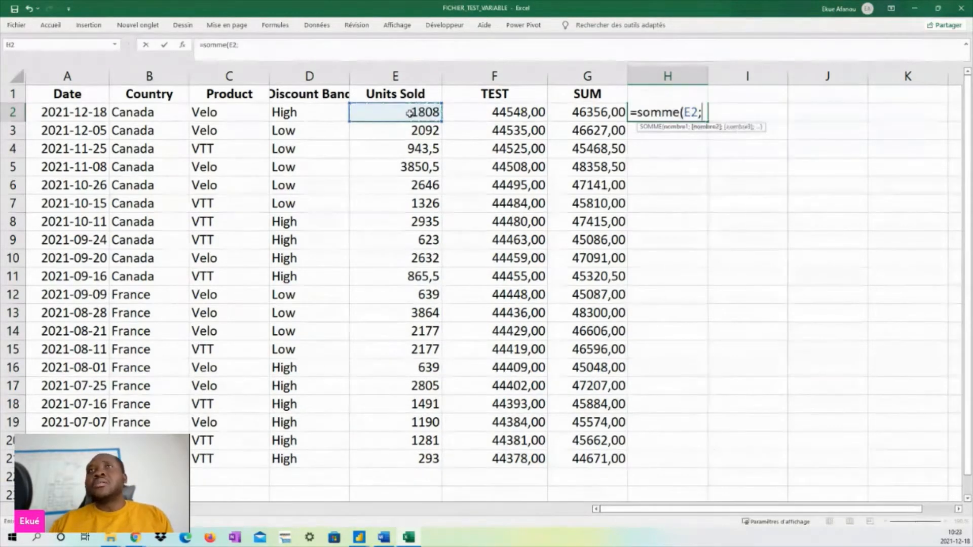
{"action": "left_click", "coordinate": [470, 114]}
{"action": "left_click_drag", "start_coordinate": [386, 111], "coordinate": [572, 109]}
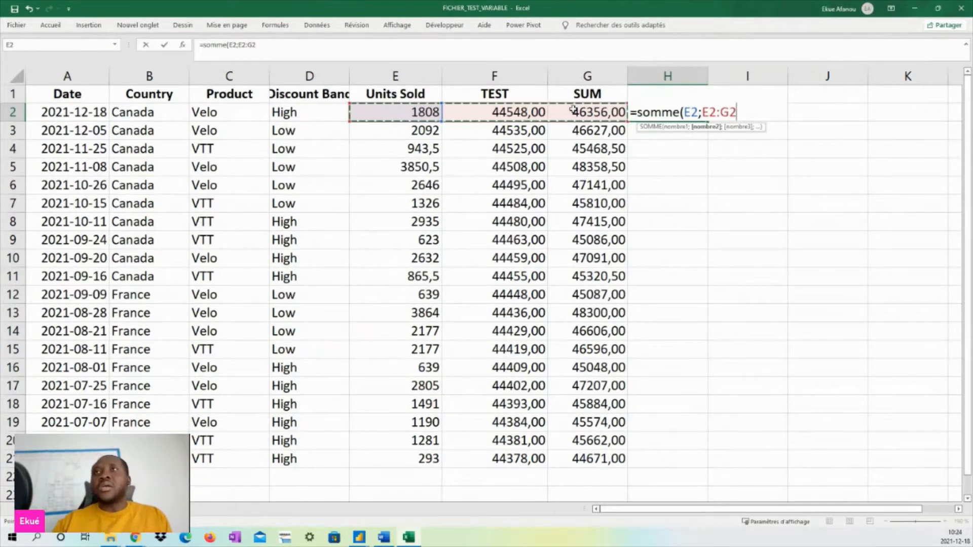
{"action": "key", "text": "BackSpace"}
{"action": "key", "text": "BackSpace"}
{"action": "key", "text": "BackSpace"}
{"action": "key", "text": "BackSpace"}
{"action": "key", "text": "BackSpace"}
{"action": "key", "text": "BackSpace"}
{"action": "key", "text": "BackSpace"}
{"action": "key", "text": "BackSpace"}
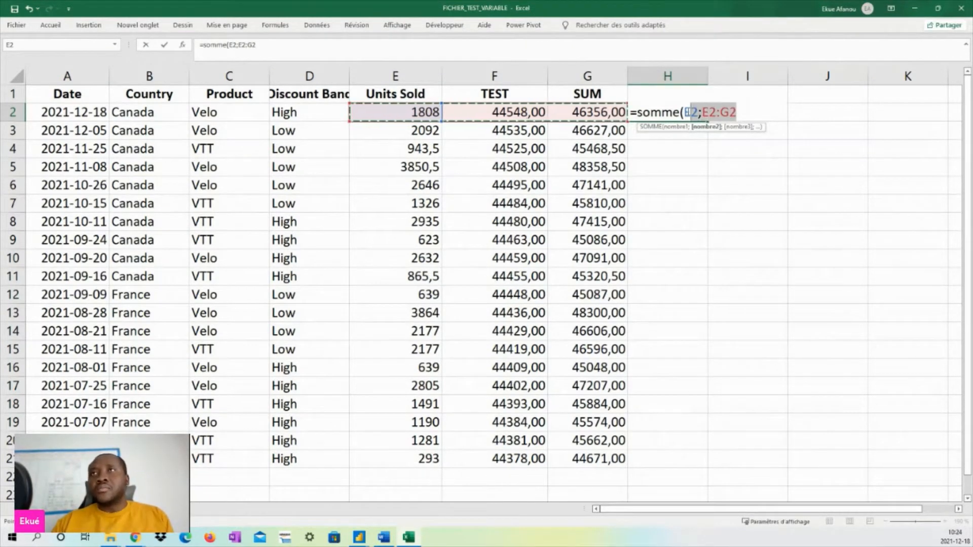
Step: Complete the H2 formula as =SOMME(E2:G2) and fill it down to H21
{"action": "left_click_drag", "start_coordinate": [413, 109], "coordinate": [581, 113]}
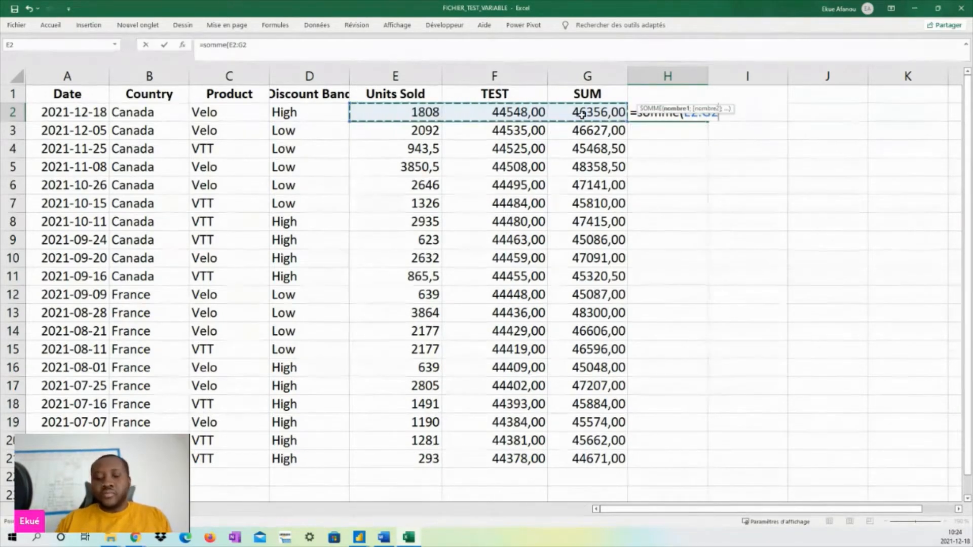
{"action": "type", "text": ")"}
{"action": "key", "text": "Return"}
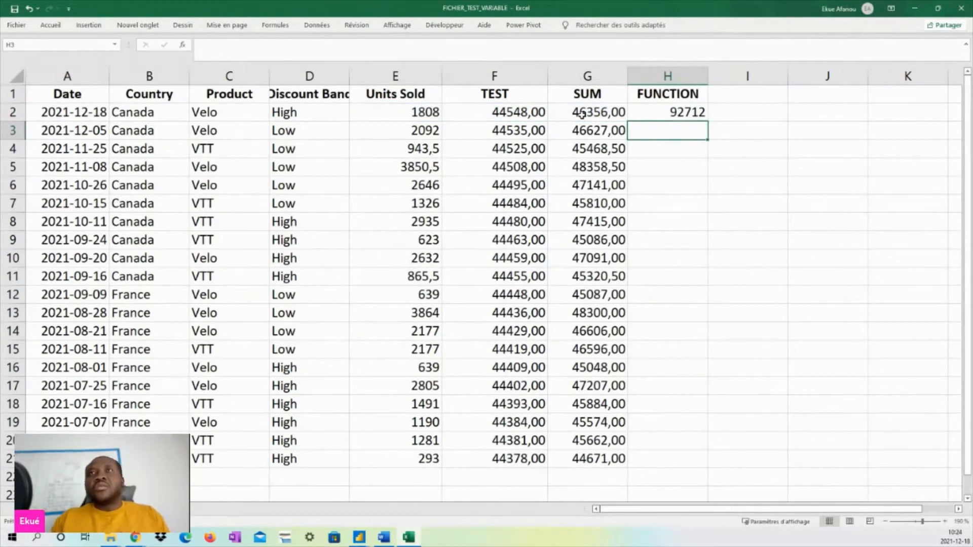
{"action": "left_click", "coordinate": [676, 115]}
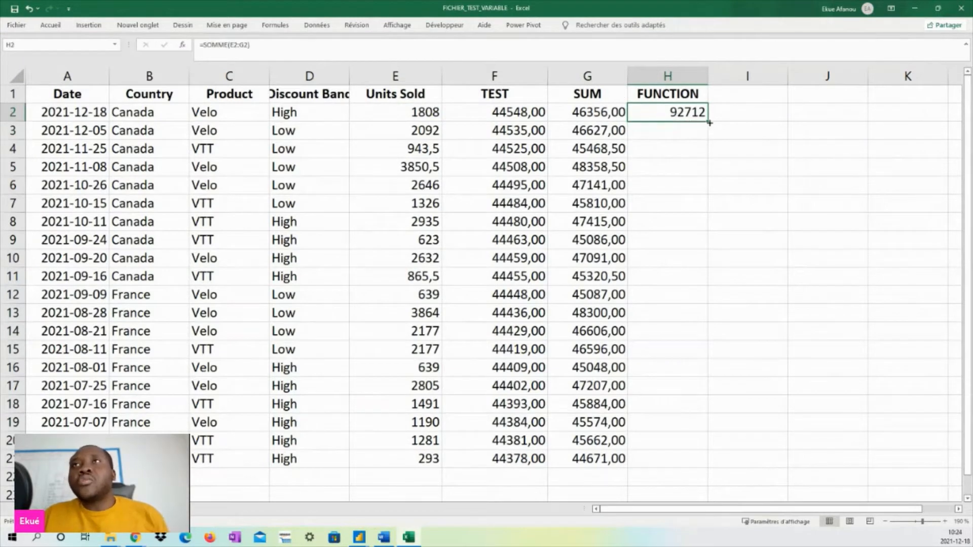
{"action": "double_click", "coordinate": [709, 123]}
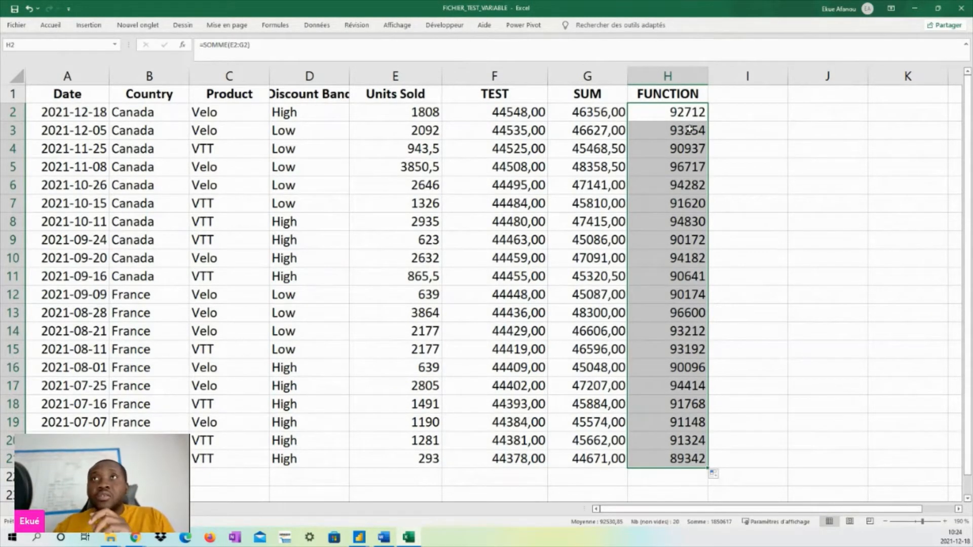
Step: Examine the FUNCTION column and the SOMME formulas in H2, H21, H17 and H15
{"action": "left_click", "coordinate": [667, 76]}
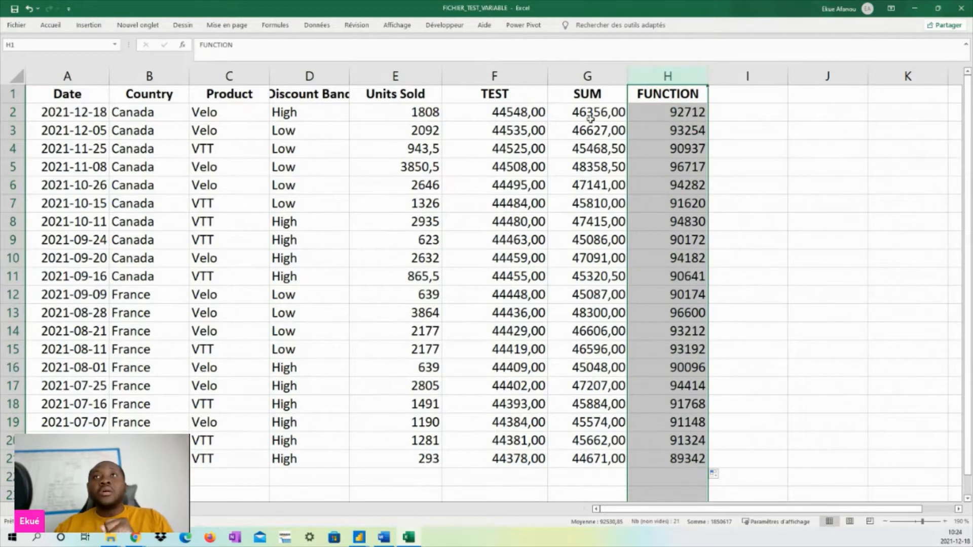
{"action": "left_click", "coordinate": [655, 115]}
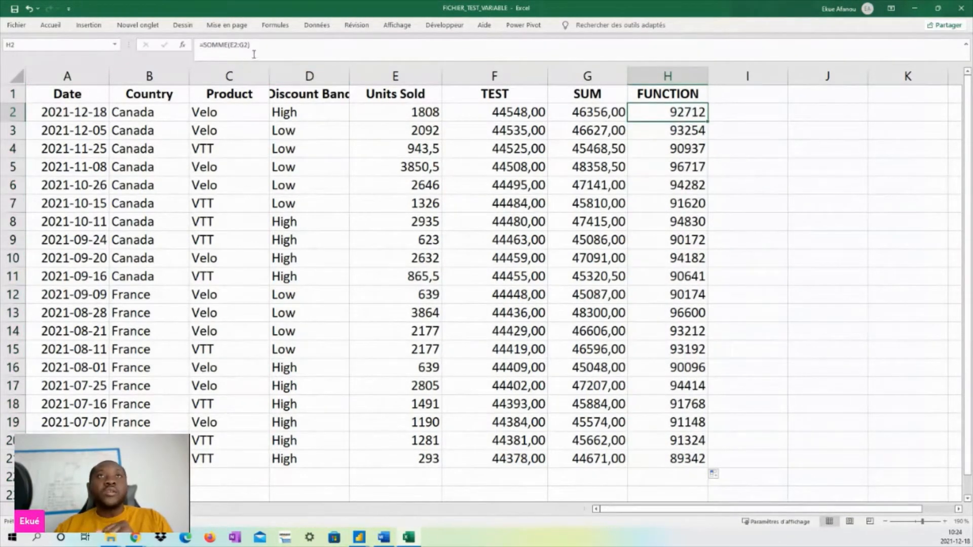
{"action": "left_click", "coordinate": [685, 460]}
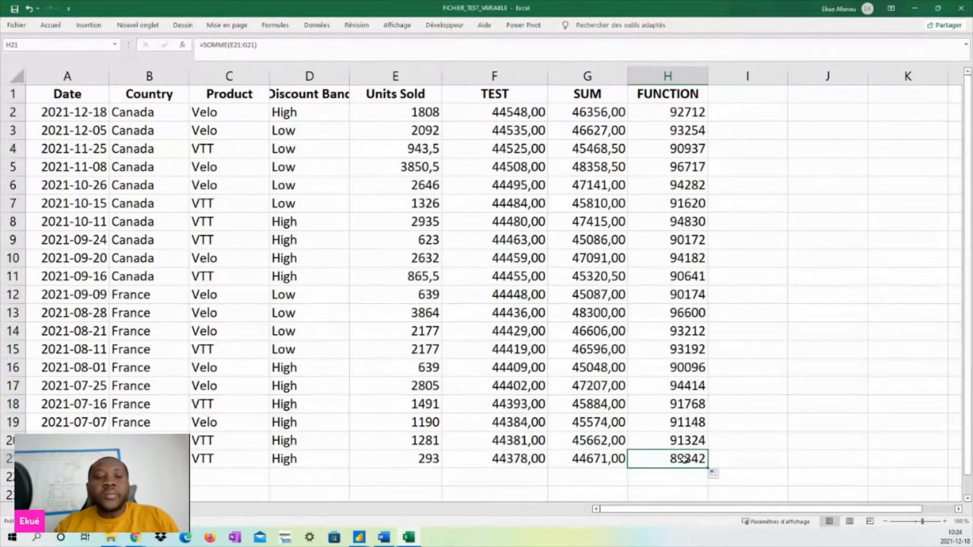
{"action": "left_click", "coordinate": [651, 384]}
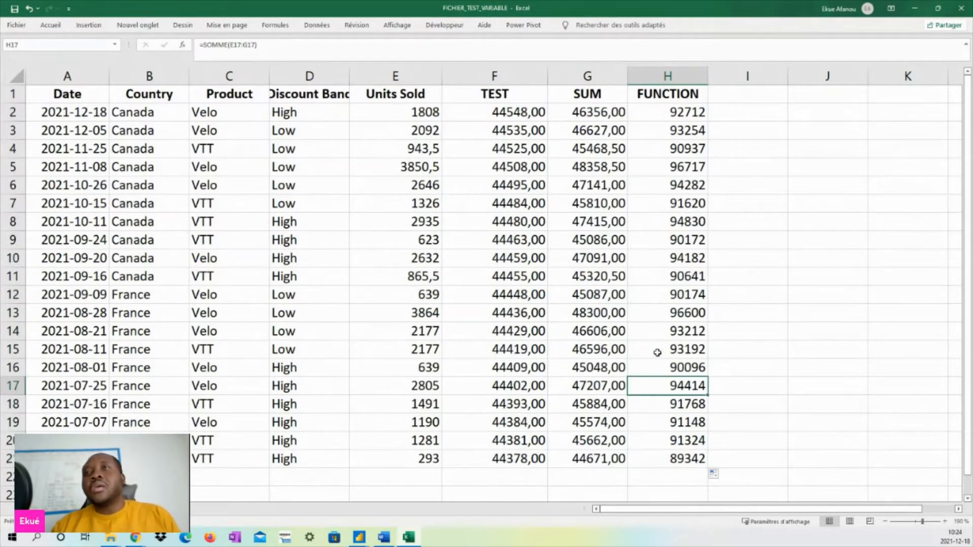
{"action": "left_click", "coordinate": [655, 356]}
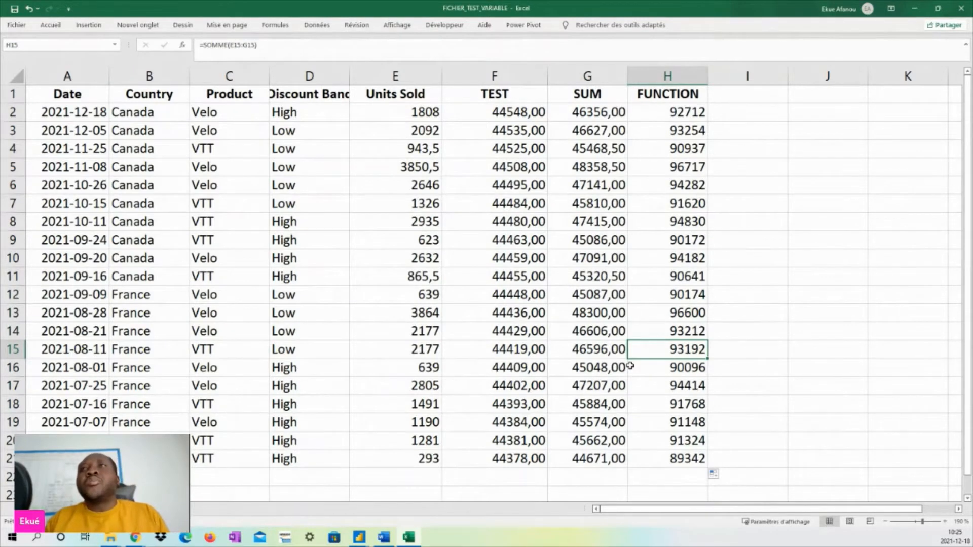
Step: Remove the TEST, SUM and FUNCTION columns from the worksheet, keeping only Date through Units Sold
{"action": "left_click", "coordinate": [657, 275]}
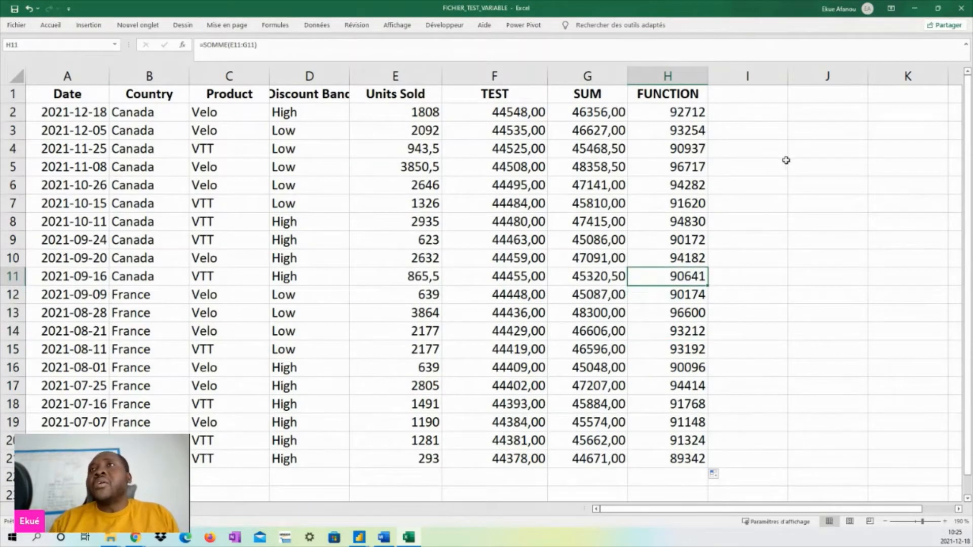
{"action": "left_click", "coordinate": [646, 163]}
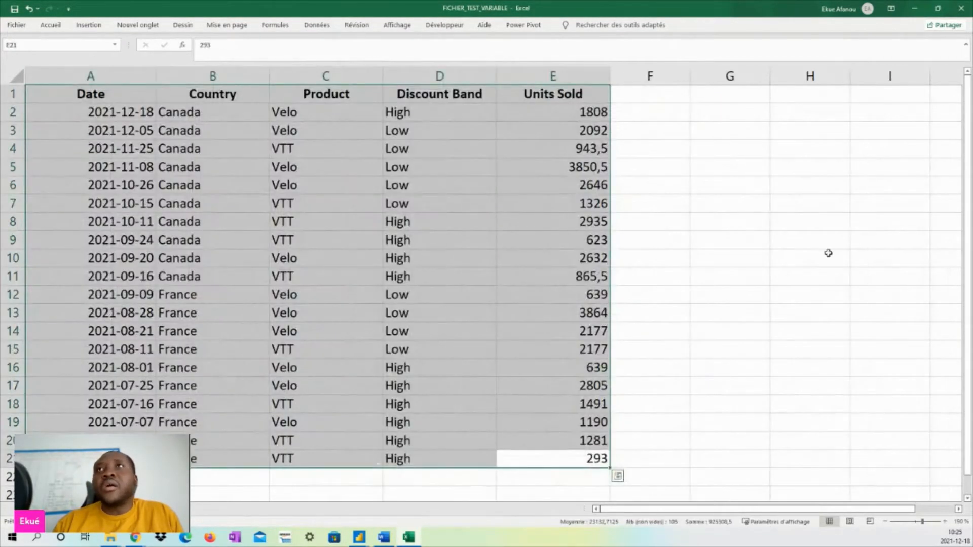
{"action": "left_click", "coordinate": [829, 253]}
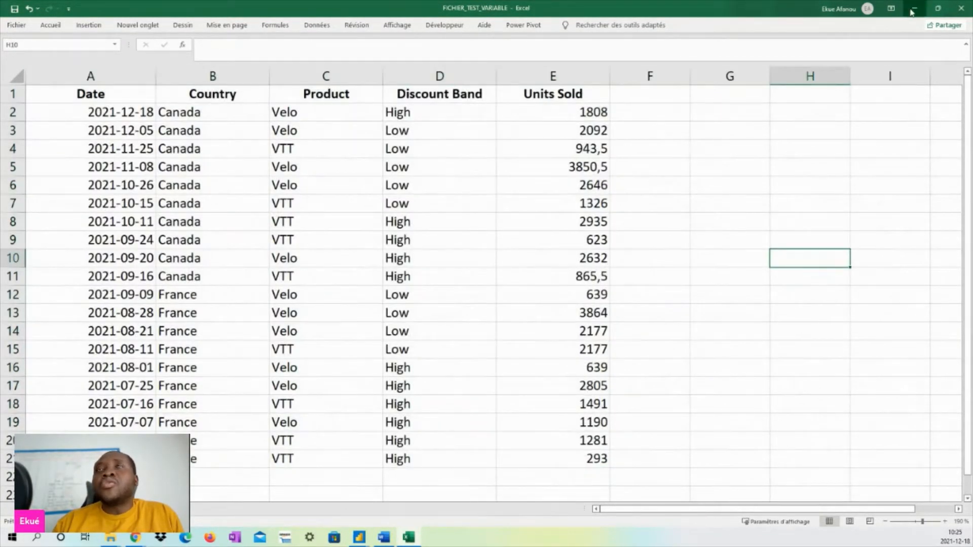
Step: Switch to Chrome and highlight the acronym DAX in the title of the Data Analysis Expressions (DAX) Reference page
{"action": "left_click", "coordinate": [912, 11]}
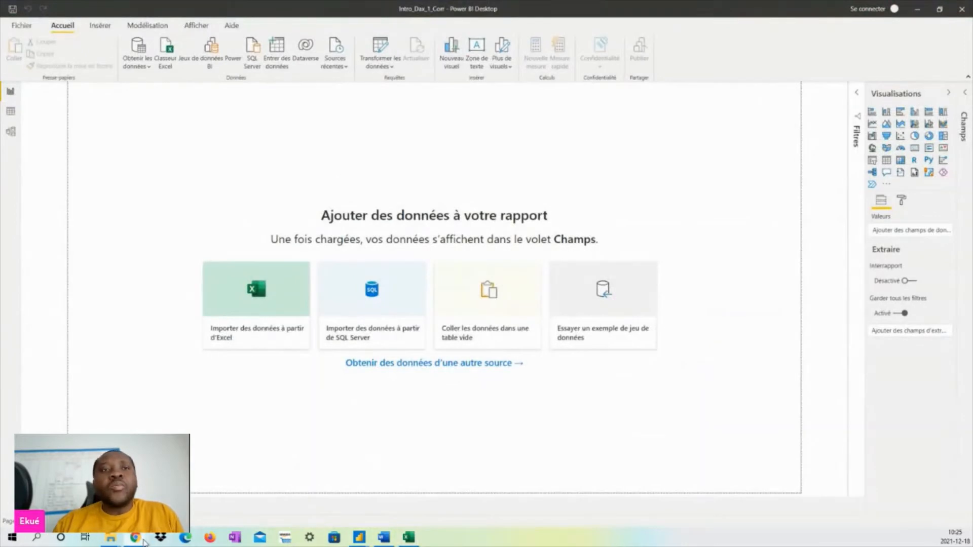
{"action": "mouse_move", "coordinate": [144, 541]}
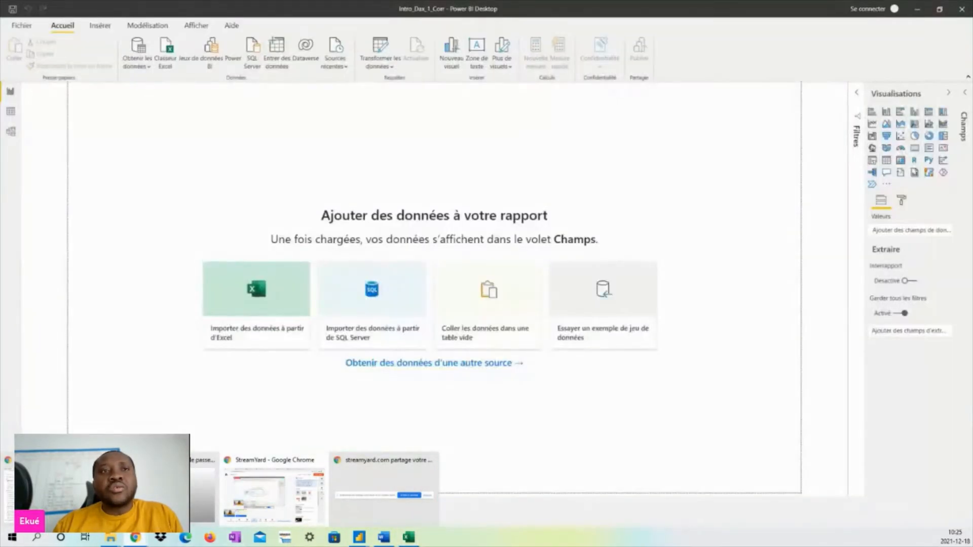
{"action": "left_click", "coordinate": [58, 494]}
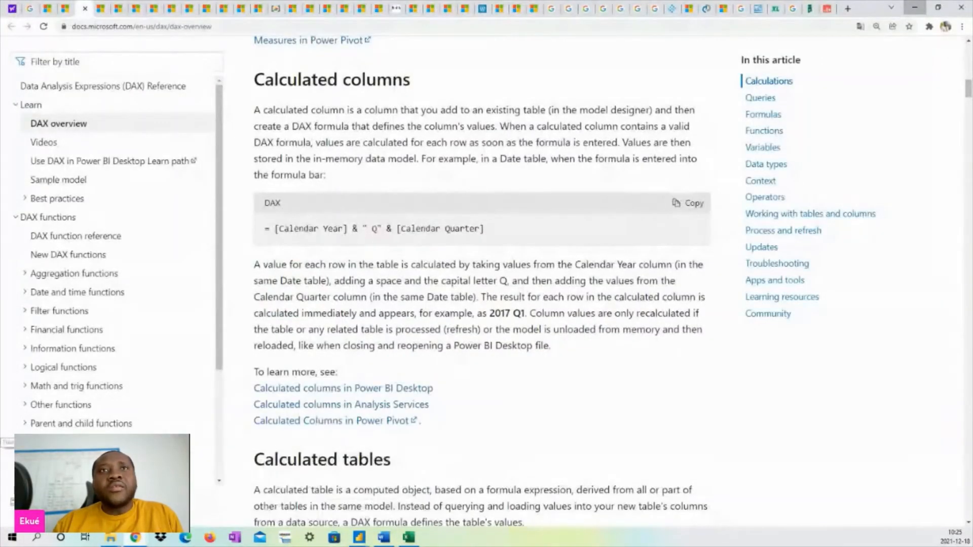
{"action": "left_click", "coordinate": [62, 9]}
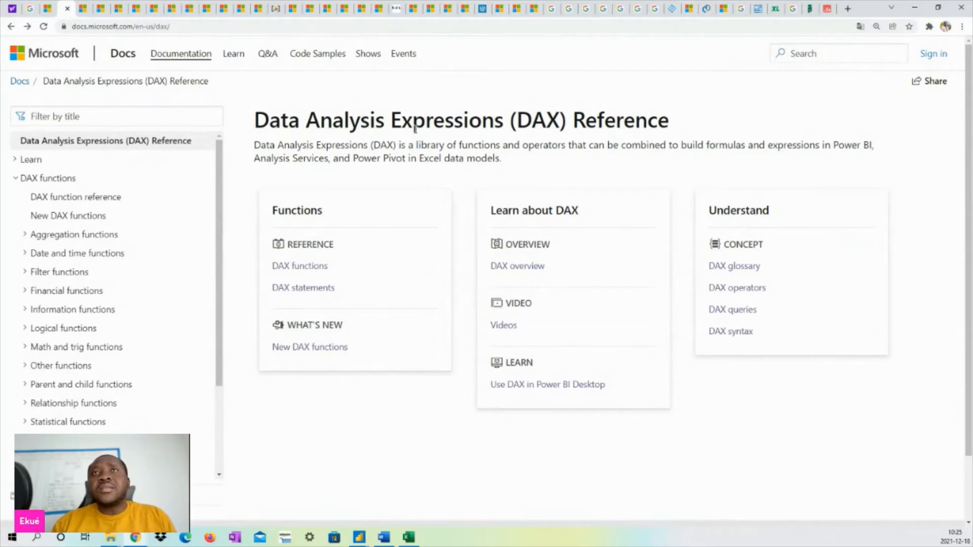
{"action": "left_click_drag", "start_coordinate": [558, 121], "coordinate": [520, 114]}
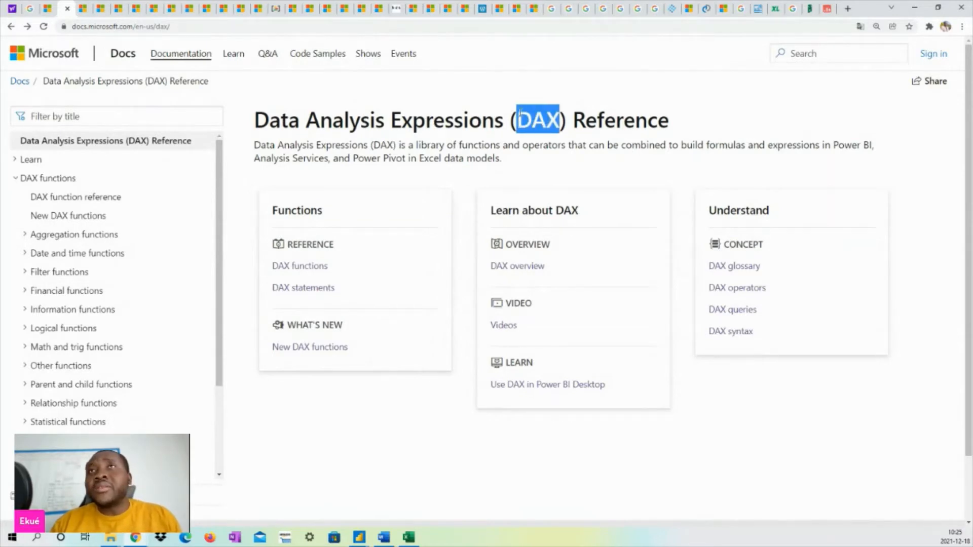
{"action": "left_click", "coordinate": [515, 143]}
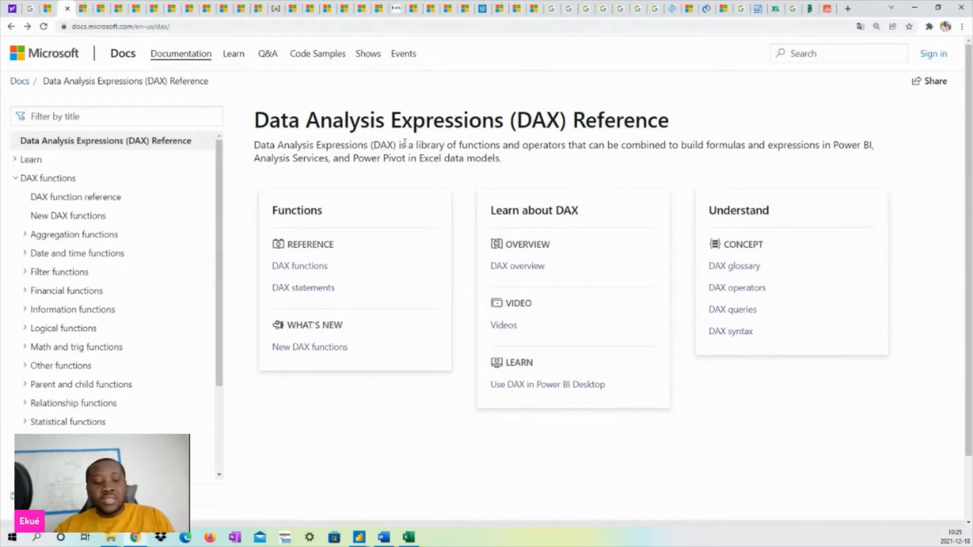
Step: Enlarge the page to 175 % and highlight "is a library of functions and operators that can be combined" in the definition
{"action": "key", "text": "ctrl+plus"}
{"action": "key", "text": "ctrl+plus"}
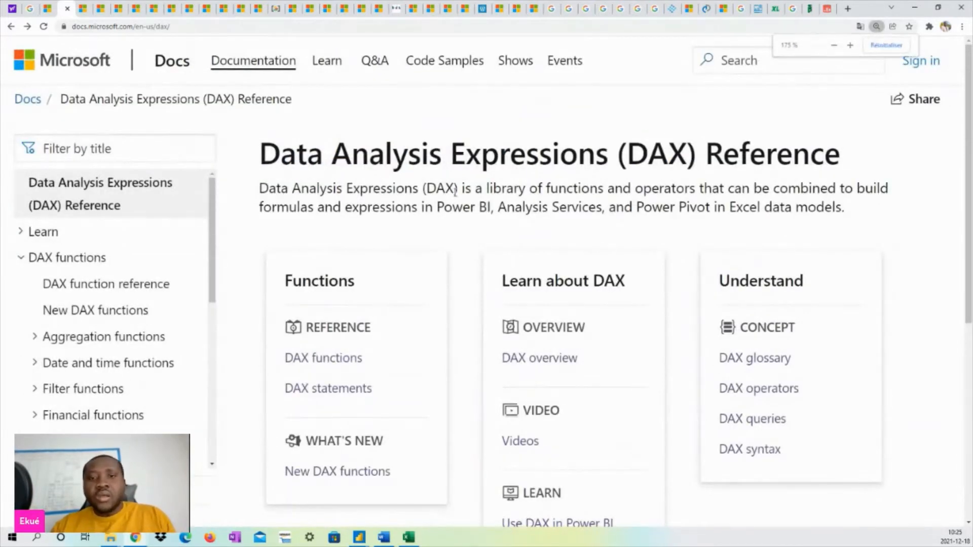
{"action": "left_click_drag", "start_coordinate": [462, 189], "coordinate": [707, 186]}
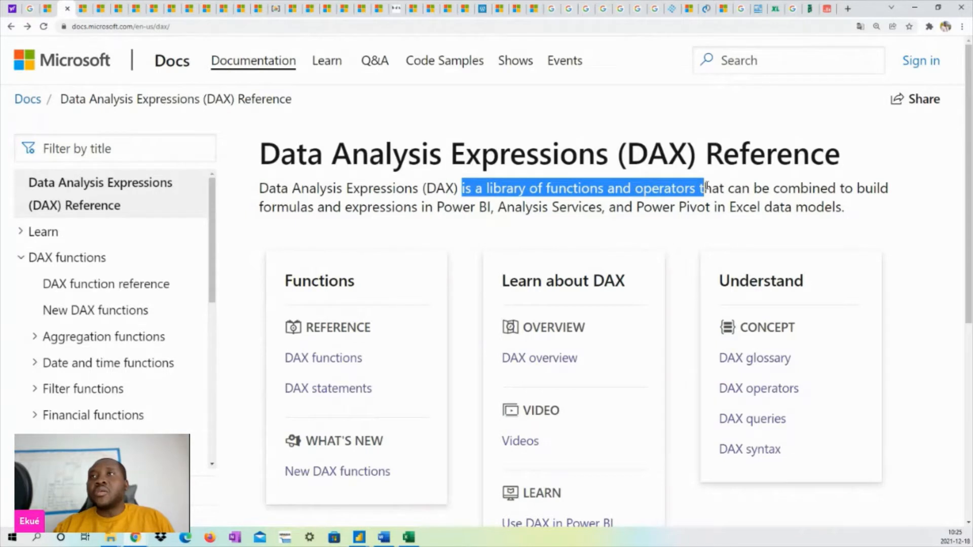
{"action": "left_click_drag", "start_coordinate": [707, 188], "coordinate": [841, 188]}
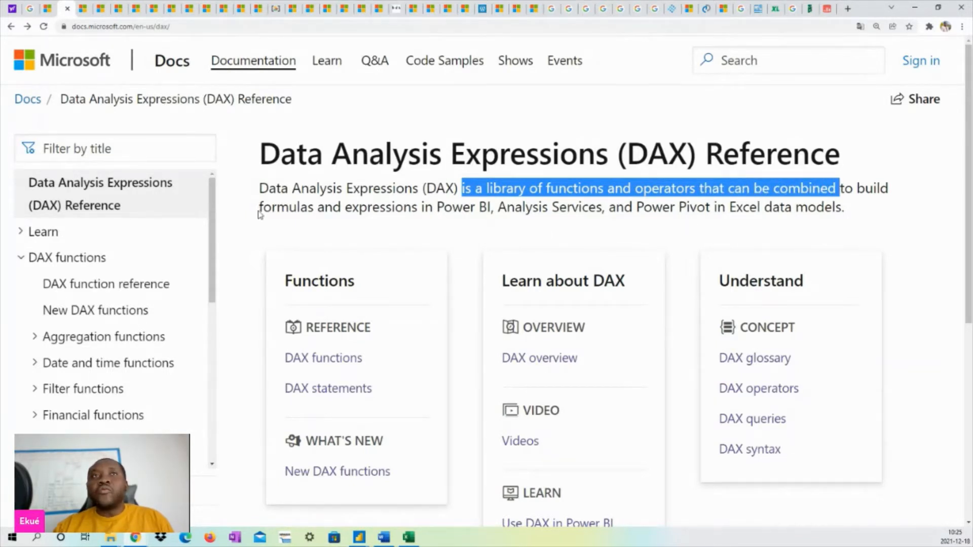
Step: Highlight the products that use DAX, the phrase "library of functions and operators" and the word "expressions" in the definition
{"action": "left_click_drag", "start_coordinate": [260, 207], "coordinate": [602, 209]}
{"action": "left_click", "coordinate": [498, 208]}
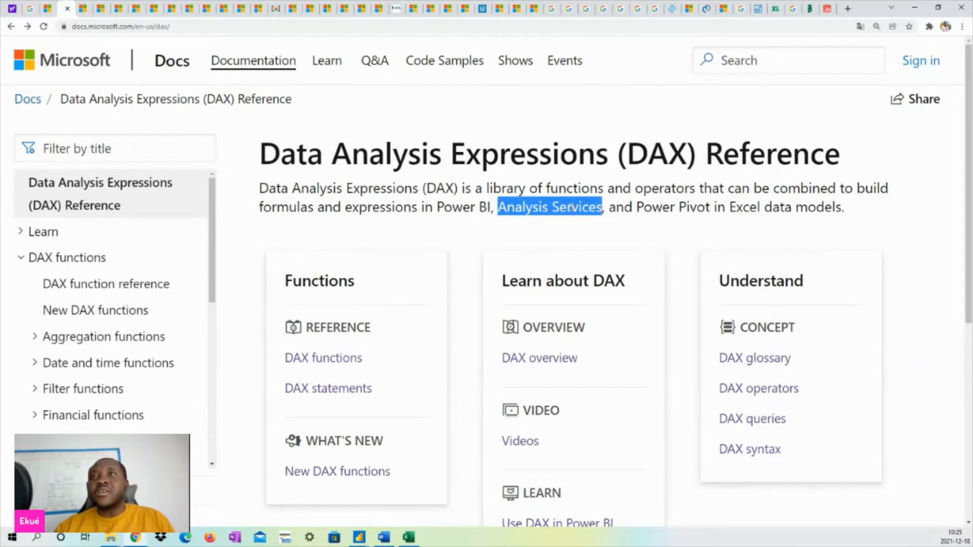
{"action": "left_click", "coordinate": [571, 208]}
{"action": "left_click_drag", "start_coordinate": [637, 207], "coordinate": [841, 209]}
{"action": "left_click", "coordinate": [569, 228]}
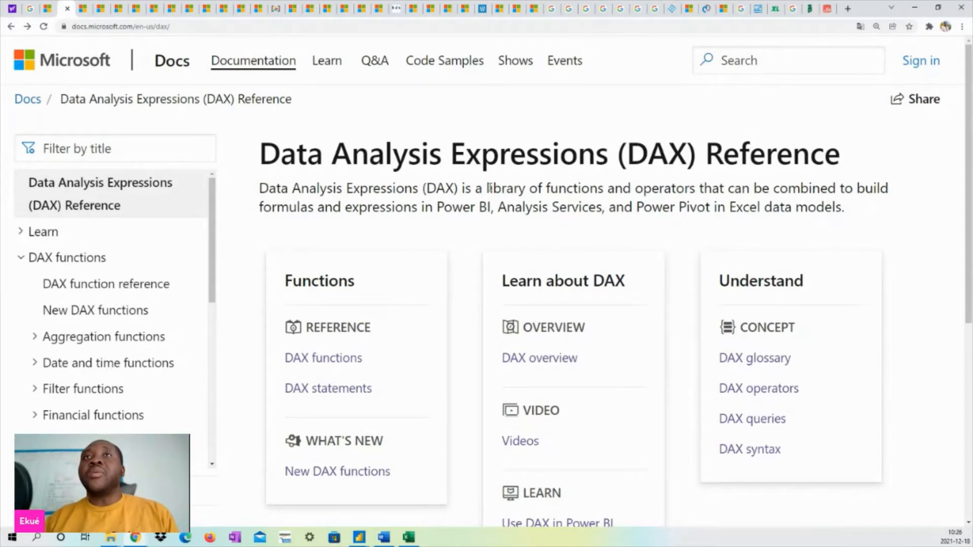
{"action": "left_click_drag", "start_coordinate": [487, 188], "coordinate": [697, 191]}
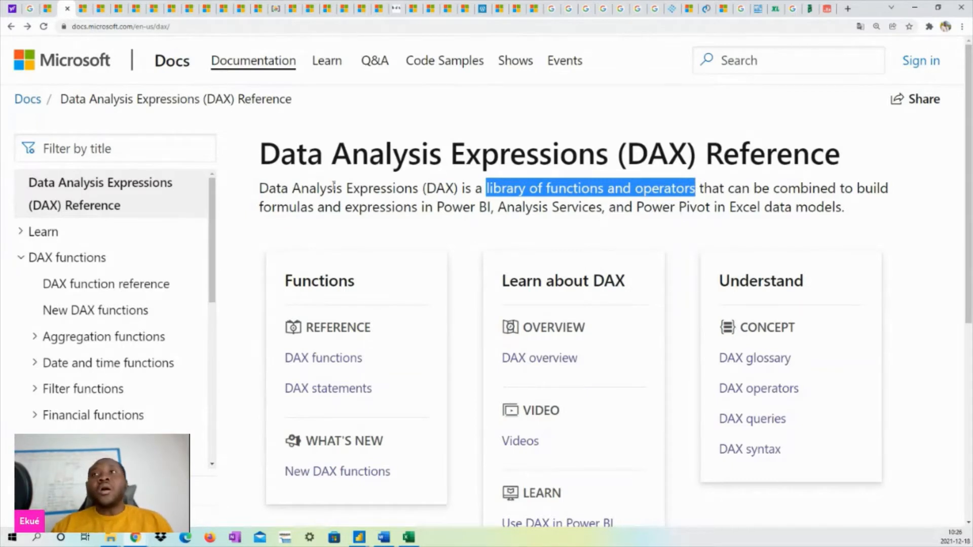
{"action": "left_click_drag", "start_coordinate": [259, 207], "coordinate": [417, 208]}
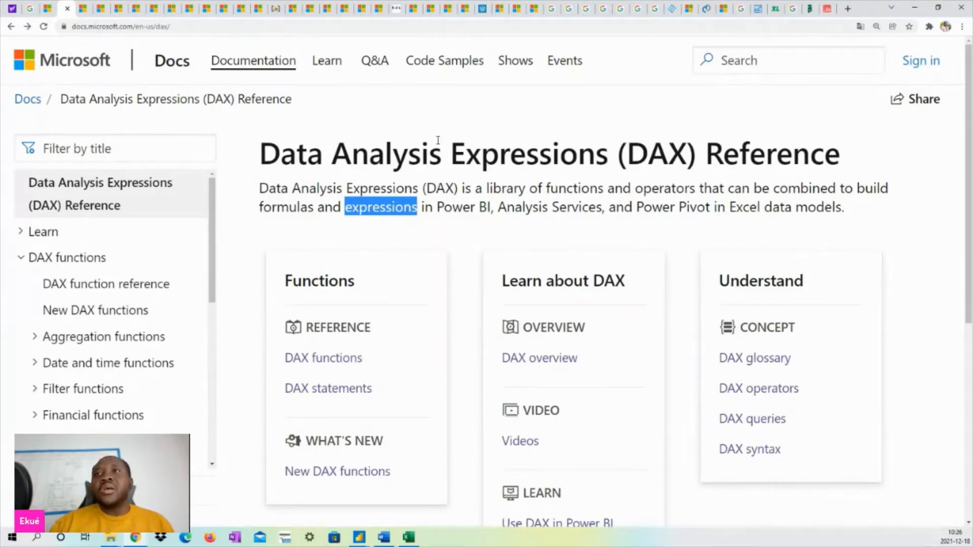
Step: Open the DAX overview article and go to its Calculations section
{"action": "left_click", "coordinate": [83, 12]}
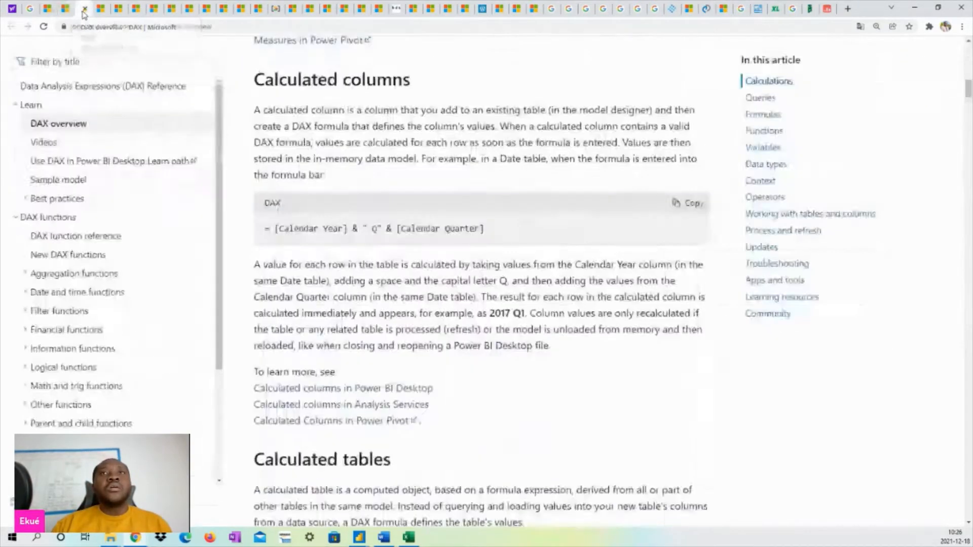
{"action": "scroll", "coordinate": [560, 276], "scroll_direction": "up", "scroll_amount": 15}
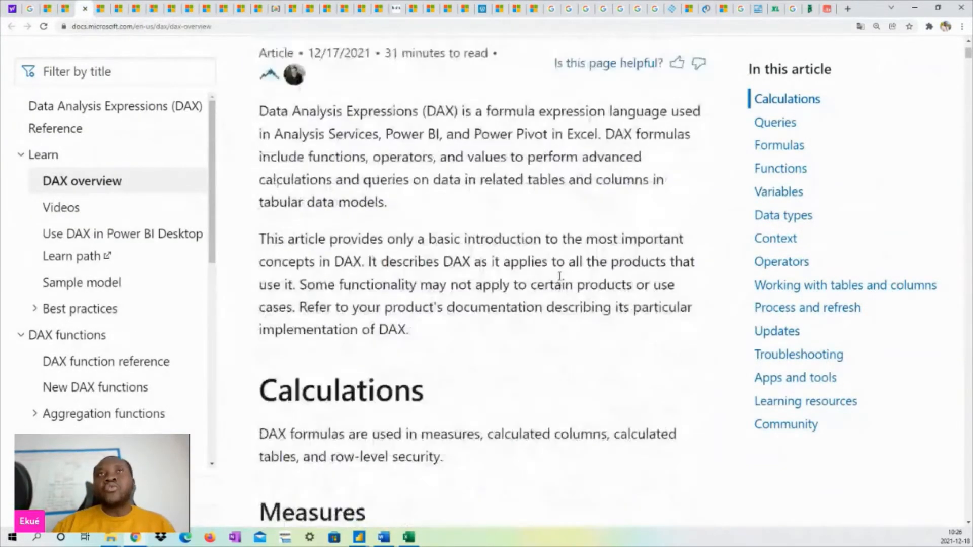
{"action": "scroll", "coordinate": [560, 276], "scroll_direction": "up", "scroll_amount": 3}
{"action": "scroll", "coordinate": [539, 319], "scroll_direction": "down", "scroll_amount": 3}
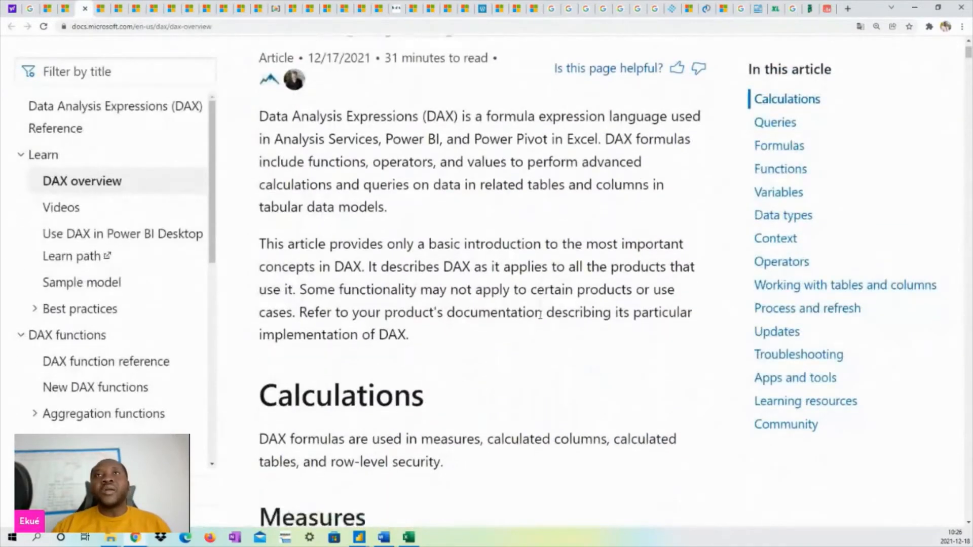
{"action": "scroll", "coordinate": [540, 315], "scroll_direction": "down", "scroll_amount": 1}
{"action": "scroll", "coordinate": [533, 306], "scroll_direction": "down", "scroll_amount": 4}
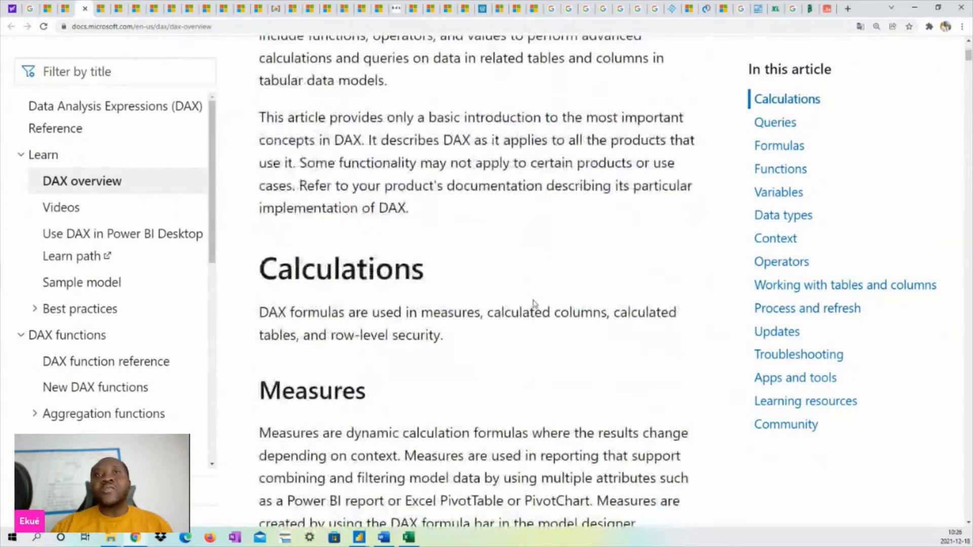
{"action": "scroll", "coordinate": [504, 238], "scroll_direction": "down", "scroll_amount": 1}
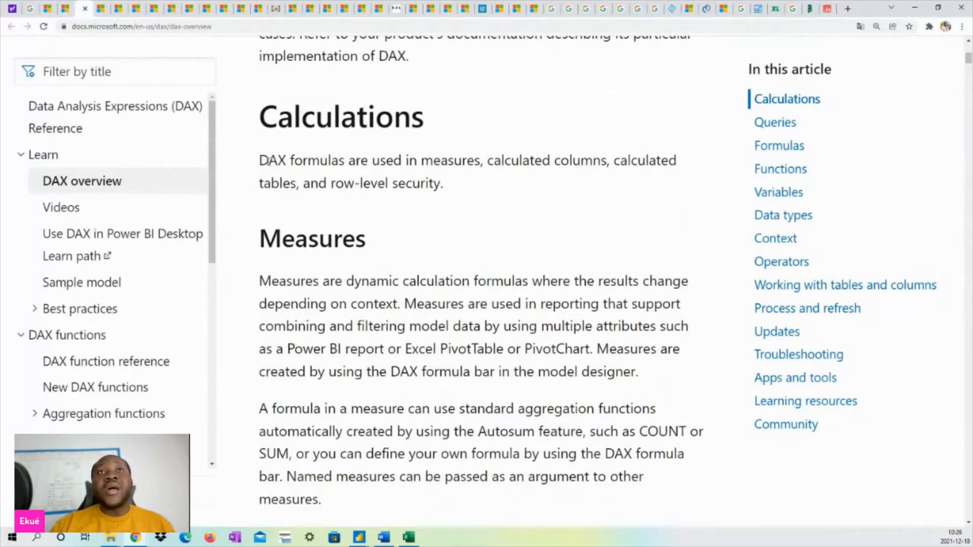
Step: Highlight "DAX formulas" and their uses in the Calculations section: measures, calculated columns, calculated tables and row-level security
{"action": "left_click_drag", "start_coordinate": [259, 161], "coordinate": [345, 158]}
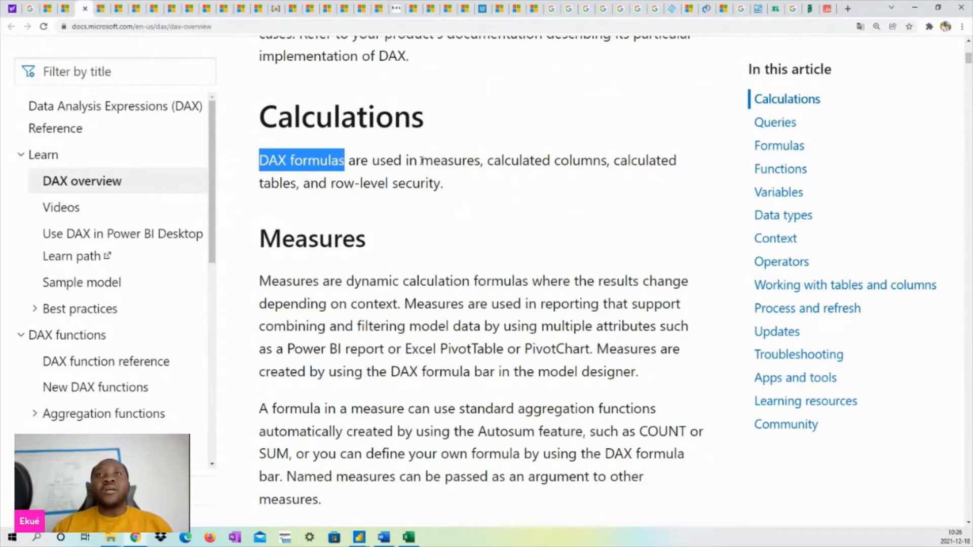
{"action": "left_click_drag", "start_coordinate": [421, 161], "coordinate": [481, 161]}
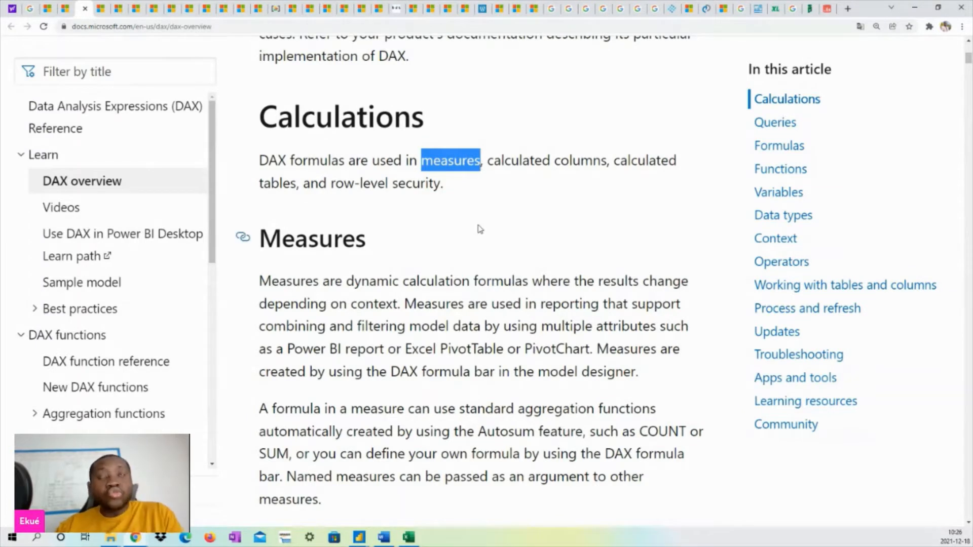
{"action": "left_click_drag", "start_coordinate": [488, 161], "coordinate": [607, 161]}
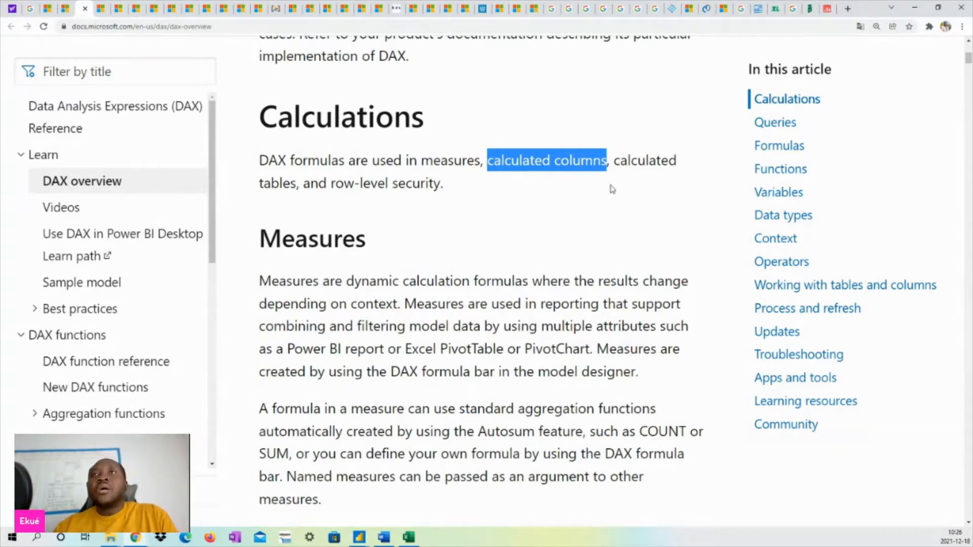
{"action": "left_click", "coordinate": [615, 161]}
{"action": "left_click_drag", "start_coordinate": [615, 161], "coordinate": [296, 182]}
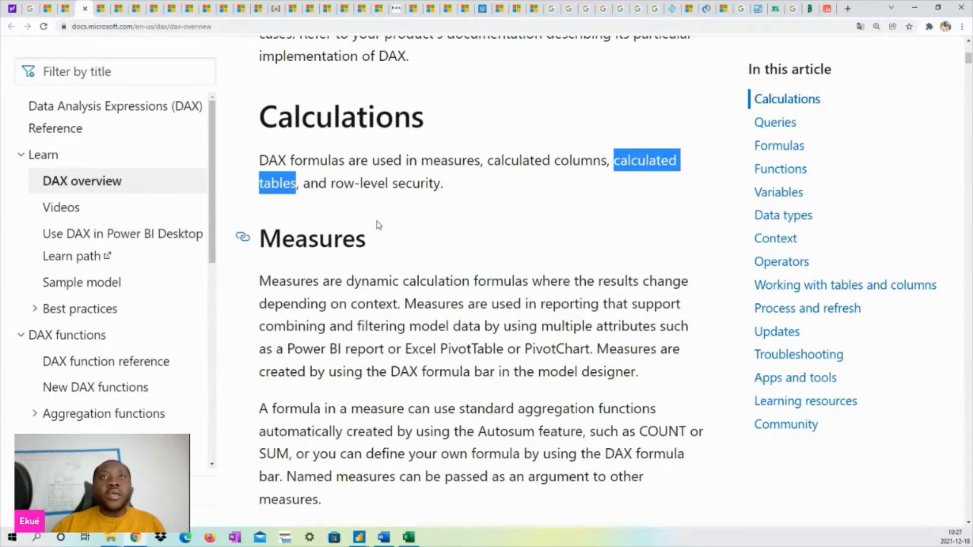
{"action": "left_click_drag", "start_coordinate": [443, 183], "coordinate": [333, 177]}
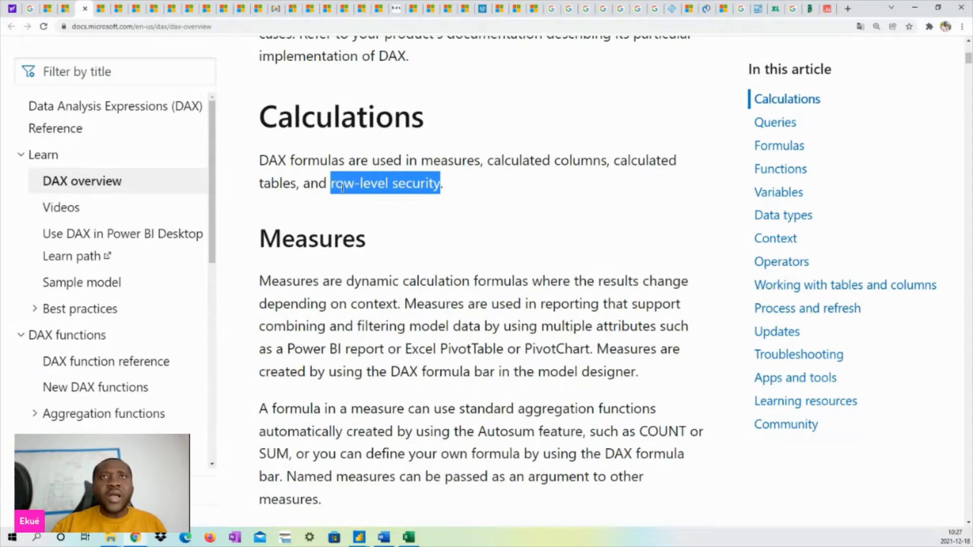
{"action": "left_click", "coordinate": [423, 188]}
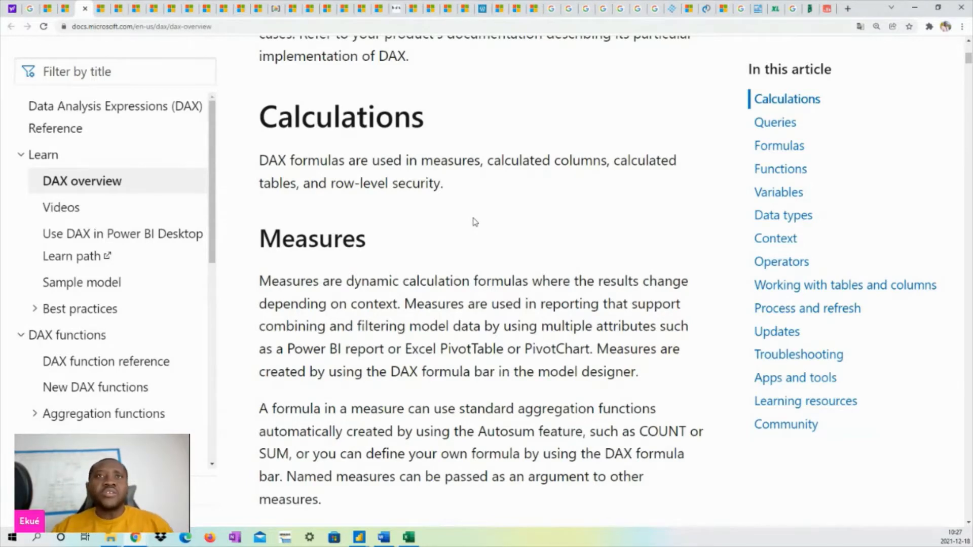
Step: Highlight the Measures heading and the aggregation functions COUNT and SUM in that section's text
{"action": "scroll", "coordinate": [488, 257], "scroll_direction": "down", "scroll_amount": 2}
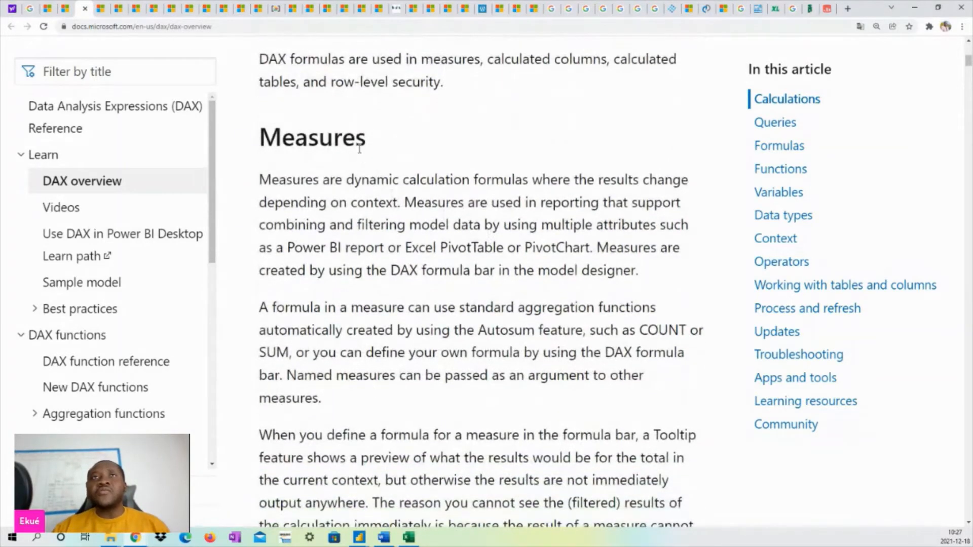
{"action": "left_click_drag", "start_coordinate": [373, 137], "coordinate": [258, 135]}
{"action": "scroll", "coordinate": [486, 263], "scroll_direction": "down", "scroll_amount": 2}
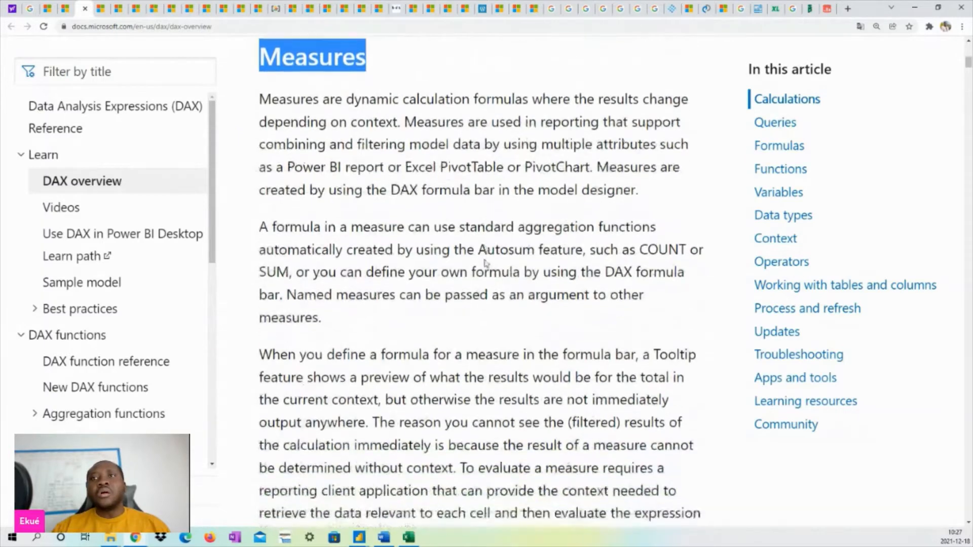
{"action": "scroll", "coordinate": [485, 262], "scroll_direction": "down", "scroll_amount": 1}
{"action": "left_click_drag", "start_coordinate": [640, 228], "coordinate": [685, 228]}
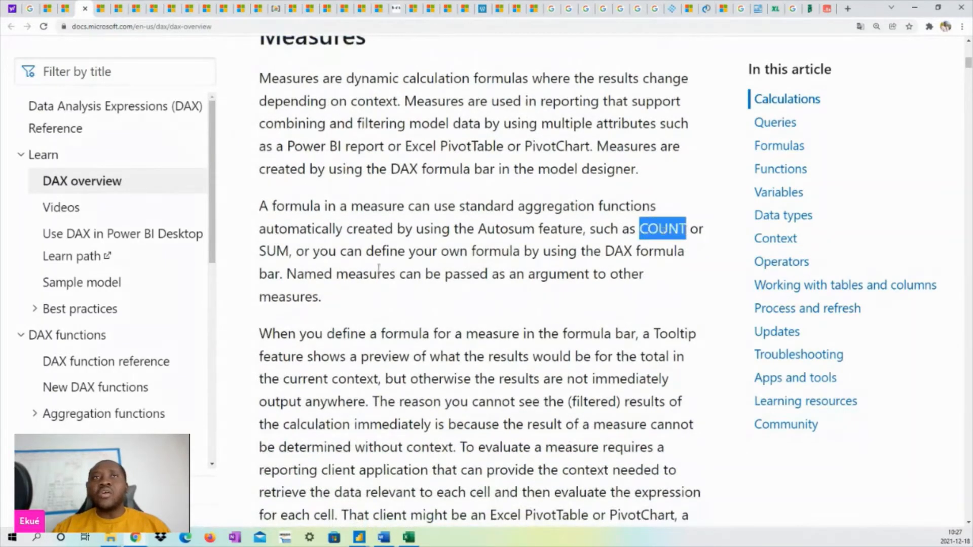
{"action": "left_click_drag", "start_coordinate": [288, 250], "coordinate": [258, 251]}
Step: Highlight the expression SUM([Sales Amount]) and the measure name Total Sales in the example measure formula
{"action": "scroll", "coordinate": [411, 267], "scroll_direction": "down", "scroll_amount": 8}
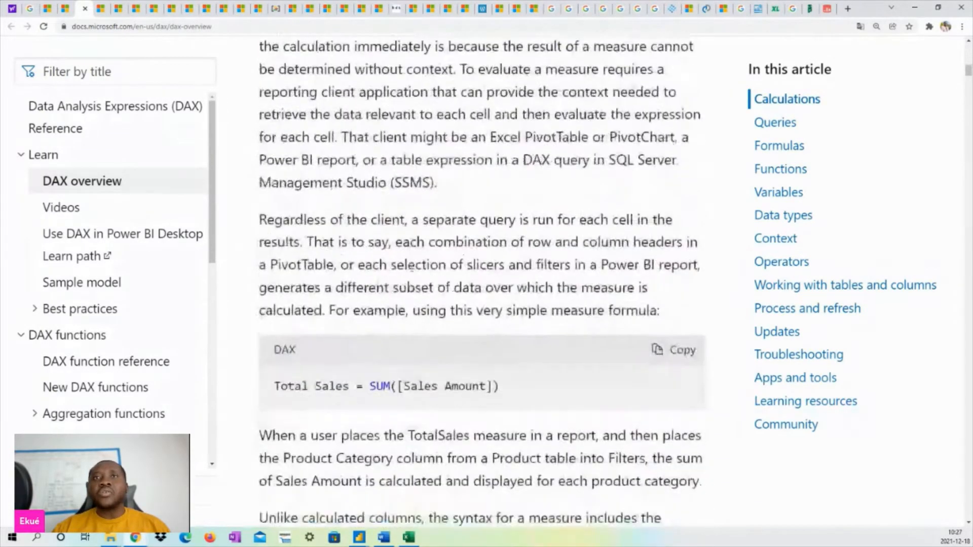
{"action": "scroll", "coordinate": [397, 361], "scroll_direction": "down", "scroll_amount": 2}
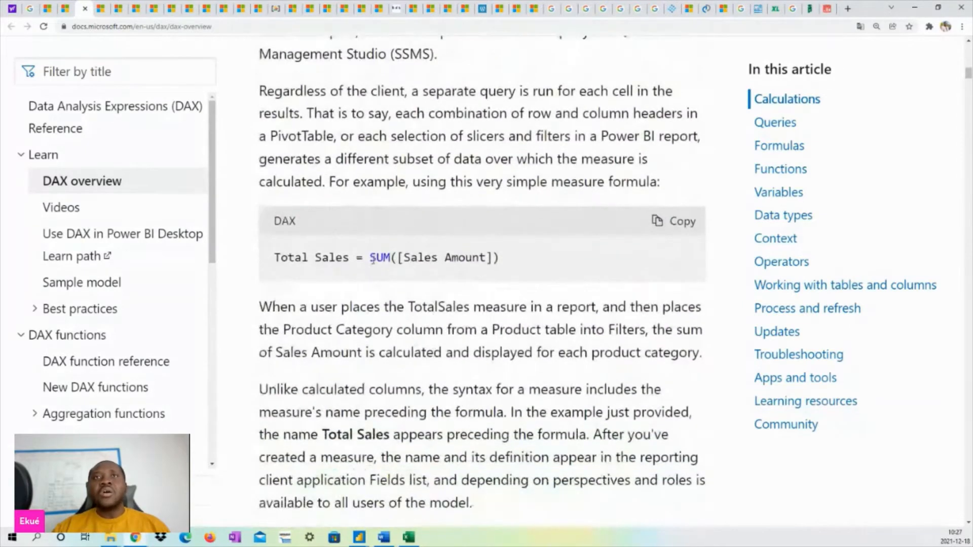
{"action": "left_click_drag", "start_coordinate": [370, 256], "coordinate": [503, 246]}
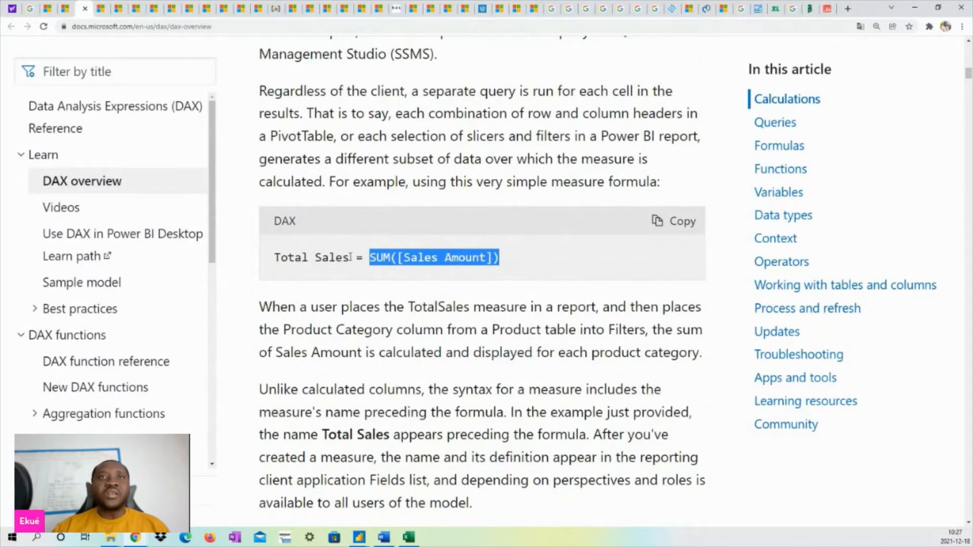
{"action": "left_click_drag", "start_coordinate": [350, 257], "coordinate": [273, 259]}
Step: Highlight the Calculated columns heading and its example formula [Calendar Year] & " Q" & [Calendar Quarter]
{"action": "scroll", "coordinate": [438, 319], "scroll_direction": "down", "scroll_amount": 6}
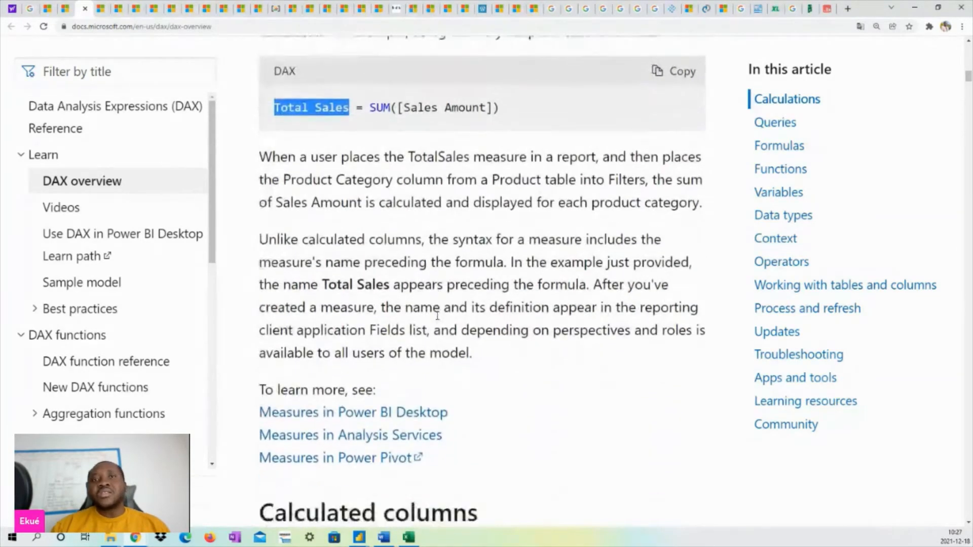
{"action": "scroll", "coordinate": [509, 340], "scroll_direction": "down", "scroll_amount": 3}
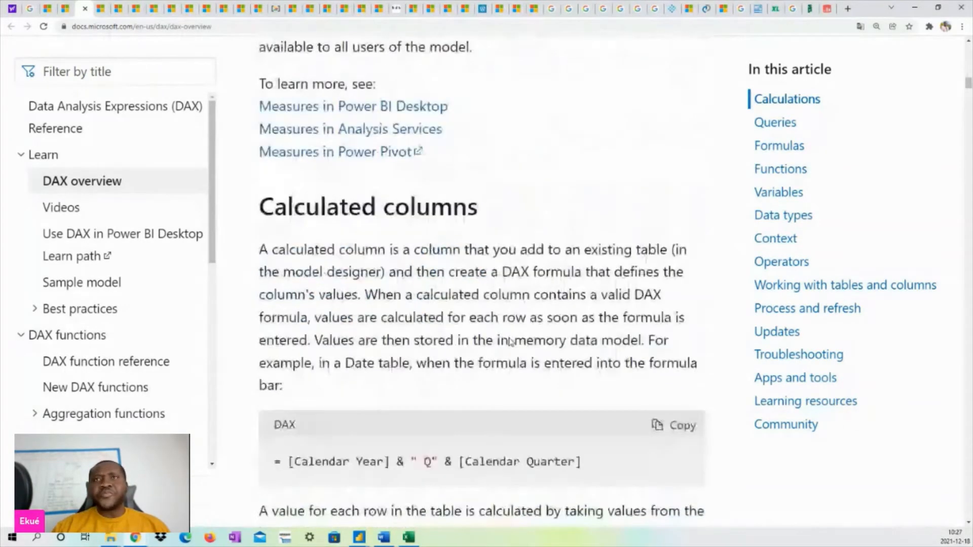
{"action": "left_click_drag", "start_coordinate": [489, 212], "coordinate": [258, 207]}
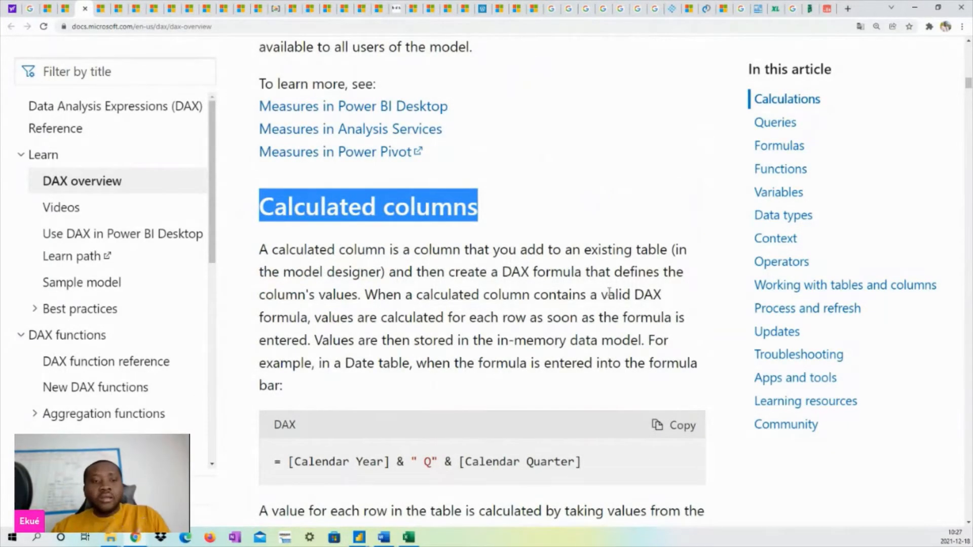
{"action": "scroll", "coordinate": [609, 293], "scroll_direction": "down", "scroll_amount": 3}
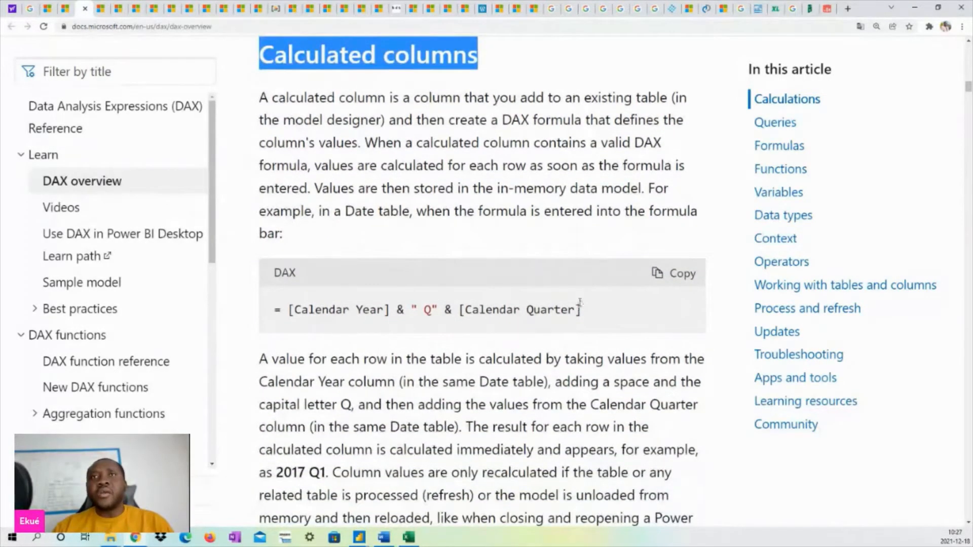
{"action": "left_click_drag", "start_coordinate": [583, 310], "coordinate": [280, 310]}
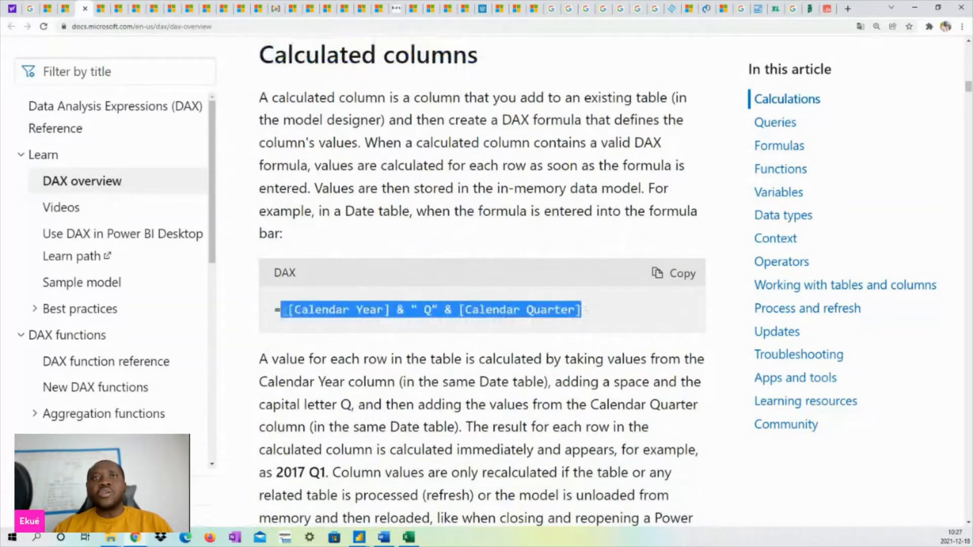
Step: Highlight the example result 2017 Q1 and the & operators in the calculated column formula
{"action": "scroll", "coordinate": [280, 310], "scroll_direction": "down", "scroll_amount": 1}
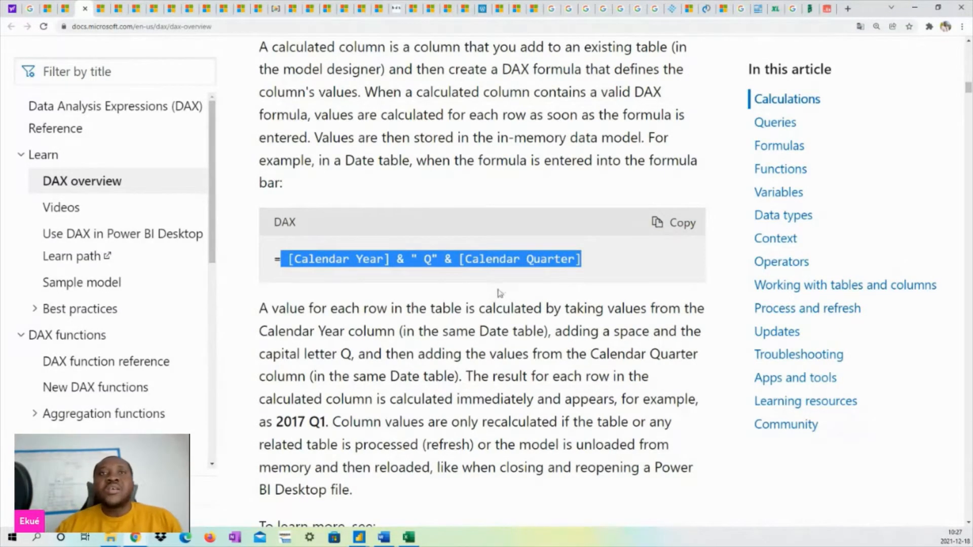
{"action": "scroll", "coordinate": [494, 299], "scroll_direction": "down", "scroll_amount": 1}
{"action": "left_click_drag", "start_coordinate": [324, 374], "coordinate": [276, 373]}
{"action": "scroll", "coordinate": [429, 363], "scroll_direction": "down", "scroll_amount": 2}
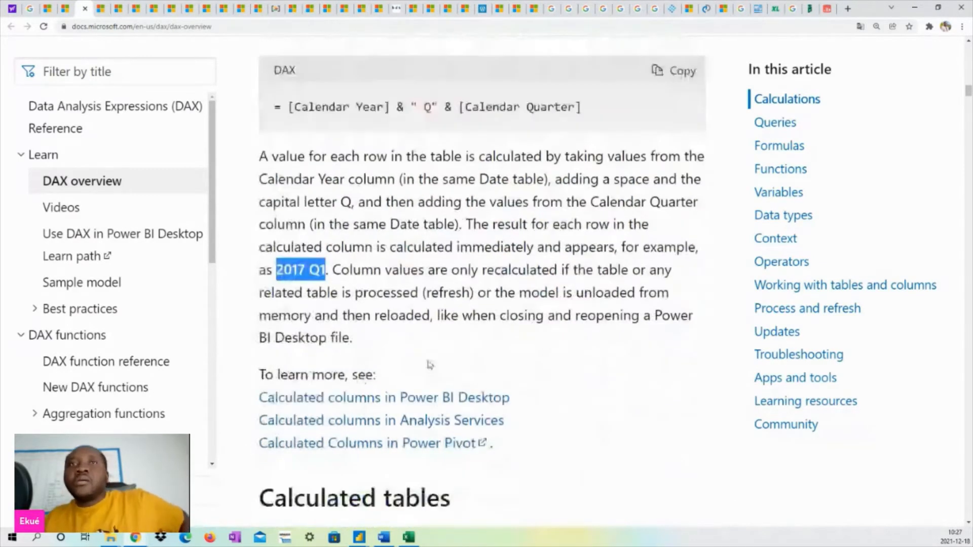
{"action": "scroll", "coordinate": [559, 360], "scroll_direction": "up", "scroll_amount": 4}
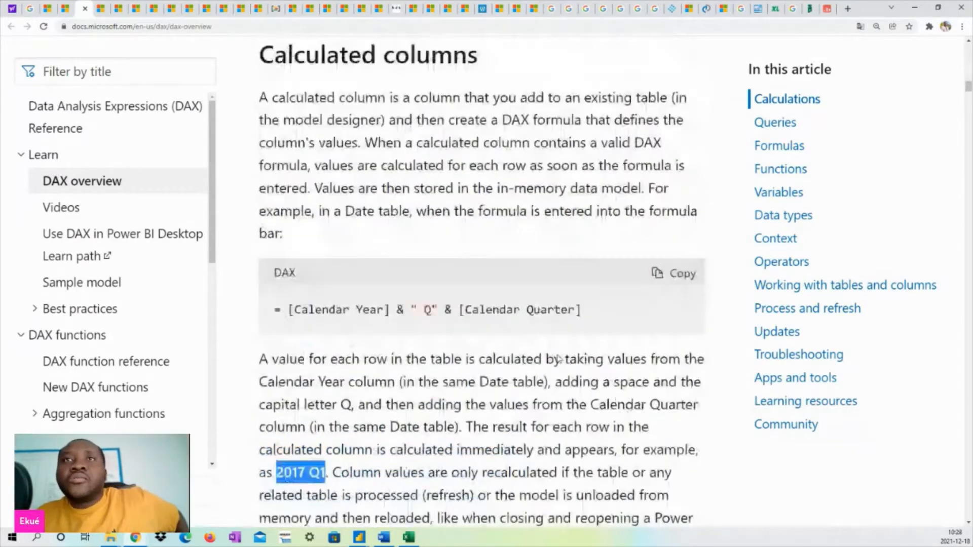
{"action": "double_click", "coordinate": [400, 309]}
{"action": "double_click", "coordinate": [447, 309]}
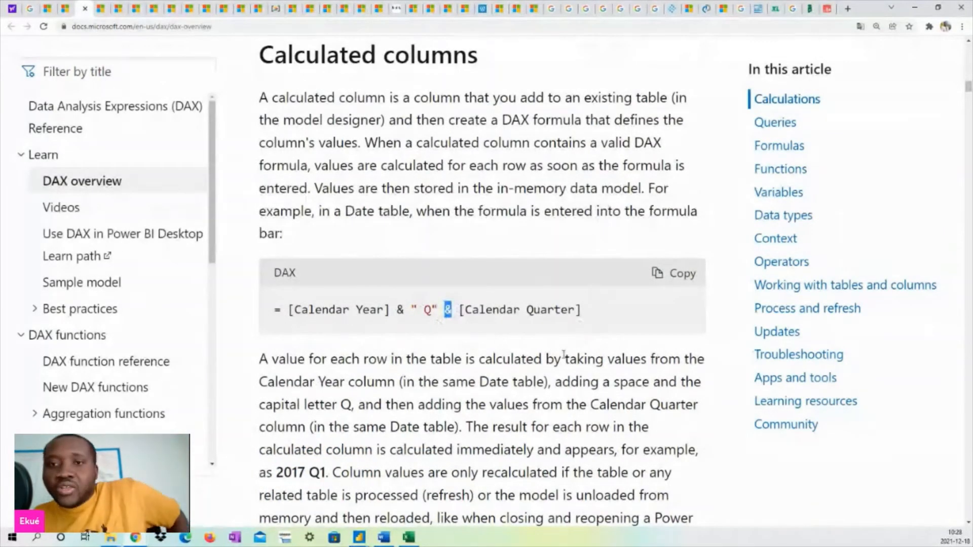
{"action": "scroll", "coordinate": [564, 354], "scroll_direction": "down", "scroll_amount": 1}
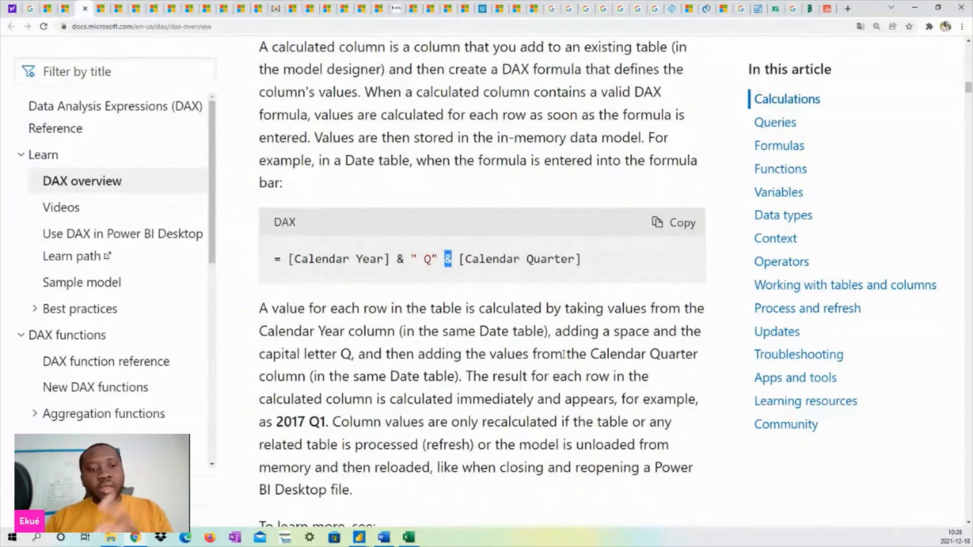
Step: Return to the Measures example and highlight the SUM function in the Total Sales formula
{"action": "scroll", "coordinate": [559, 350], "scroll_direction": "up", "scroll_amount": 12}
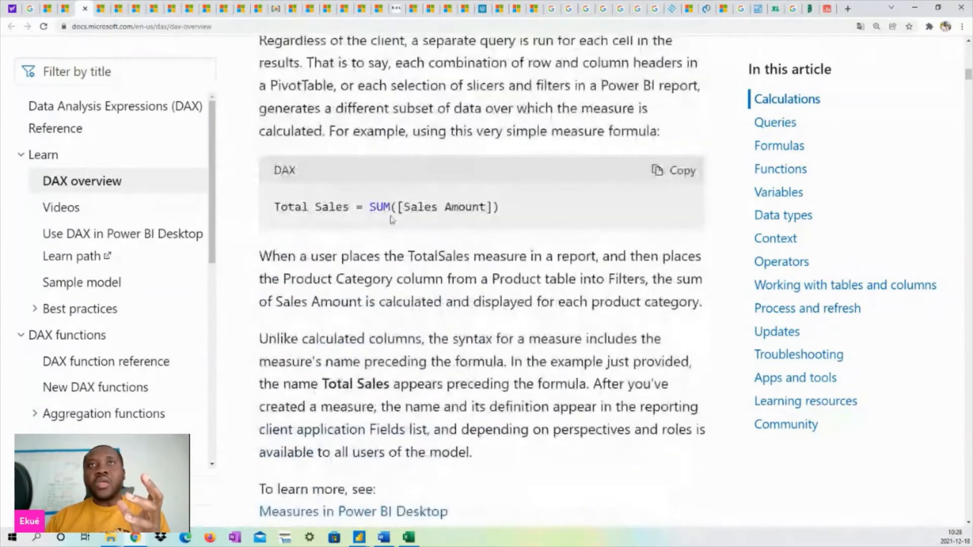
{"action": "left_click_drag", "start_coordinate": [391, 209], "coordinate": [383, 208]}
{"action": "double_click", "coordinate": [387, 206]}
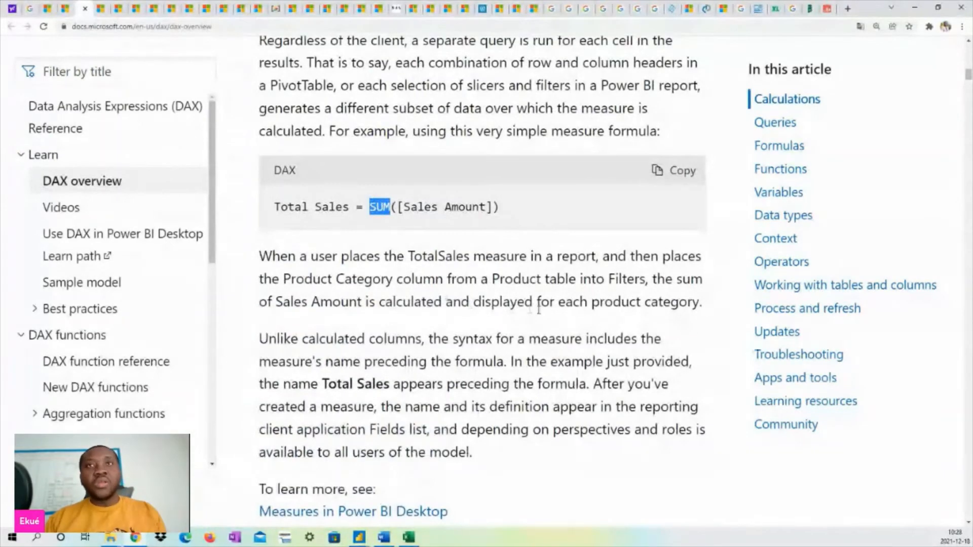
Step: Go to the Calculated tables section, highlight its heading and read the definition
{"action": "scroll", "coordinate": [538, 310], "scroll_direction": "down", "scroll_amount": 5}
{"action": "scroll", "coordinate": [527, 304], "scroll_direction": "down", "scroll_amount": 5}
{"action": "scroll", "coordinate": [519, 300], "scroll_direction": "up", "scroll_amount": 7}
{"action": "scroll", "coordinate": [520, 300], "scroll_direction": "down", "scroll_amount": 10}
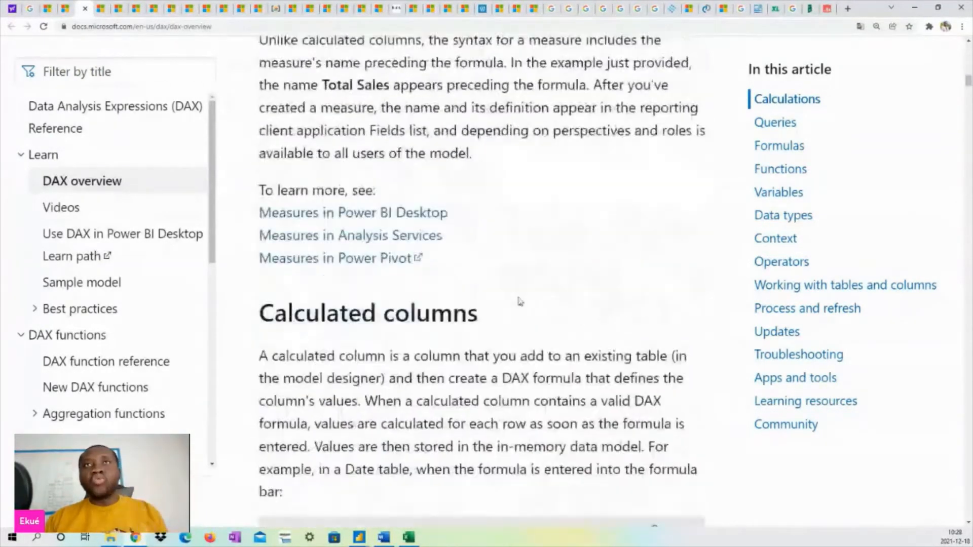
{"action": "scroll", "coordinate": [521, 298], "scroll_direction": "down", "scroll_amount": 8}
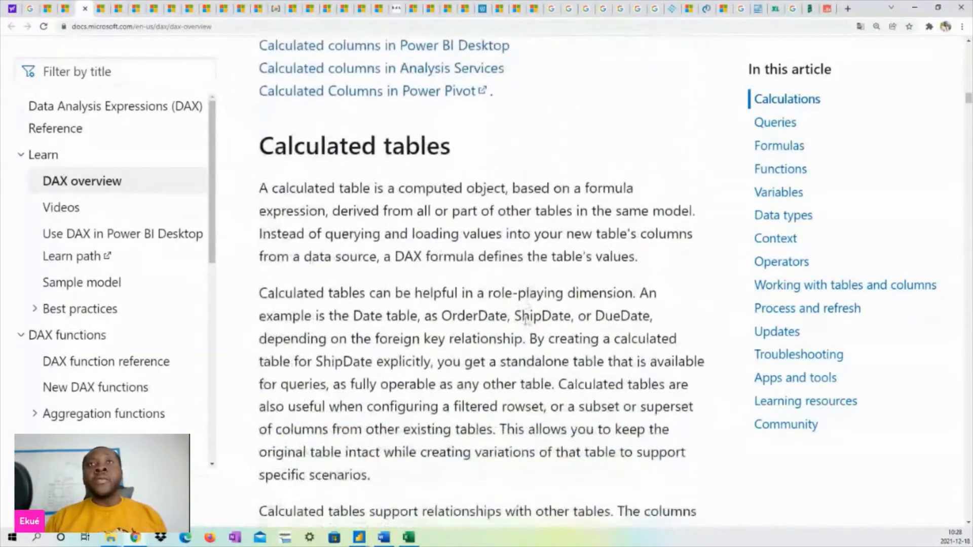
{"action": "left_click_drag", "start_coordinate": [458, 148], "coordinate": [258, 147]}
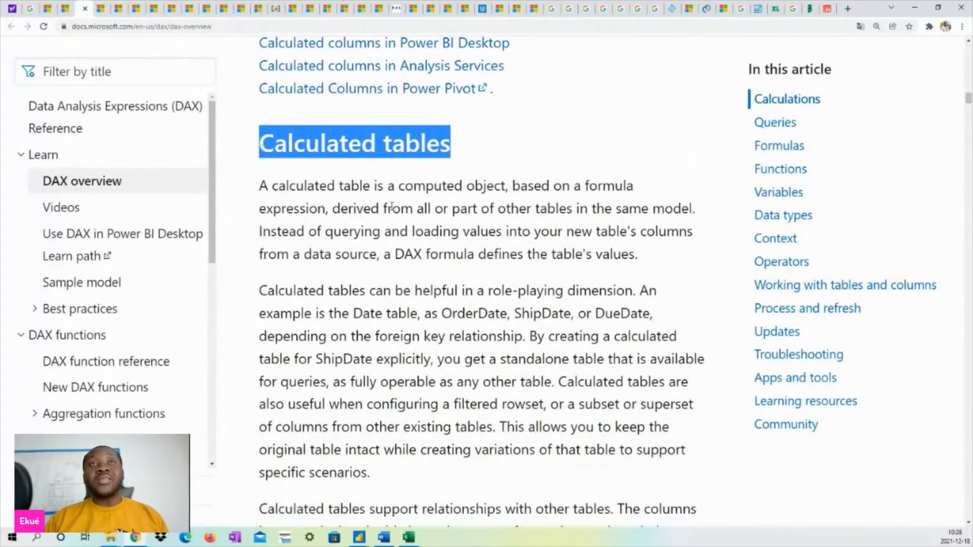
{"action": "scroll", "coordinate": [467, 273], "scroll_direction": "down", "scroll_amount": 1}
{"action": "scroll", "coordinate": [466, 272], "scroll_direction": "down", "scroll_amount": 1}
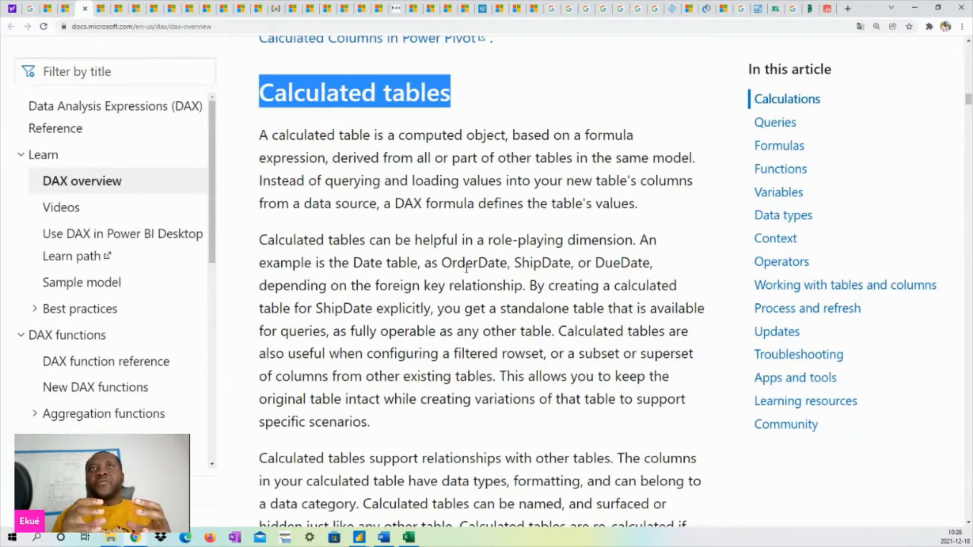
Step: Highlight the Date table example with OrderDate and ShipDate in the Calculated tables text and read the section's remaining paragraphs
{"action": "scroll", "coordinate": [466, 268], "scroll_direction": "down", "scroll_amount": 7}
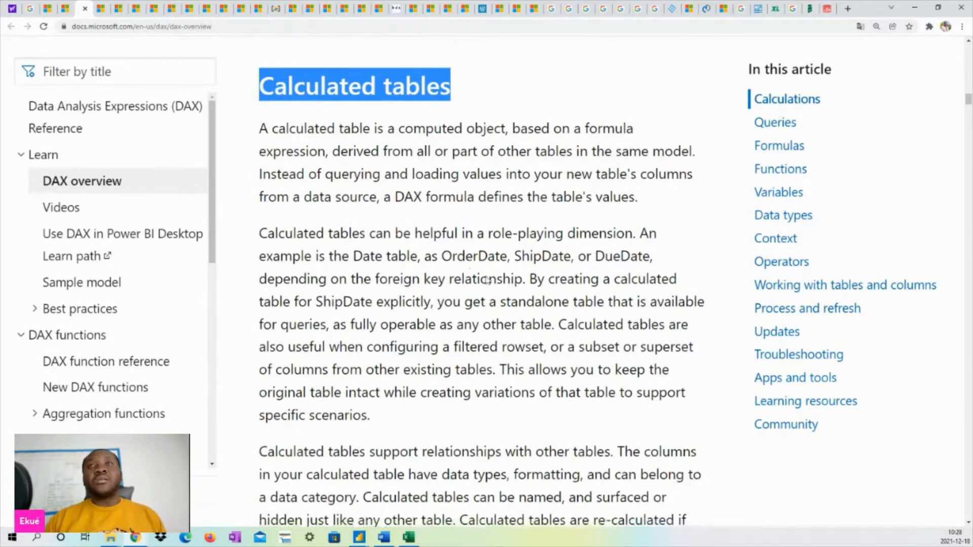
{"action": "scroll", "coordinate": [556, 350], "scroll_direction": "up", "scroll_amount": 5}
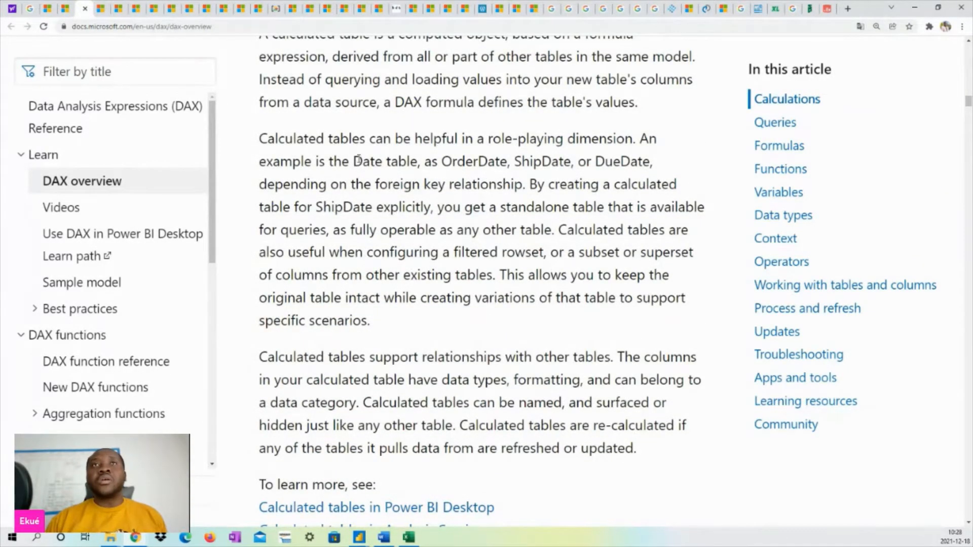
{"action": "left_click_drag", "start_coordinate": [364, 161], "coordinate": [439, 161]}
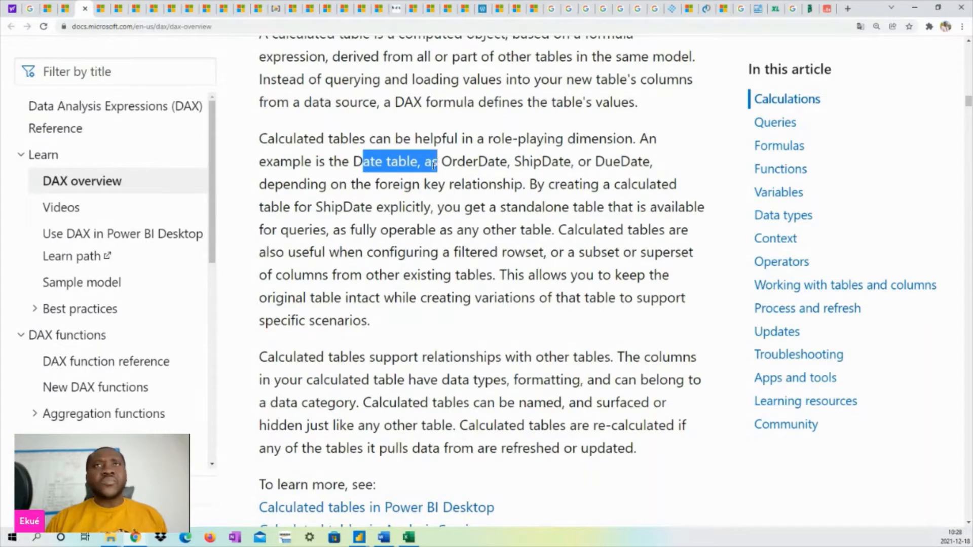
{"action": "left_click_drag", "start_coordinate": [353, 161], "coordinate": [563, 161]}
{"action": "left_click", "coordinate": [623, 165]}
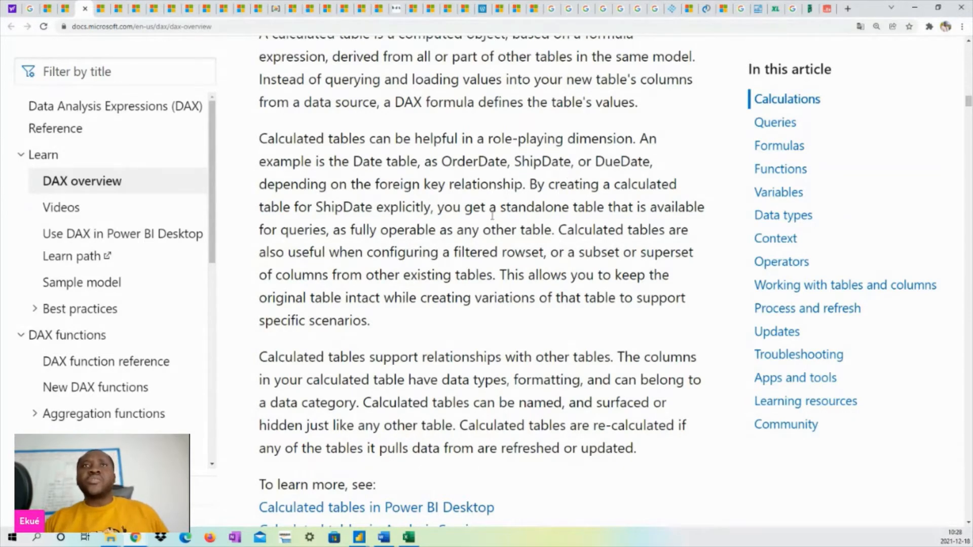
{"action": "scroll", "coordinate": [441, 212], "scroll_direction": "down", "scroll_amount": 1}
{"action": "scroll", "coordinate": [440, 212], "scroll_direction": "down", "scroll_amount": 3}
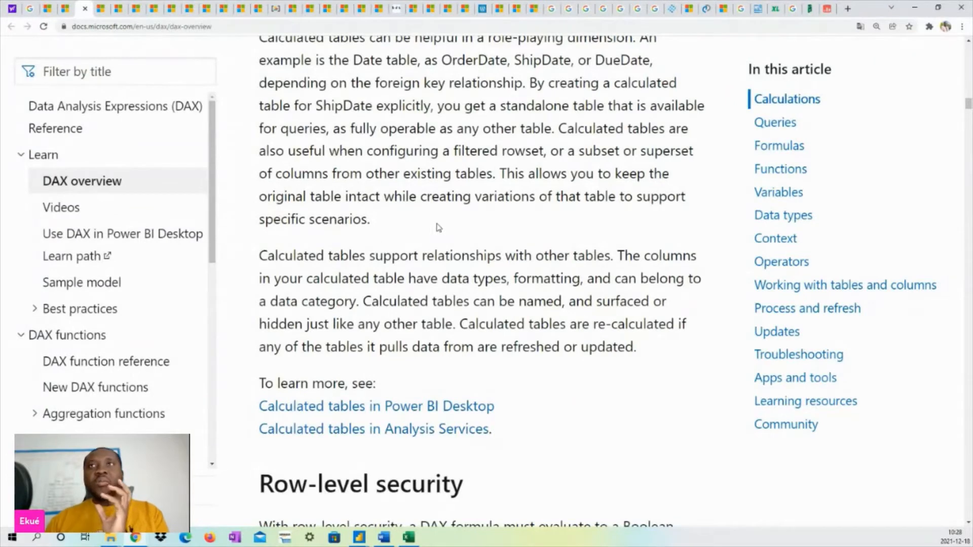
Step: Highlight the Row-level security heading and review that section's Customers[Country] = "USA" example
{"action": "scroll", "coordinate": [482, 234], "scroll_direction": "down", "scroll_amount": 4}
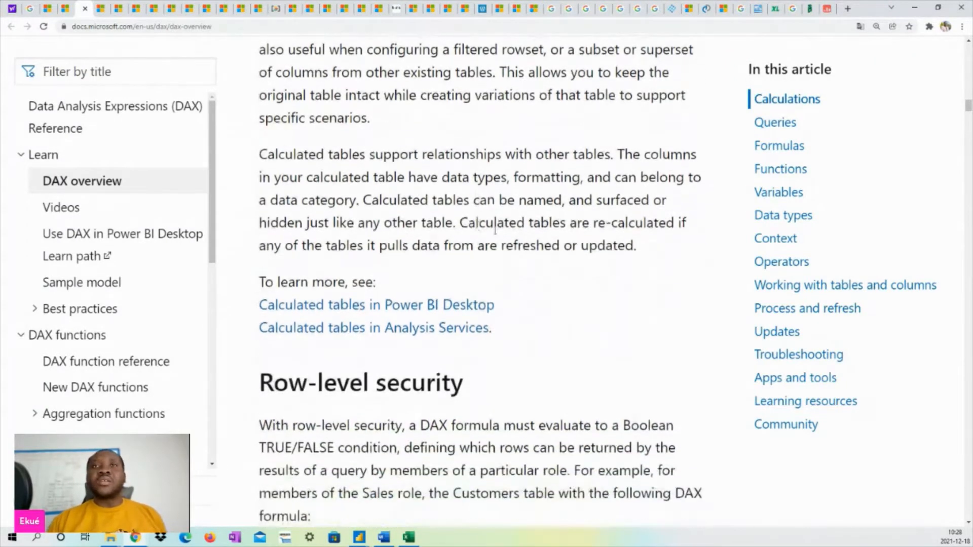
{"action": "scroll", "coordinate": [562, 259], "scroll_direction": "down", "scroll_amount": 6}
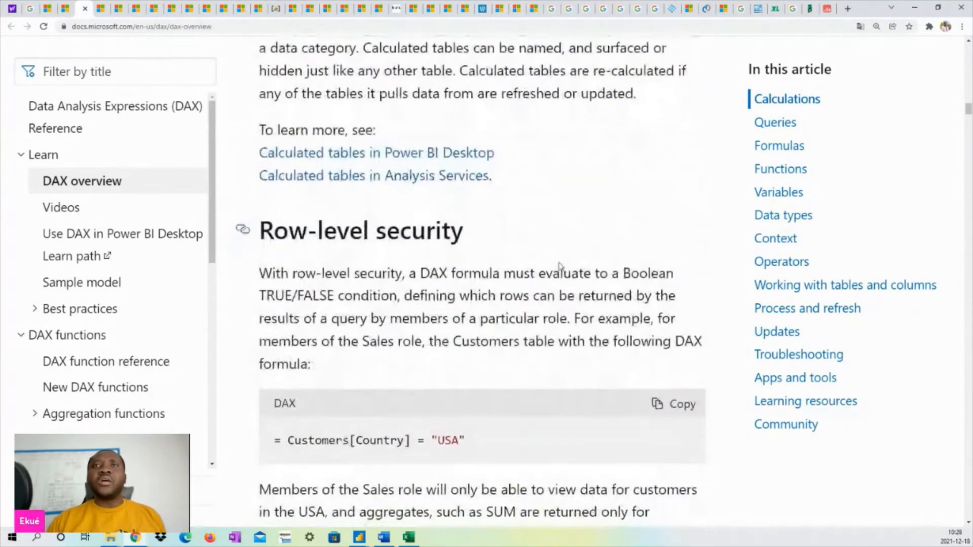
{"action": "scroll", "coordinate": [559, 266], "scroll_direction": "down", "scroll_amount": 1}
{"action": "left_click_drag", "start_coordinate": [464, 180], "coordinate": [264, 173]}
{"action": "scroll", "coordinate": [458, 213], "scroll_direction": "down", "scroll_amount": 1}
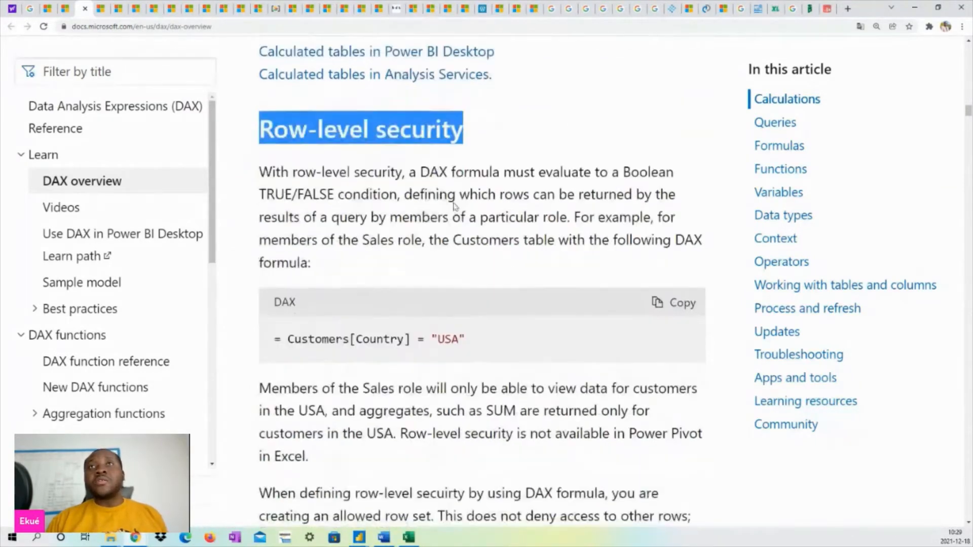
{"action": "left_click", "coordinate": [456, 207]}
{"action": "scroll", "coordinate": [445, 190], "scroll_direction": "down", "scroll_amount": 1}
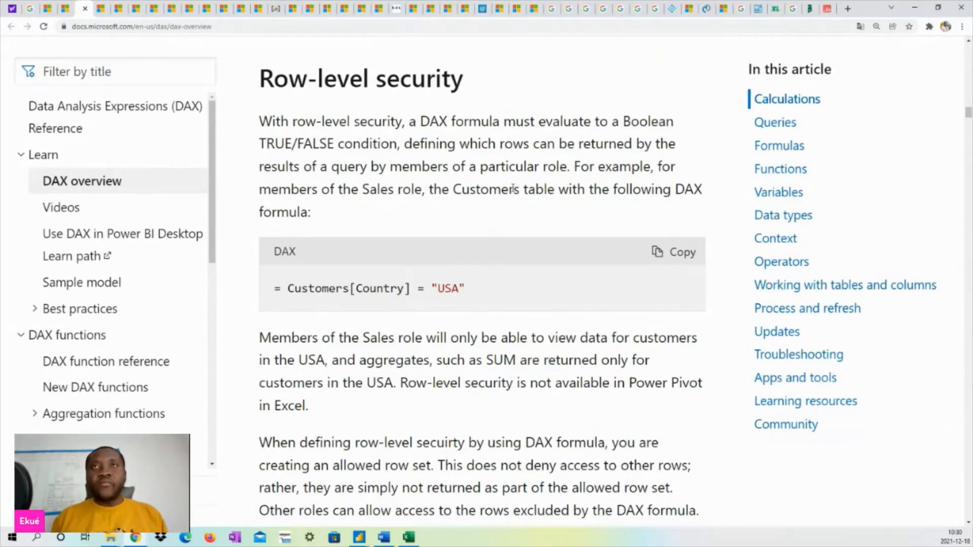
Step: Open the DAX function reference article and review its list of function categories down to Time intelligence functions
{"action": "scroll", "coordinate": [511, 201], "scroll_direction": "down", "scroll_amount": 8}
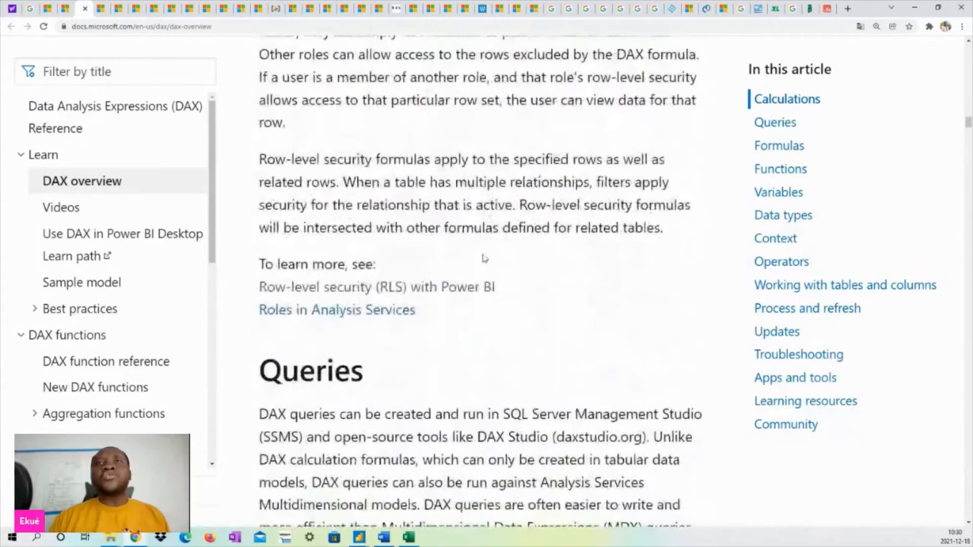
{"action": "scroll", "coordinate": [484, 263], "scroll_direction": "up", "scroll_amount": 7}
{"action": "scroll", "coordinate": [484, 263], "scroll_direction": "up", "scroll_amount": 20}
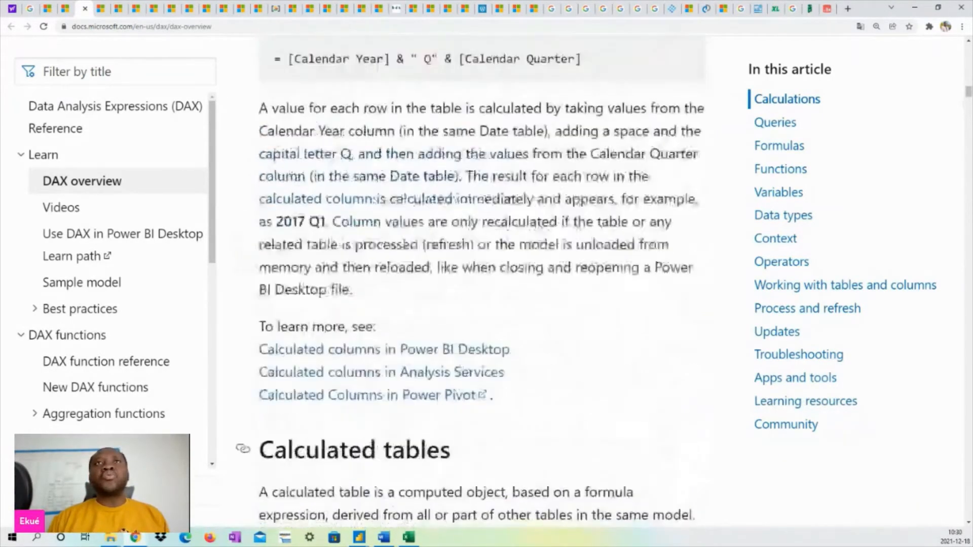
{"action": "scroll", "coordinate": [398, 239], "scroll_direction": "up", "scroll_amount": 20}
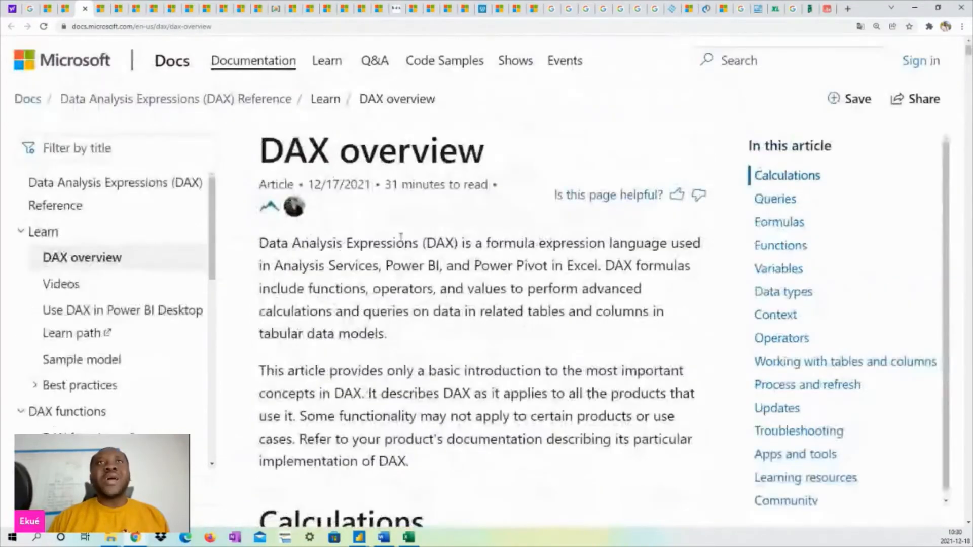
{"action": "left_click", "coordinate": [101, 8]}
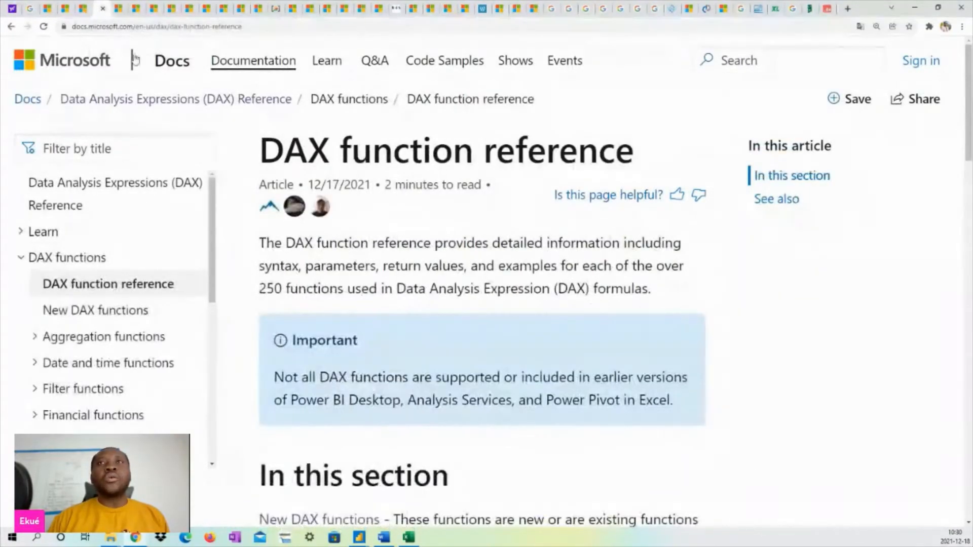
{"action": "scroll", "coordinate": [523, 251], "scroll_direction": "down", "scroll_amount": 7}
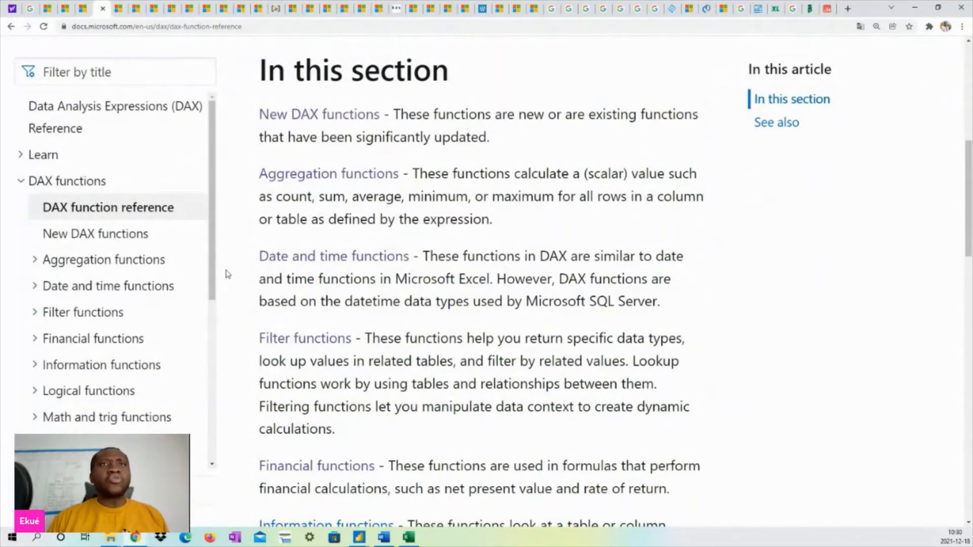
{"action": "scroll", "coordinate": [297, 252], "scroll_direction": "down", "scroll_amount": 3}
{"action": "scroll", "coordinate": [289, 295], "scroll_direction": "down", "scroll_amount": 10}
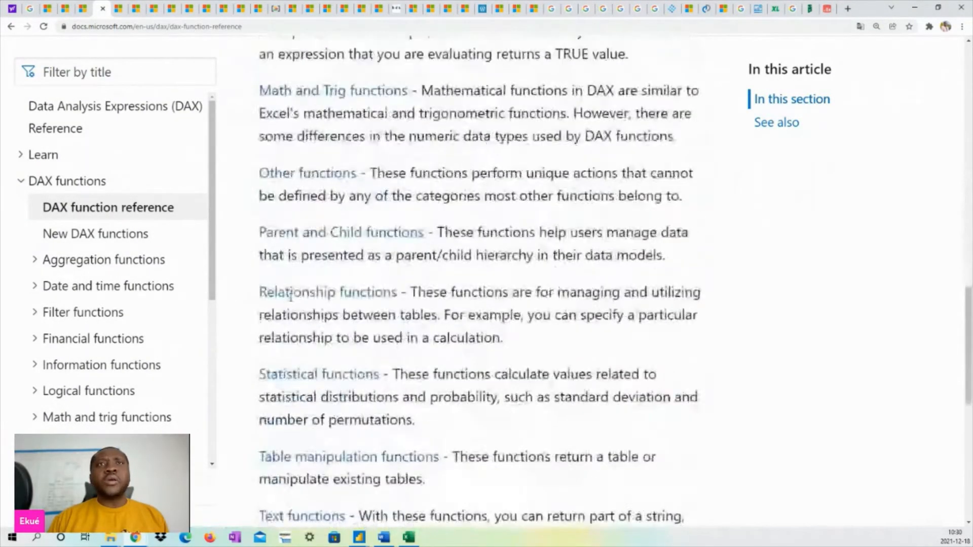
{"action": "scroll", "coordinate": [405, 359], "scroll_direction": "down", "scroll_amount": 8}
{"action": "scroll", "coordinate": [491, 341], "scroll_direction": "up", "scroll_amount": 5}
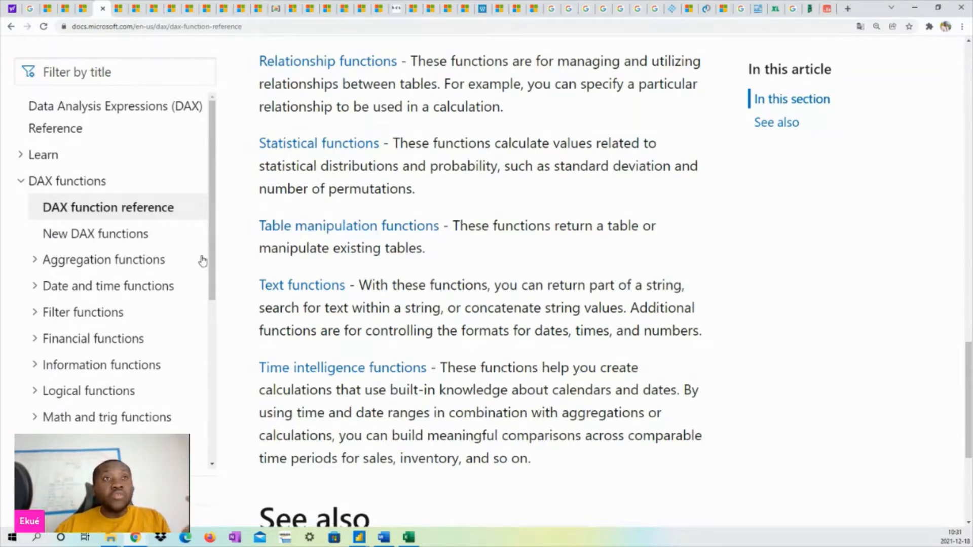
Step: Expand the Aggregation functions group in the DAX reference's table of contents
{"action": "scroll", "coordinate": [214, 255], "scroll_direction": "down", "scroll_amount": 2}
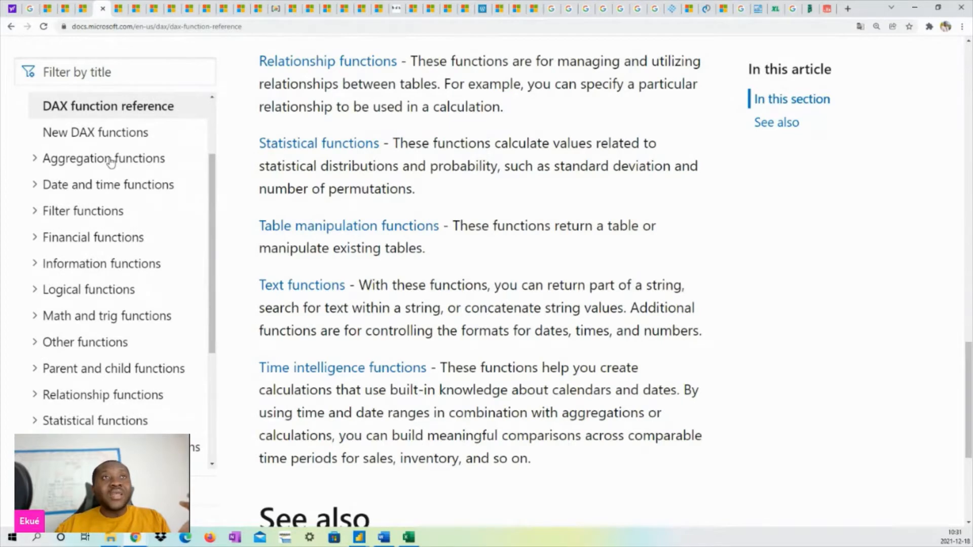
{"action": "scroll", "coordinate": [189, 217], "scroll_direction": "up", "scroll_amount": 2}
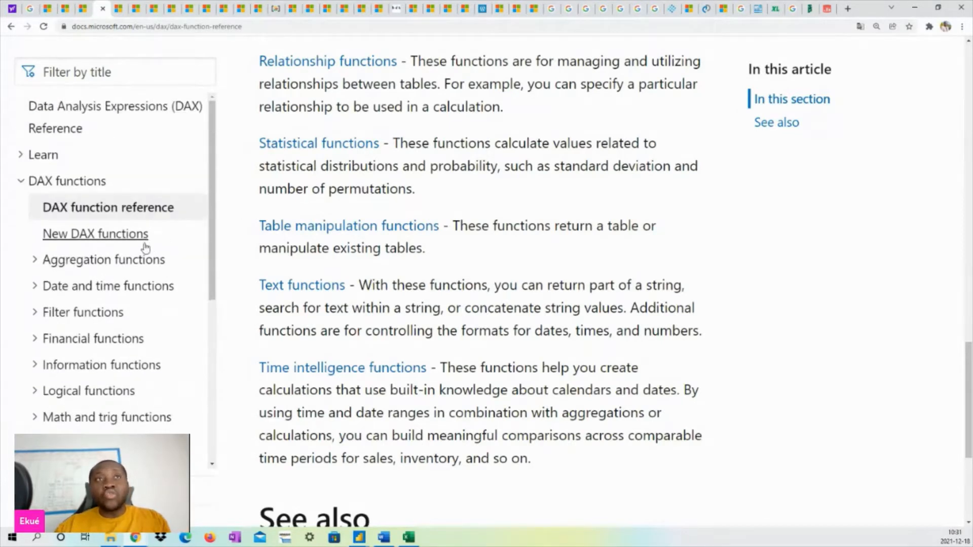
{"action": "scroll", "coordinate": [128, 243], "scroll_direction": "down", "scroll_amount": 1}
{"action": "left_click", "coordinate": [124, 210]}
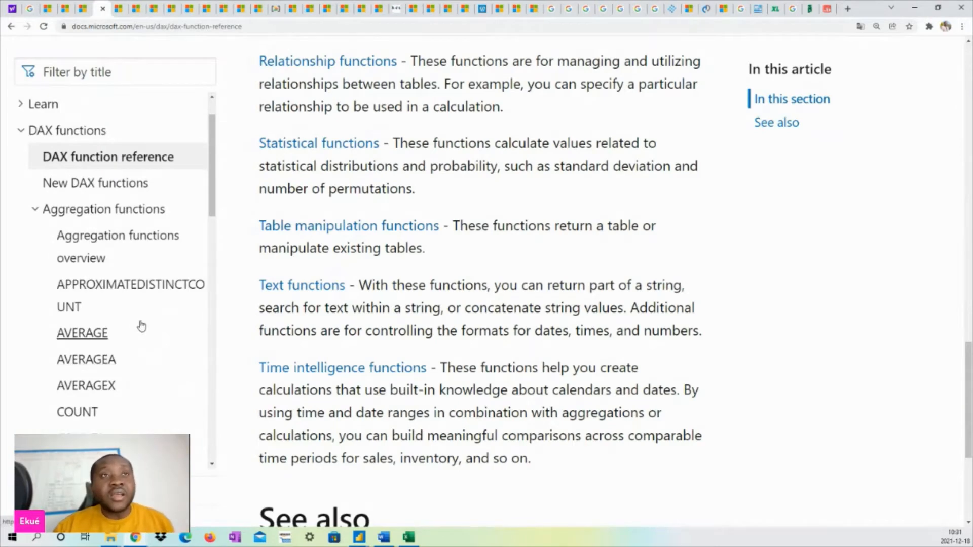
Step: Open the Aggregation functions overview and highlight the "arithmetic mean" wording in the AVERAGE description
{"action": "scroll", "coordinate": [138, 326], "scroll_direction": "down", "scroll_amount": 1}
{"action": "left_click", "coordinate": [127, 191]}
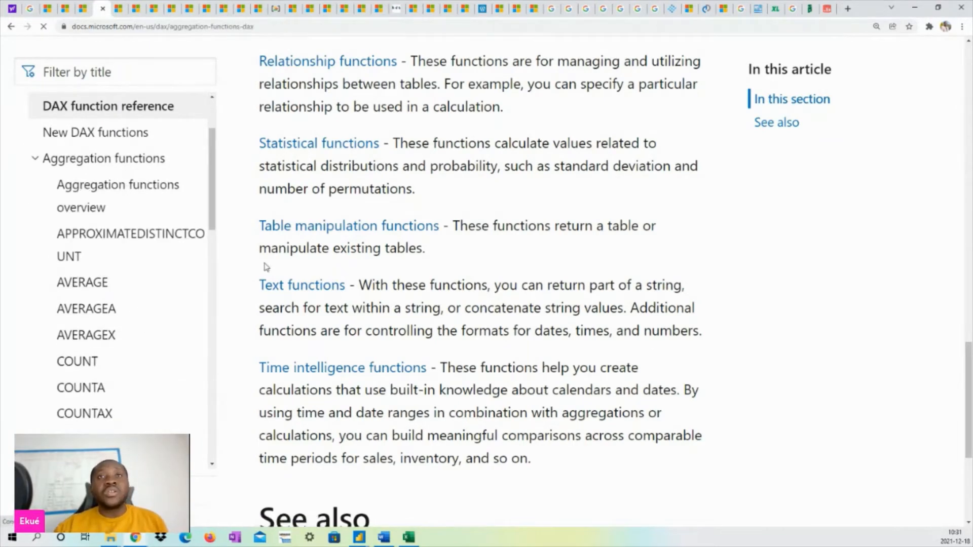
{"action": "scroll", "coordinate": [429, 344], "scroll_direction": "down", "scroll_amount": 4}
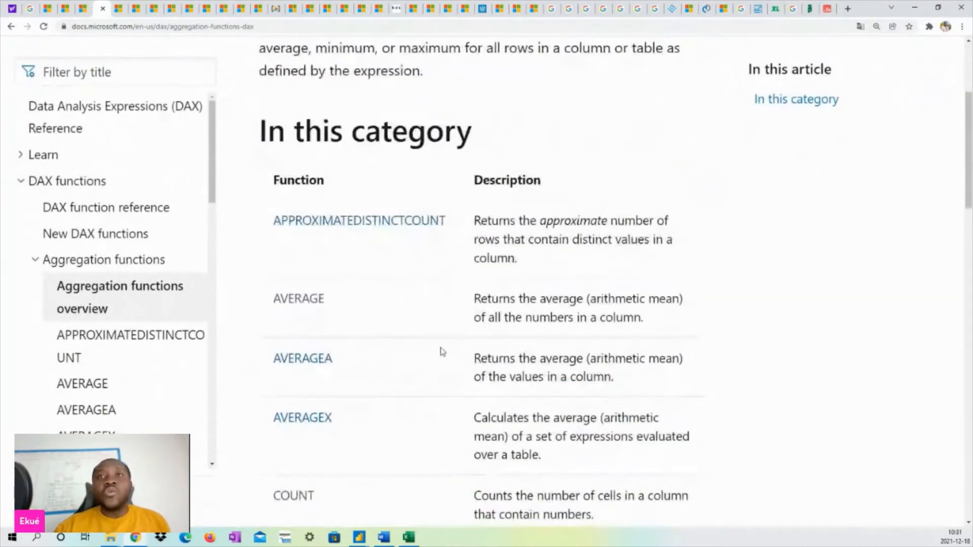
{"action": "scroll", "coordinate": [522, 302], "scroll_direction": "down", "scroll_amount": 1}
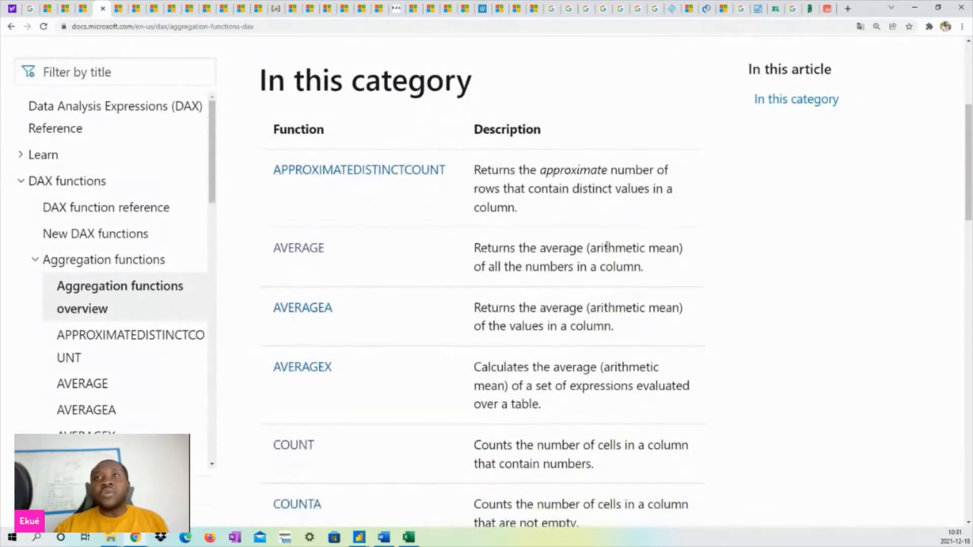
{"action": "left_click_drag", "start_coordinate": [601, 248], "coordinate": [673, 248]}
{"action": "scroll", "coordinate": [742, 276], "scroll_direction": "down", "scroll_amount": 2}
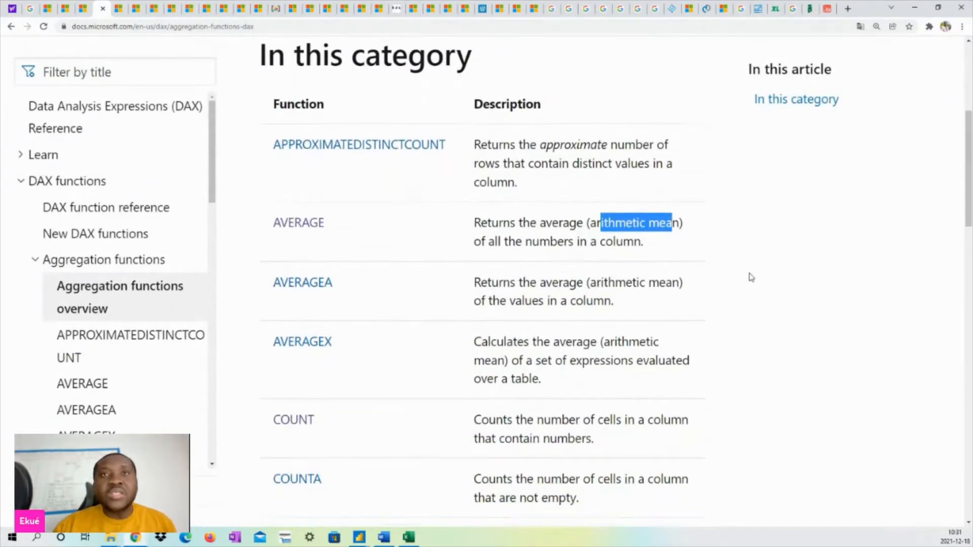
Step: Review the rest of the aggregation functions table, from the COUNT family through MAX, MIN and PRODUCT to SUMX
{"action": "scroll", "coordinate": [730, 284], "scroll_direction": "down", "scroll_amount": 2}
{"action": "left_click_drag", "start_coordinate": [482, 243], "coordinate": [657, 257]}
{"action": "scroll", "coordinate": [387, 257], "scroll_direction": "down", "scroll_amount": 6}
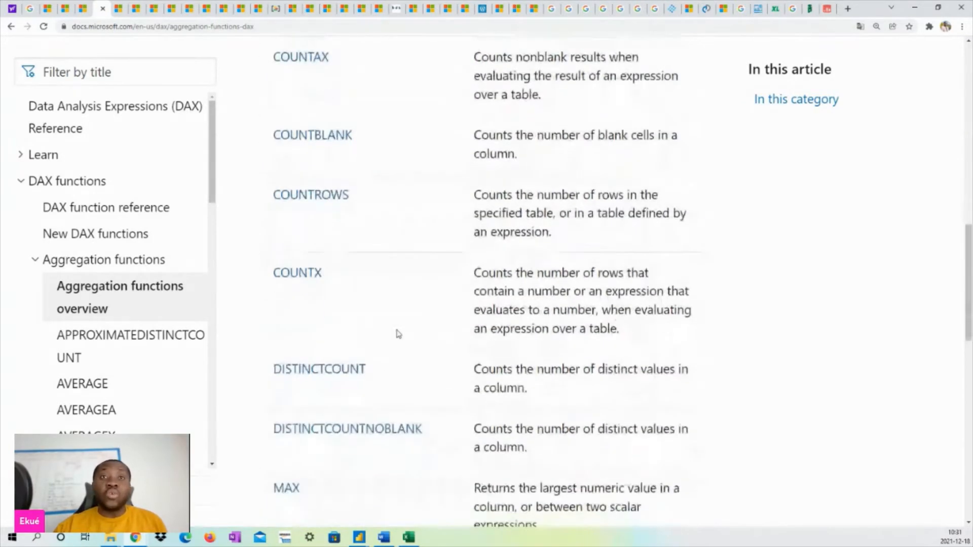
{"action": "scroll", "coordinate": [379, 299], "scroll_direction": "down", "scroll_amount": 5}
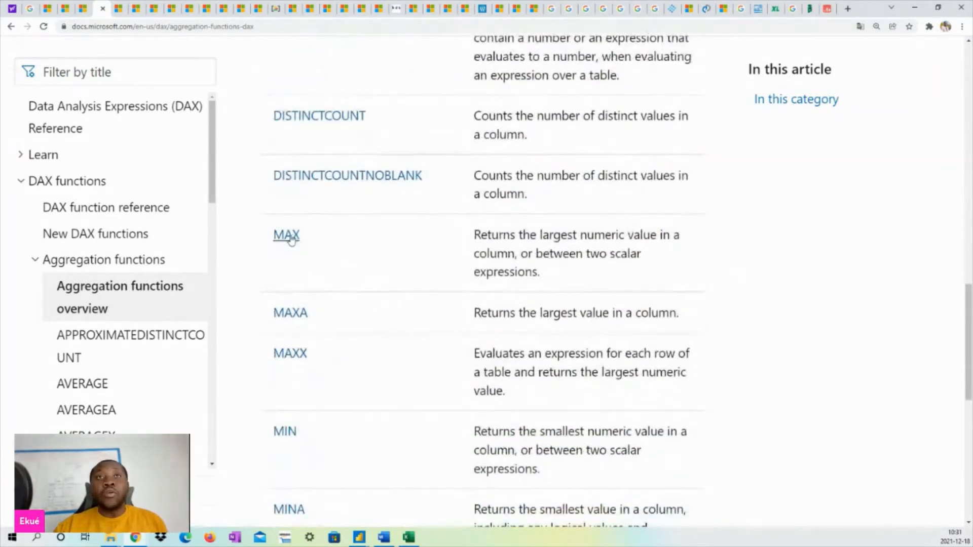
{"action": "scroll", "coordinate": [385, 304], "scroll_direction": "down", "scroll_amount": 3}
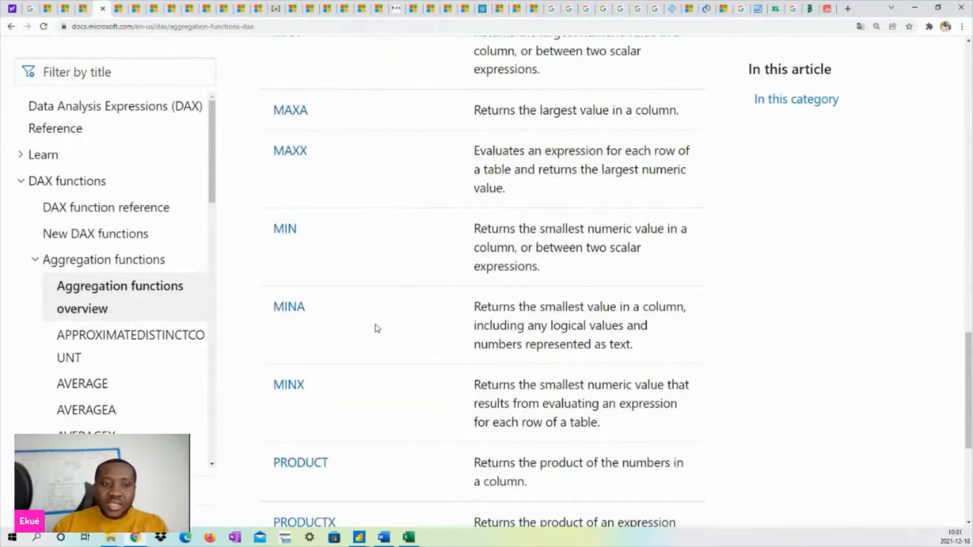
{"action": "scroll", "coordinate": [477, 338], "scroll_direction": "down", "scroll_amount": 1}
{"action": "scroll", "coordinate": [476, 339], "scroll_direction": "down", "scroll_amount": 2}
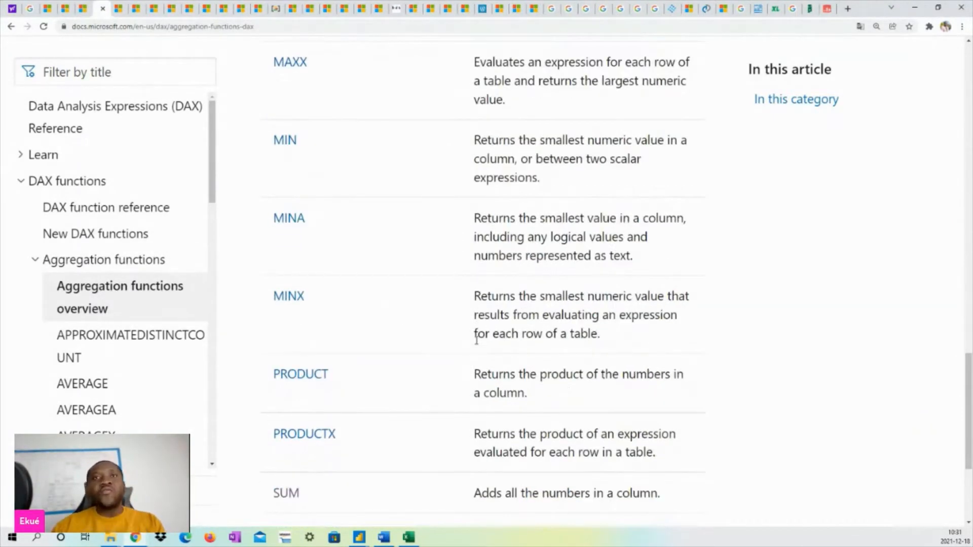
{"action": "scroll", "coordinate": [408, 380], "scroll_direction": "down", "scroll_amount": 2}
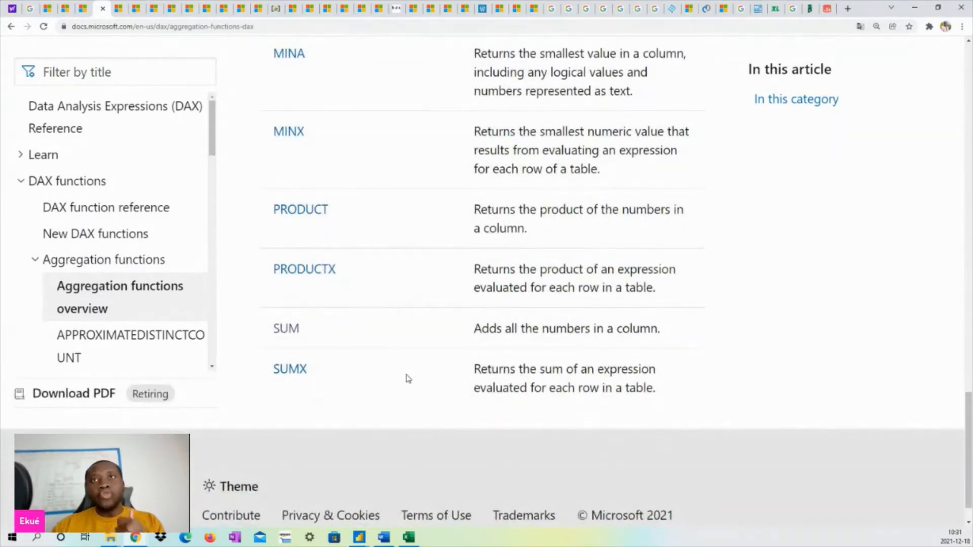
Step: Collapse the Aggregation functions group, open the Date and time functions overview, and highlight "a table" in the CALENDAR description
{"action": "left_click", "coordinate": [34, 259]}
{"action": "scroll", "coordinate": [47, 275], "scroll_direction": "down", "scroll_amount": 1}
{"action": "left_click", "coordinate": [82, 237]}
{"action": "left_click", "coordinate": [93, 267]}
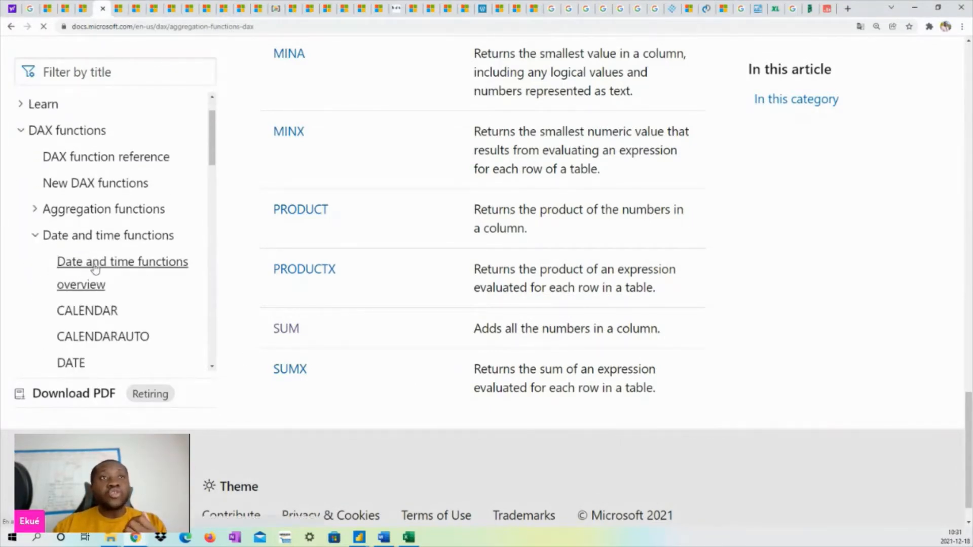
{"action": "scroll", "coordinate": [396, 327], "scroll_direction": "down", "scroll_amount": 5}
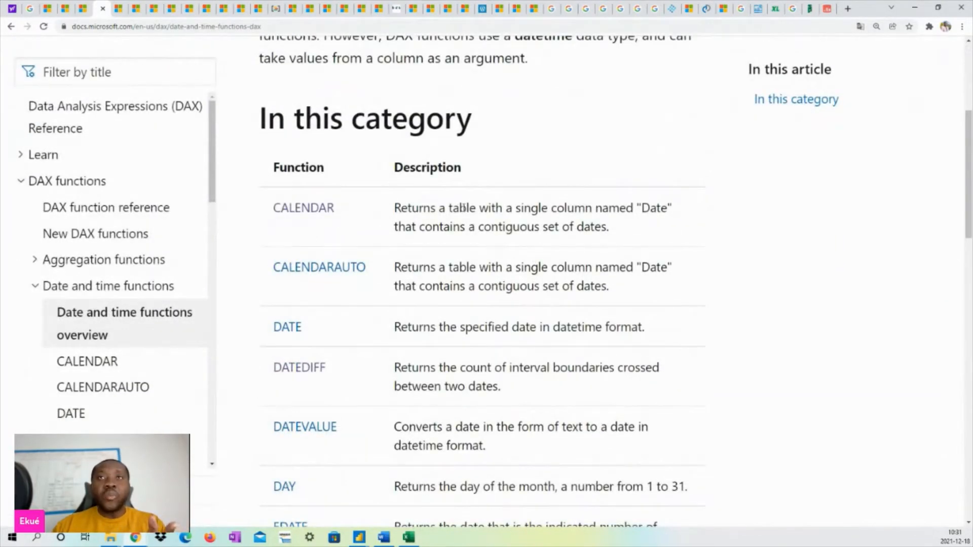
{"action": "left_click_drag", "start_coordinate": [477, 209], "coordinate": [430, 208]}
Step: Review the date and time functions table from CALENDARAUTO and DATEDIFF down to YEARFRAC
{"action": "scroll", "coordinate": [497, 244], "scroll_direction": "down", "scroll_amount": 2}
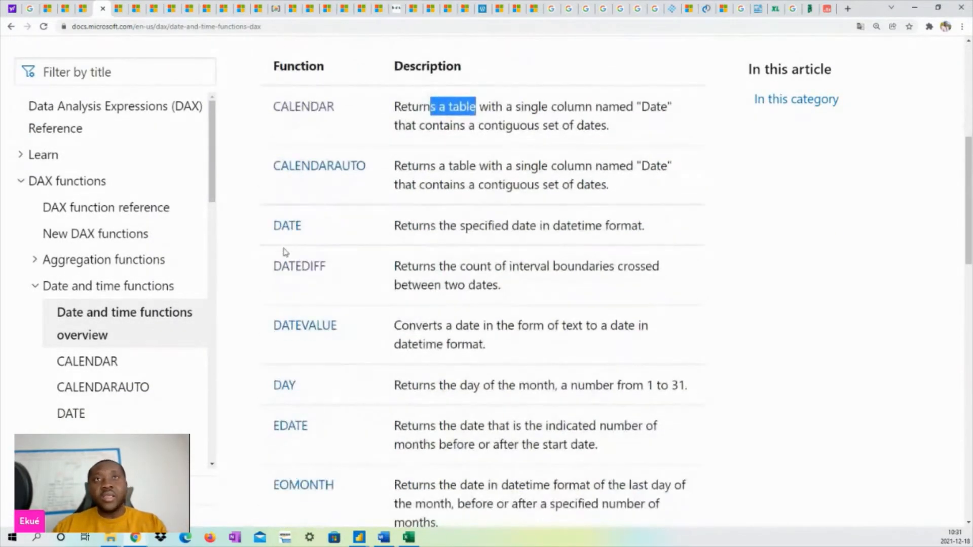
{"action": "scroll", "coordinate": [616, 284], "scroll_direction": "down", "scroll_amount": 4}
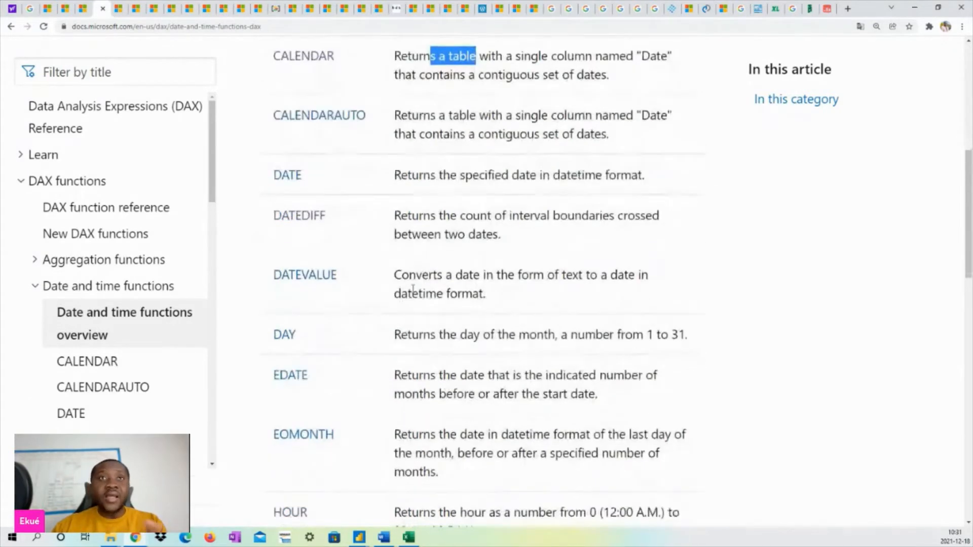
{"action": "scroll", "coordinate": [298, 282], "scroll_direction": "down", "scroll_amount": 5}
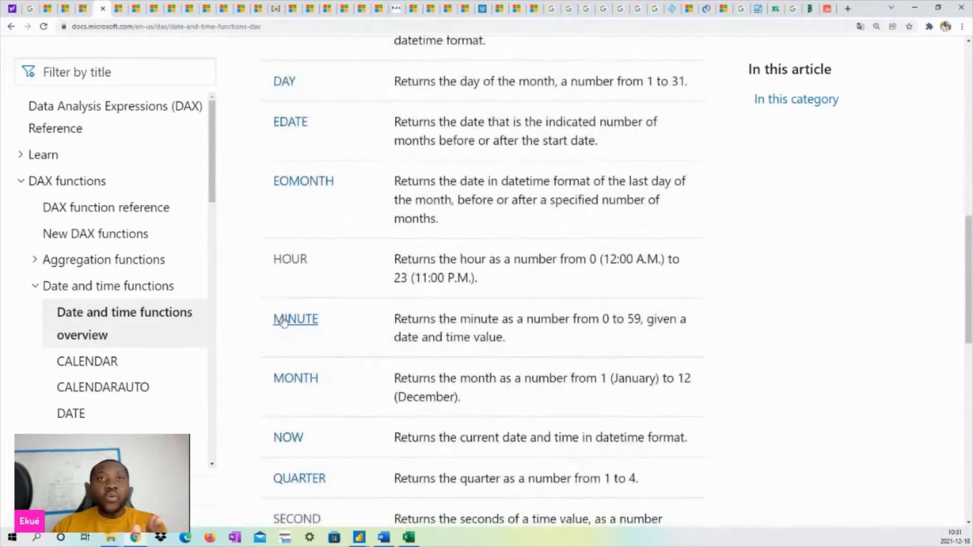
{"action": "scroll", "coordinate": [341, 265], "scroll_direction": "down", "scroll_amount": 1}
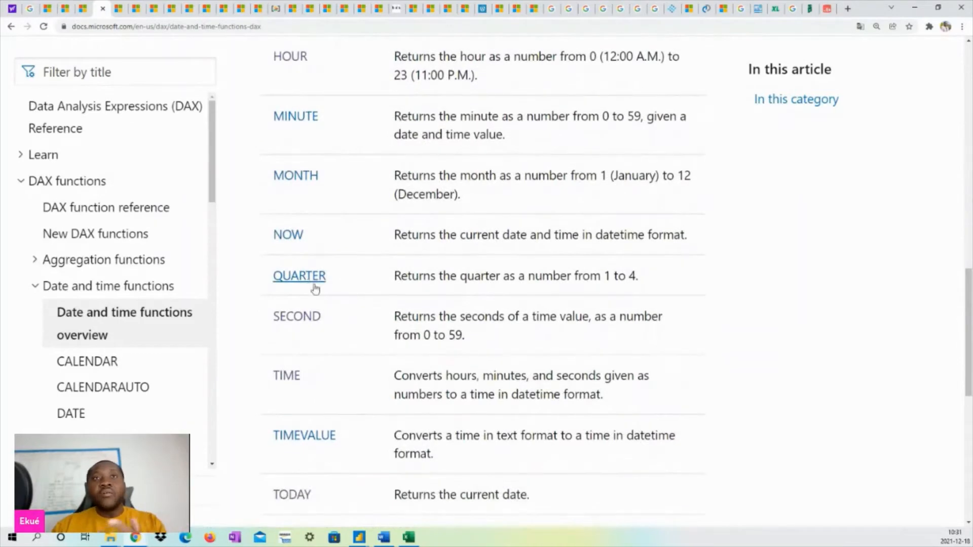
{"action": "scroll", "coordinate": [350, 310], "scroll_direction": "down", "scroll_amount": 3}
{"action": "scroll", "coordinate": [353, 309], "scroll_direction": "down", "scroll_amount": 5}
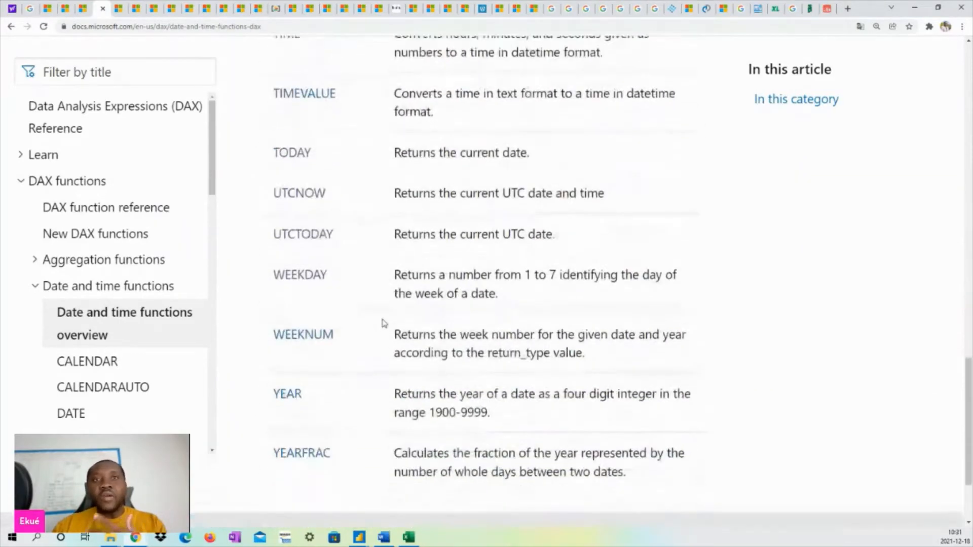
{"action": "scroll", "coordinate": [398, 341], "scroll_direction": "up", "scroll_amount": 2}
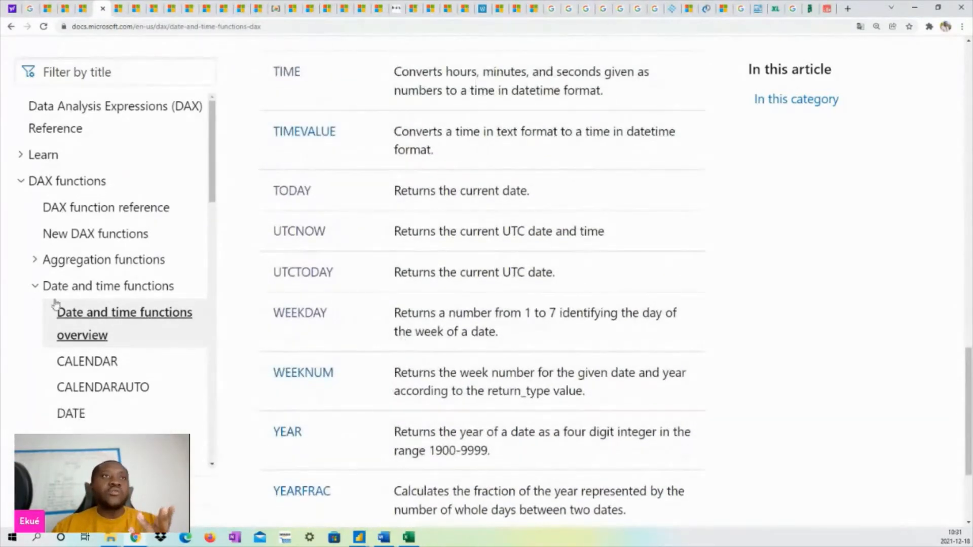
Step: Switch from the Date and time group to the Filter functions overview and review its list, including CALCULATE, FILTER and LOOKUPVALUE
{"action": "left_click", "coordinate": [35, 289]}
{"action": "scroll", "coordinate": [102, 319], "scroll_direction": "down", "scroll_amount": 1}
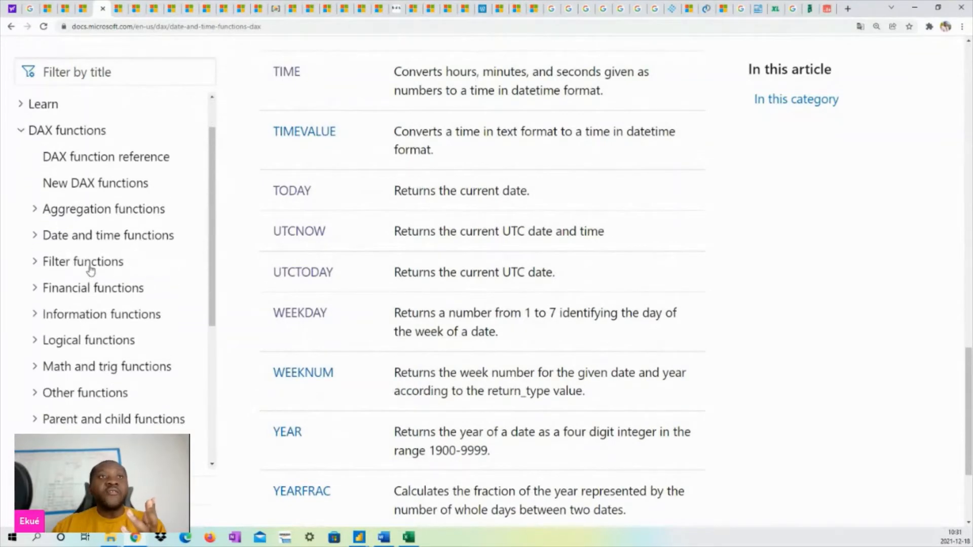
{"action": "left_click", "coordinate": [92, 263]}
{"action": "left_click", "coordinate": [115, 292]}
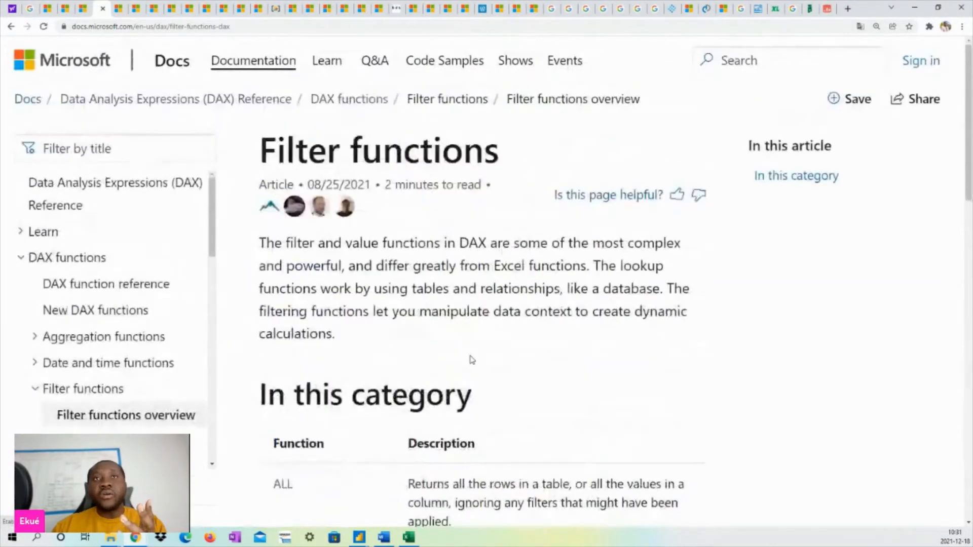
{"action": "scroll", "coordinate": [464, 350], "scroll_direction": "down", "scroll_amount": 5}
{"action": "scroll", "coordinate": [463, 345], "scroll_direction": "down", "scroll_amount": 5}
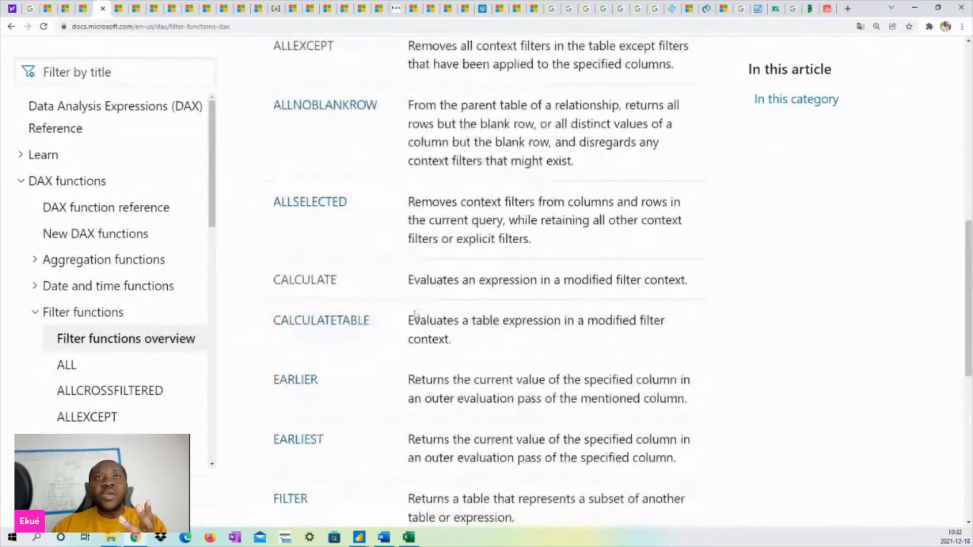
{"action": "scroll", "coordinate": [383, 229], "scroll_direction": "down", "scroll_amount": 5}
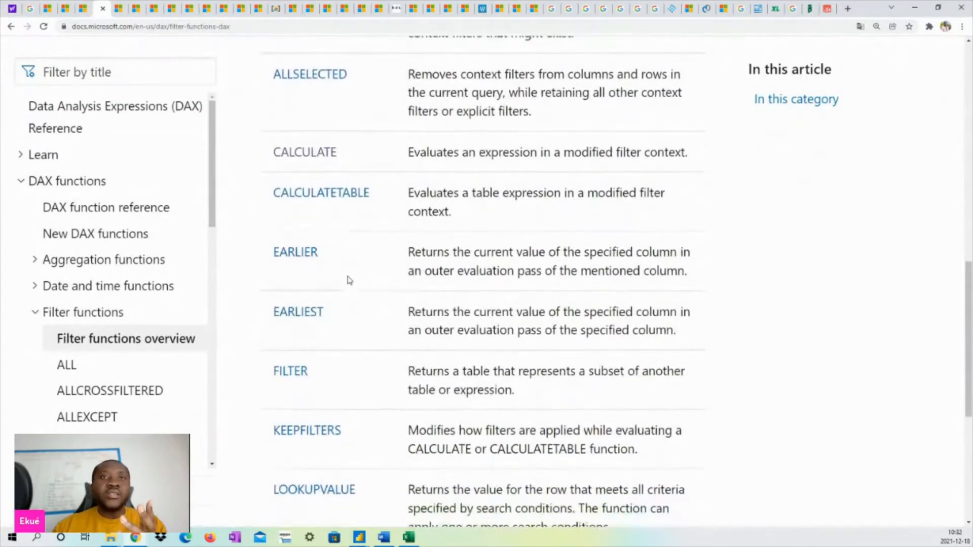
Step: Collapse the Filter functions group, open the Financial functions overview, and review its first entries from ACCRINT to COUPNCD
{"action": "left_click", "coordinate": [35, 312]}
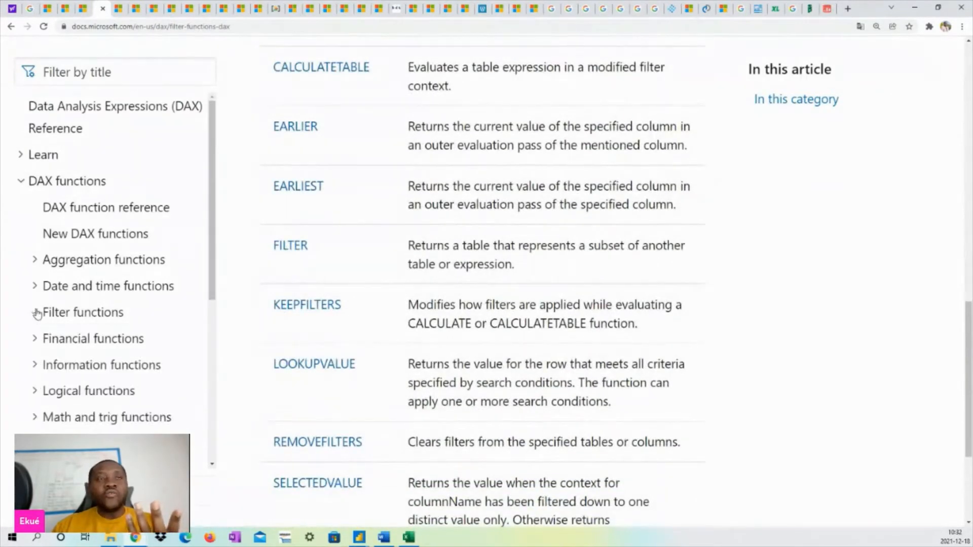
{"action": "scroll", "coordinate": [131, 349], "scroll_direction": "down", "scroll_amount": 2}
{"action": "left_click", "coordinate": [108, 289]}
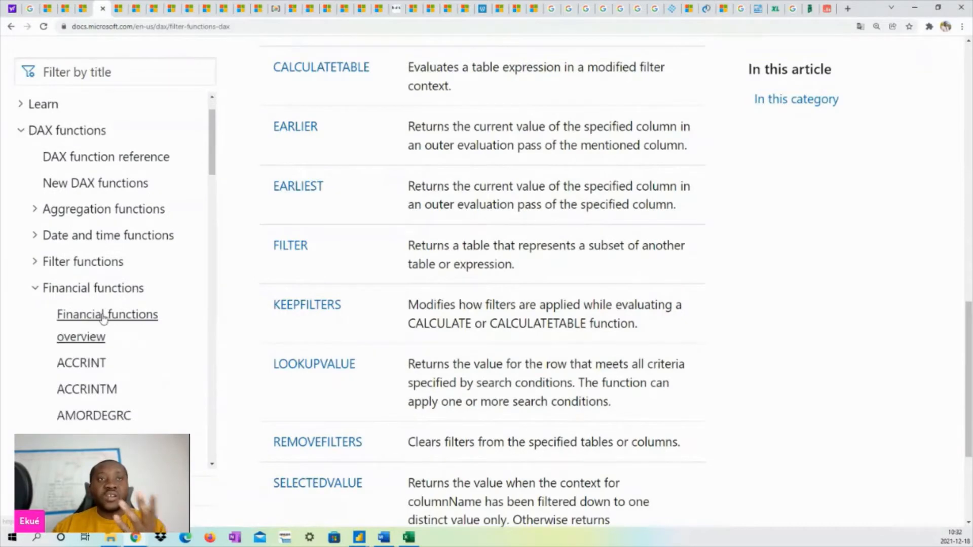
{"action": "left_click", "coordinate": [102, 315]}
{"action": "scroll", "coordinate": [488, 358], "scroll_direction": "down", "scroll_amount": 4}
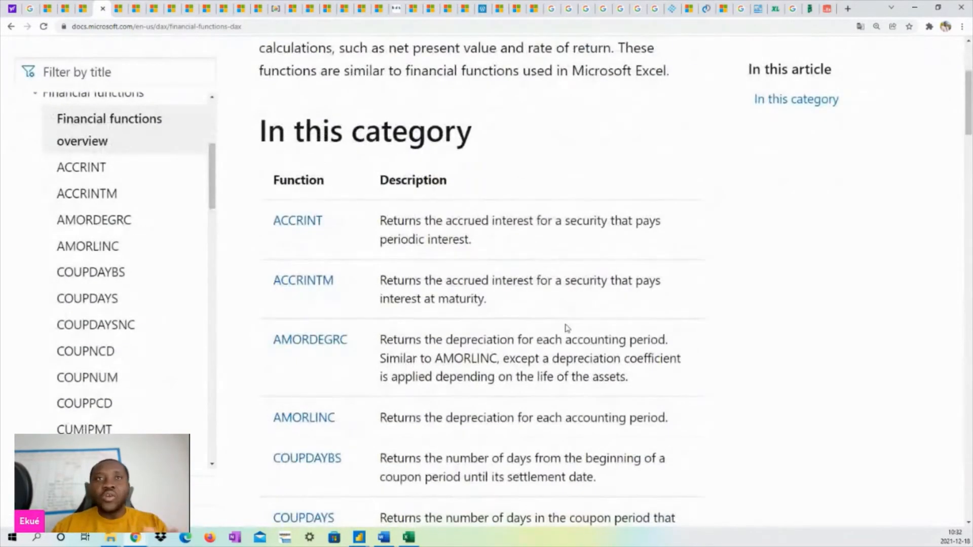
{"action": "scroll", "coordinate": [555, 330], "scroll_direction": "down", "scroll_amount": 2}
{"action": "scroll", "coordinate": [351, 319], "scroll_direction": "down", "scroll_amount": 1}
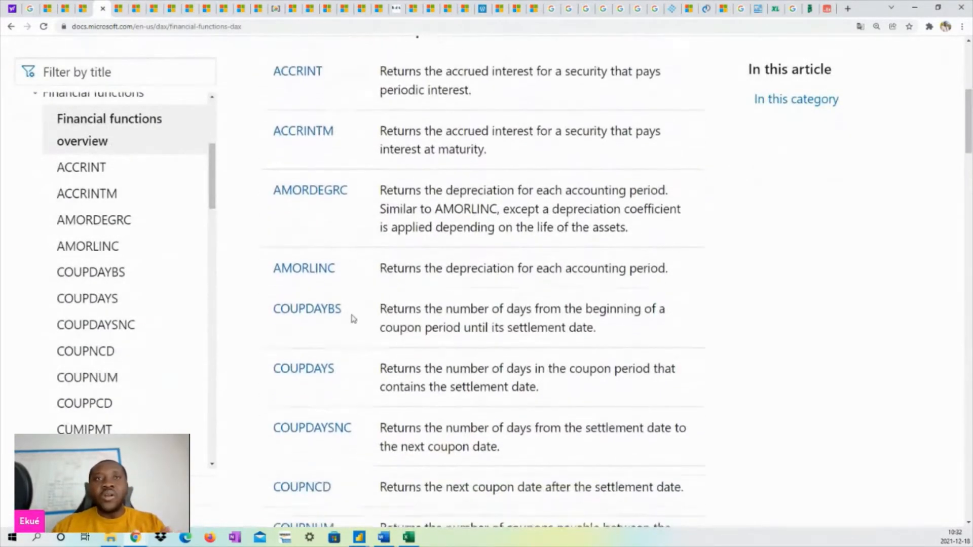
Step: Review further financial functions from COUPNUM through EFFECT, INTRATE and NPER down to PDURATION
{"action": "scroll", "coordinate": [366, 303], "scroll_direction": "down", "scroll_amount": 2}
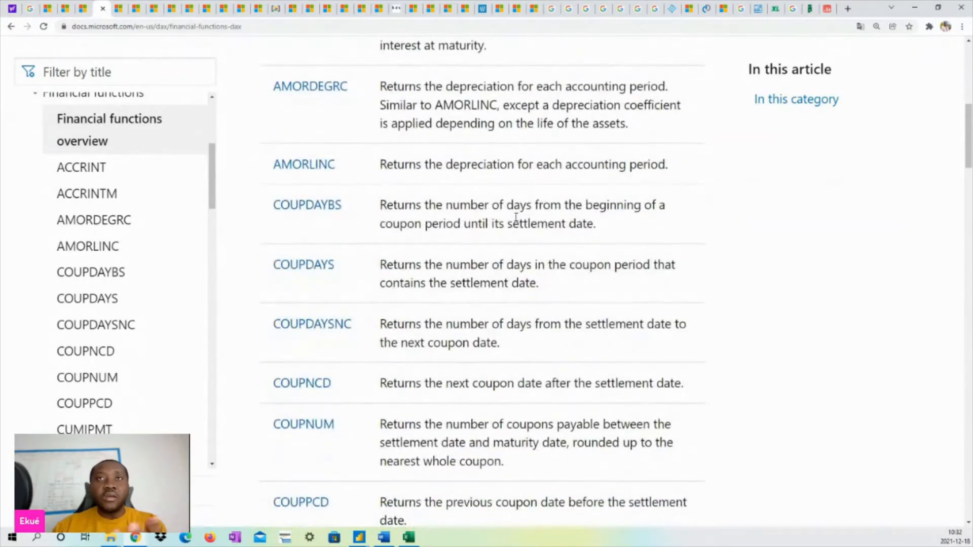
{"action": "scroll", "coordinate": [424, 239], "scroll_direction": "down", "scroll_amount": 2}
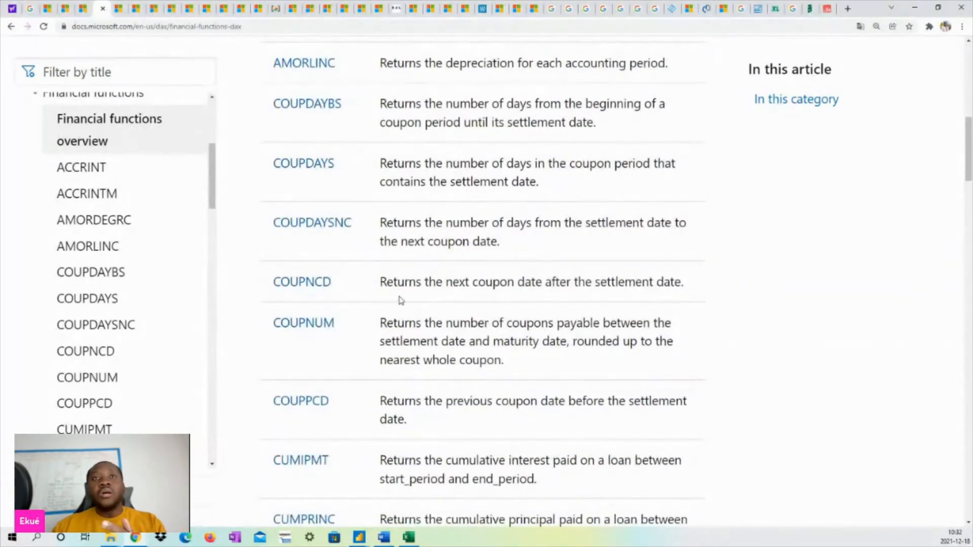
{"action": "scroll", "coordinate": [349, 288], "scroll_direction": "down", "scroll_amount": 1}
{"action": "scroll", "coordinate": [354, 289], "scroll_direction": "down", "scroll_amount": 4}
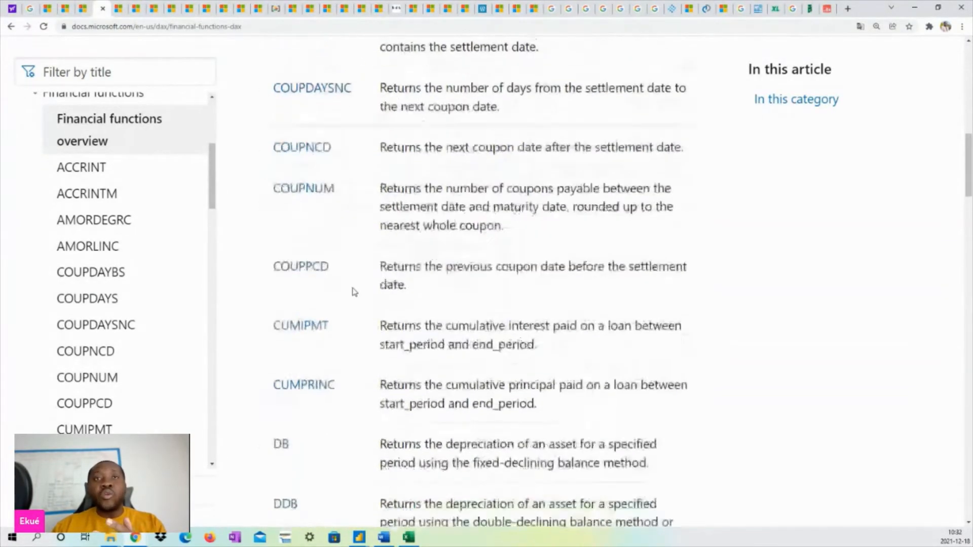
{"action": "scroll", "coordinate": [360, 359], "scroll_direction": "down", "scroll_amount": 11}
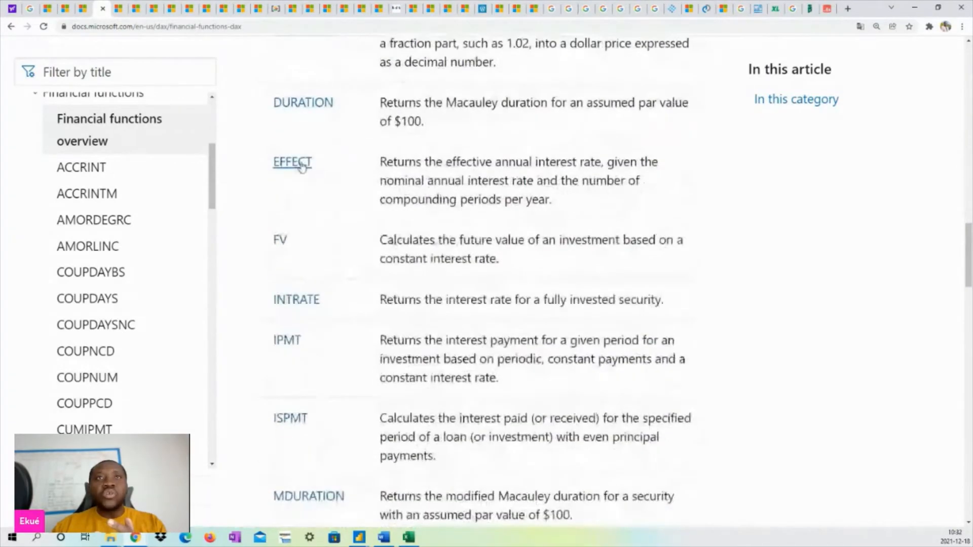
{"action": "scroll", "coordinate": [361, 260], "scroll_direction": "down", "scroll_amount": 3}
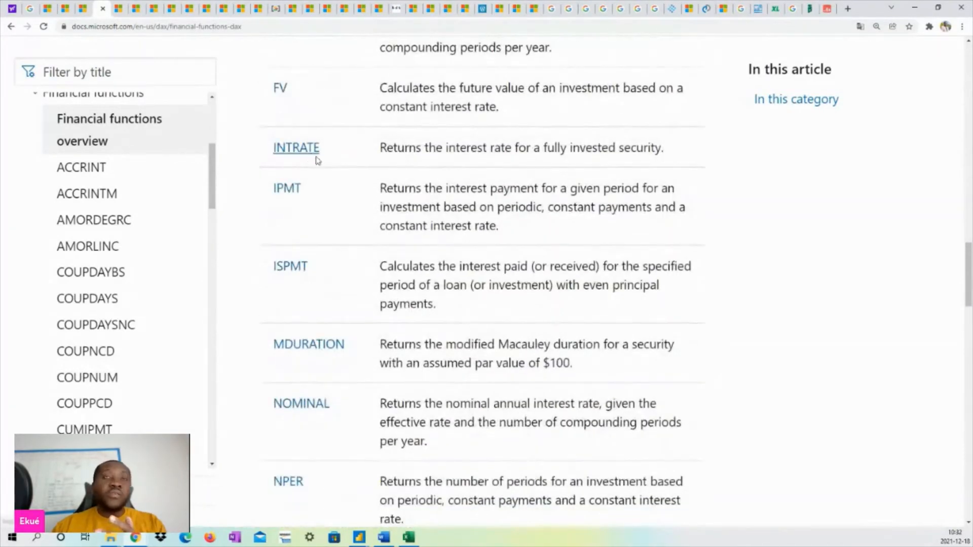
{"action": "scroll", "coordinate": [383, 258], "scroll_direction": "down", "scroll_amount": 3}
{"action": "scroll", "coordinate": [281, 129], "scroll_direction": "up", "scroll_amount": 2}
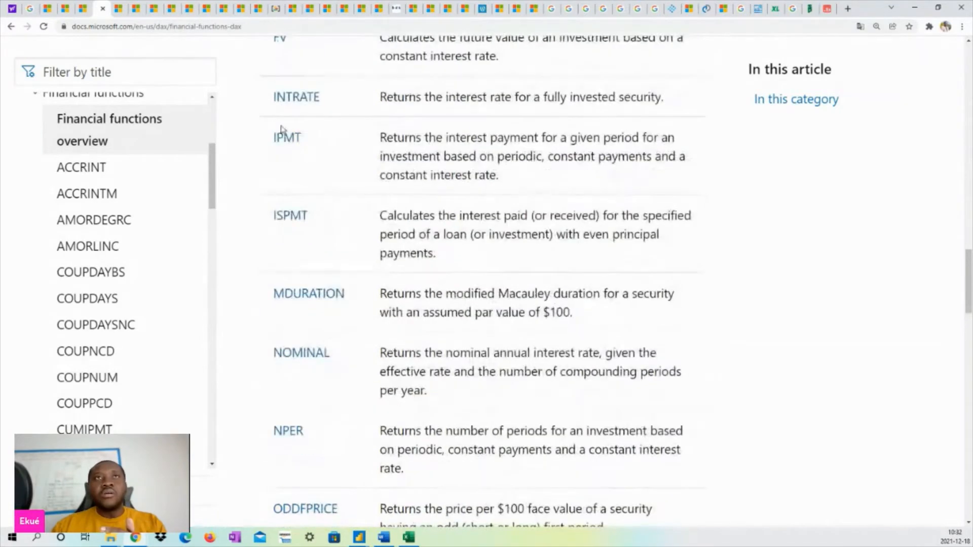
{"action": "scroll", "coordinate": [366, 187], "scroll_direction": "down", "scroll_amount": 5}
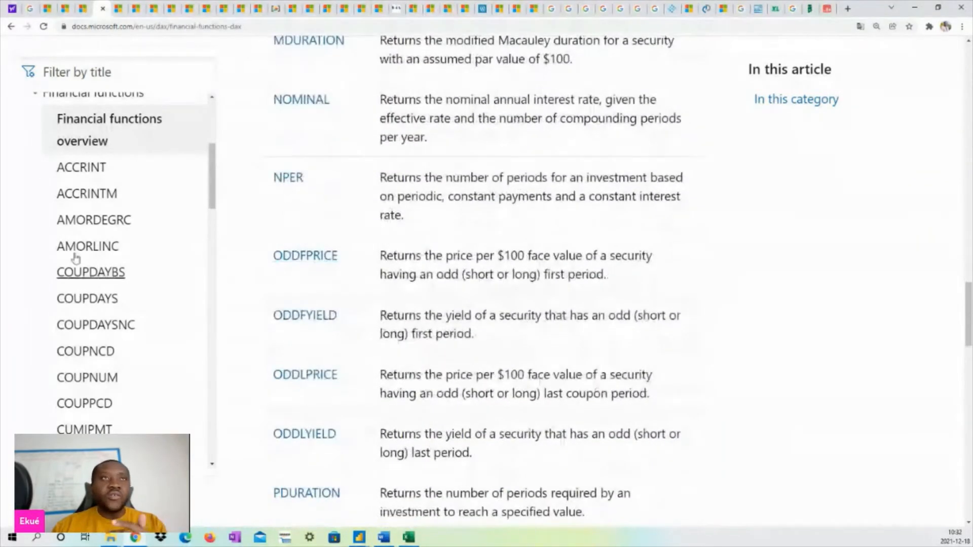
Step: Collapse the Financial functions group, open the Information functions overview, and review its first entries from CONTAINS to CUSTOMDATA
{"action": "scroll", "coordinate": [57, 178], "scroll_direction": "up", "scroll_amount": 2}
{"action": "left_click", "coordinate": [35, 194]}
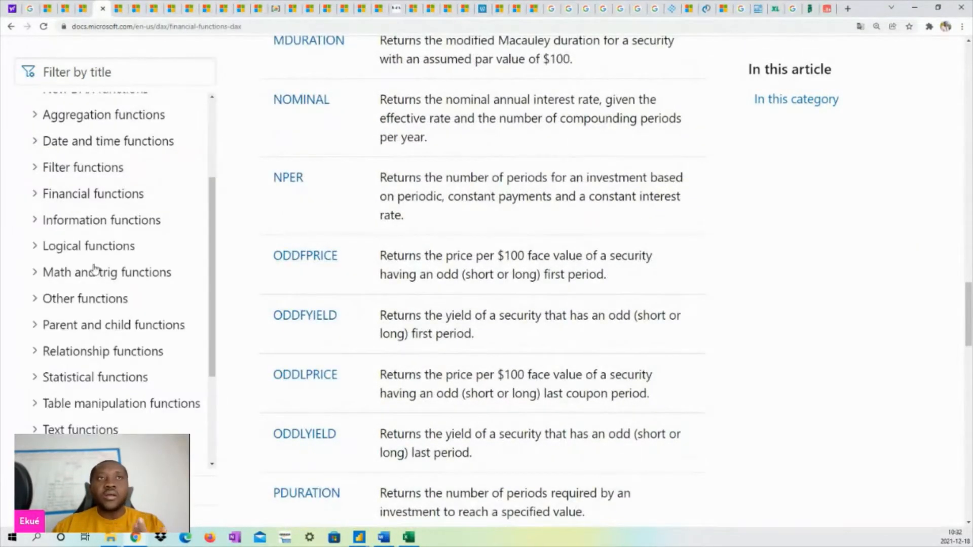
{"action": "left_click", "coordinate": [101, 221]}
{"action": "left_click", "coordinate": [106, 245]}
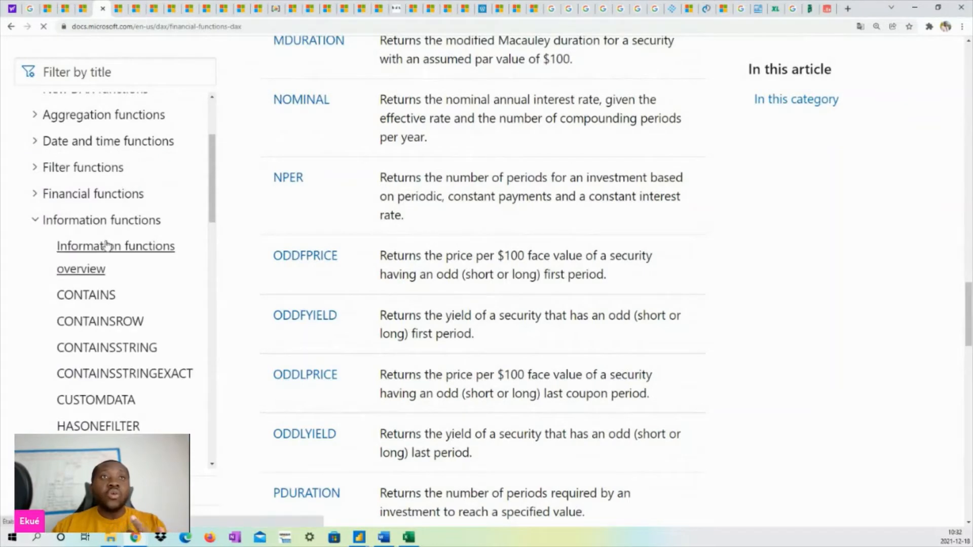
{"action": "scroll", "coordinate": [350, 309], "scroll_direction": "down", "scroll_amount": 6}
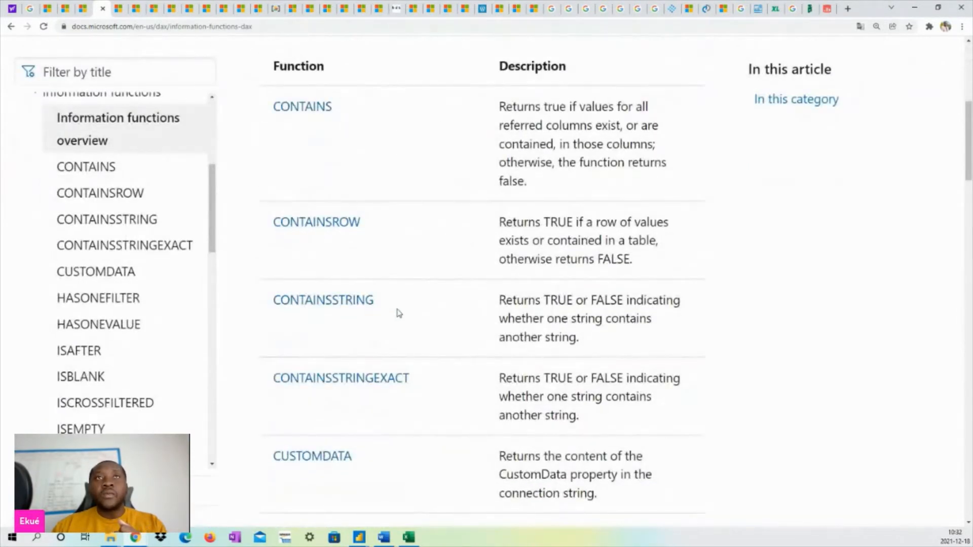
Step: Review the remaining information functions from CUSTOMDATA through HASONEVALUE, ISBLANK and ISFILTERED down to ISSUBTOTAL
{"action": "scroll", "coordinate": [398, 310], "scroll_direction": "down", "scroll_amount": 3}
{"action": "scroll", "coordinate": [400, 306], "scroll_direction": "down", "scroll_amount": 8}
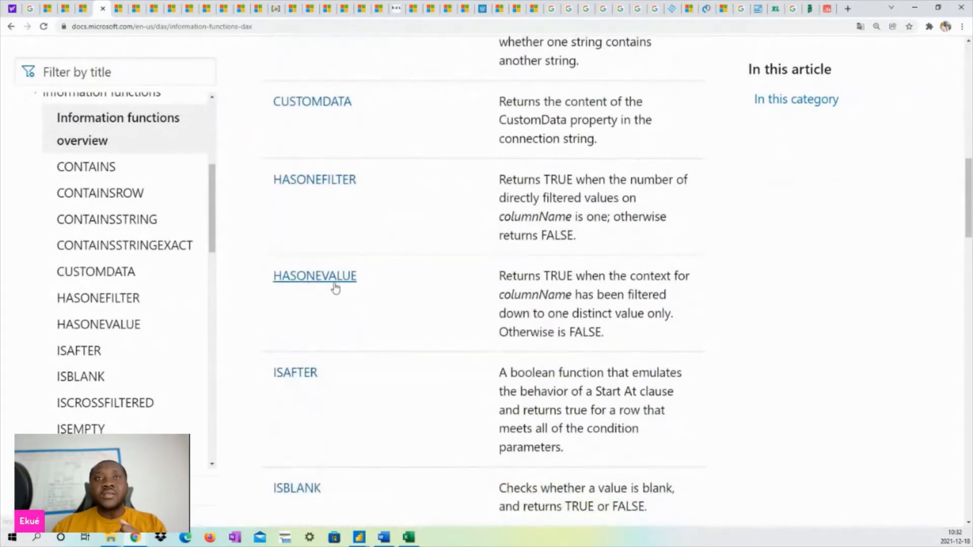
{"action": "scroll", "coordinate": [383, 272], "scroll_direction": "down", "scroll_amount": 5}
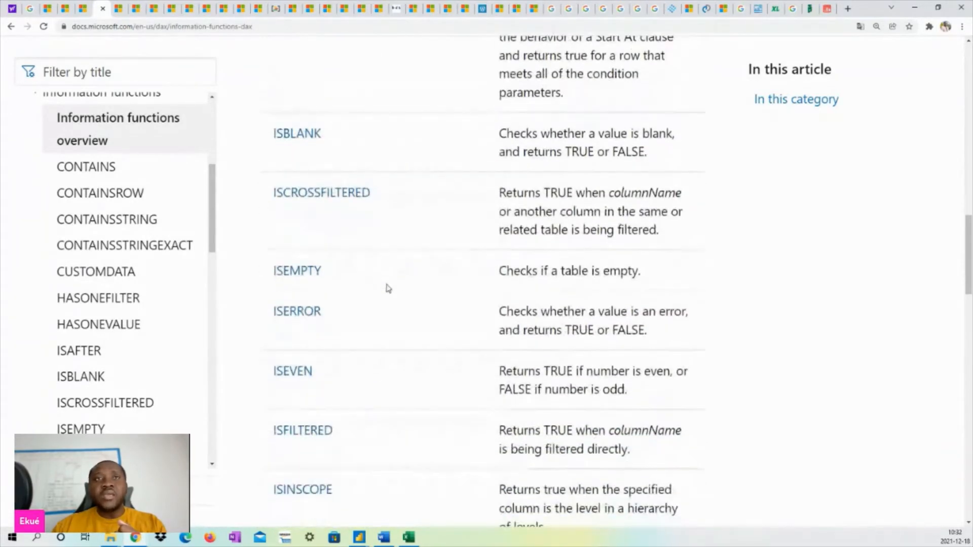
{"action": "scroll", "coordinate": [390, 313], "scroll_direction": "down", "scroll_amount": 9}
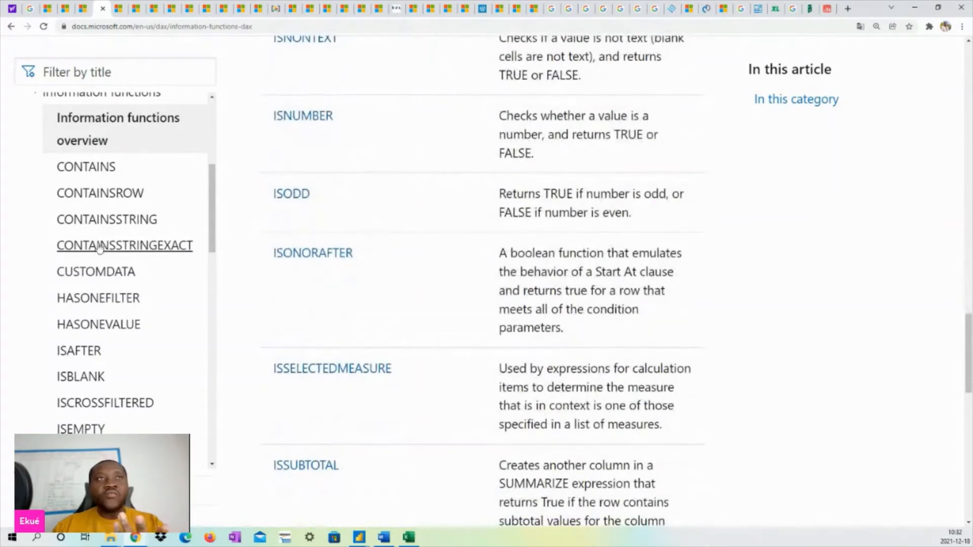
Step: Switch from the Information group to the Logical functions overview and review its list from AND to TRUE, including IF, IFERROR and SWITCH
{"action": "scroll", "coordinate": [103, 258], "scroll_direction": "up", "scroll_amount": 2}
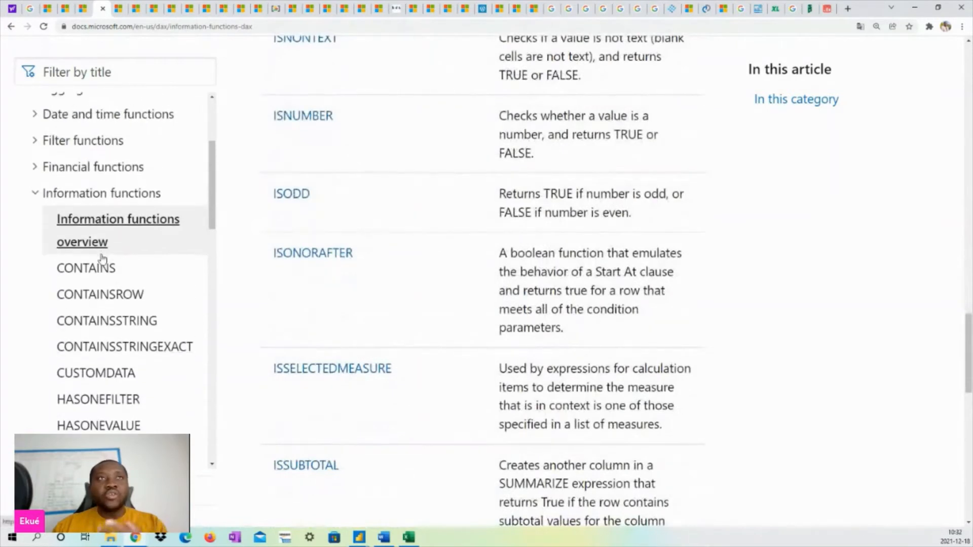
{"action": "left_click", "coordinate": [35, 194]}
{"action": "left_click", "coordinate": [94, 221]}
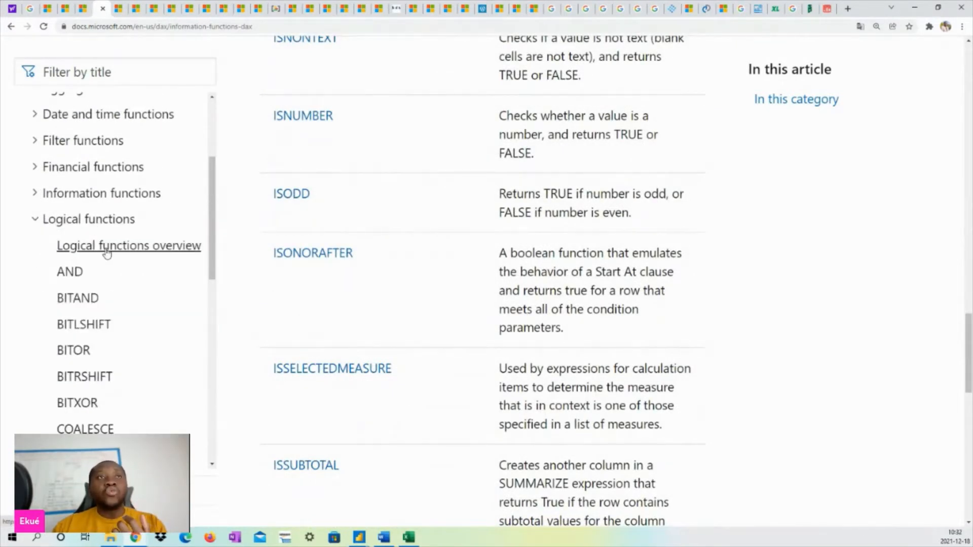
{"action": "left_click", "coordinate": [106, 254]}
{"action": "scroll", "coordinate": [375, 317], "scroll_direction": "down", "scroll_amount": 5}
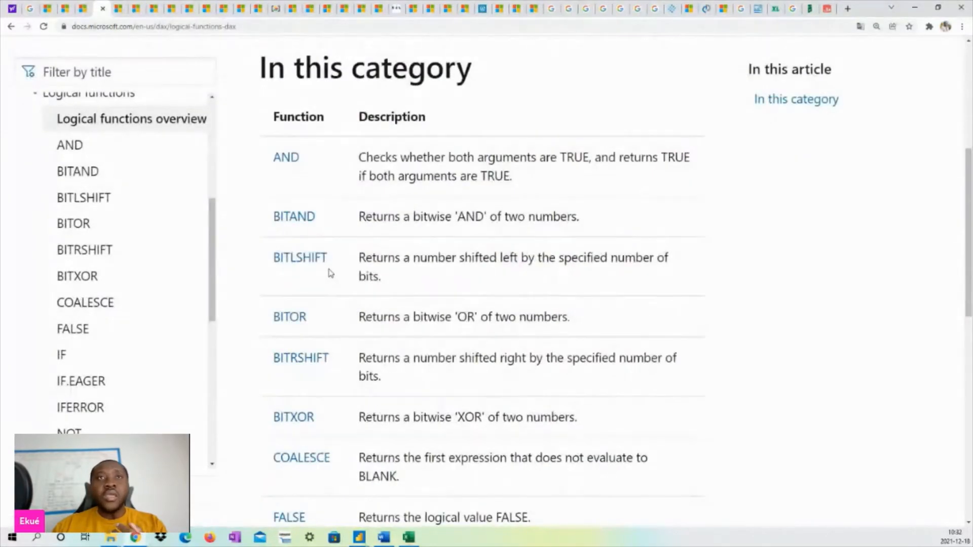
{"action": "scroll", "coordinate": [330, 273], "scroll_direction": "down", "scroll_amount": 10}
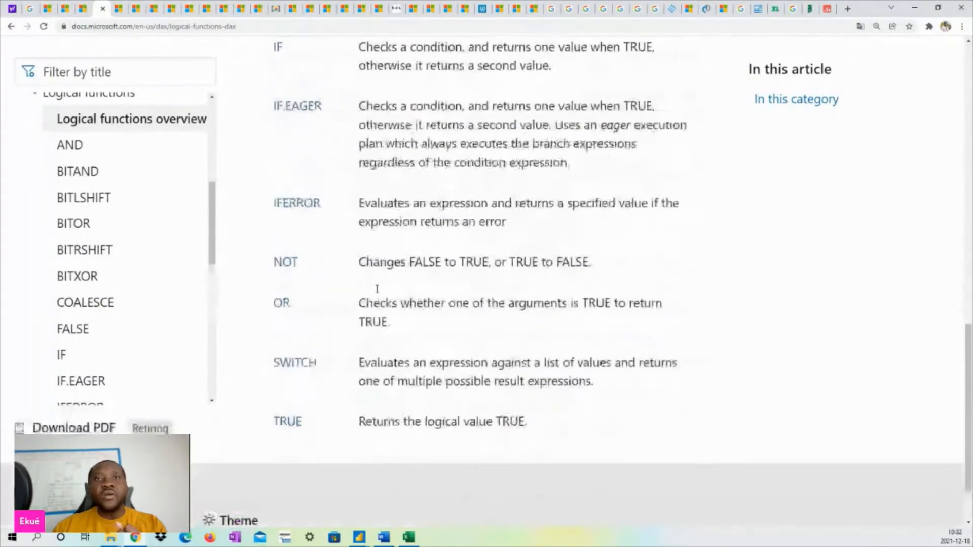
{"action": "scroll", "coordinate": [377, 289], "scroll_direction": "down", "scroll_amount": 2}
{"action": "scroll", "coordinate": [309, 329], "scroll_direction": "up", "scroll_amount": 2}
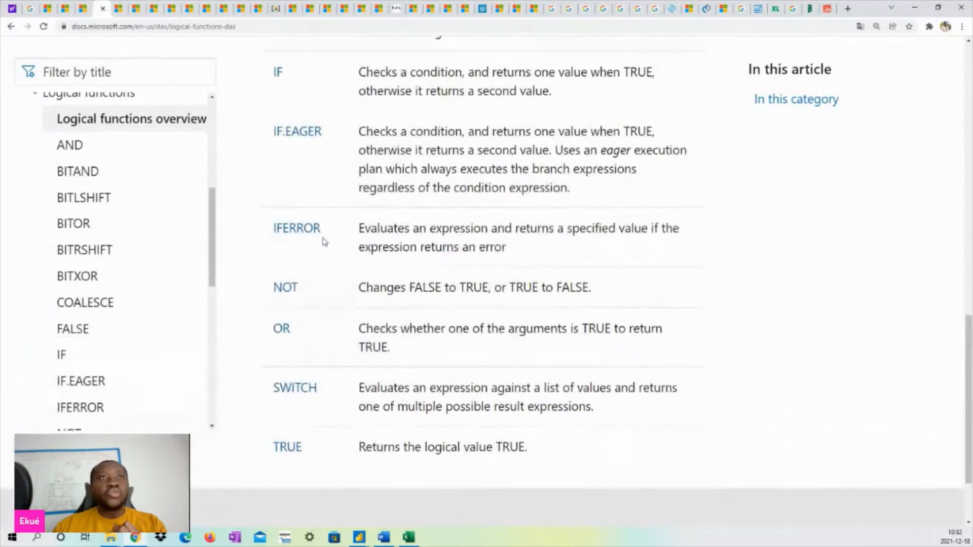
{"action": "scroll", "coordinate": [325, 197], "scroll_direction": "up", "scroll_amount": 2}
Step: Collapse the Logical functions group, open the Math and trig functions overview, and review its first entries from ABS to EXP
{"action": "scroll", "coordinate": [167, 253], "scroll_direction": "up", "scroll_amount": 3}
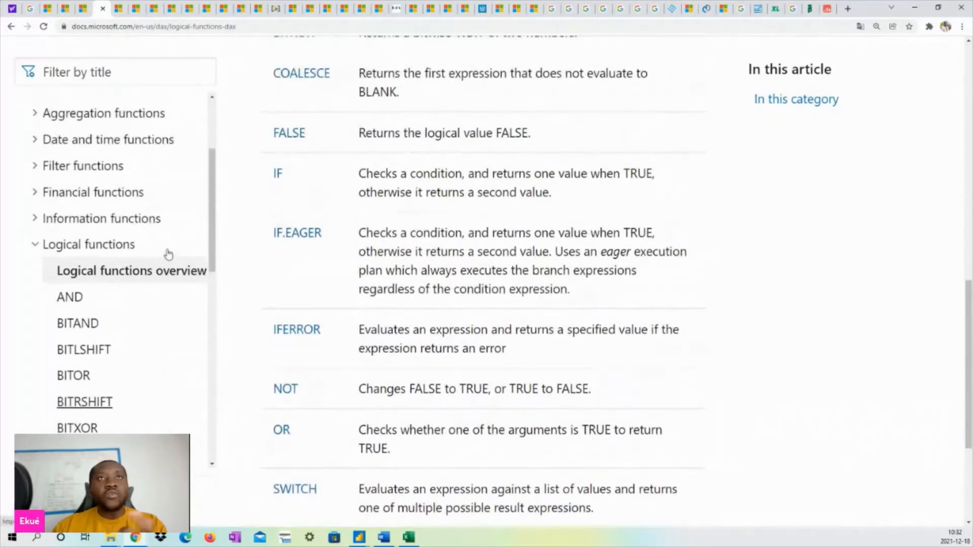
{"action": "left_click", "coordinate": [35, 246]}
{"action": "scroll", "coordinate": [96, 239], "scroll_direction": "down", "scroll_amount": 2}
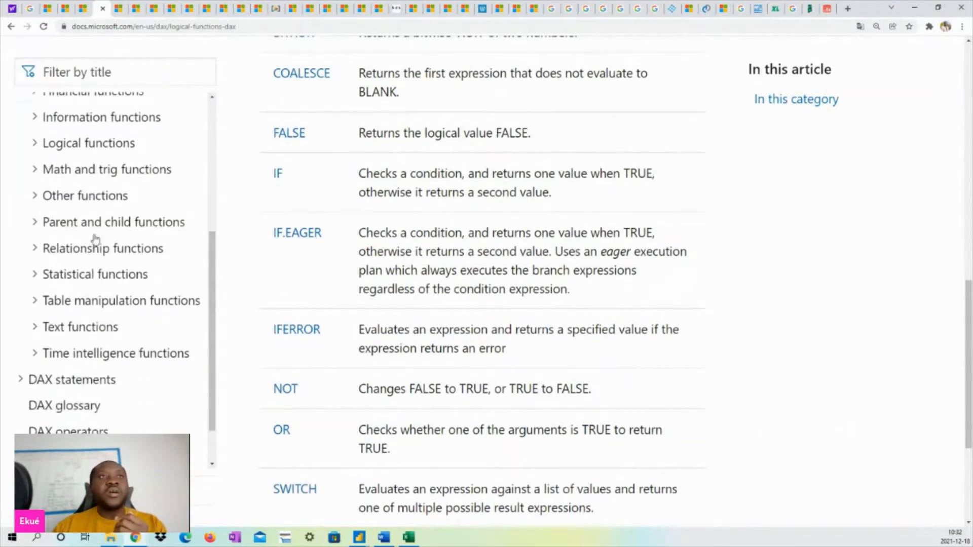
{"action": "left_click", "coordinate": [91, 172]}
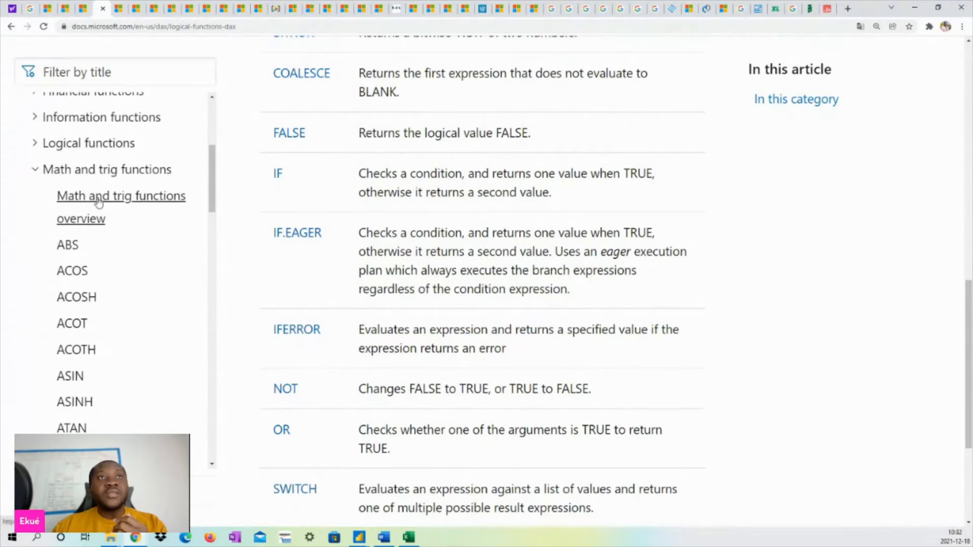
{"action": "left_click", "coordinate": [99, 201]}
{"action": "scroll", "coordinate": [440, 335], "scroll_direction": "down", "scroll_amount": 5}
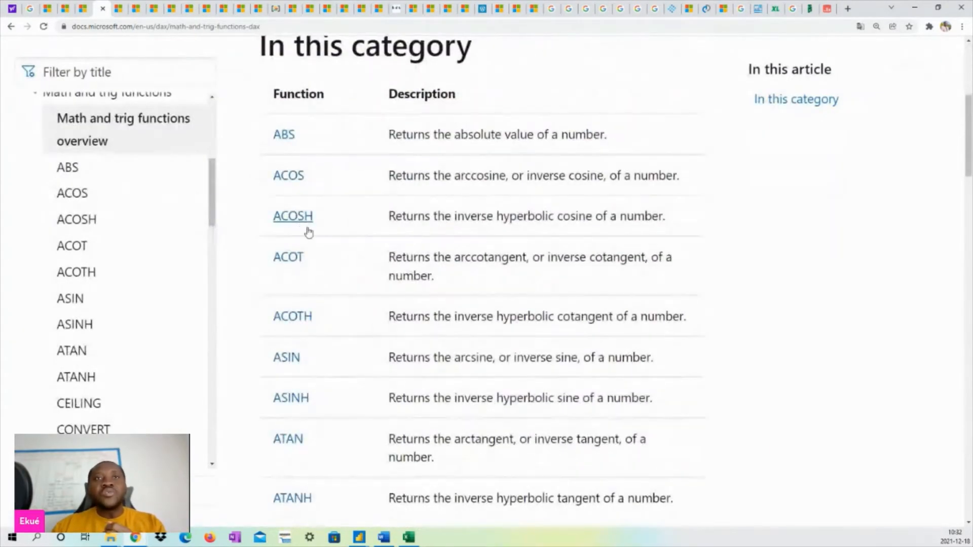
{"action": "scroll", "coordinate": [309, 233], "scroll_direction": "down", "scroll_amount": 10}
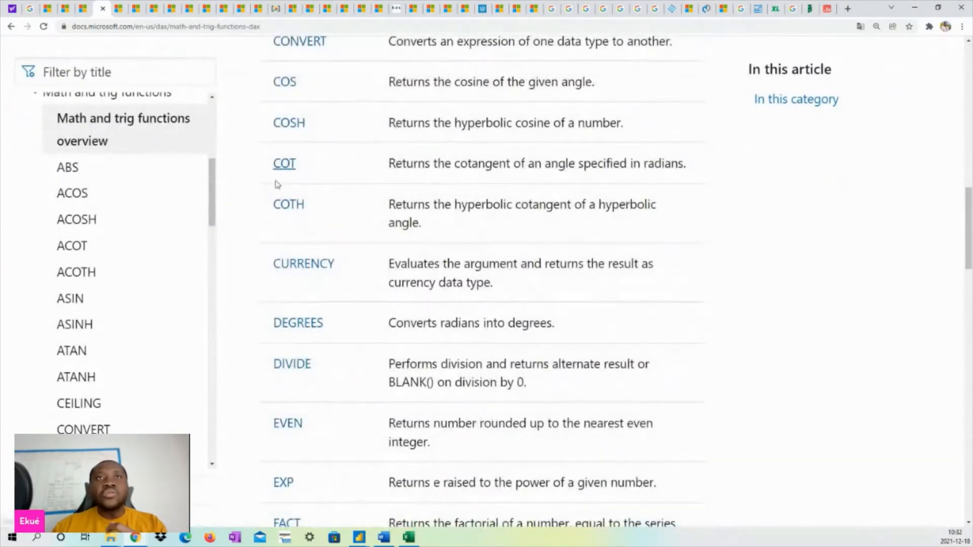
Step: Review further math and trig functions from FACT through INT, LOG, PI and ROUND down to SQRT
{"action": "scroll", "coordinate": [399, 340], "scroll_direction": "down", "scroll_amount": 6}
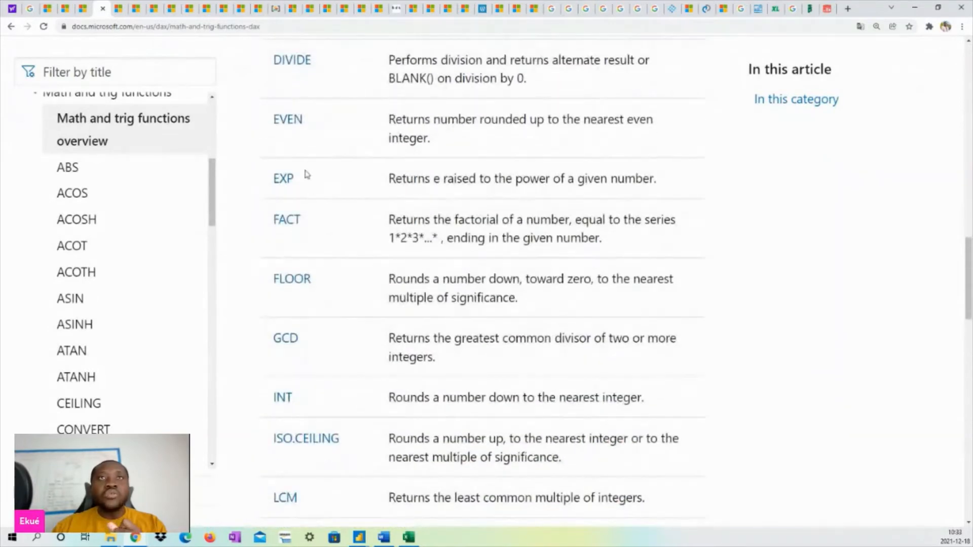
{"action": "scroll", "coordinate": [291, 191], "scroll_direction": "down", "scroll_amount": 8}
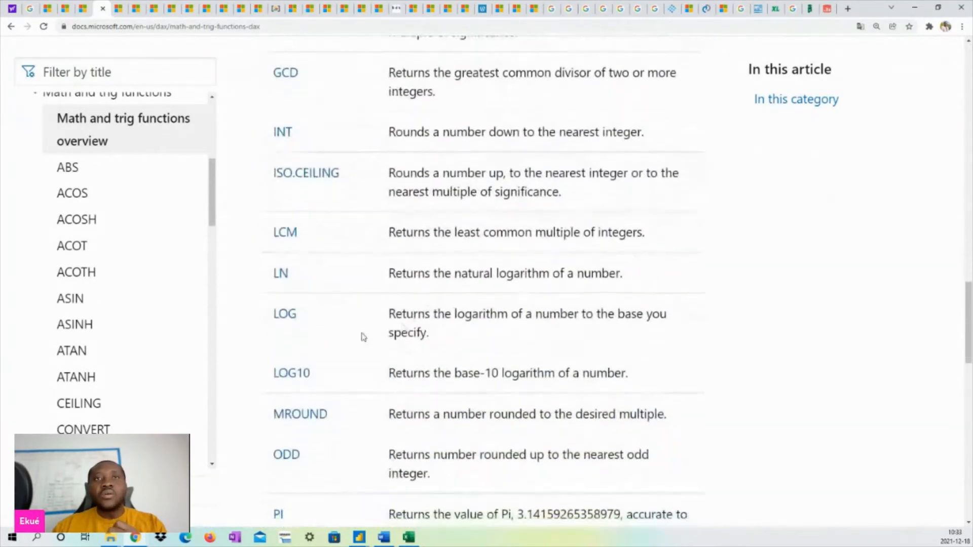
{"action": "scroll", "coordinate": [351, 196], "scroll_direction": "down", "scroll_amount": 4}
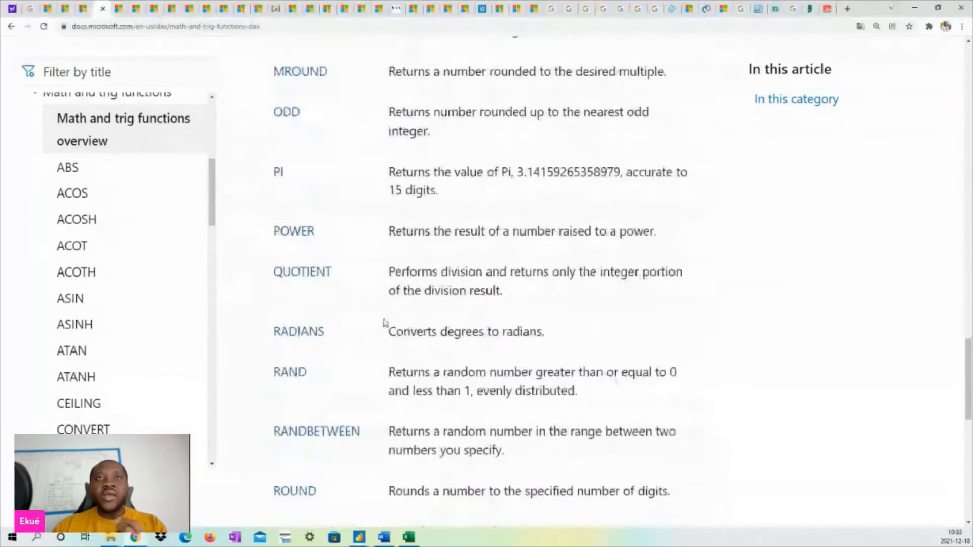
{"action": "scroll", "coordinate": [386, 340], "scroll_direction": "down", "scroll_amount": 5}
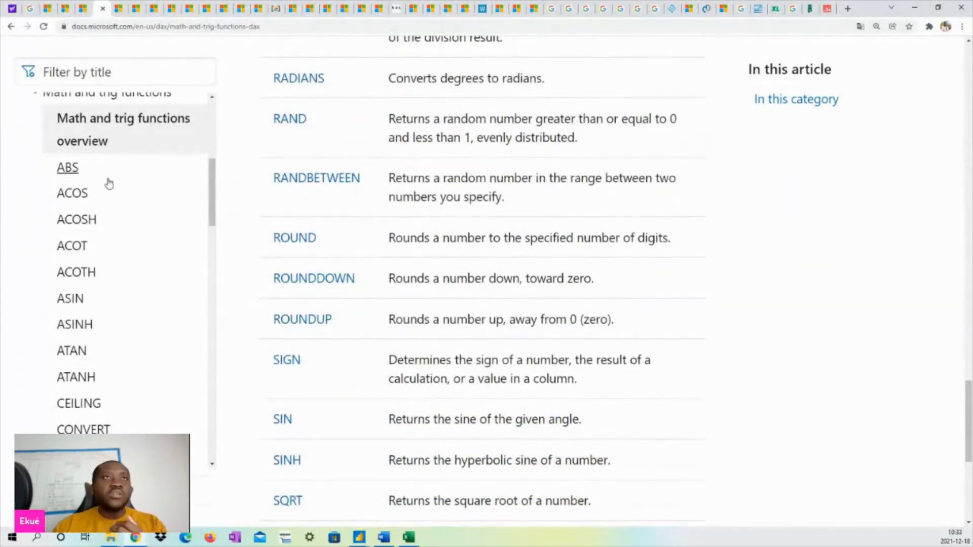
Step: Collapse the Math and trig functions group, open the Other functions overview, and review the BLANK and ERROR entries
{"action": "scroll", "coordinate": [109, 184], "scroll_direction": "up", "scroll_amount": 4}
{"action": "left_click", "coordinate": [56, 299]}
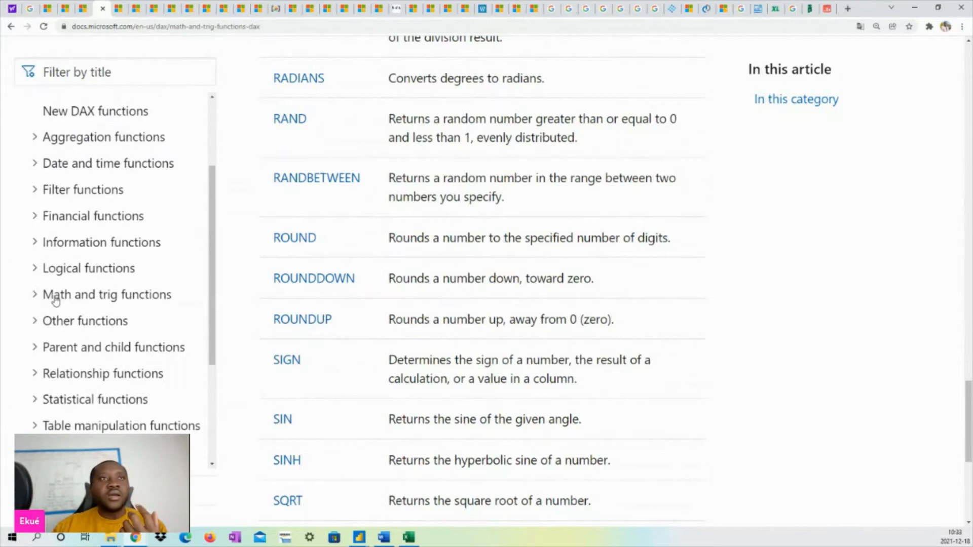
{"action": "left_click", "coordinate": [104, 322]}
{"action": "scroll", "coordinate": [145, 338], "scroll_direction": "down", "scroll_amount": 2}
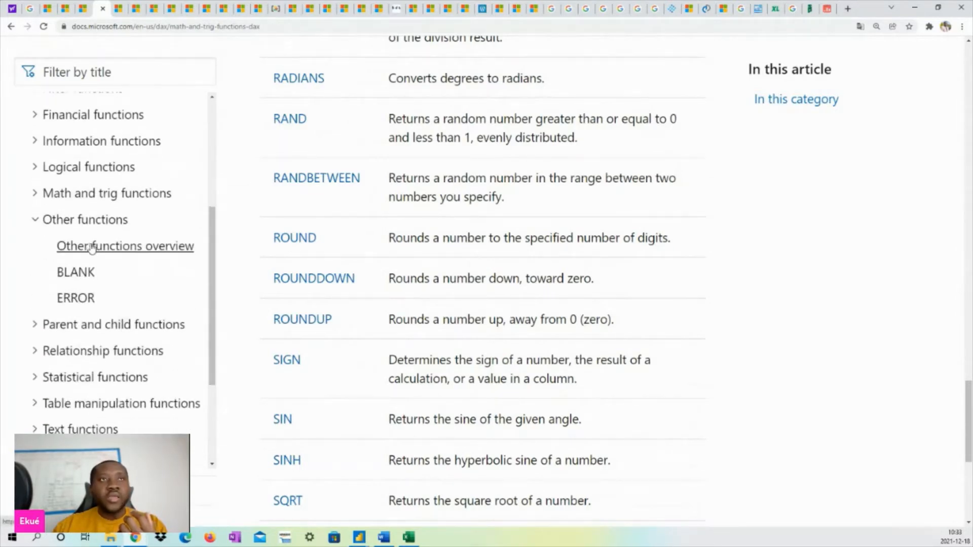
{"action": "left_click", "coordinate": [94, 246]}
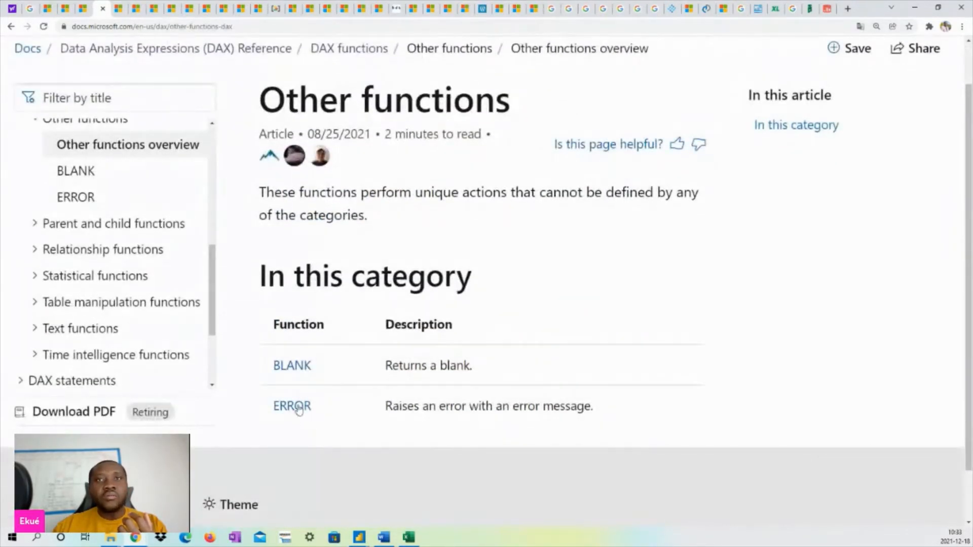
Step: Collapse the Other functions group, expand Parent and child functions, and review its entries from PATH to PATHLENGTH
{"action": "scroll", "coordinate": [78, 264], "scroll_direction": "up", "scroll_amount": 2}
{"action": "left_click", "coordinate": [32, 221]}
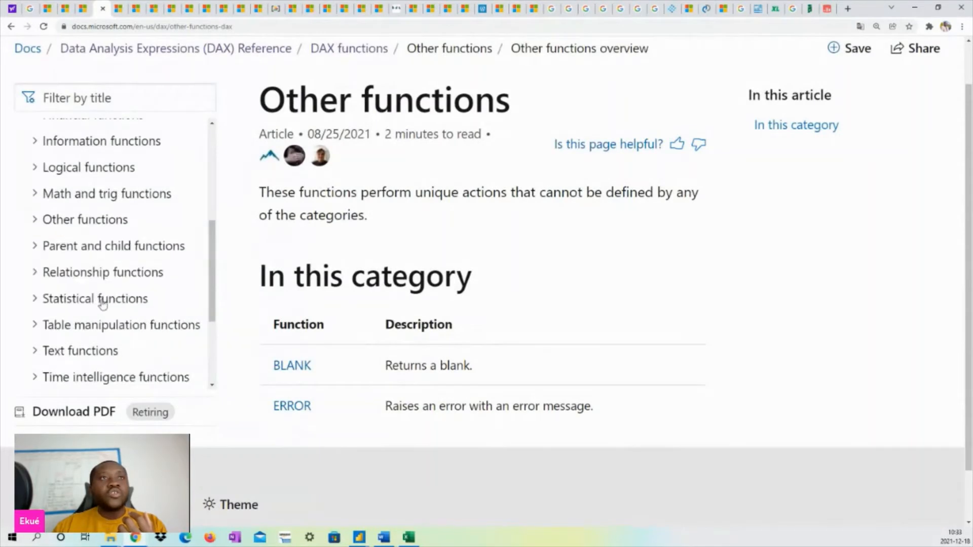
{"action": "scroll", "coordinate": [107, 304], "scroll_direction": "down", "scroll_amount": 2}
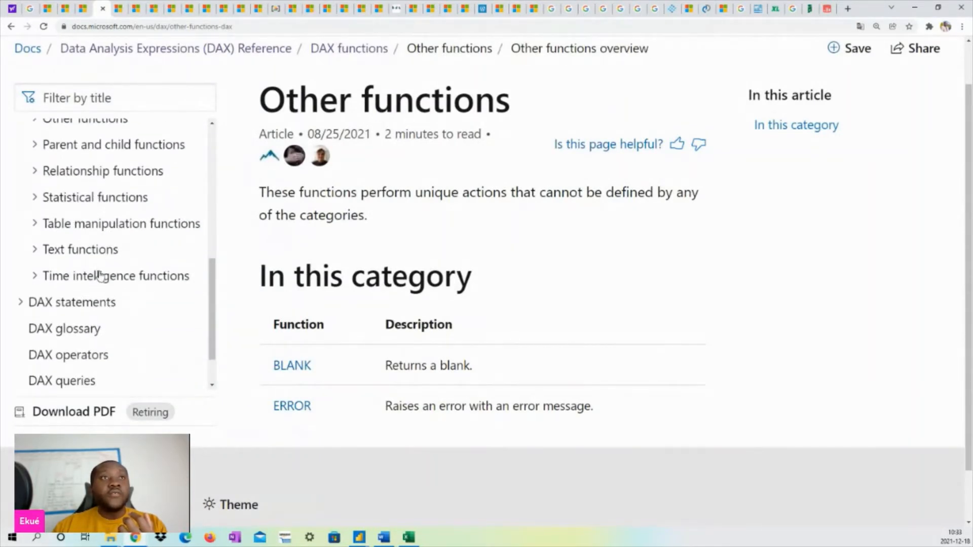
{"action": "left_click", "coordinate": [112, 147]}
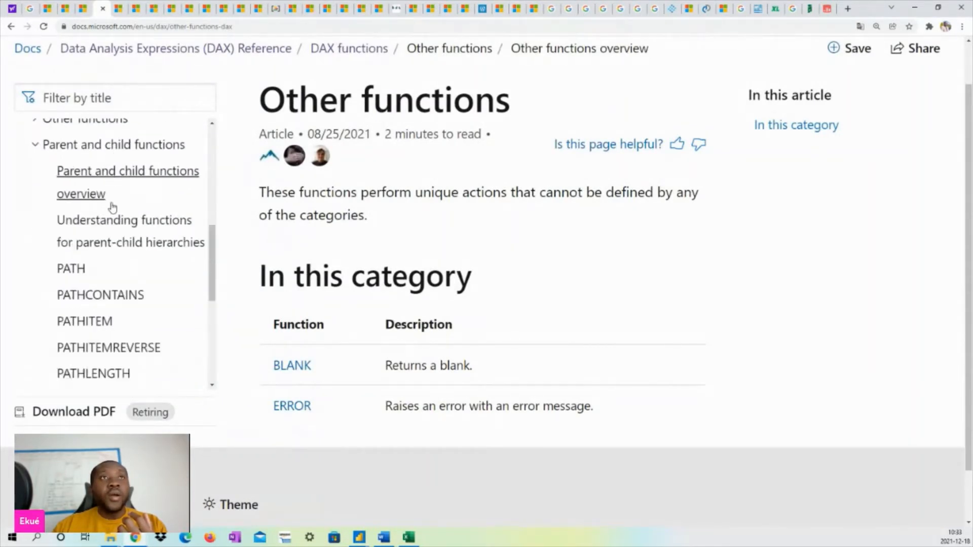
{"action": "scroll", "coordinate": [112, 304], "scroll_direction": "down", "scroll_amount": 1}
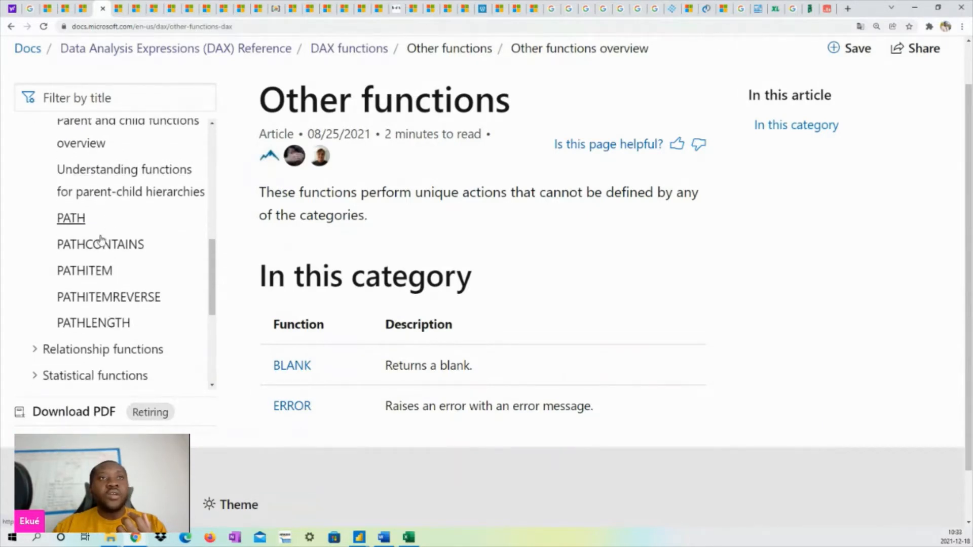
Step: Switch from the Parent and child group to the Relationship functions page and review CROSSFILTER, RELATED, RELATEDTABLE and USERELATIONSHIP
{"action": "scroll", "coordinate": [101, 239], "scroll_direction": "up", "scroll_amount": 2}
{"action": "left_click", "coordinate": [36, 196]}
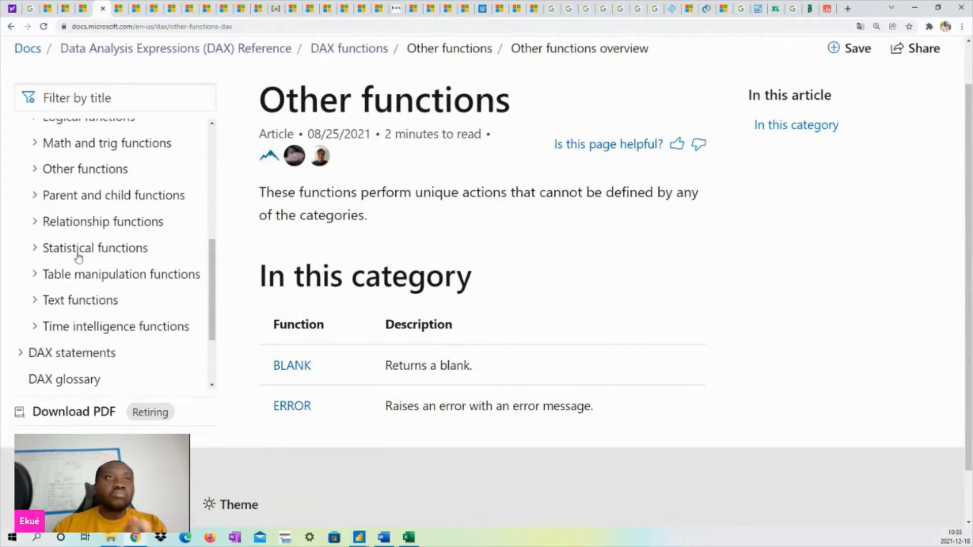
{"action": "left_click", "coordinate": [85, 222]}
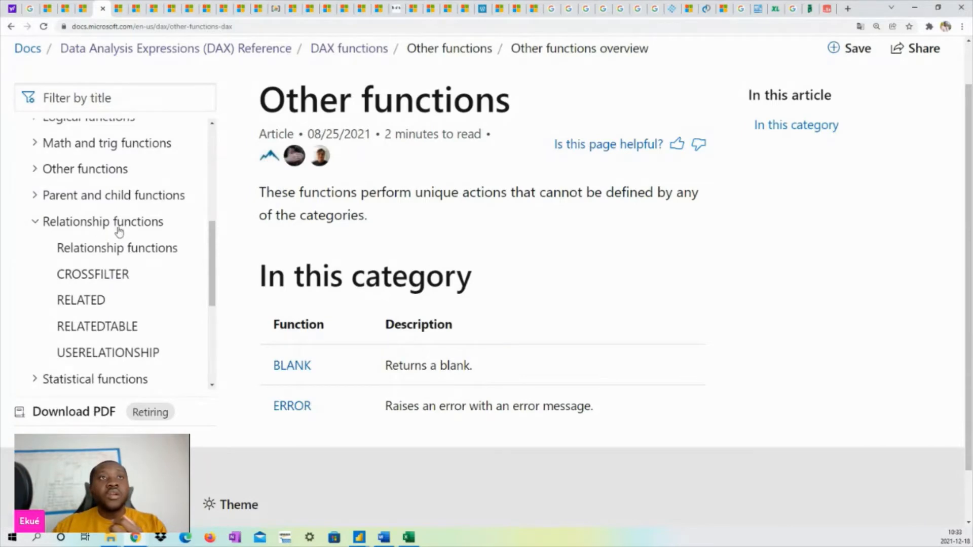
{"action": "left_click", "coordinate": [124, 250]}
{"action": "scroll", "coordinate": [319, 284], "scroll_direction": "down", "scroll_amount": 3}
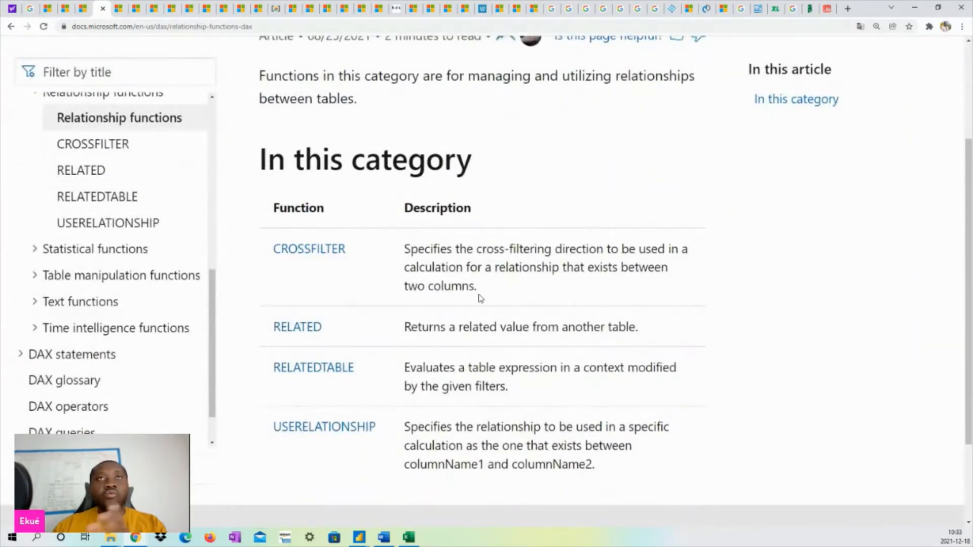
{"action": "scroll", "coordinate": [481, 298], "scroll_direction": "up", "scroll_amount": 1}
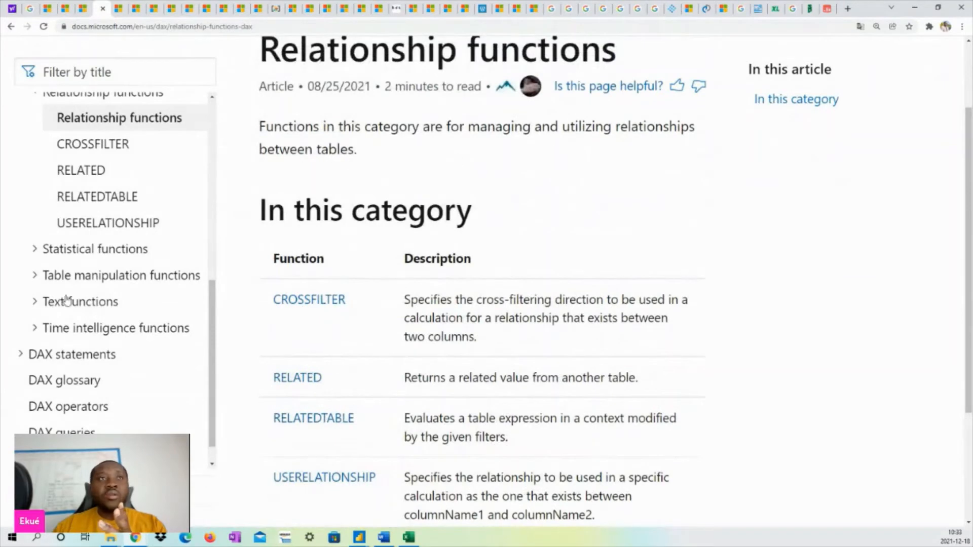
Step: Collapse the Relationship functions group, open the Statistical functions overview, and review its entries from BETA.DIST to MEDIANX
{"action": "scroll", "coordinate": [55, 251], "scroll_direction": "up", "scroll_amount": 2}
{"action": "left_click", "coordinate": [32, 195]}
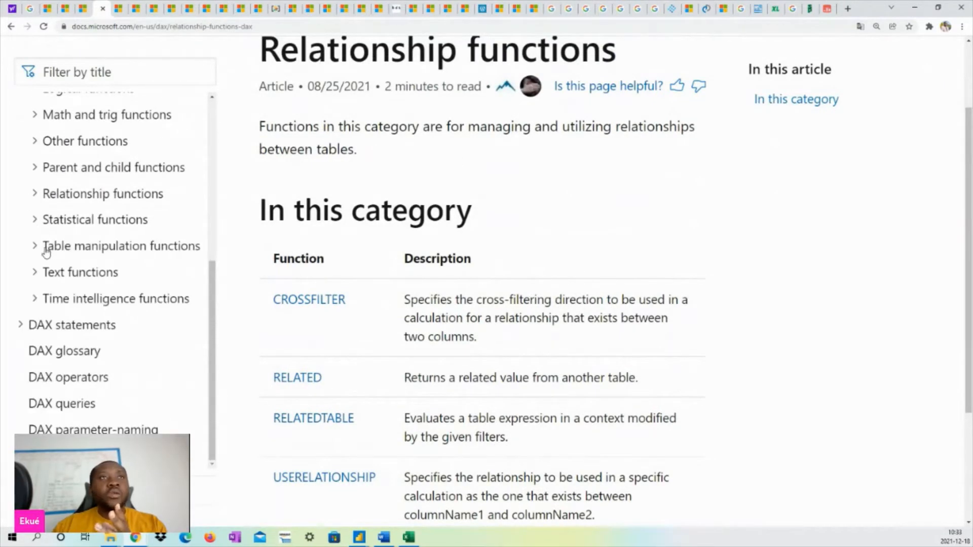
{"action": "left_click", "coordinate": [53, 221]}
{"action": "left_click", "coordinate": [107, 251]}
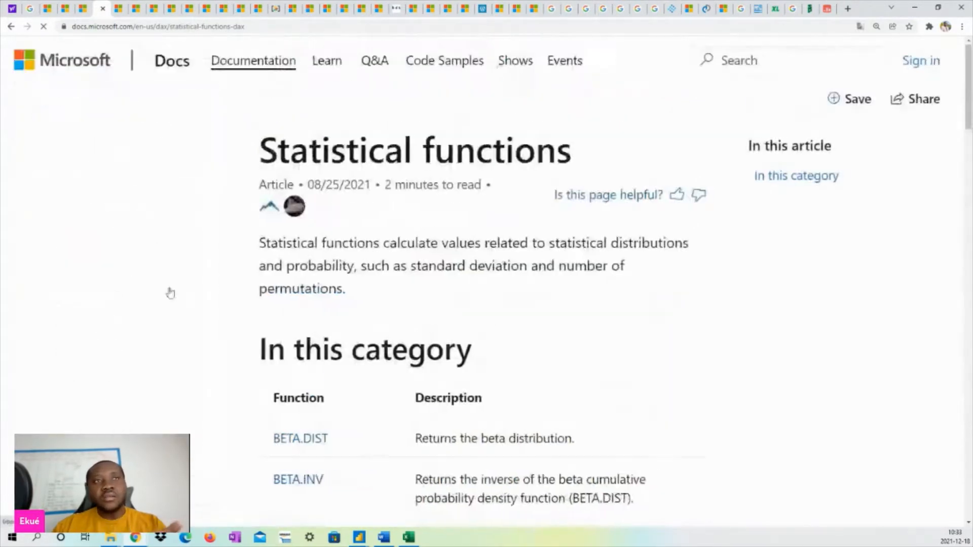
{"action": "scroll", "coordinate": [441, 337], "scroll_direction": "down", "scroll_amount": 8}
{"action": "scroll", "coordinate": [427, 339], "scroll_direction": "down", "scroll_amount": 9}
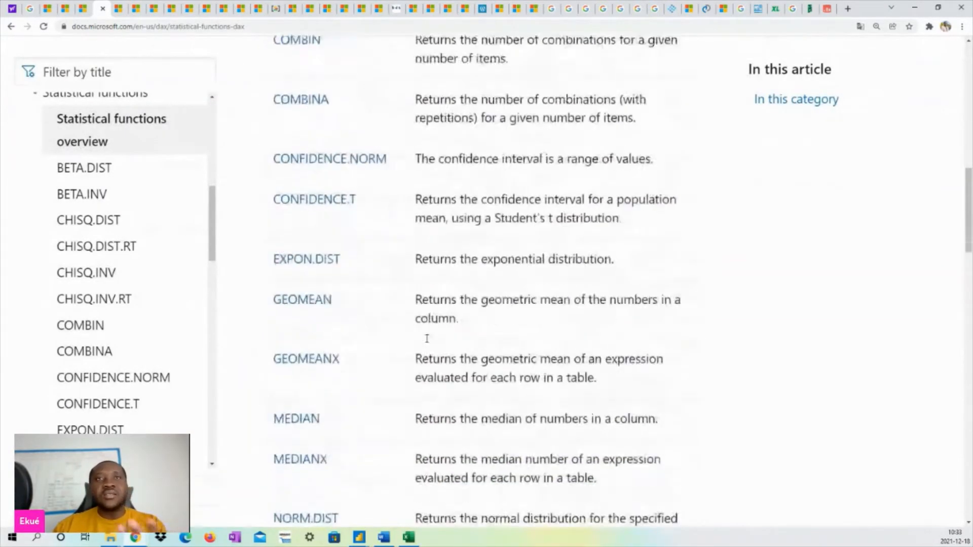
Step: Review the remaining statistical functions from NORM.DIST through PERCENTILE.INC, RANKX and STDEV.P down to VARX.S
{"action": "scroll", "coordinate": [367, 281], "scroll_direction": "down", "scroll_amount": 8}
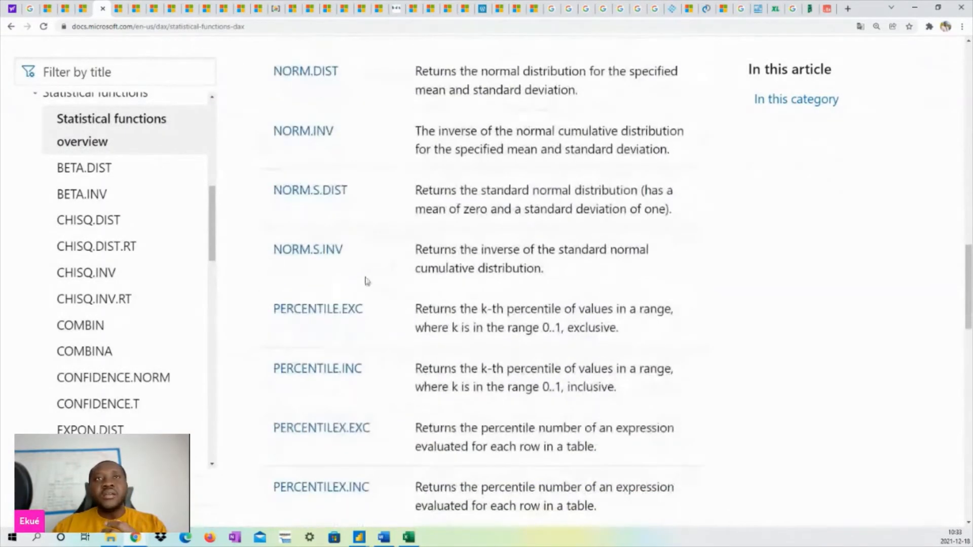
{"action": "scroll", "coordinate": [422, 350], "scroll_direction": "down", "scroll_amount": 9}
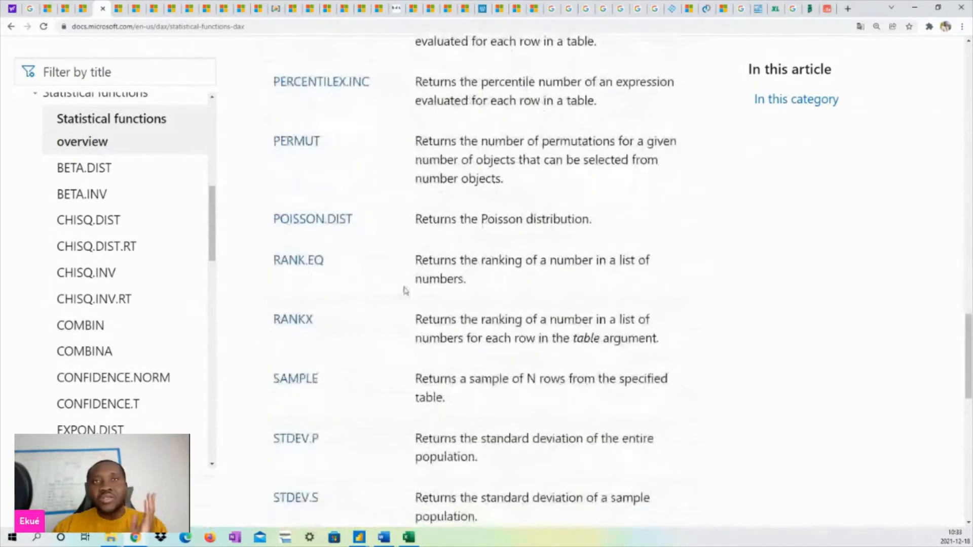
{"action": "scroll", "coordinate": [397, 282], "scroll_direction": "down", "scroll_amount": 4}
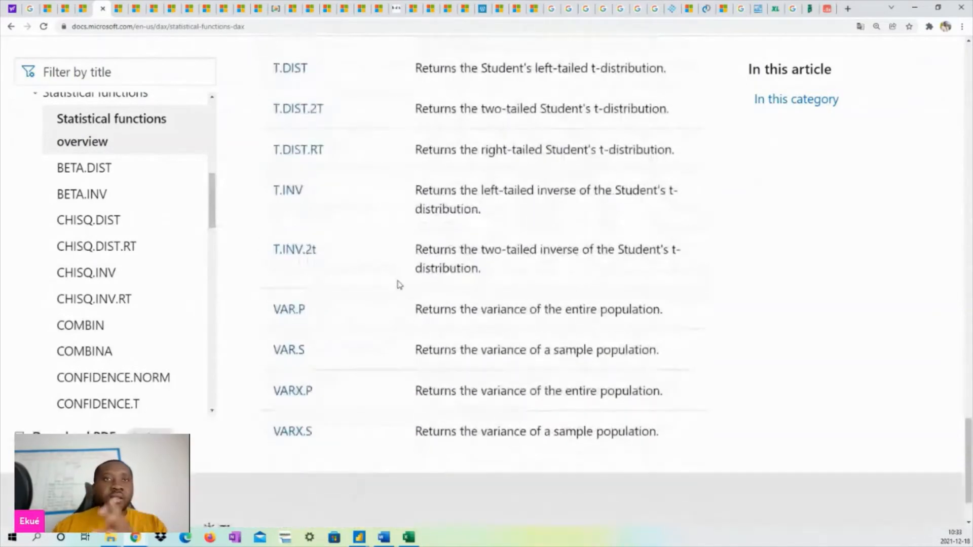
{"action": "scroll", "coordinate": [365, 324], "scroll_direction": "up", "scroll_amount": 5}
{"action": "scroll", "coordinate": [370, 349], "scroll_direction": "down", "scroll_amount": 4}
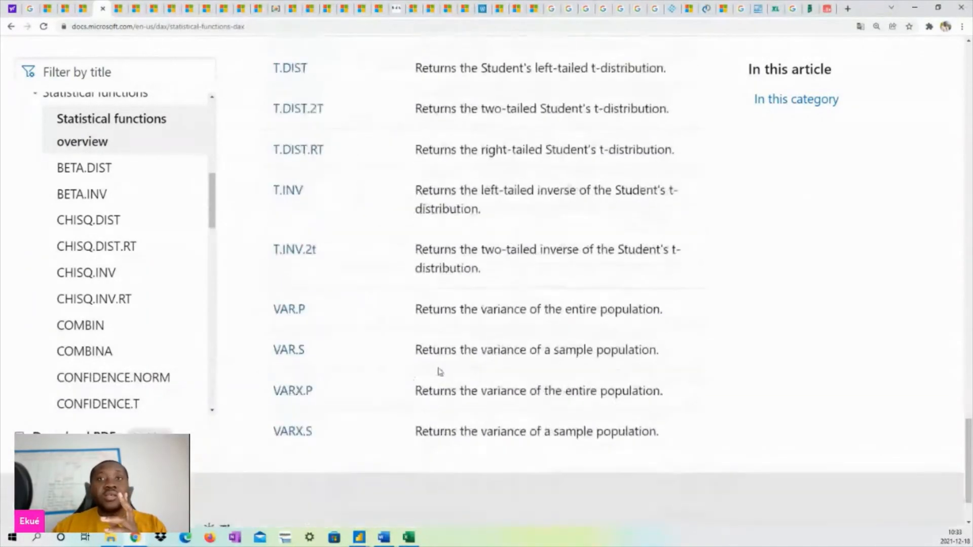
Step: Switch from the Statistical group to the Table manipulation functions overview and review its entries from ADDCOLUMNS down to TREATAS
{"action": "scroll", "coordinate": [102, 228], "scroll_direction": "up", "scroll_amount": 2}
{"action": "left_click", "coordinate": [38, 195]}
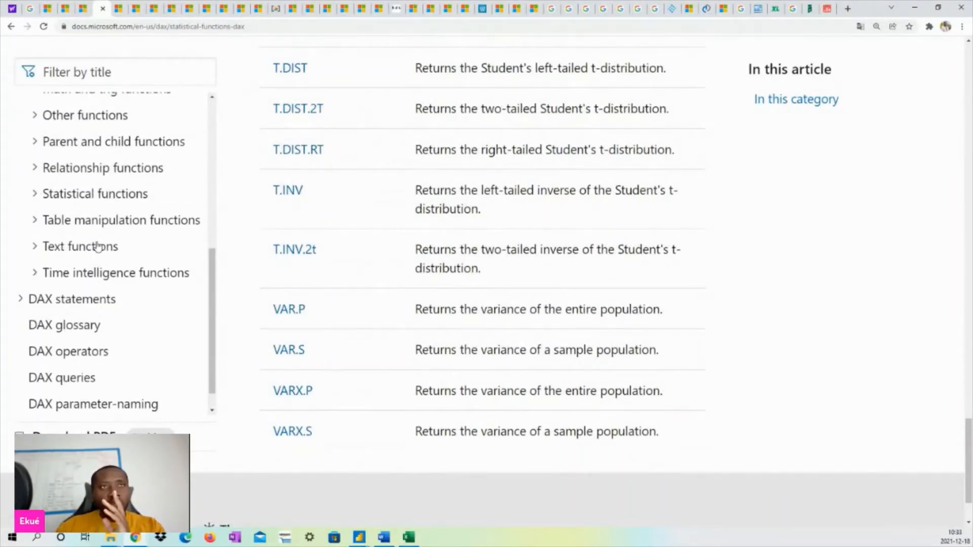
{"action": "left_click", "coordinate": [104, 221]}
{"action": "left_click", "coordinate": [127, 264]}
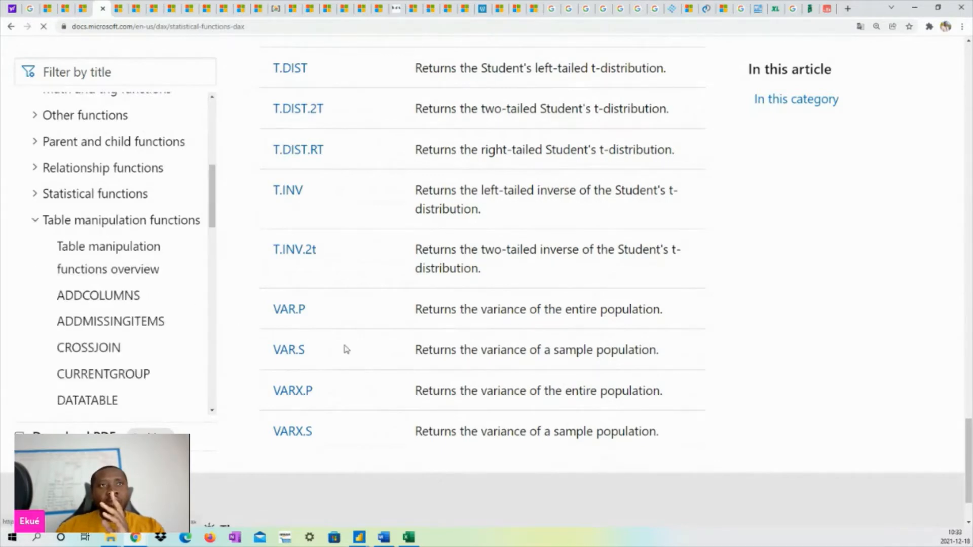
{"action": "scroll", "coordinate": [428, 369], "scroll_direction": "down", "scroll_amount": 6}
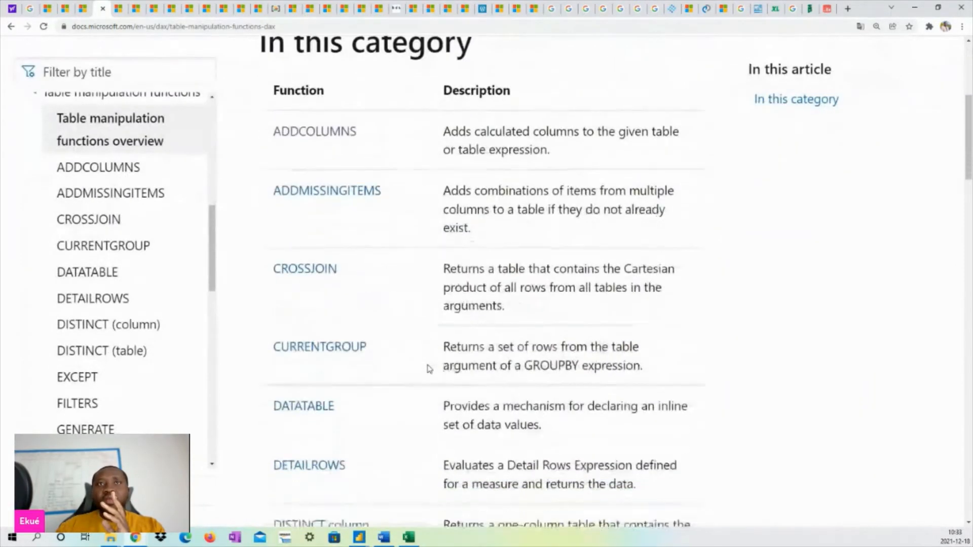
{"action": "scroll", "coordinate": [428, 369], "scroll_direction": "down", "scroll_amount": 7}
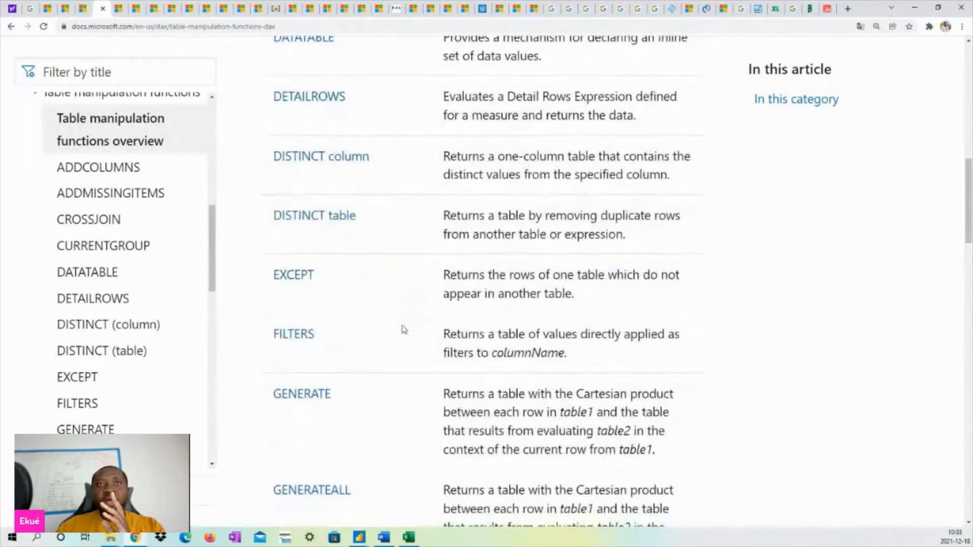
{"action": "scroll", "coordinate": [404, 329], "scroll_direction": "down", "scroll_amount": 7}
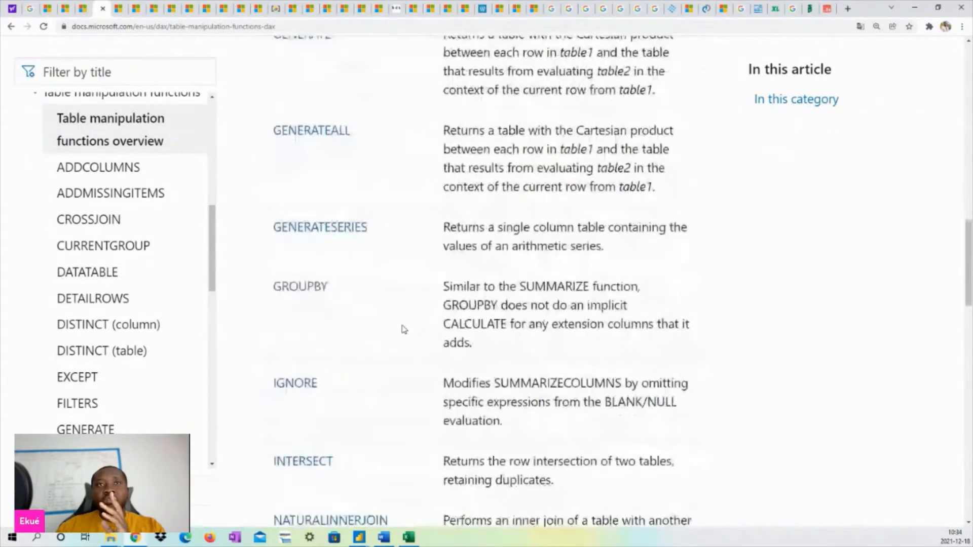
{"action": "scroll", "coordinate": [403, 329], "scroll_direction": "down", "scroll_amount": 10}
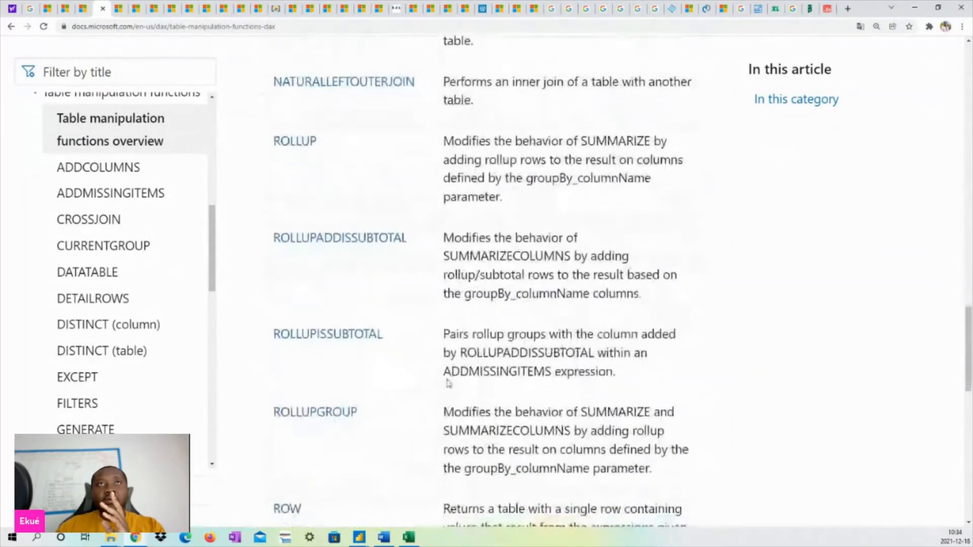
{"action": "scroll", "coordinate": [448, 383], "scroll_direction": "down", "scroll_amount": 8}
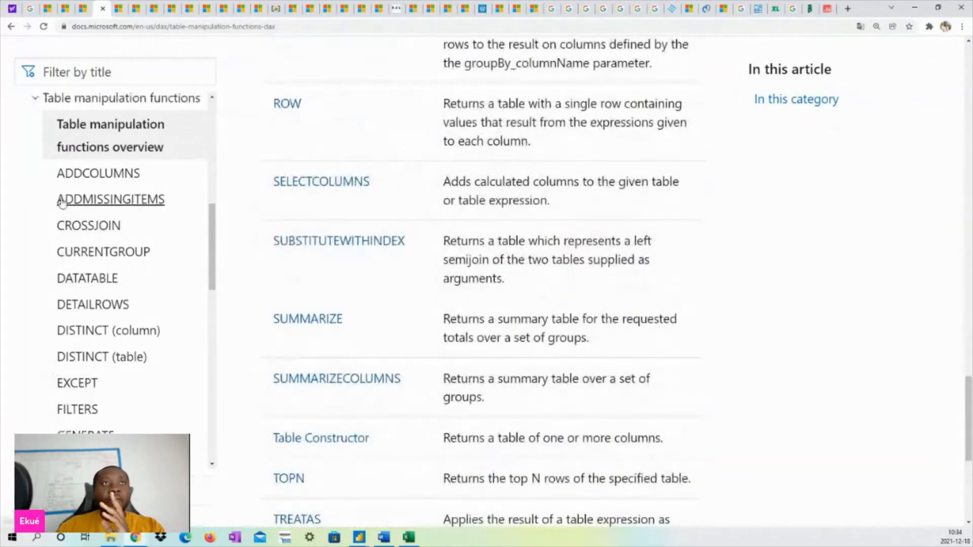
Step: Switch from the Table manipulation group to the Text functions overview and review its entries from COMBINEVALUES to VALUE
{"action": "scroll", "coordinate": [49, 200], "scroll_direction": "up", "scroll_amount": 2}
{"action": "left_click", "coordinate": [34, 195]}
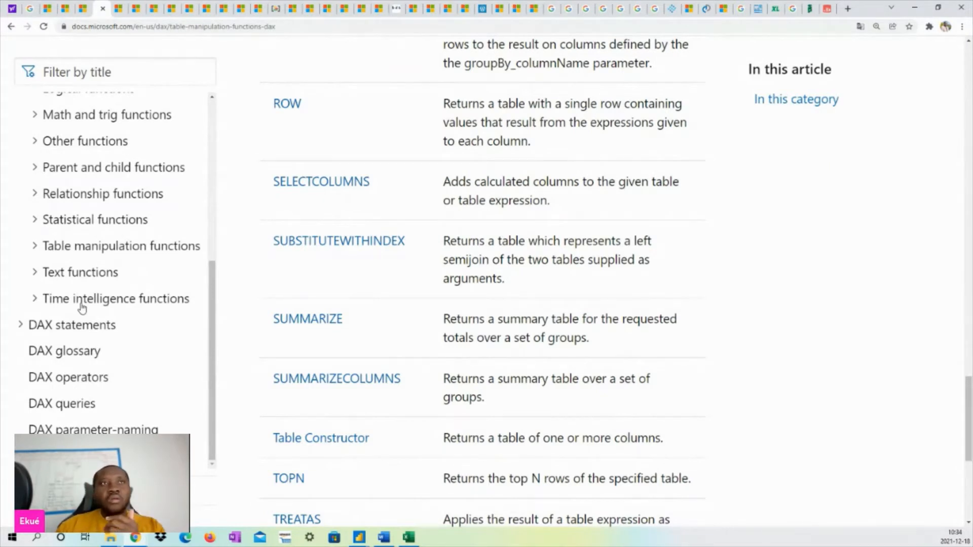
{"action": "scroll", "coordinate": [73, 275], "scroll_direction": "down", "scroll_amount": 1}
{"action": "left_click", "coordinate": [73, 274]}
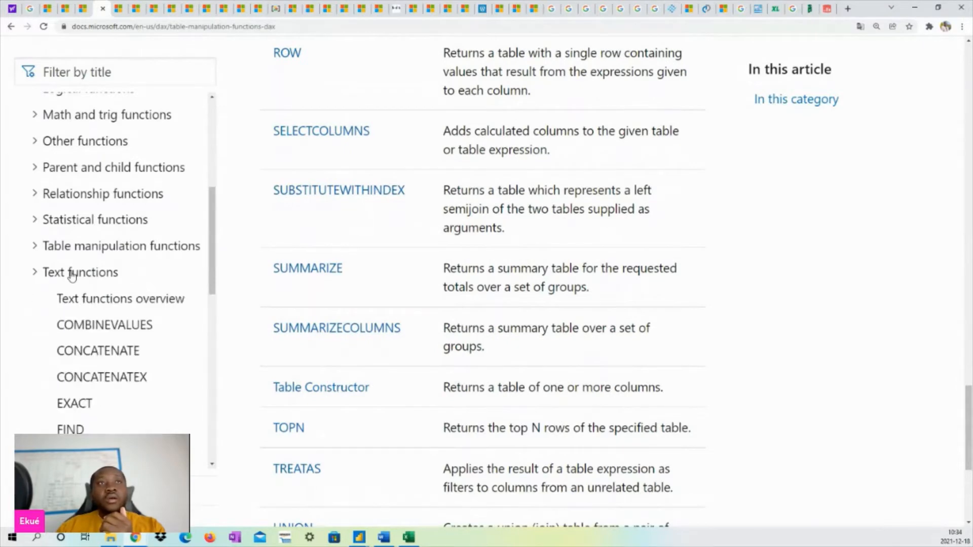
{"action": "left_click", "coordinate": [87, 295]}
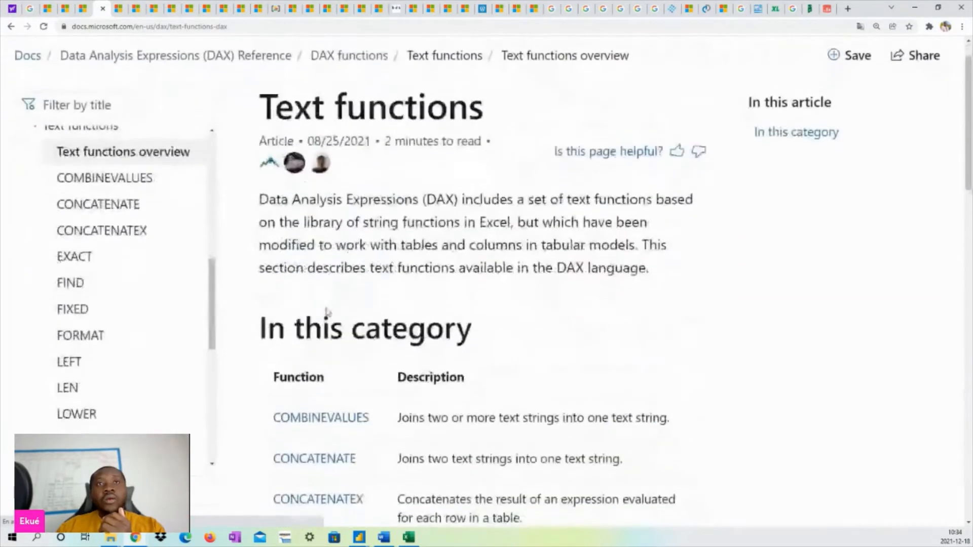
{"action": "scroll", "coordinate": [332, 340], "scroll_direction": "down", "scroll_amount": 8}
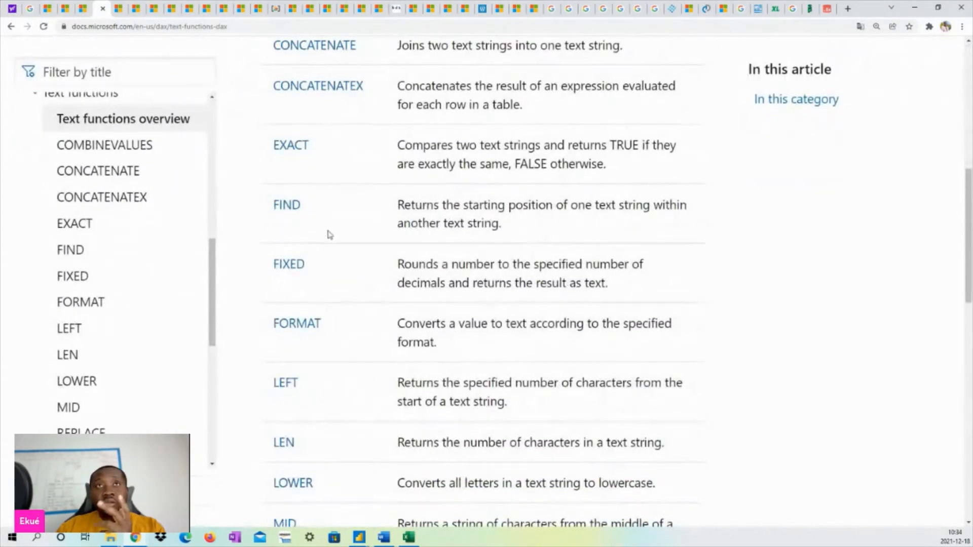
{"action": "scroll", "coordinate": [360, 310], "scroll_direction": "down", "scroll_amount": 5}
{"action": "scroll", "coordinate": [356, 288], "scroll_direction": "down", "scroll_amount": 9}
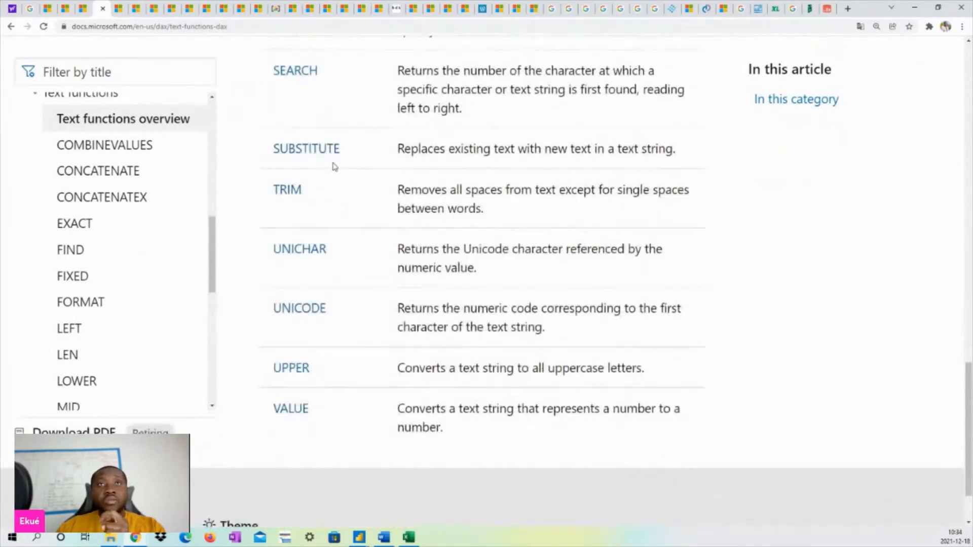
Step: Switch from the Text group to the Time intelligence functions overview and review its entries from CLOSINGBALANCEMONTH to NEXTMONTH
{"action": "scroll", "coordinate": [82, 246], "scroll_direction": "up", "scroll_amount": 3}
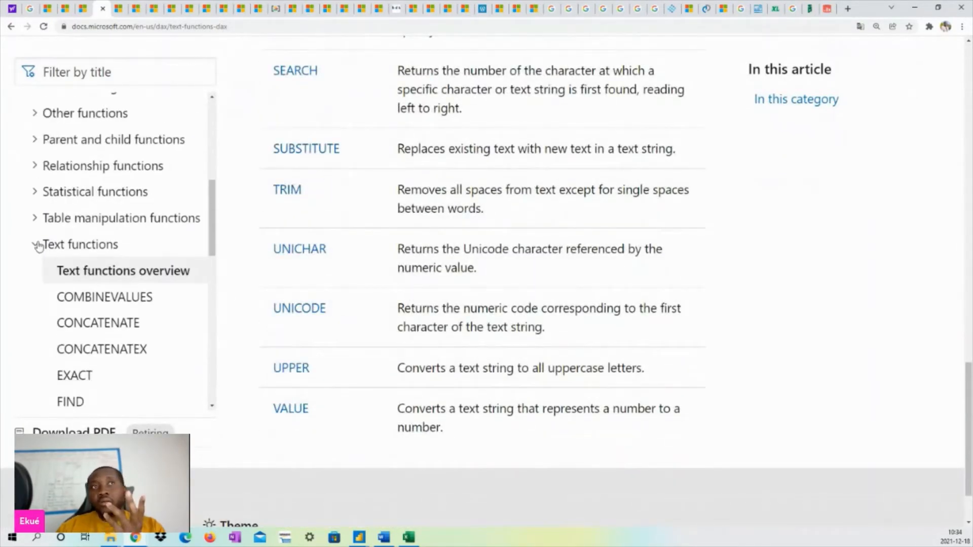
{"action": "left_click", "coordinate": [39, 246]}
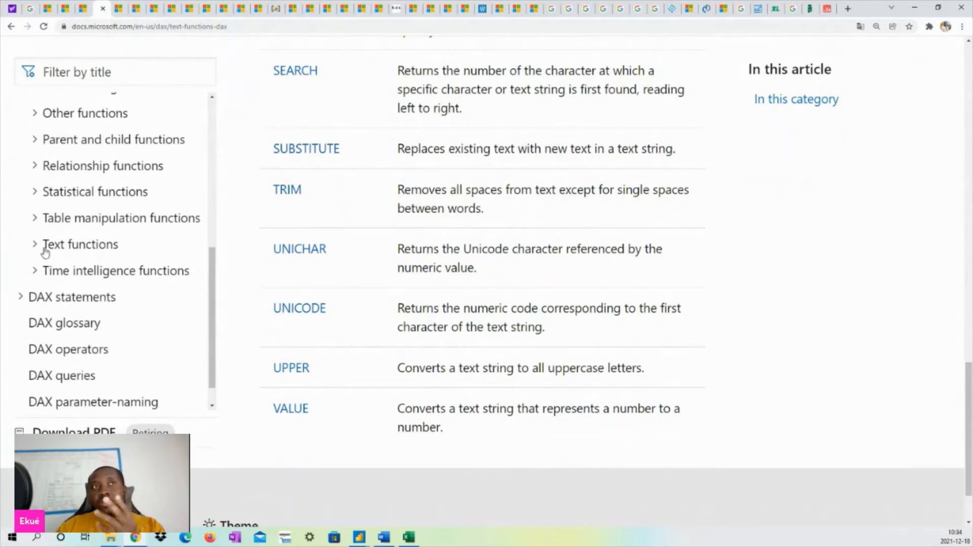
{"action": "left_click", "coordinate": [96, 278]}
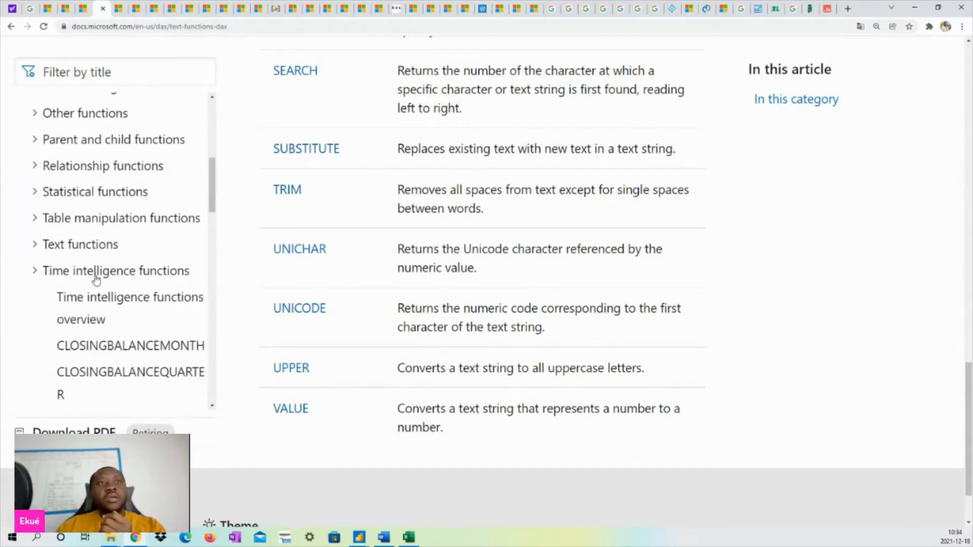
{"action": "scroll", "coordinate": [458, 333], "scroll_direction": "down", "scroll_amount": 10}
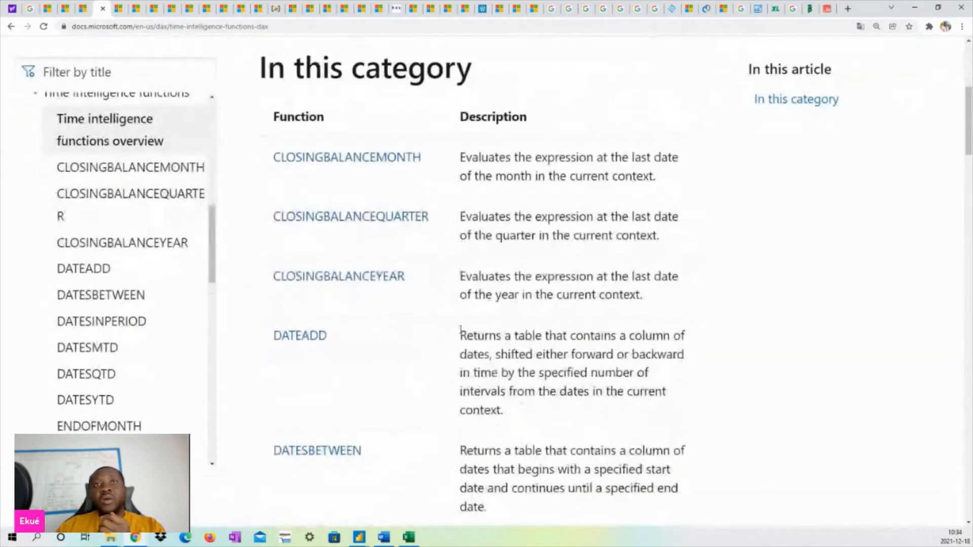
{"action": "scroll", "coordinate": [511, 334], "scroll_direction": "up", "scroll_amount": 5}
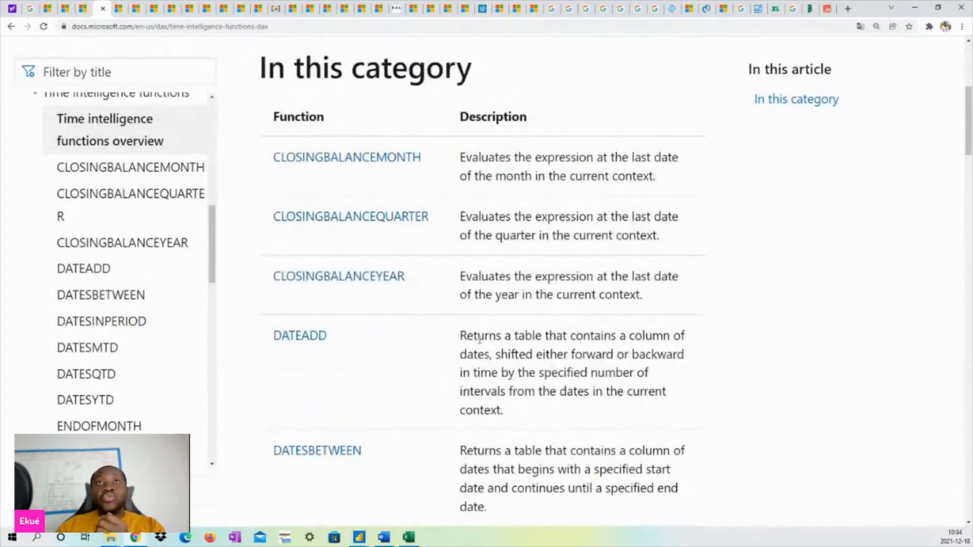
{"action": "scroll", "coordinate": [453, 350], "scroll_direction": "down", "scroll_amount": 10}
{"action": "scroll", "coordinate": [452, 351], "scroll_direction": "down", "scroll_amount": 10}
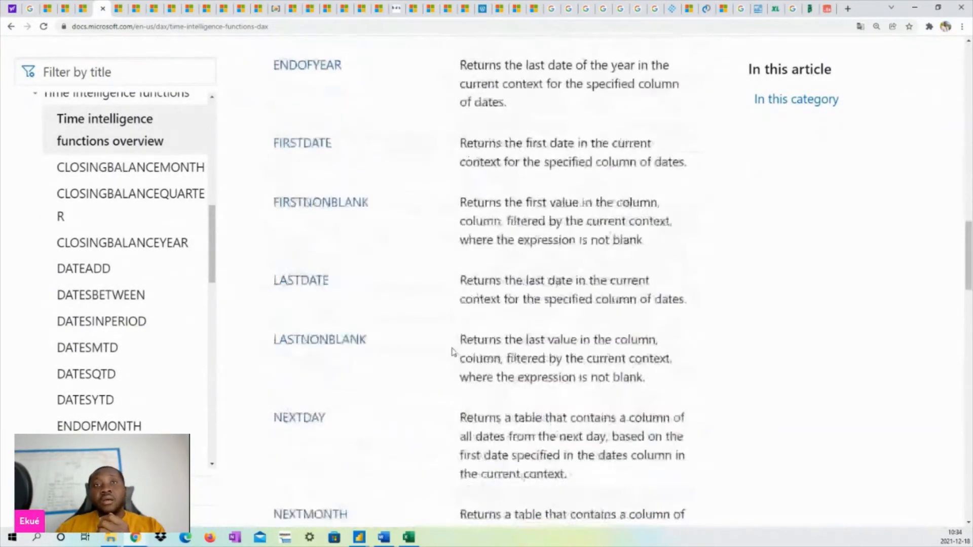
{"action": "scroll", "coordinate": [329, 226], "scroll_direction": "up", "scroll_amount": 1}
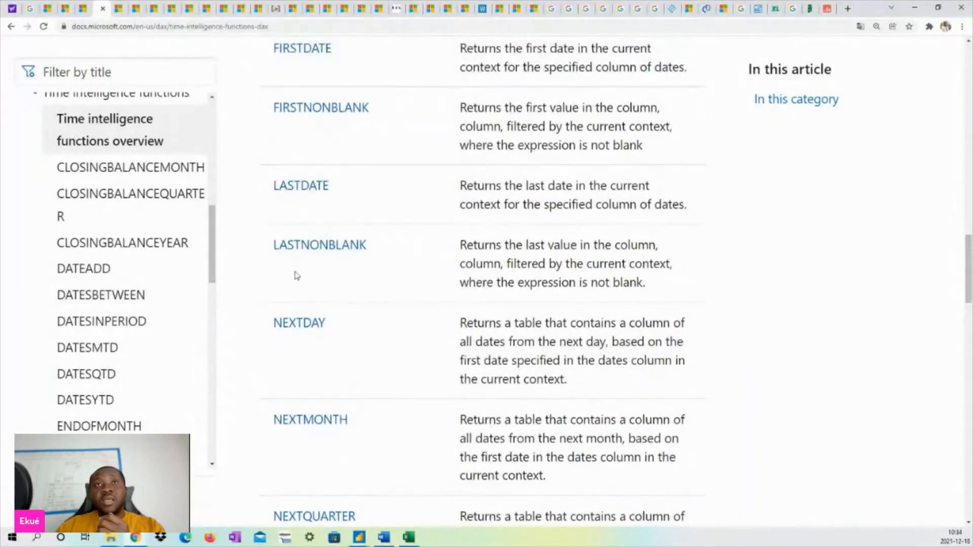
Step: Review the remaining time intelligence functions from NEXTQUARTER through OPENINGBALANCEMONTH, PREVIOUSYEAR and SAMEPERIODLASTYEAR down to TOTALYTD
{"action": "scroll", "coordinate": [370, 278], "scroll_direction": "down", "scroll_amount": 10}
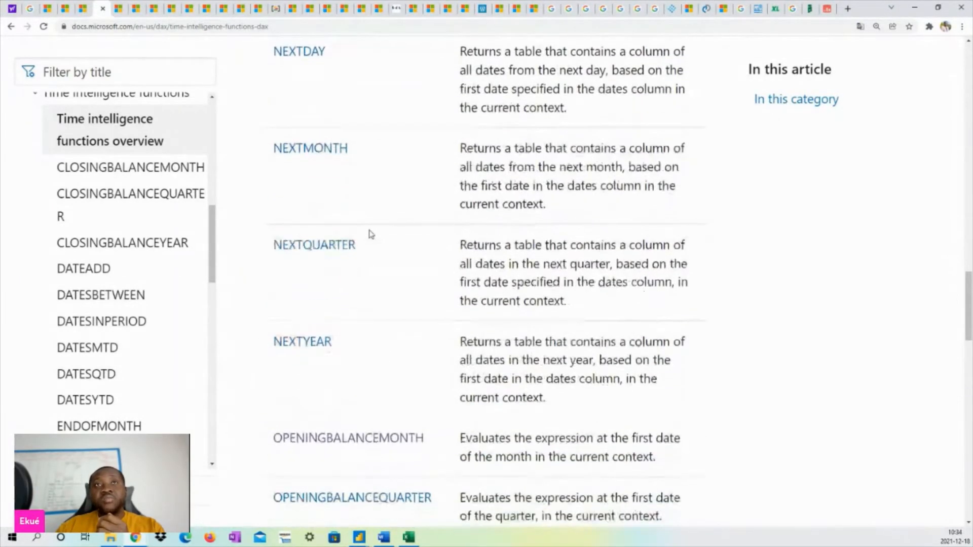
{"action": "scroll", "coordinate": [396, 238], "scroll_direction": "down", "scroll_amount": 8}
{"action": "scroll", "coordinate": [409, 282], "scroll_direction": "down", "scroll_amount": 8}
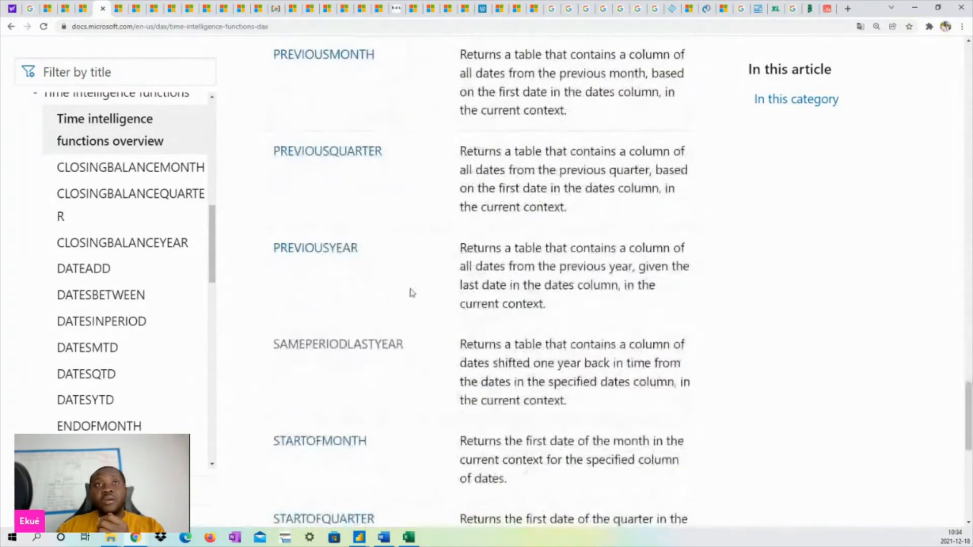
{"action": "scroll", "coordinate": [385, 266], "scroll_direction": "down", "scroll_amount": 5}
{"action": "scroll", "coordinate": [335, 231], "scroll_direction": "up", "scroll_amount": 2}
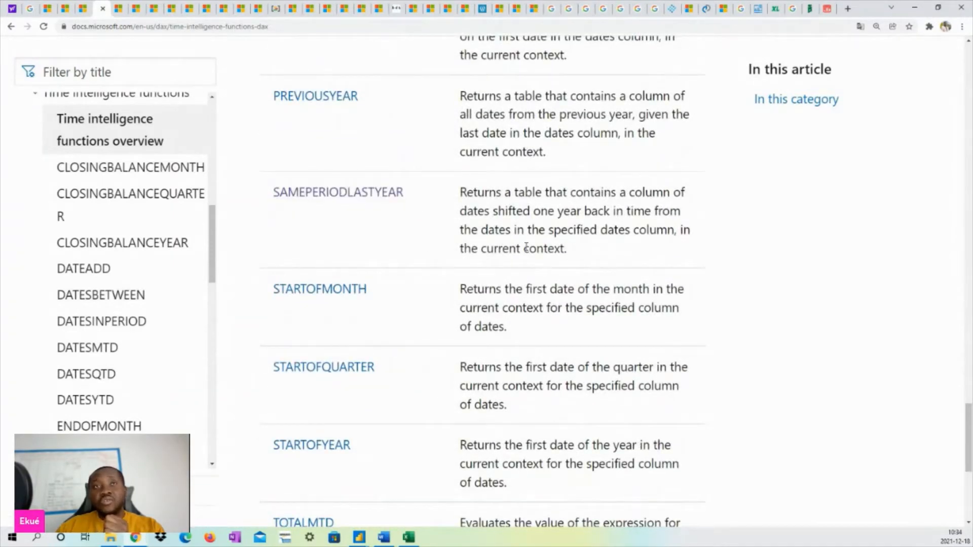
{"action": "scroll", "coordinate": [398, 299], "scroll_direction": "down", "scroll_amount": 4}
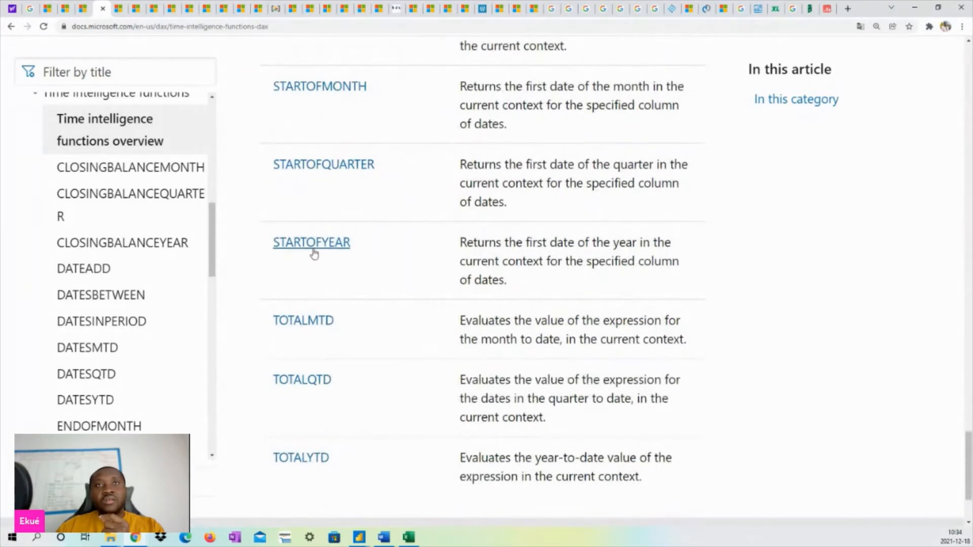
{"action": "scroll", "coordinate": [352, 317], "scroll_direction": "down", "scroll_amount": 3}
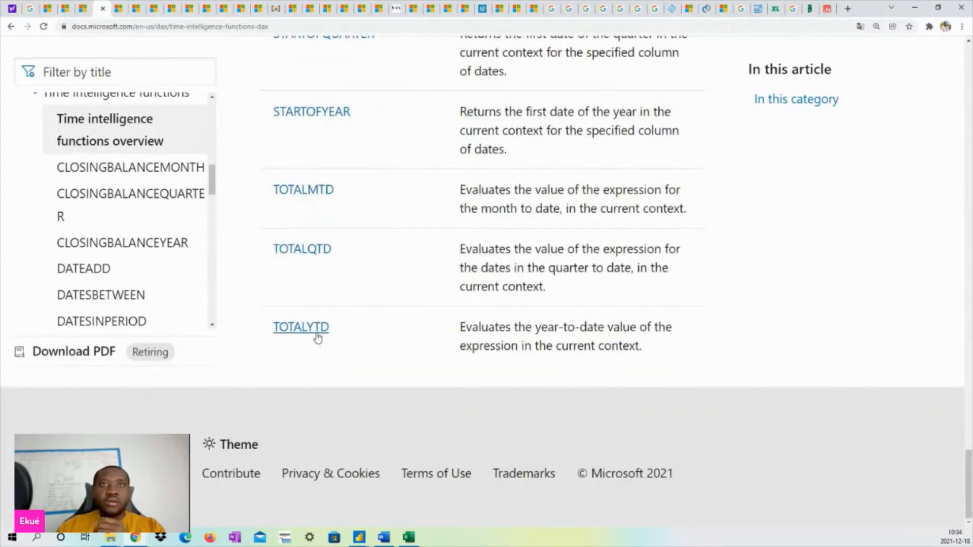
{"action": "scroll", "coordinate": [348, 293], "scroll_direction": "up", "scroll_amount": 6}
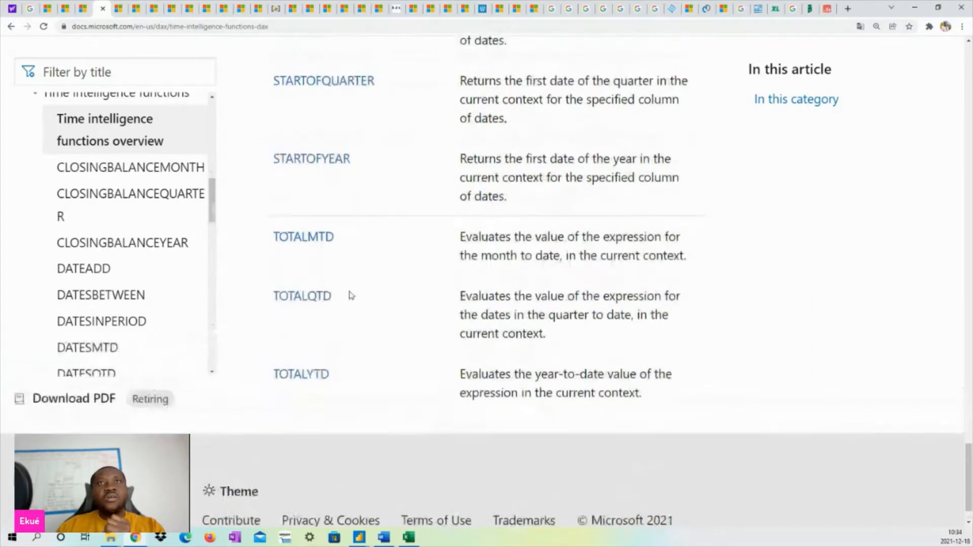
Step: Collapse the Time intelligence functions group and look over the reference's table of contents from DAX functions down to DAX syntax
{"action": "scroll", "coordinate": [46, 262], "scroll_direction": "up", "scroll_amount": 4}
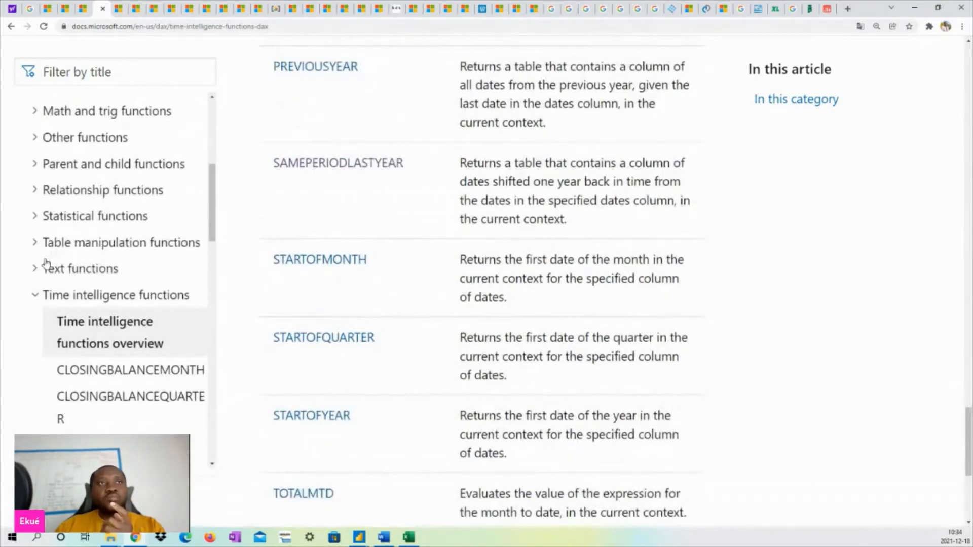
{"action": "left_click", "coordinate": [35, 296]}
{"action": "scroll", "coordinate": [136, 233], "scroll_direction": "up", "scroll_amount": 6}
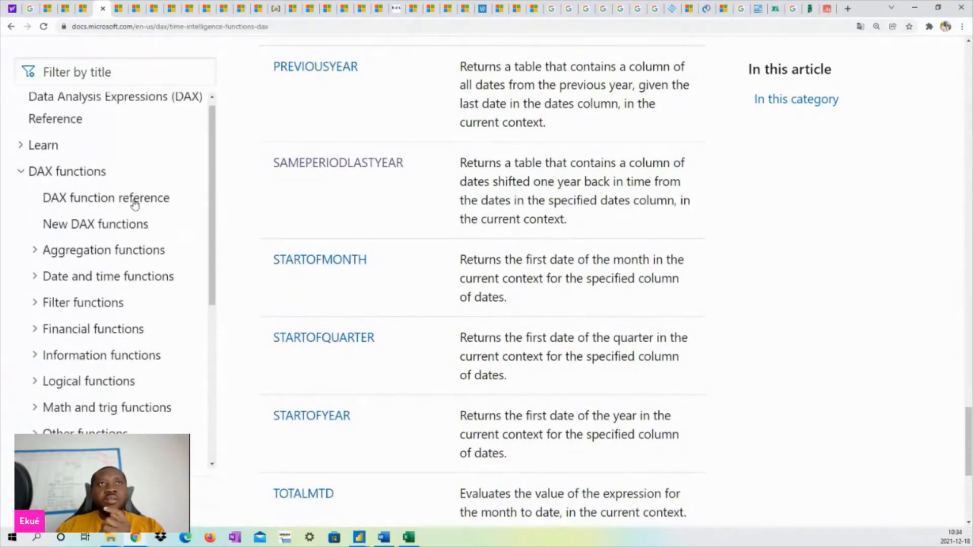
{"action": "scroll", "coordinate": [135, 204], "scroll_direction": "down", "scroll_amount": 8}
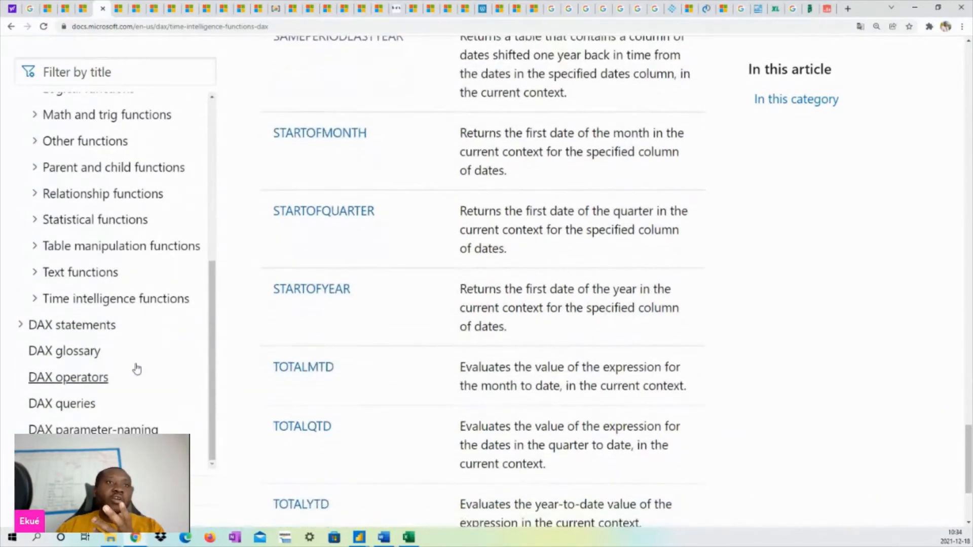
{"action": "scroll", "coordinate": [137, 369], "scroll_direction": "down", "scroll_amount": 1}
{"action": "scroll", "coordinate": [135, 380], "scroll_direction": "down", "scroll_amount": 3}
{"action": "scroll", "coordinate": [126, 341], "scroll_direction": "up", "scroll_amount": 6}
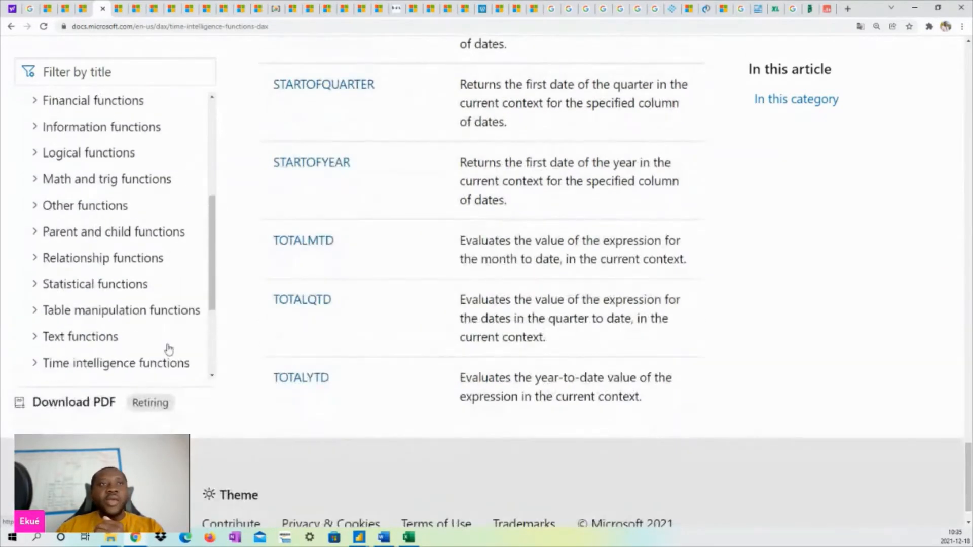
{"action": "scroll", "coordinate": [169, 332], "scroll_direction": "down", "scroll_amount": 6}
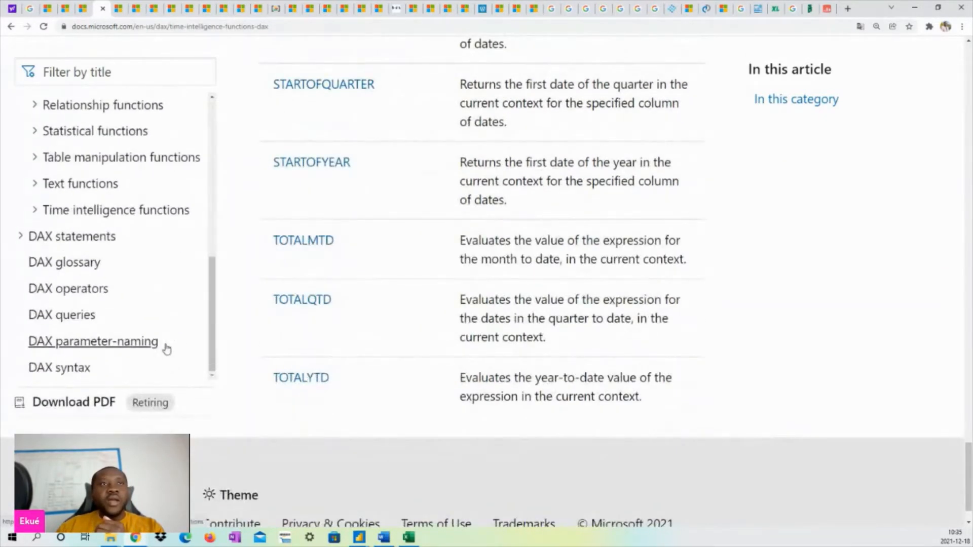
Step: Open the DAX operators reference and review its arithmetic, comparison and logical operator tables
{"action": "left_click", "coordinate": [87, 293]}
{"action": "scroll", "coordinate": [519, 350], "scroll_direction": "down", "scroll_amount": 5}
{"action": "scroll", "coordinate": [519, 350], "scroll_direction": "down", "scroll_amount": 3}
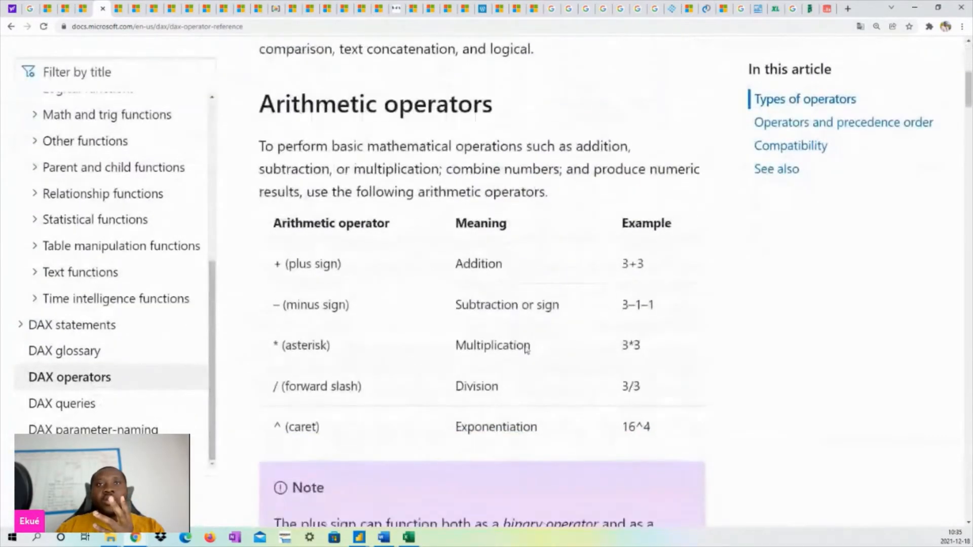
{"action": "scroll", "coordinate": [369, 238], "scroll_direction": "down", "scroll_amount": 4}
{"action": "scroll", "coordinate": [369, 238], "scroll_direction": "down", "scroll_amount": 15}
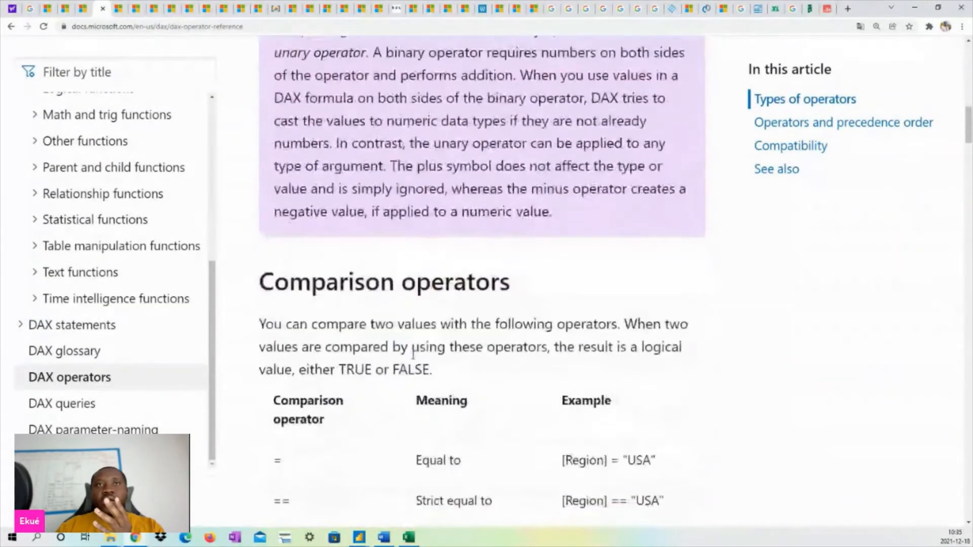
{"action": "scroll", "coordinate": [311, 271], "scroll_direction": "up", "scroll_amount": 4}
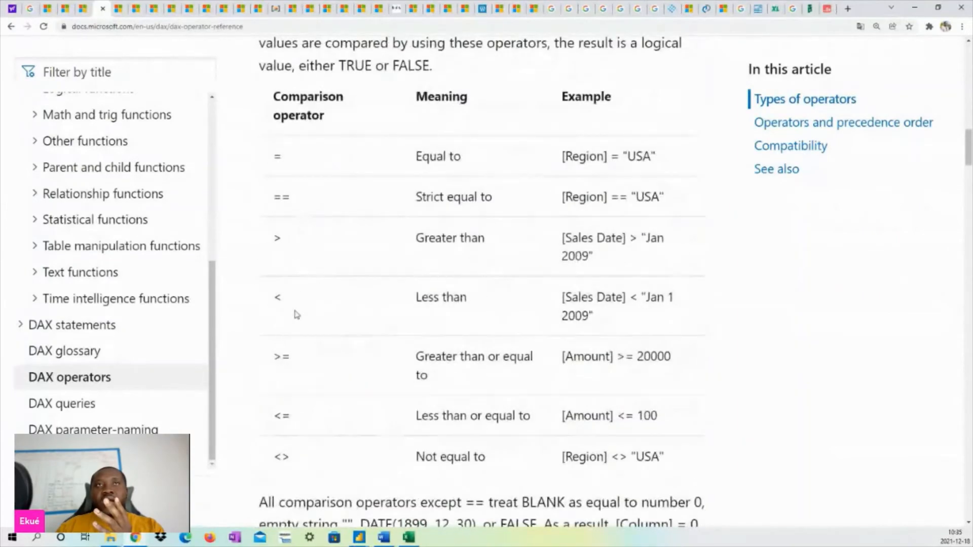
{"action": "scroll", "coordinate": [304, 314], "scroll_direction": "down", "scroll_amount": 15}
{"action": "scroll", "coordinate": [362, 321], "scroll_direction": "down", "scroll_amount": 10}
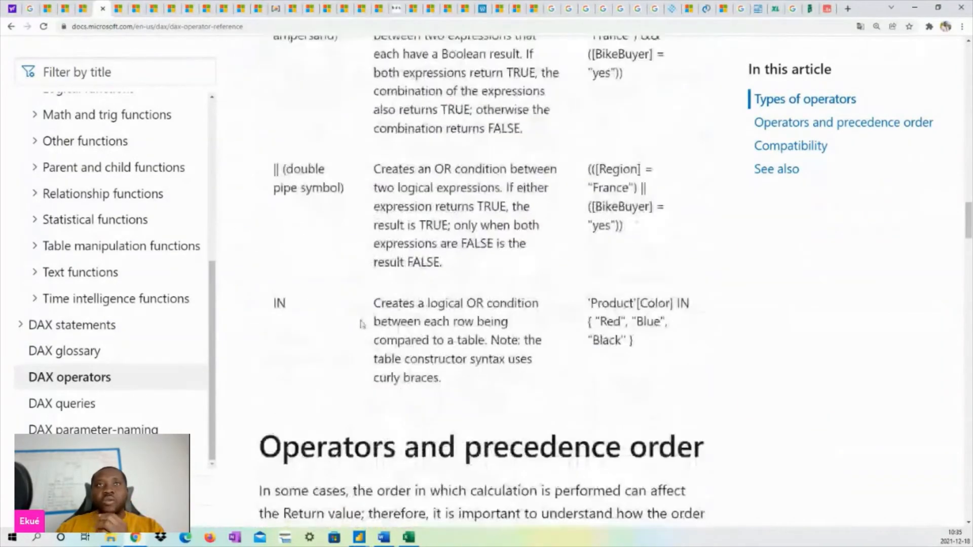
Step: Review the operator precedence, parentheses and data type compatibility sections of the DAX operators article
{"action": "scroll", "coordinate": [361, 322], "scroll_direction": "down", "scroll_amount": 10}
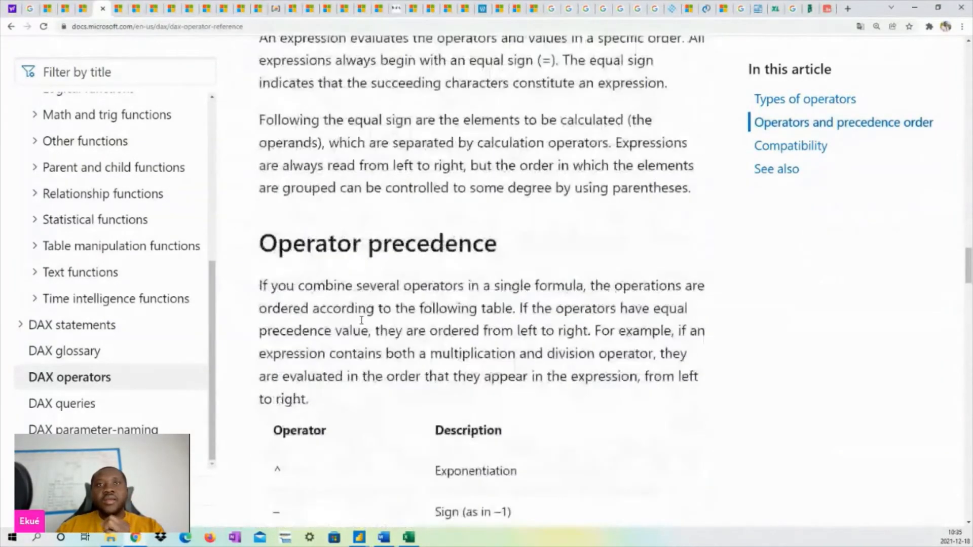
{"action": "scroll", "coordinate": [302, 264], "scroll_direction": "down", "scroll_amount": 4}
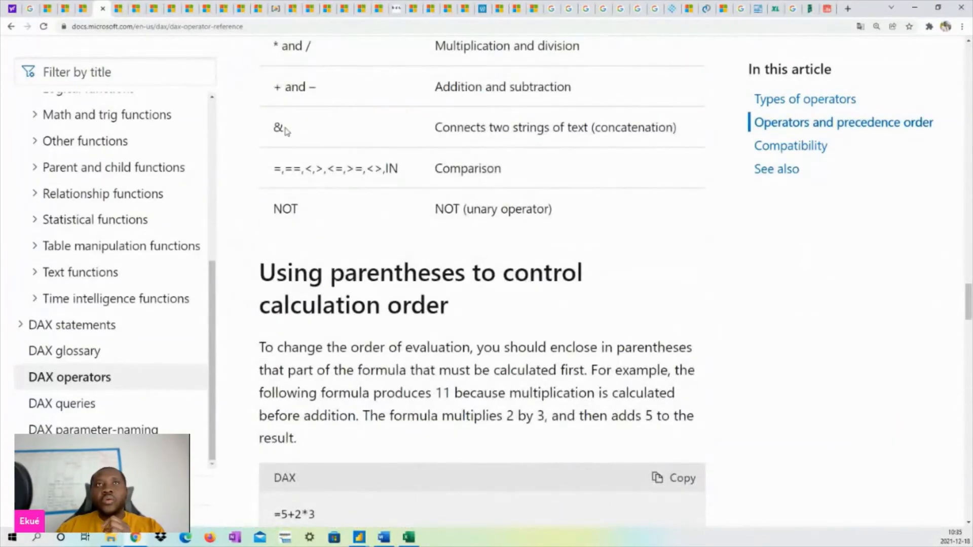
{"action": "scroll", "coordinate": [339, 298], "scroll_direction": "down", "scroll_amount": 20}
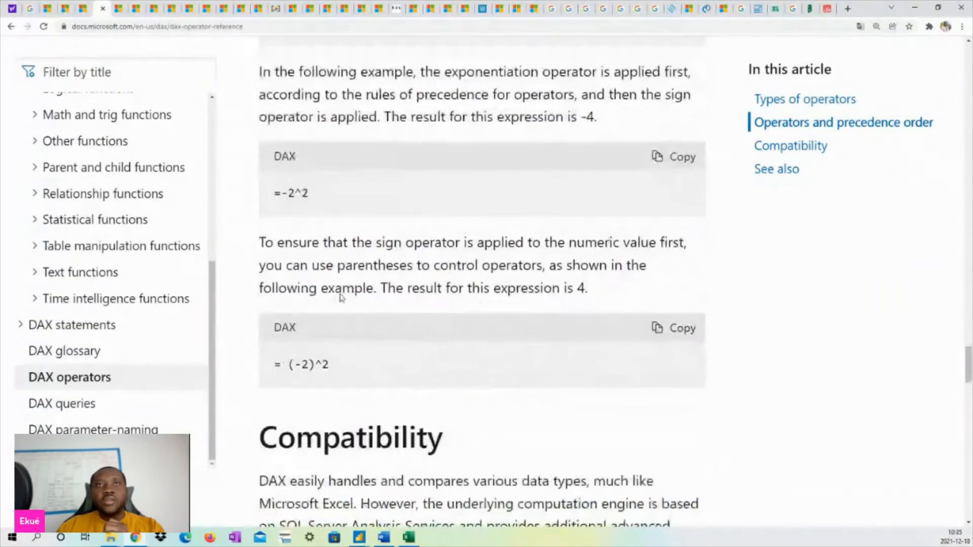
{"action": "scroll", "coordinate": [341, 298], "scroll_direction": "down", "scroll_amount": 20}
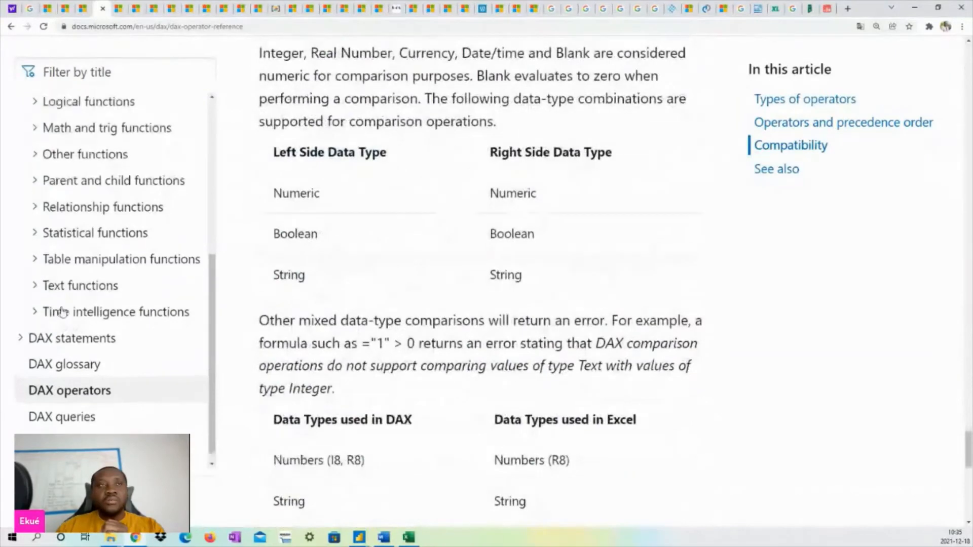
Step: Look over the entries under DAX statements, and collapse the DAX statements and DAX functions groups
{"action": "scroll", "coordinate": [61, 311], "scroll_direction": "down", "scroll_amount": 1}
{"action": "left_click", "coordinate": [21, 327]}
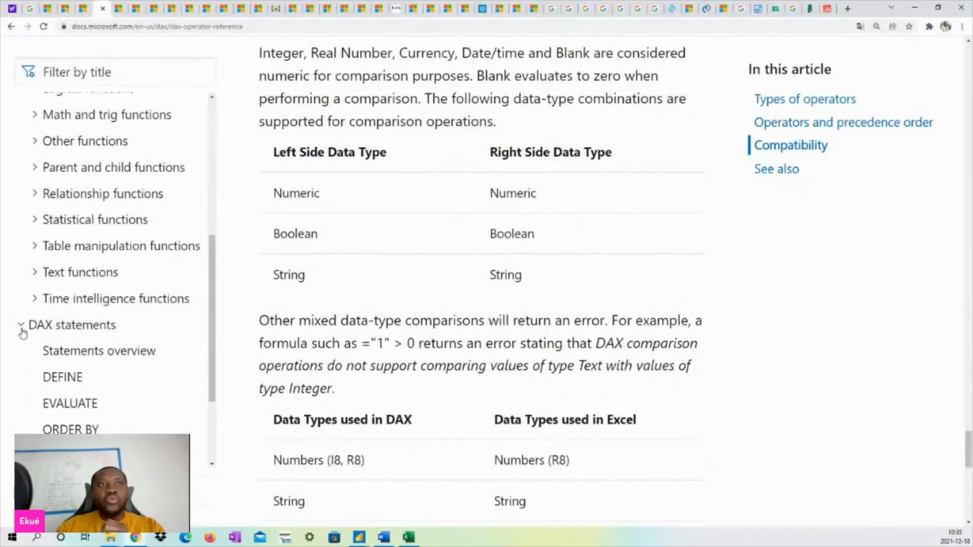
{"action": "scroll", "coordinate": [30, 324], "scroll_direction": "up", "scroll_amount": 6}
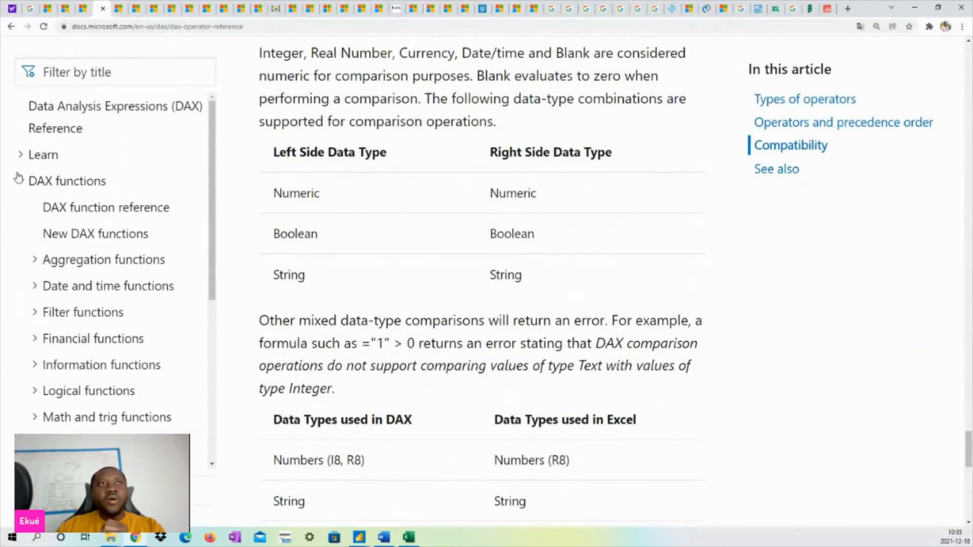
{"action": "left_click", "coordinate": [20, 180]}
Step: Return to the Data Analysis Expressions (DAX) Reference landing page and look over its Functions, Learn about DAX and Understand sections
{"action": "scroll", "coordinate": [50, 183], "scroll_direction": "up", "scroll_amount": 15}
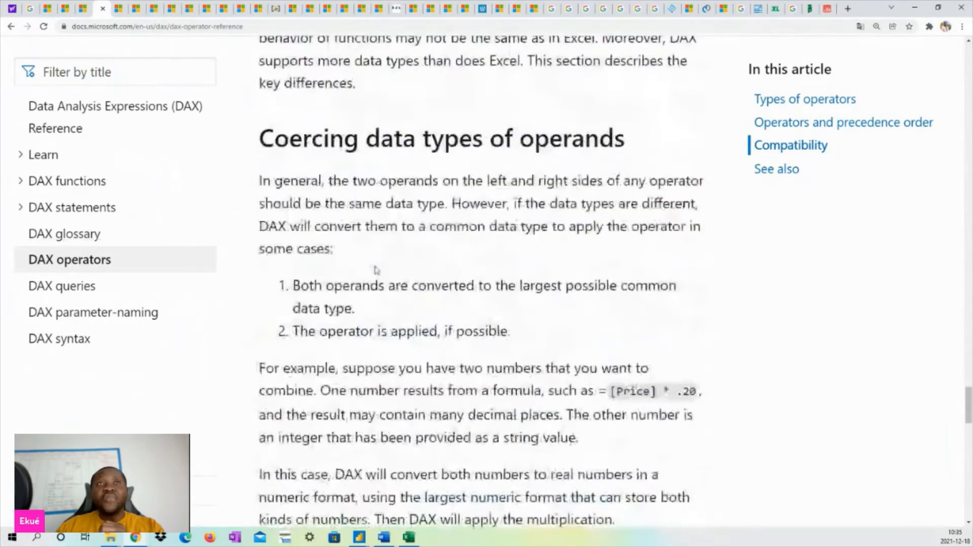
{"action": "scroll", "coordinate": [89, 186], "scroll_direction": "up", "scroll_amount": 10}
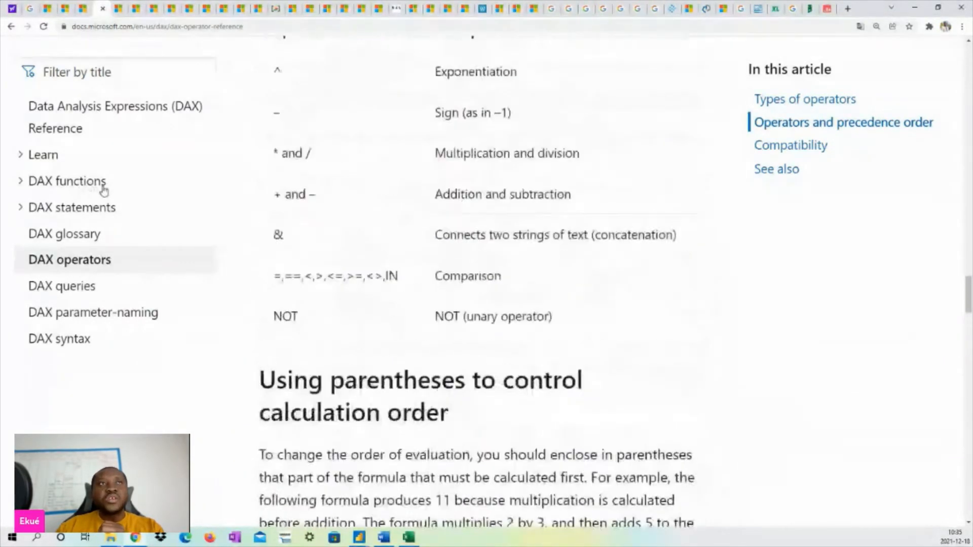
{"action": "left_click", "coordinate": [112, 117]}
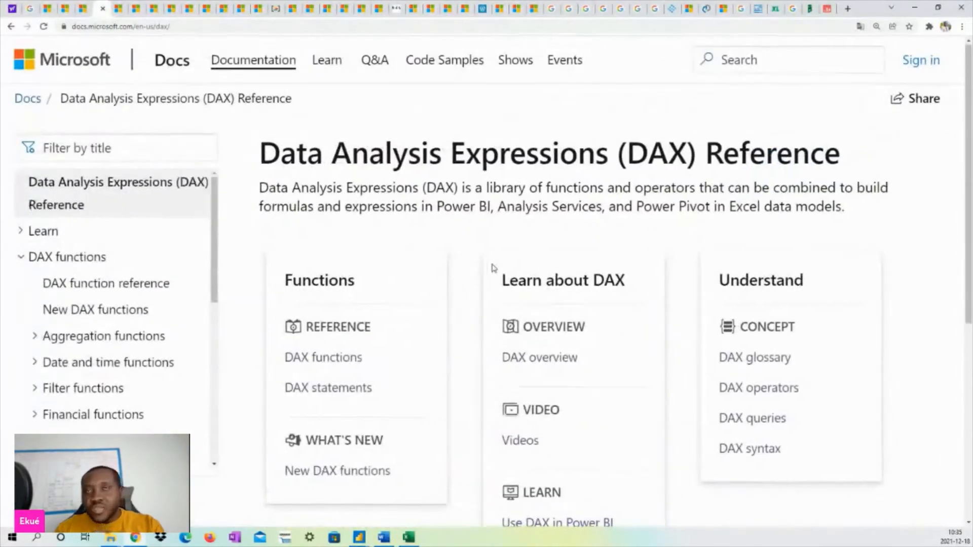
{"action": "scroll", "coordinate": [486, 263], "scroll_direction": "down", "scroll_amount": 2}
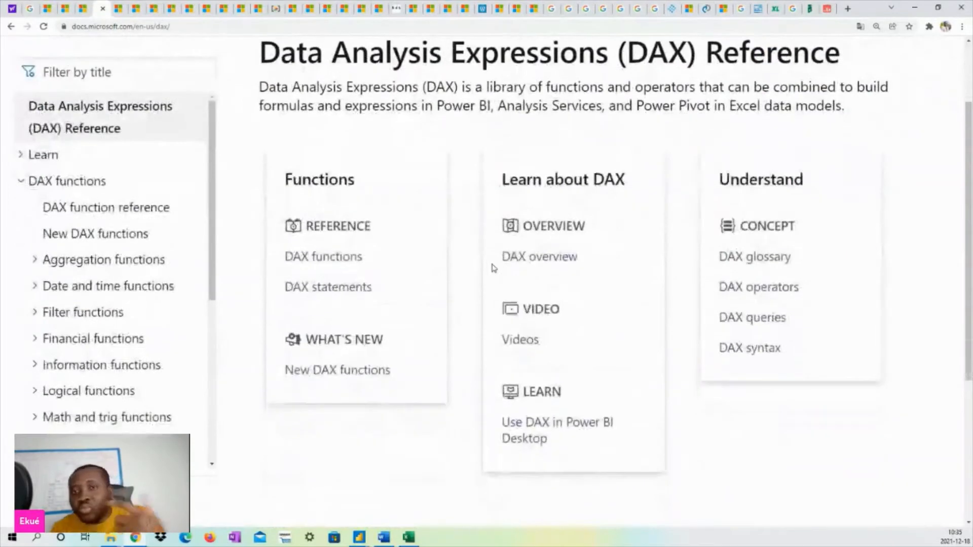
Step: Switch to the article Apply DAX basics in Power BI Desktop and review its Syntax section and introduction
{"action": "left_click", "coordinate": [118, 12]}
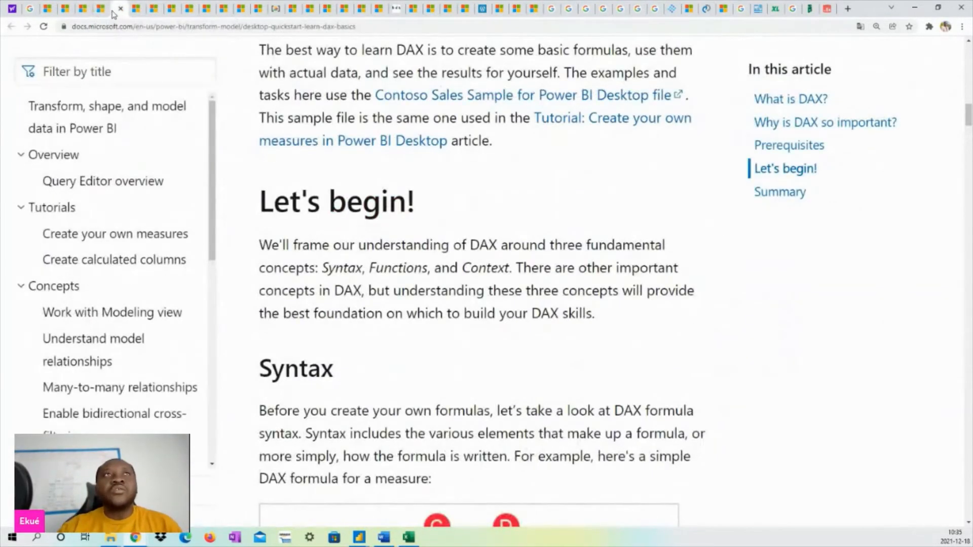
{"action": "left_click", "coordinate": [100, 10]}
{"action": "left_click", "coordinate": [117, 11]}
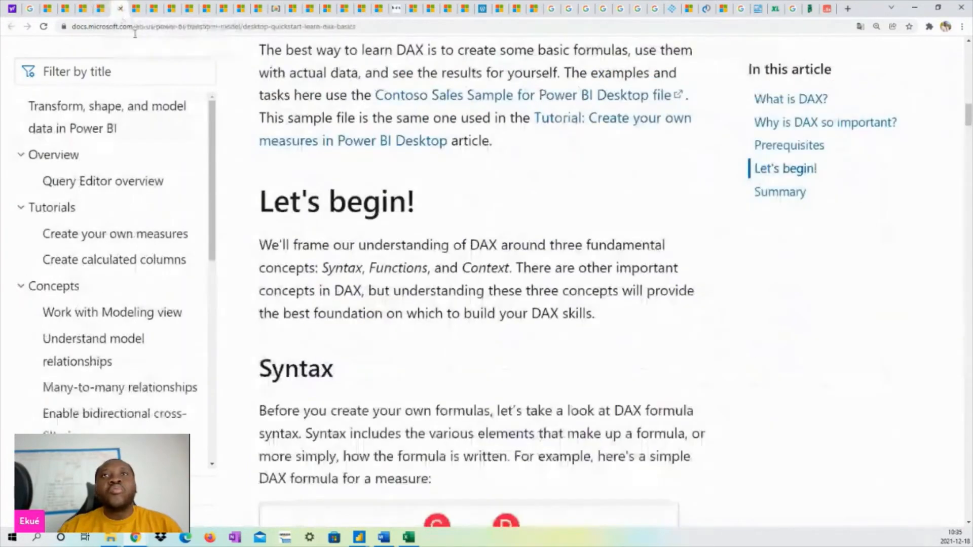
{"action": "scroll", "coordinate": [458, 275], "scroll_direction": "down", "scroll_amount": 3}
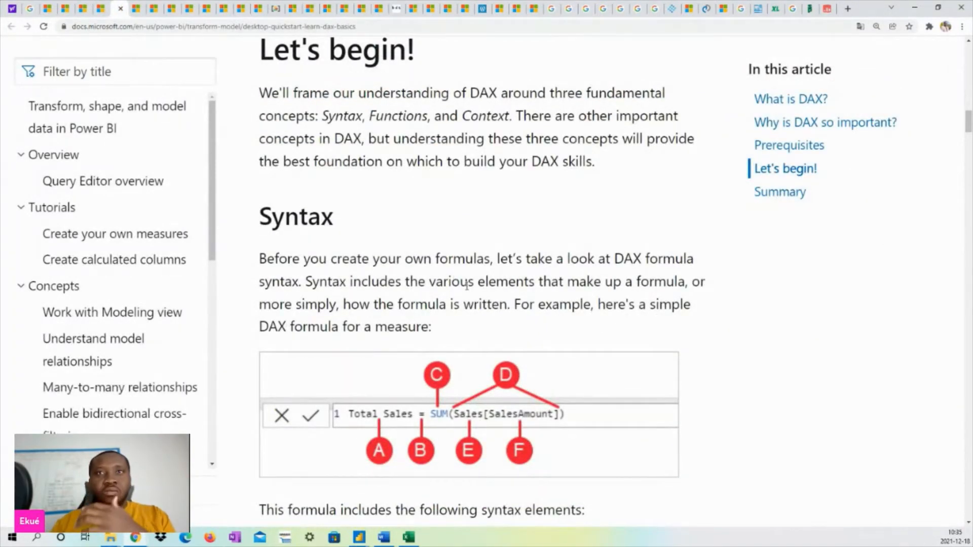
{"action": "scroll", "coordinate": [461, 281], "scroll_direction": "up", "scroll_amount": 8}
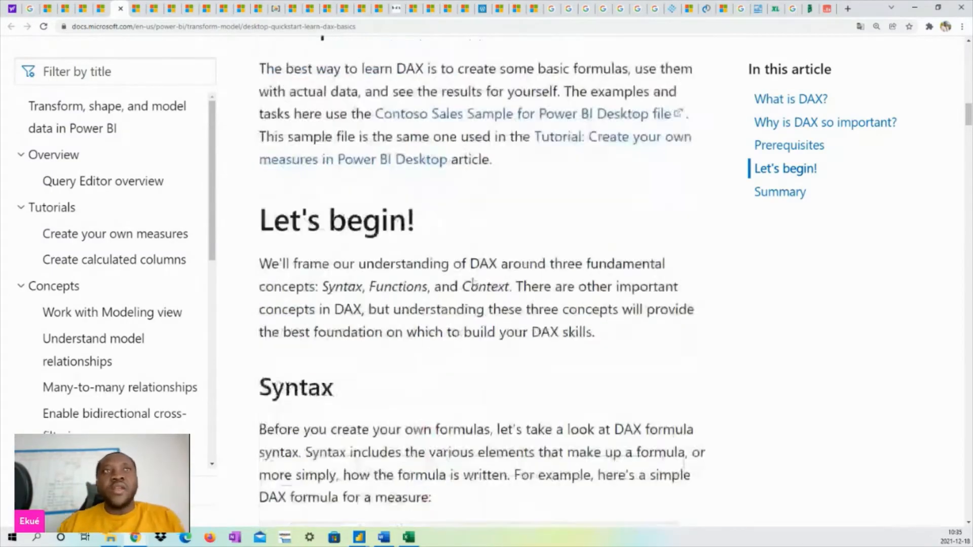
{"action": "scroll", "coordinate": [504, 272], "scroll_direction": "up", "scroll_amount": 10}
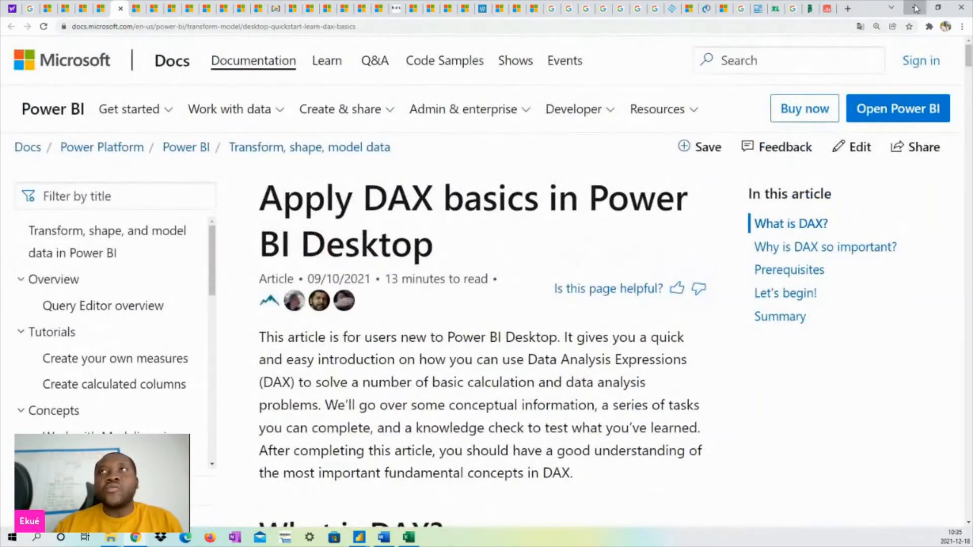
Step: Switch to the FICHIER_TEST_VARIABLE workbook in Excel, show the sheet without the TEST, SUM and FUNCTION columns, and save and close the file
{"action": "left_click", "coordinate": [916, 8]}
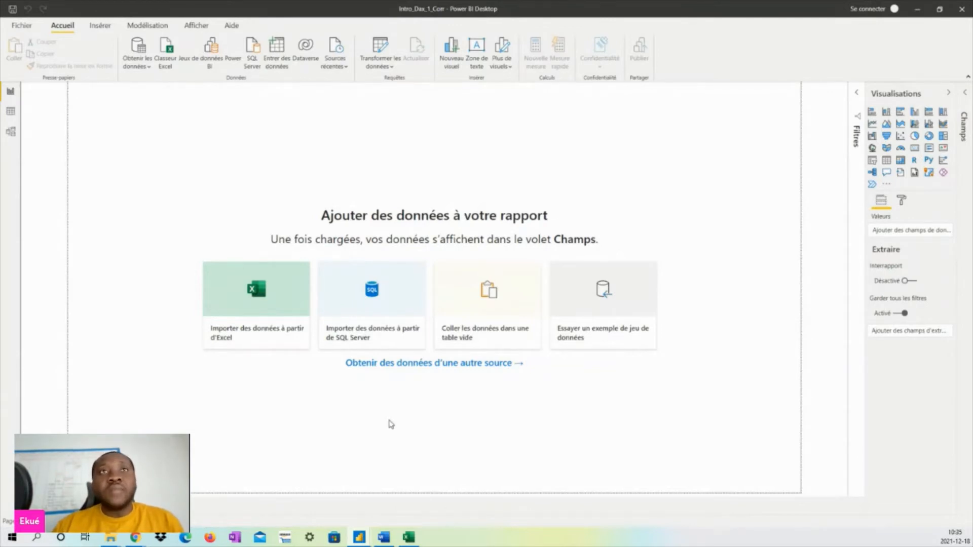
{"action": "left_click", "coordinate": [409, 537]}
{"action": "left_click", "coordinate": [425, 302]}
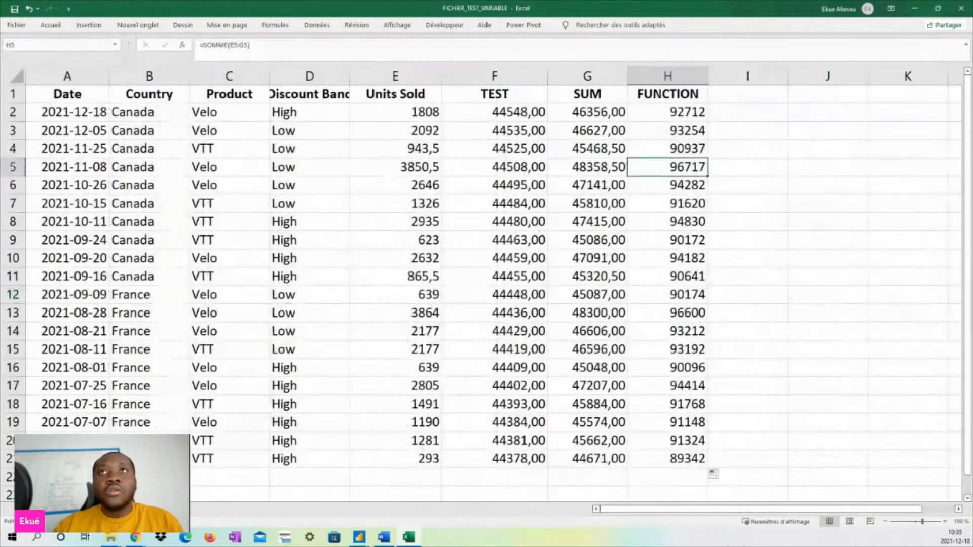
{"action": "right_click", "coordinate": [95, 508]}
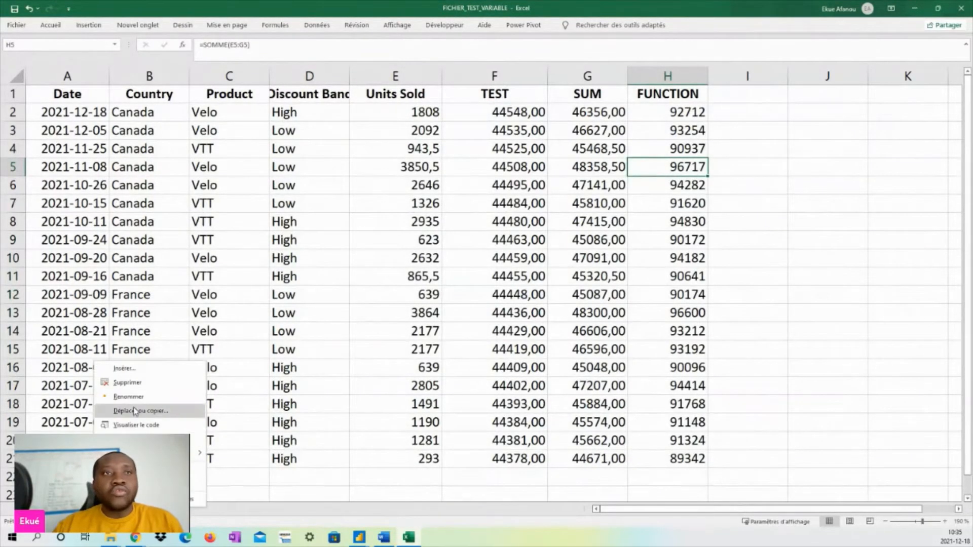
{"action": "left_click", "coordinate": [60, 338]}
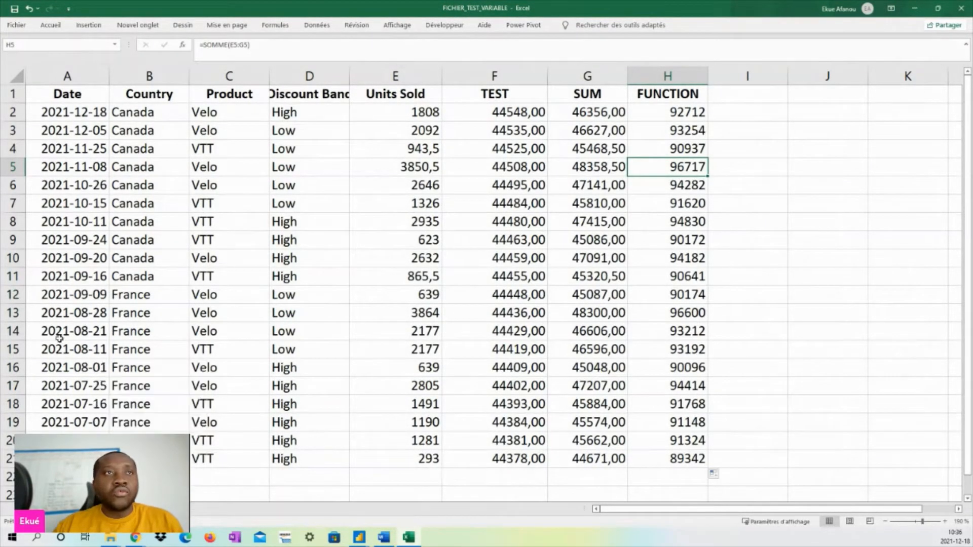
{"action": "left_click", "coordinate": [16, 9]}
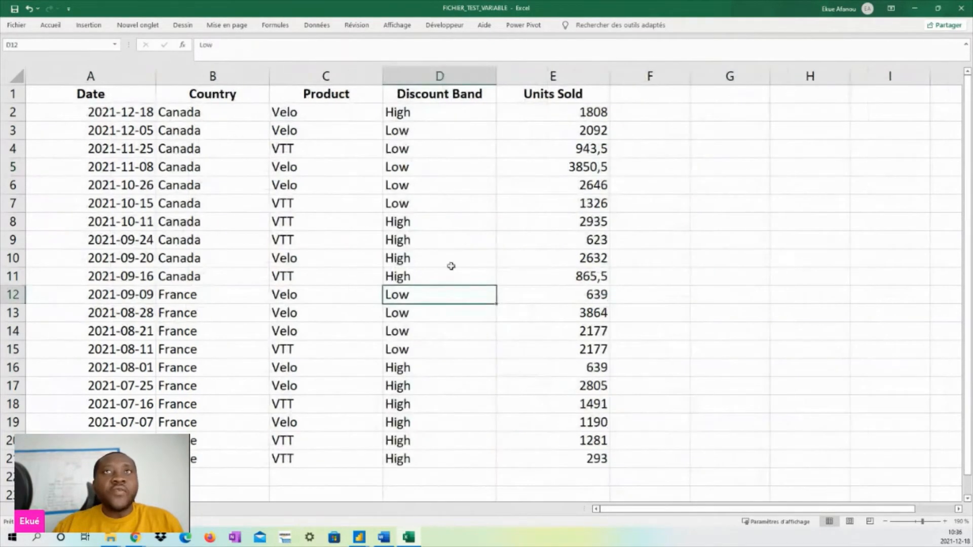
{"action": "left_click", "coordinate": [959, 9]}
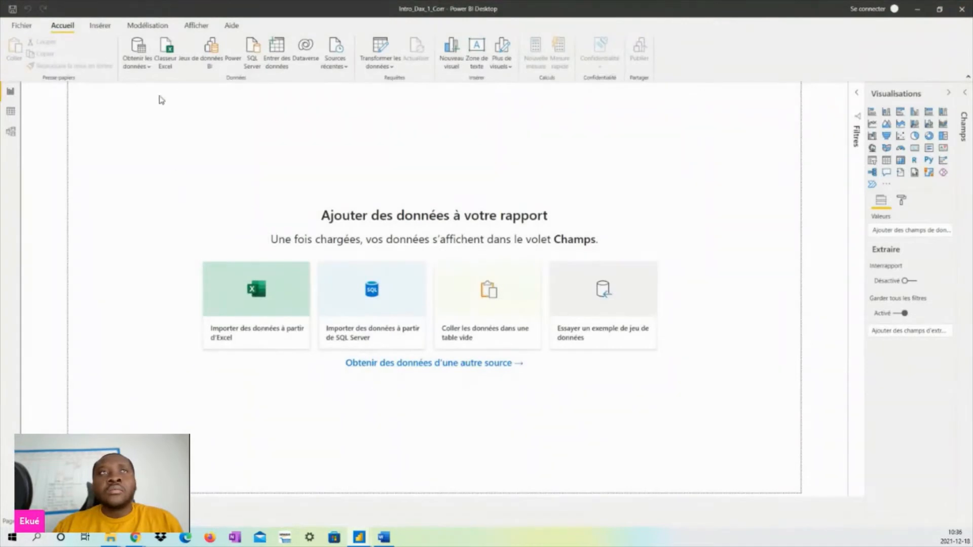
Step: Import the Feuil1 sheet from the FICHIER_TEST_VARIABLE Excel workbook into the Intro_Dax_1_Corr Power BI report
{"action": "left_click", "coordinate": [148, 68]}
{"action": "left_click", "coordinate": [156, 100]}
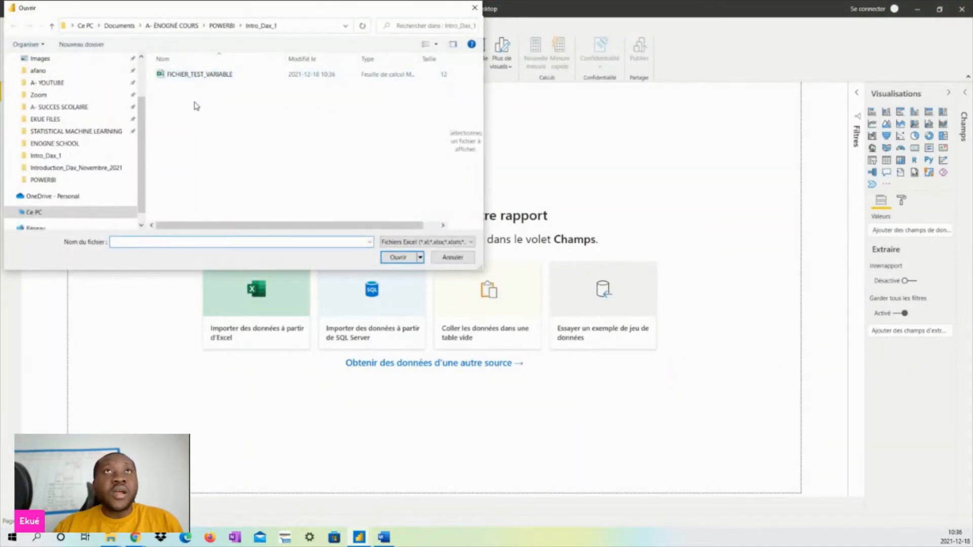
{"action": "left_click", "coordinate": [211, 77]}
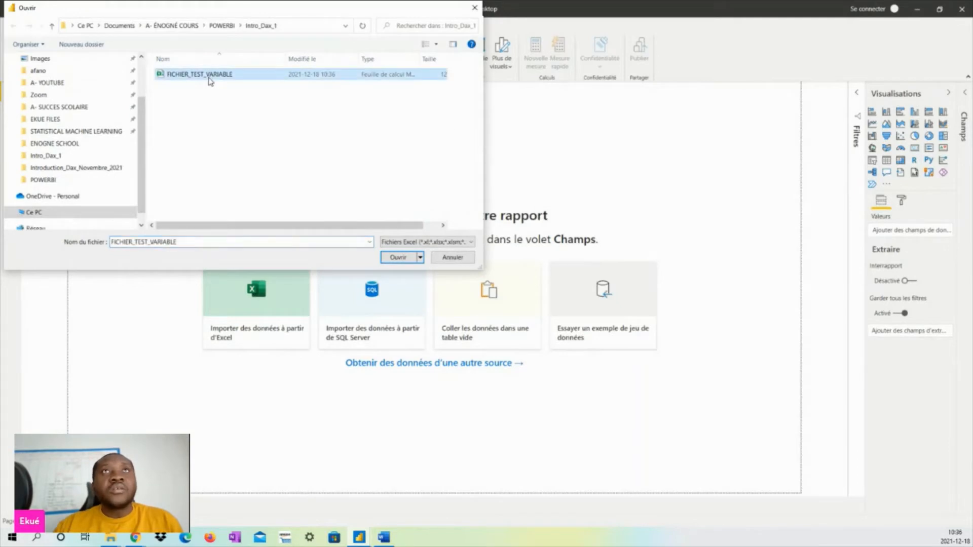
{"action": "left_click", "coordinate": [400, 257]}
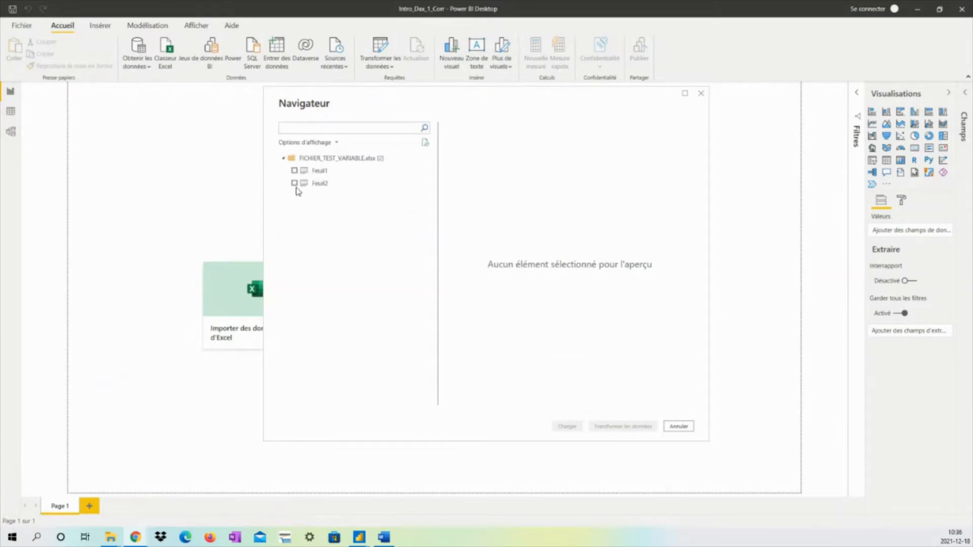
{"action": "left_click", "coordinate": [293, 171]}
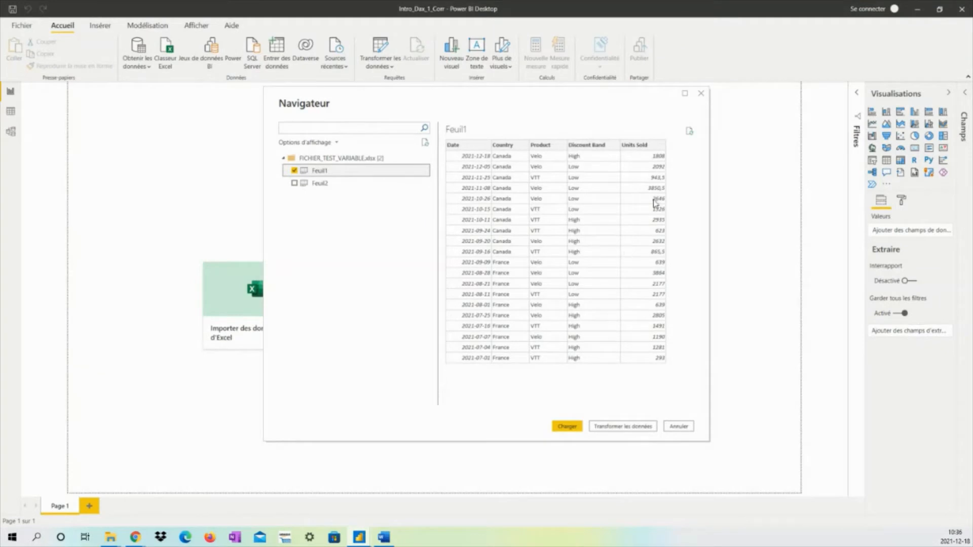
{"action": "left_click_drag", "start_coordinate": [708, 225], "coordinate": [774, 225]}
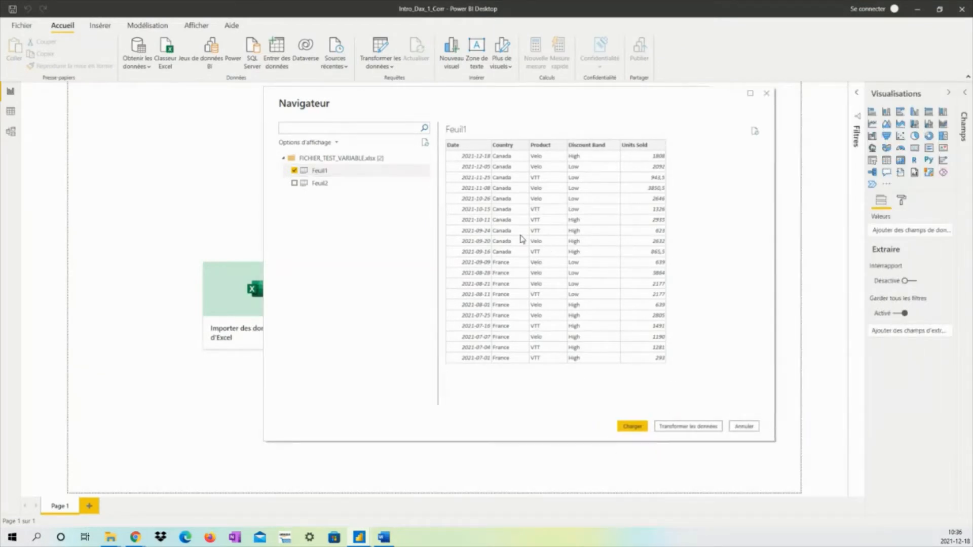
{"action": "left_click", "coordinate": [632, 427]}
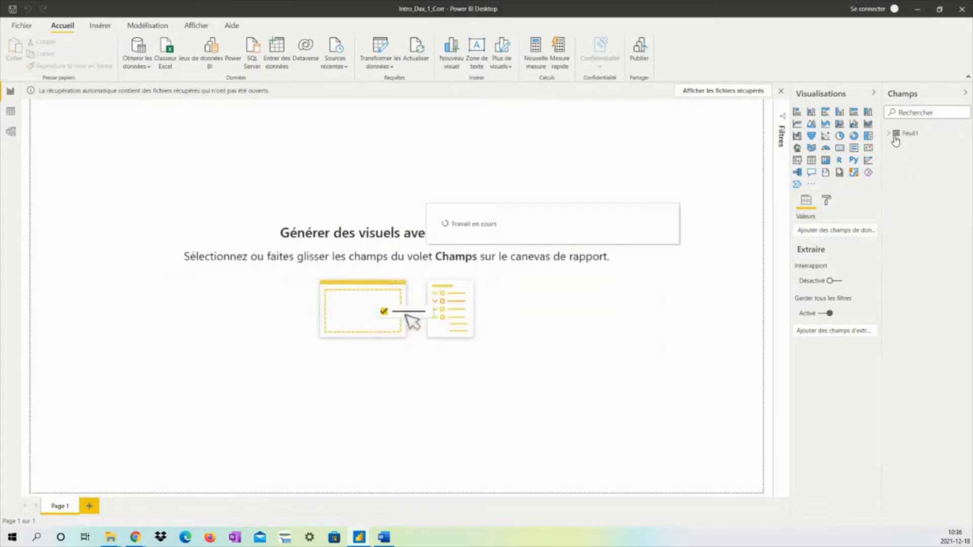
{"action": "left_click", "coordinate": [888, 133]}
{"action": "left_click", "coordinate": [969, 136]}
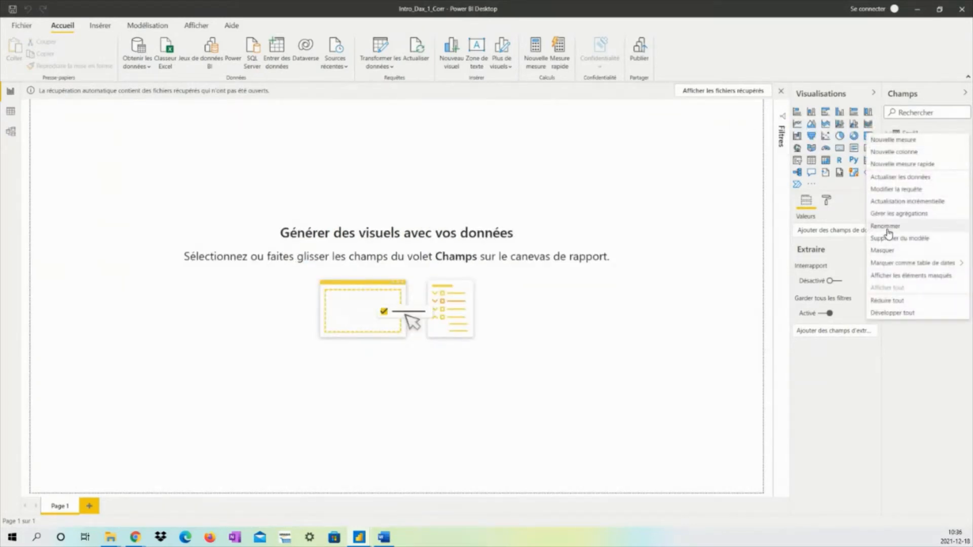
{"action": "left_click", "coordinate": [641, 146]}
{"action": "left_click", "coordinate": [888, 133]}
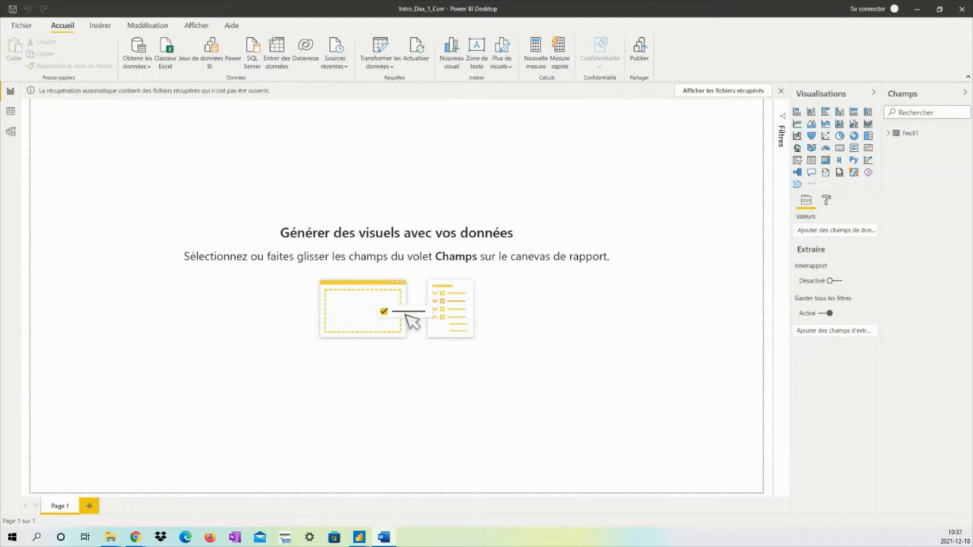
Step: Switch to the Word notes on where DAX formulas are used, enlarge them and highlight "Calculated columns" in the first item
{"action": "left_click_drag", "start_coordinate": [1, 22], "coordinate": [563, 129]}
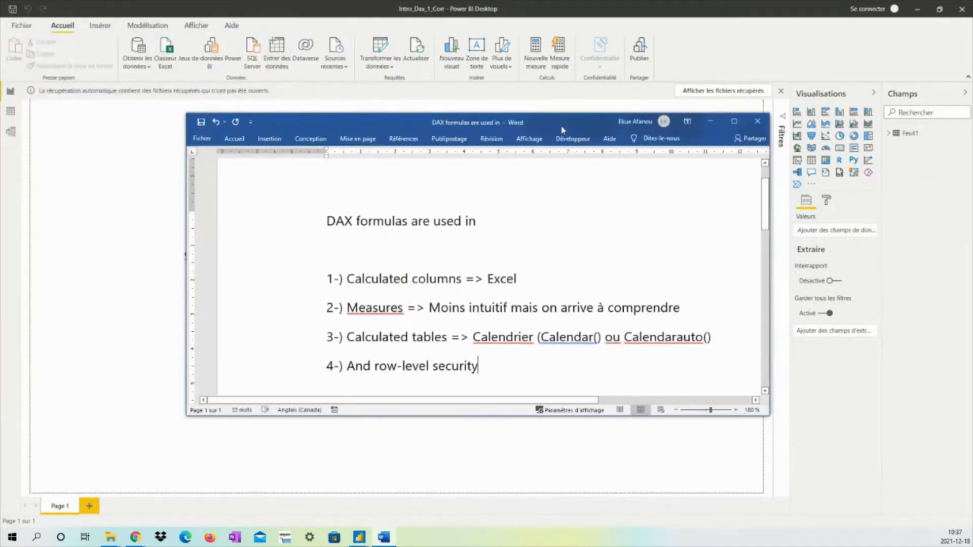
{"action": "left_click", "coordinate": [734, 125]}
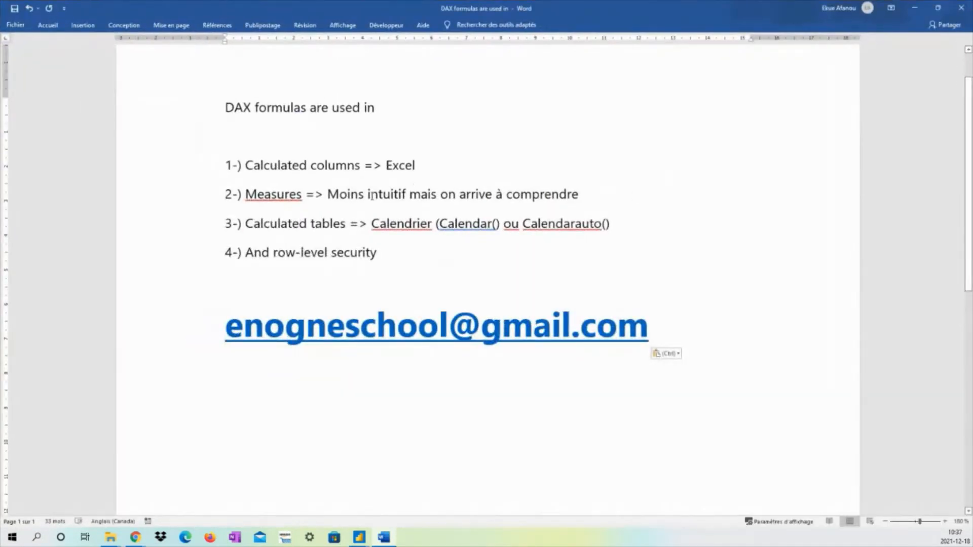
{"action": "scroll", "coordinate": [372, 197], "scroll_direction": "up", "scroll_amount": 9}
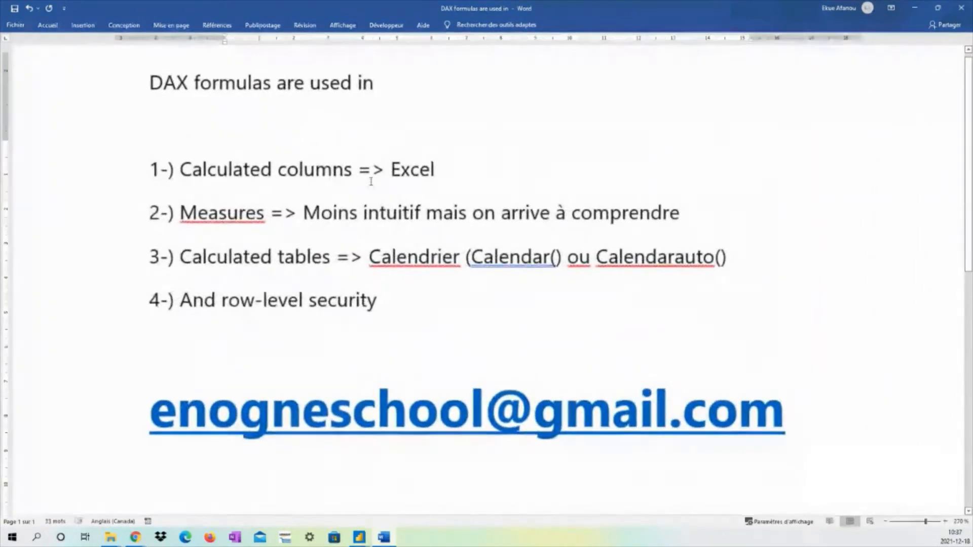
{"action": "left_click_drag", "start_coordinate": [354, 172], "coordinate": [182, 173]}
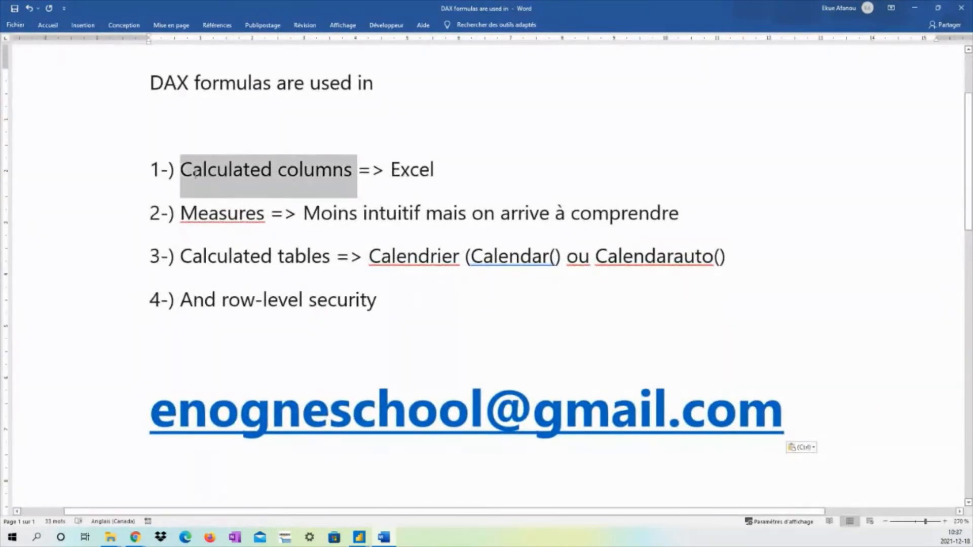
{"action": "left_click", "coordinate": [408, 188]}
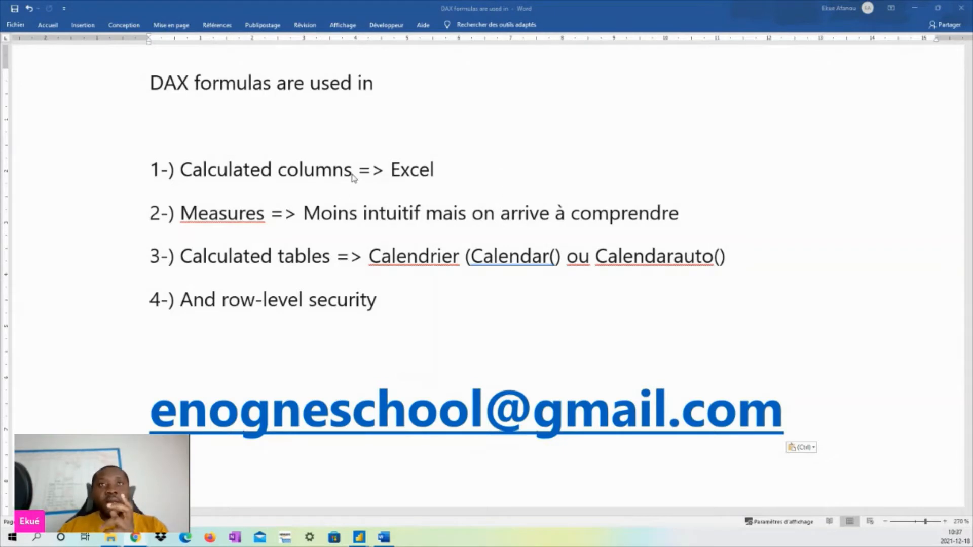
{"action": "left_click_drag", "start_coordinate": [288, 171], "coordinate": [203, 169]}
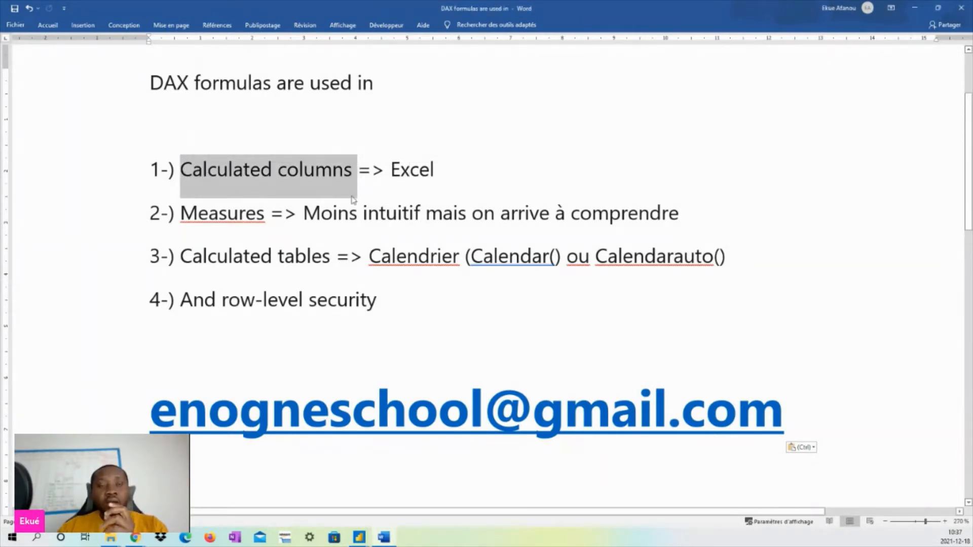
Step: Review the listed uses of DAX formulas: calculated columns, measures, calculated tables and row-level security
{"action": "left_click", "coordinate": [411, 195]}
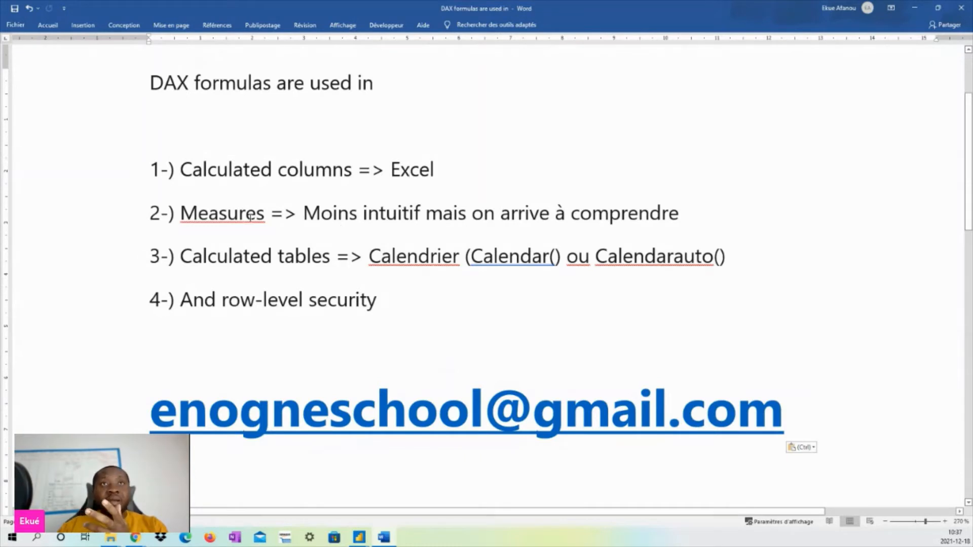
{"action": "left_click_drag", "start_coordinate": [265, 217], "coordinate": [180, 217]}
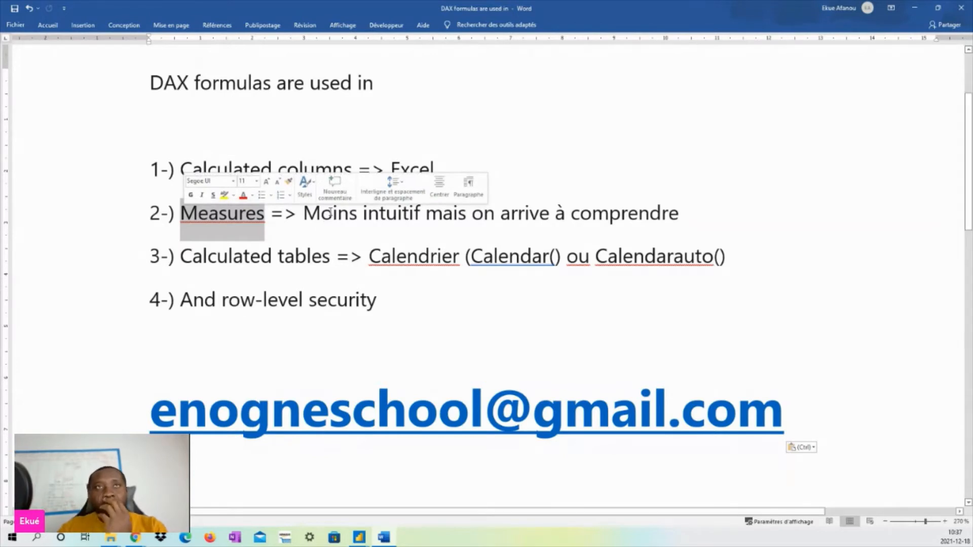
{"action": "left_click_drag", "start_coordinate": [332, 264], "coordinate": [191, 264]}
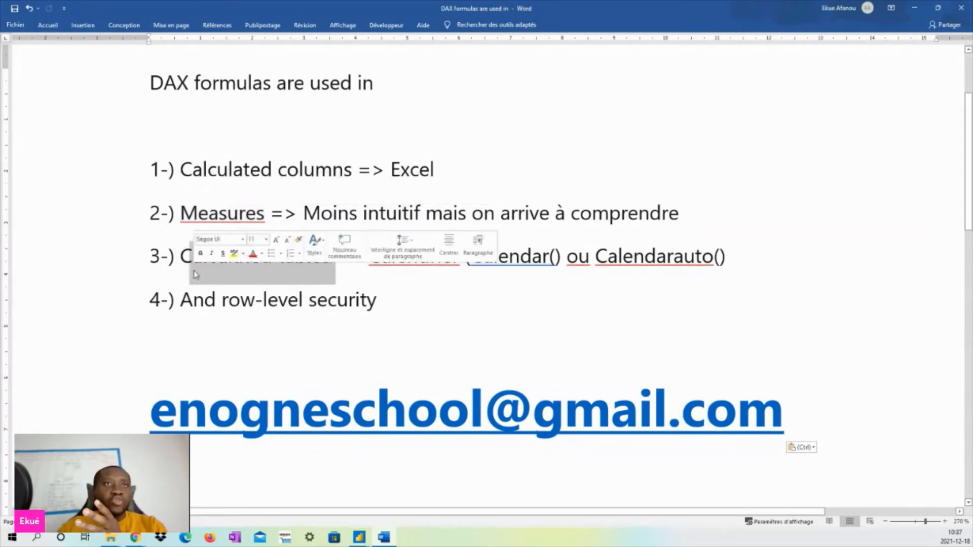
{"action": "left_click", "coordinate": [340, 272]}
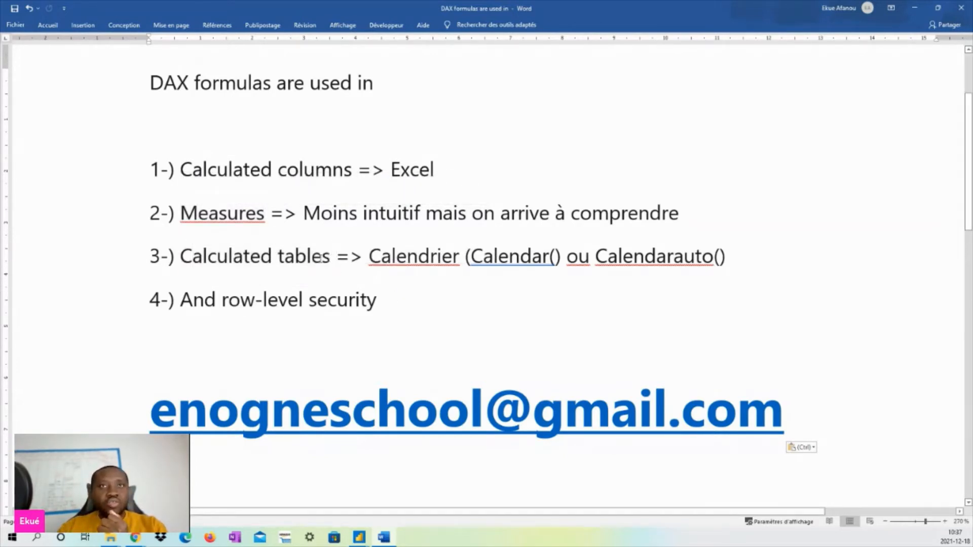
{"action": "left_click_drag", "start_coordinate": [334, 264], "coordinate": [180, 264]}
{"action": "left_click_drag", "start_coordinate": [385, 303], "coordinate": [190, 308]}
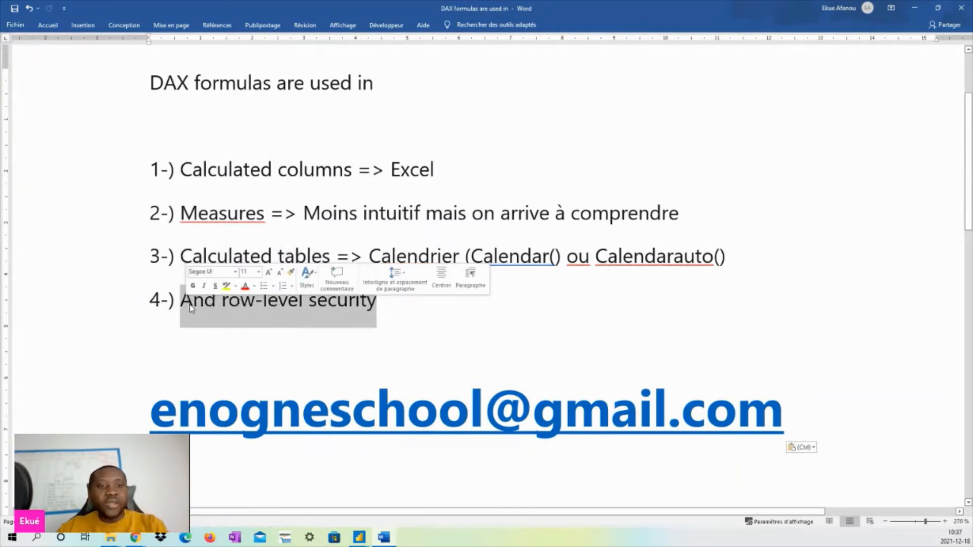
{"action": "left_click", "coordinate": [439, 316]}
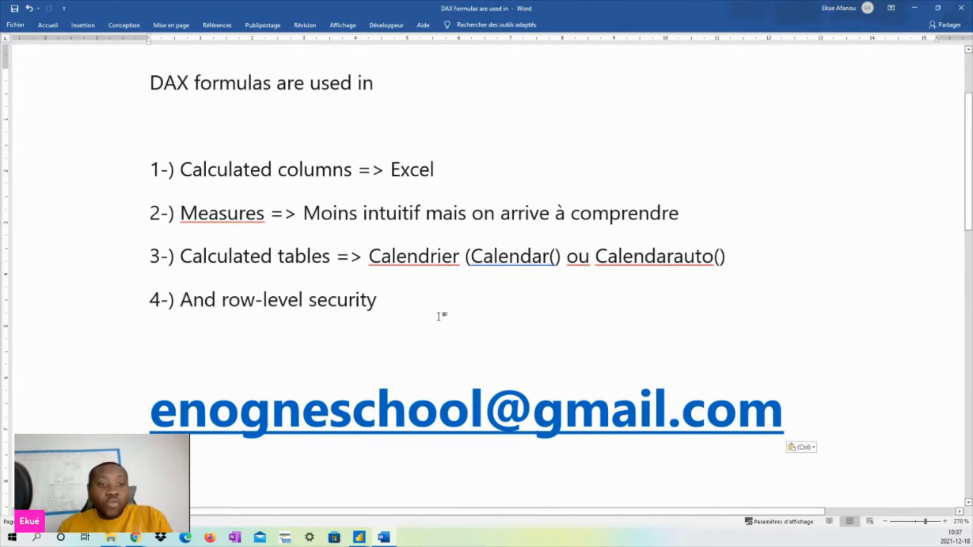
{"action": "scroll", "coordinate": [436, 315], "scroll_direction": "up", "scroll_amount": 1}
{"action": "scroll", "coordinate": [436, 315], "scroll_direction": "up", "scroll_amount": 7}
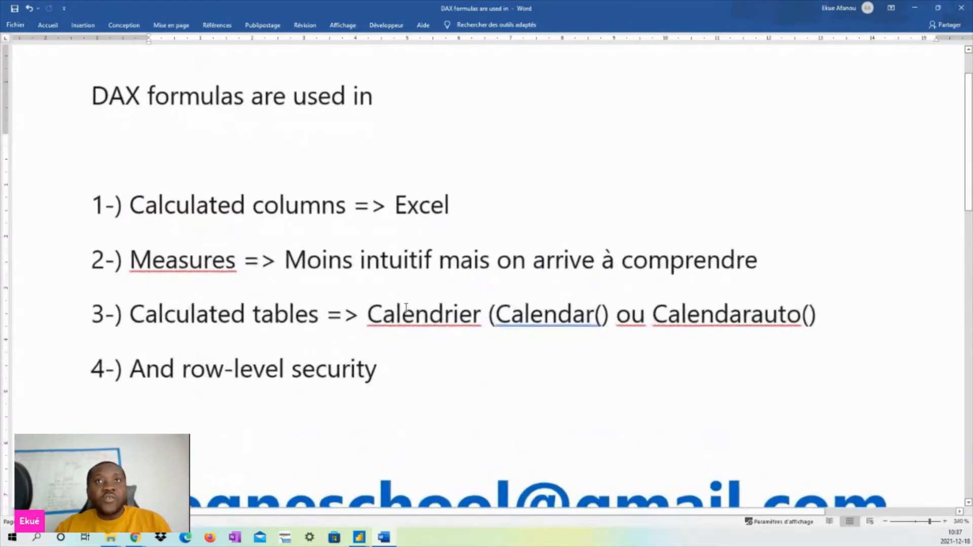
{"action": "left_click_drag", "start_coordinate": [349, 210], "coordinate": [155, 192]}
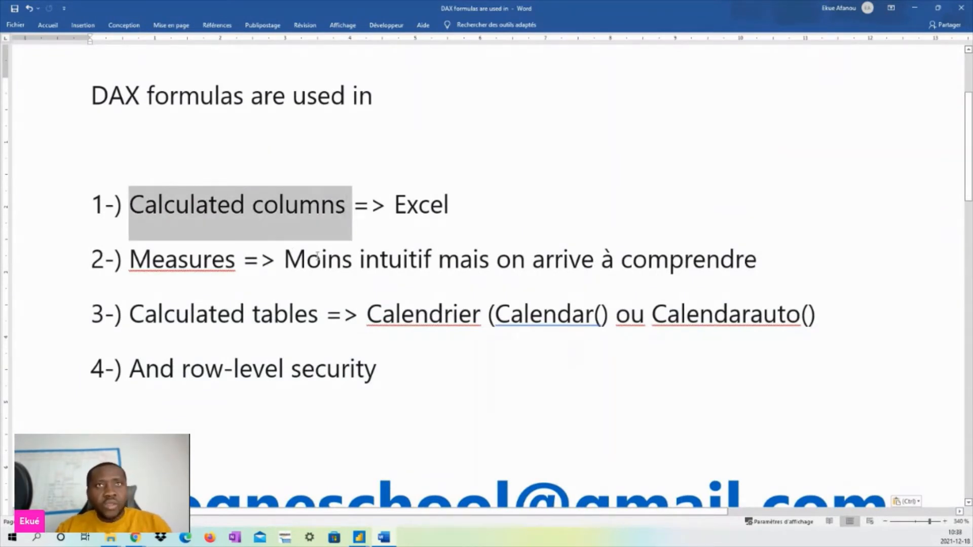
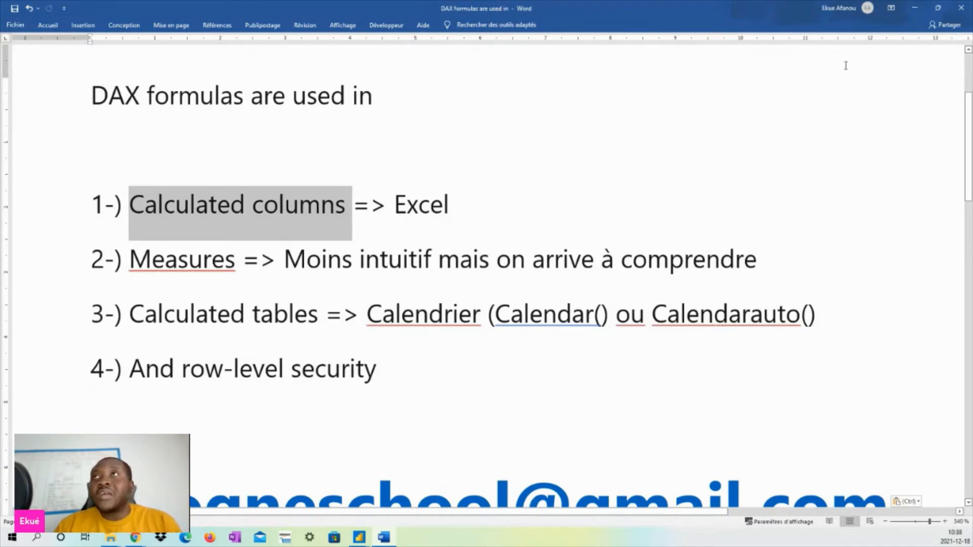
{"action": "left_click", "coordinate": [870, 134]}
Step: Switch to Power BI Desktop and insert a table visual with Feuil1's Country field, widening it and moving it towards the page centre
{"action": "left_click", "coordinate": [914, 8]}
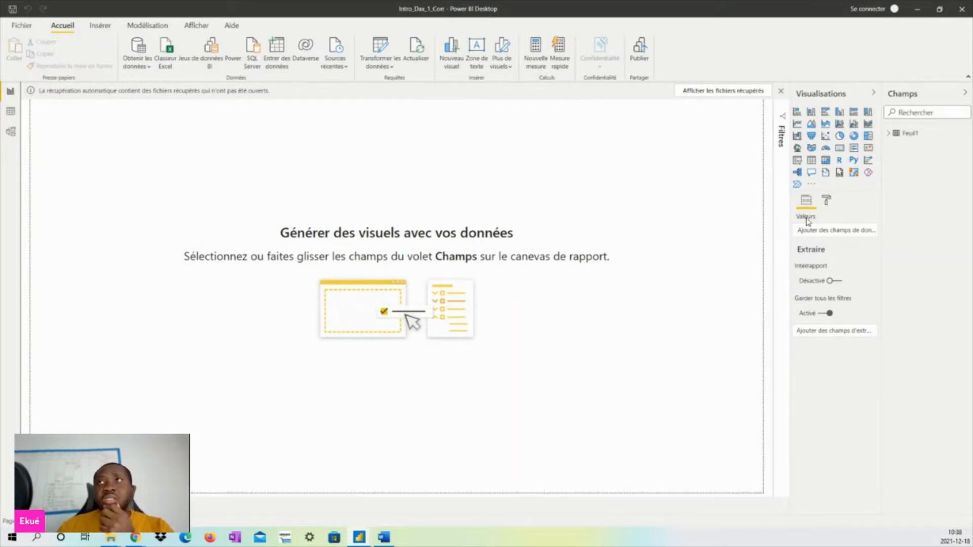
{"action": "left_click", "coordinate": [888, 133]}
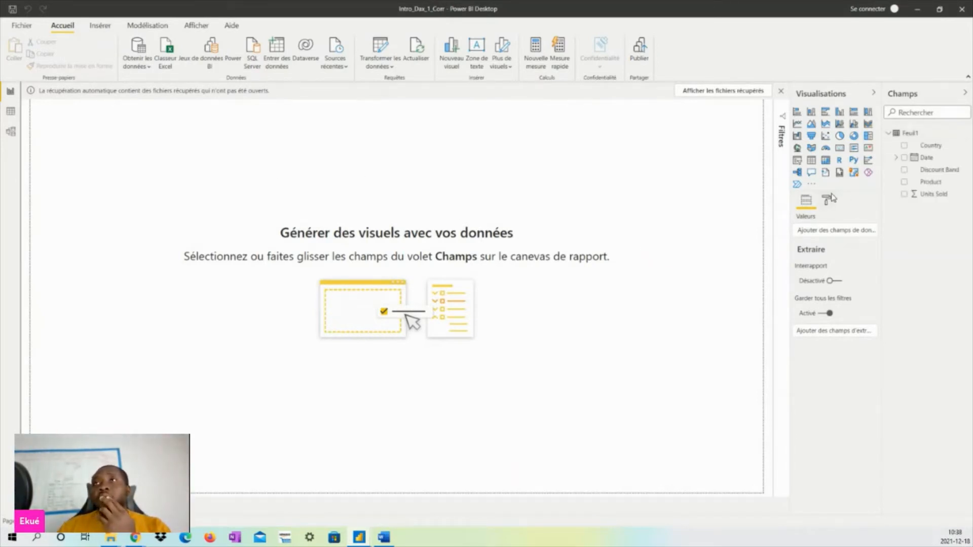
{"action": "left_click", "coordinate": [811, 162]}
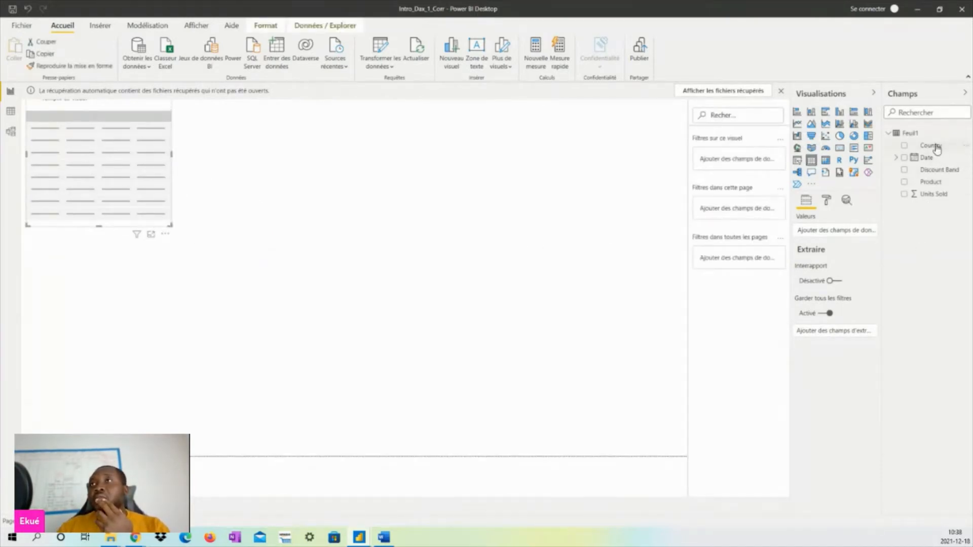
{"action": "left_click_drag", "start_coordinate": [935, 145], "coordinate": [830, 231]}
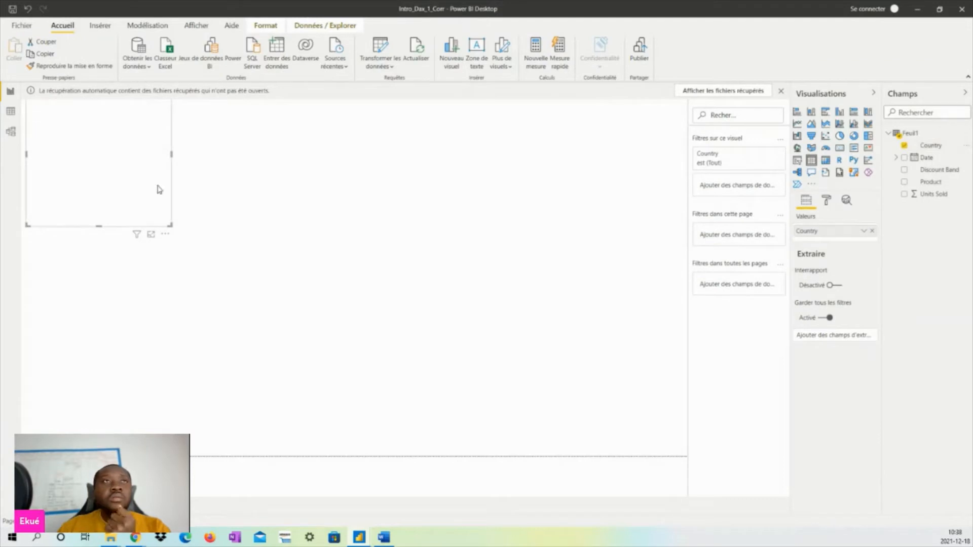
{"action": "left_click_drag", "start_coordinate": [162, 219], "coordinate": [517, 270]}
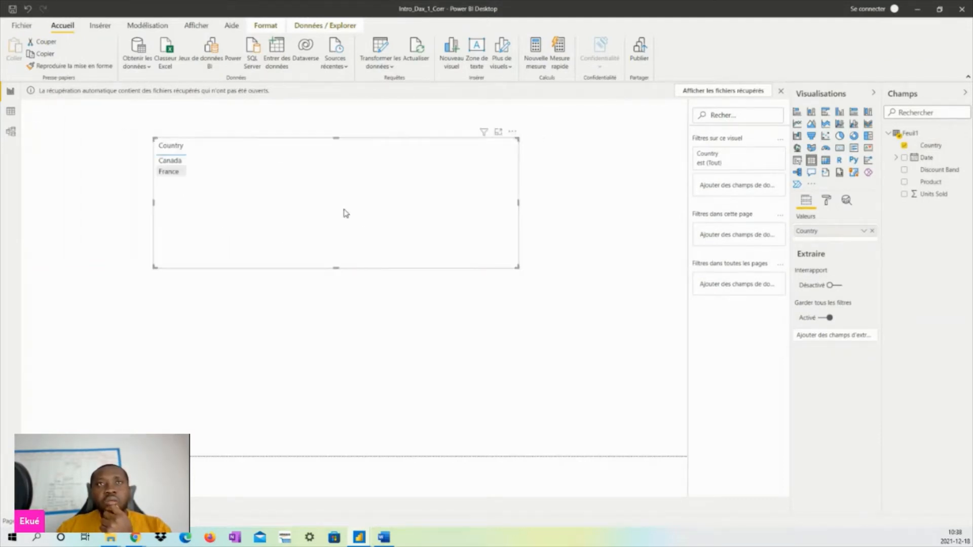
{"action": "left_click_drag", "start_coordinate": [343, 213], "coordinate": [417, 263]}
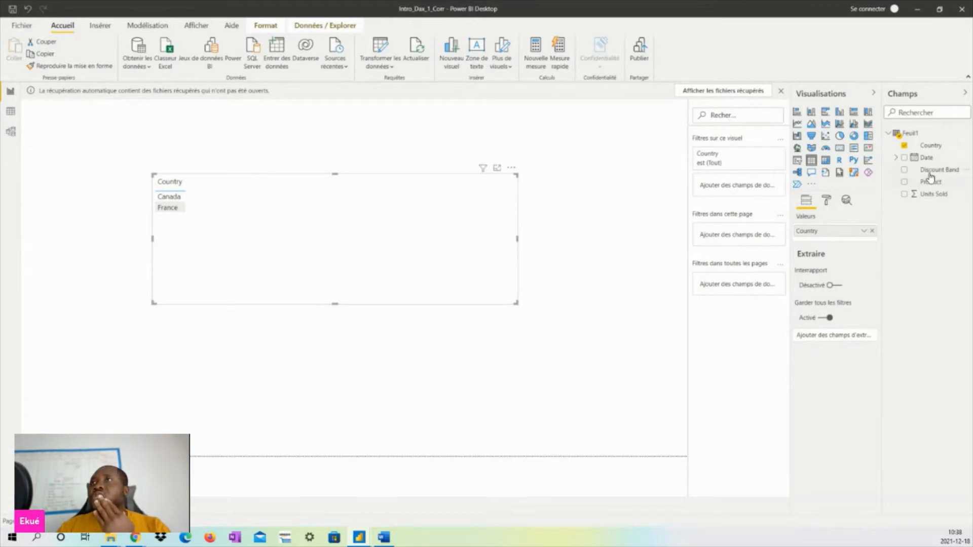
Step: Add the Product field to the table visual, enlarge the visual and shift it slightly
{"action": "left_click_drag", "start_coordinate": [931, 183], "coordinate": [838, 239]}
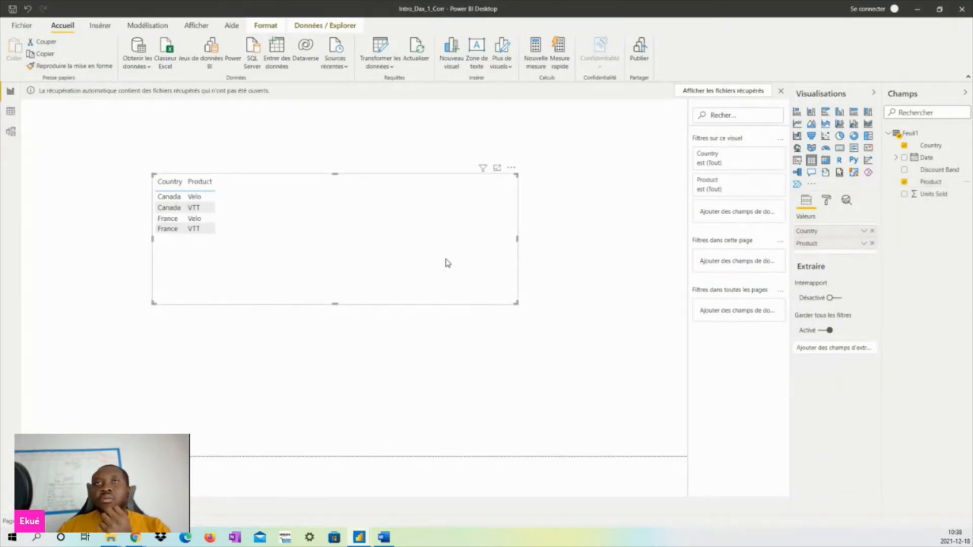
{"action": "left_click_drag", "start_coordinate": [513, 300], "coordinate": [569, 314]}
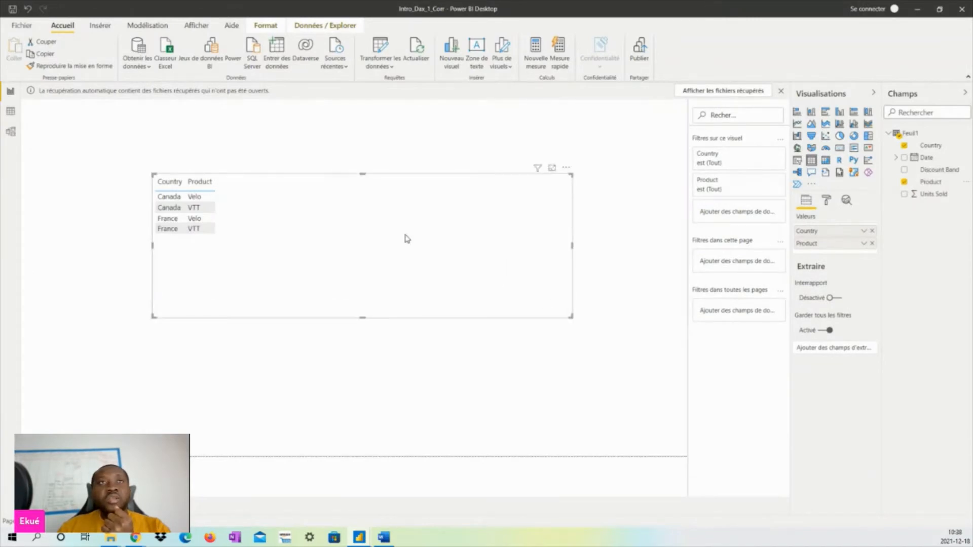
{"action": "left_click_drag", "start_coordinate": [405, 236], "coordinate": [381, 234]}
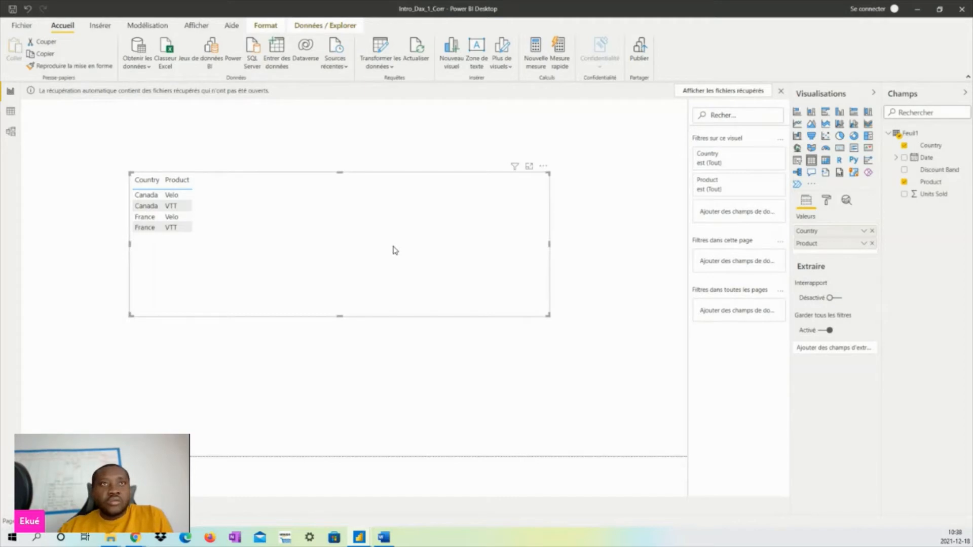
Step: Set the text size of the table's values to 30 pt, trying 20 pt first
{"action": "left_click", "coordinate": [828, 201]}
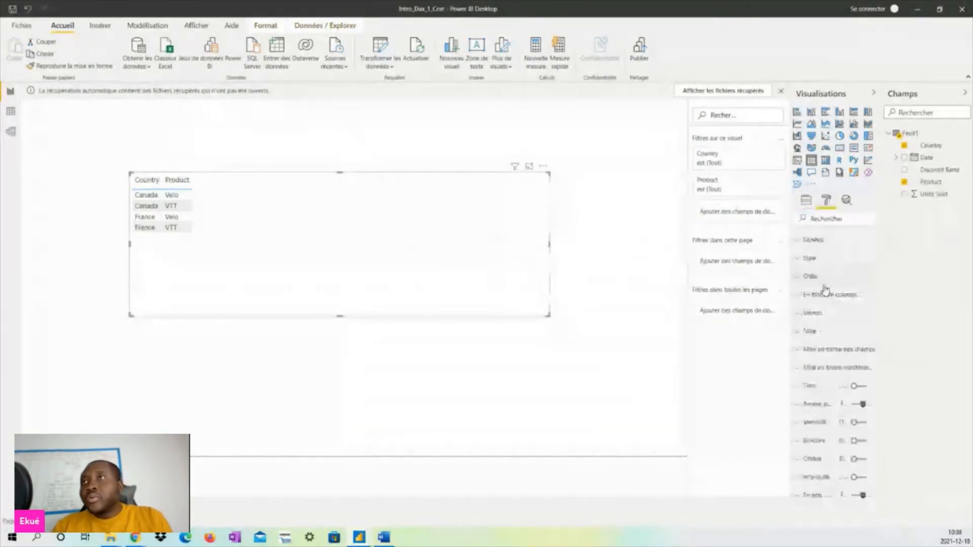
{"action": "left_click", "coordinate": [806, 313]}
{"action": "scroll", "coordinate": [823, 446], "scroll_direction": "down", "scroll_amount": 3}
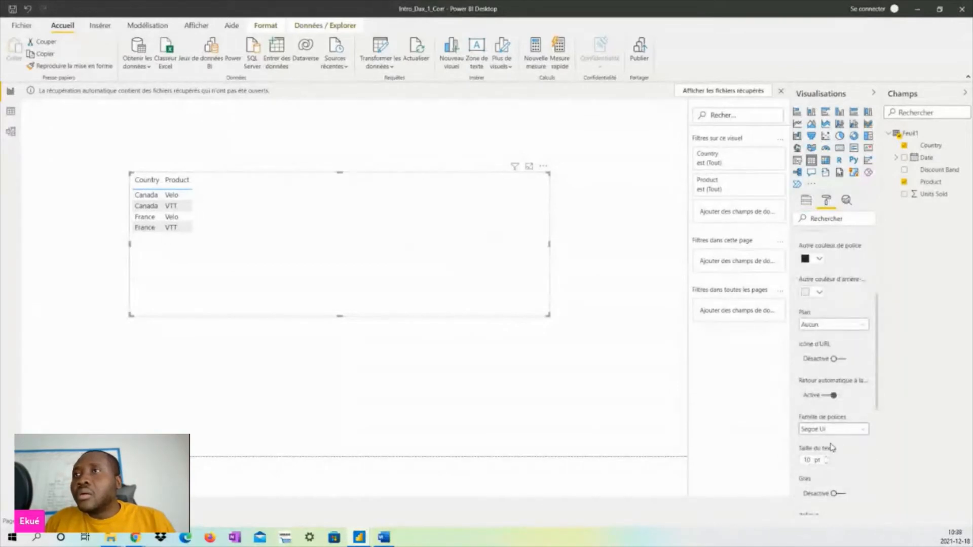
{"action": "left_click_drag", "start_coordinate": [813, 460], "coordinate": [797, 464]}
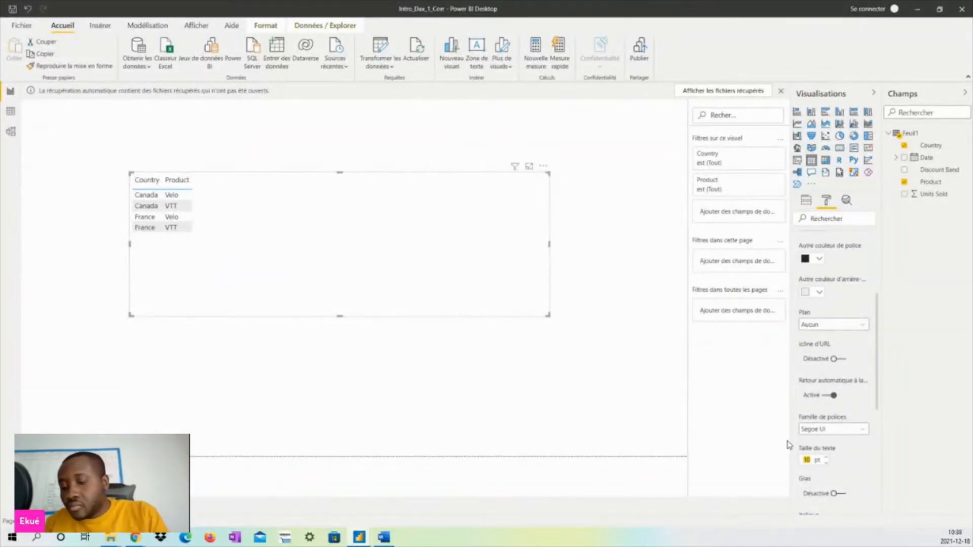
{"action": "type", "text": "20"}
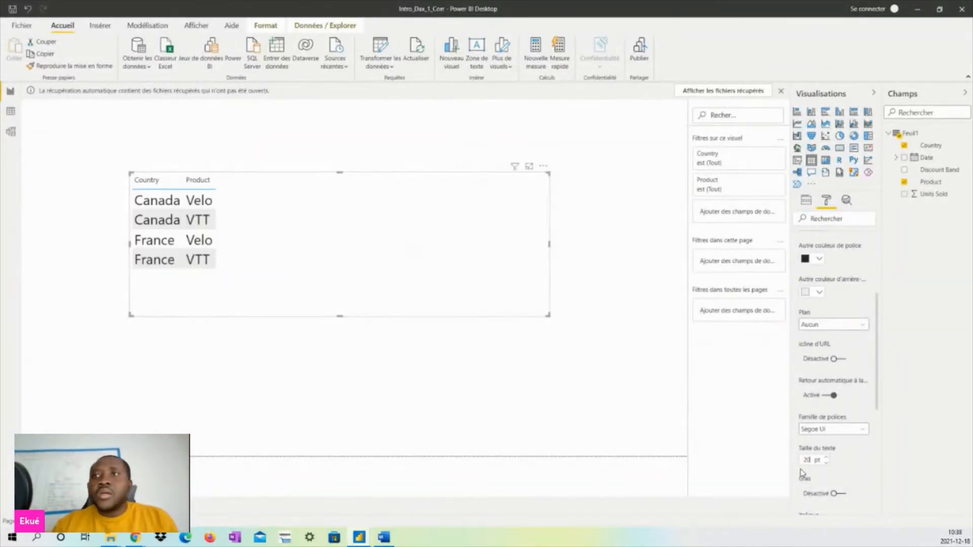
{"action": "left_click_drag", "start_coordinate": [811, 460], "coordinate": [800, 460]}
{"action": "type", "text": "30"}
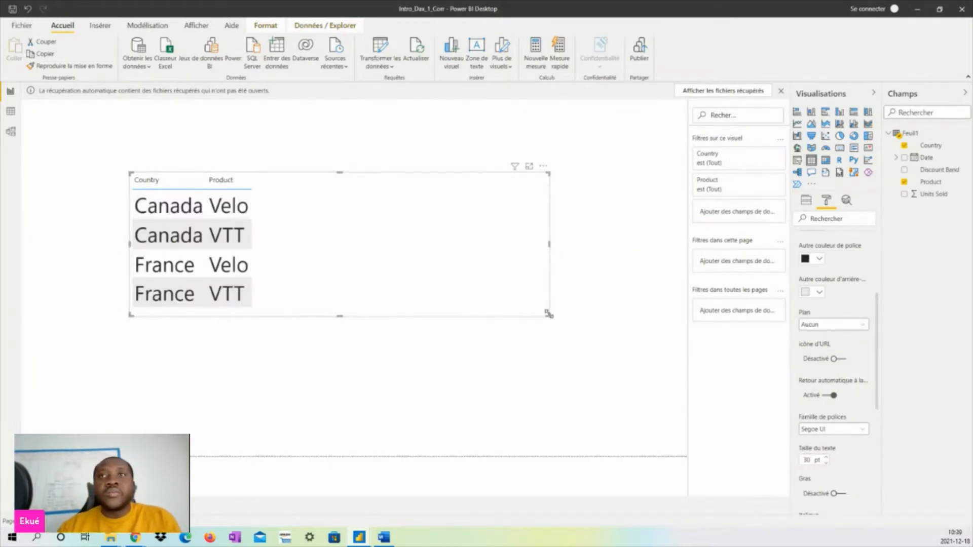
Step: Enlarge the table visual and reposition it so that it fills most of the report page
{"action": "left_click_drag", "start_coordinate": [548, 314], "coordinate": [625, 389]}
{"action": "left_click_drag", "start_coordinate": [392, 284], "coordinate": [382, 271]}
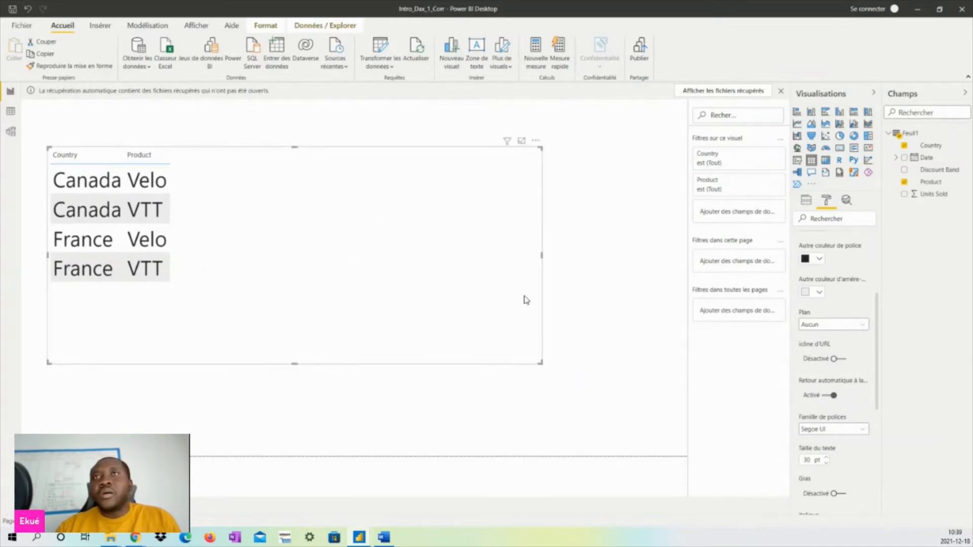
{"action": "left_click_drag", "start_coordinate": [541, 361], "coordinate": [632, 427]}
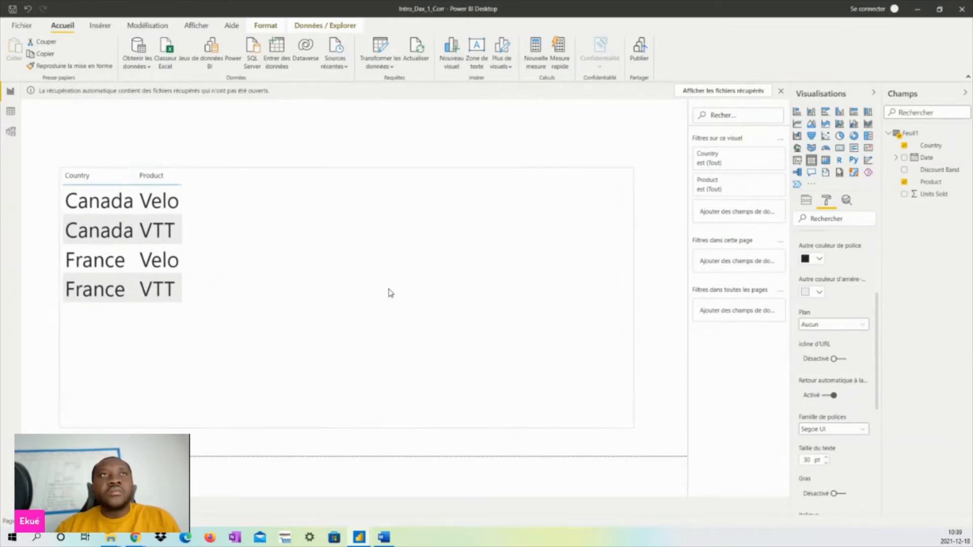
{"action": "left_click_drag", "start_coordinate": [390, 293], "coordinate": [378, 296]}
{"action": "left_click", "coordinate": [365, 146]}
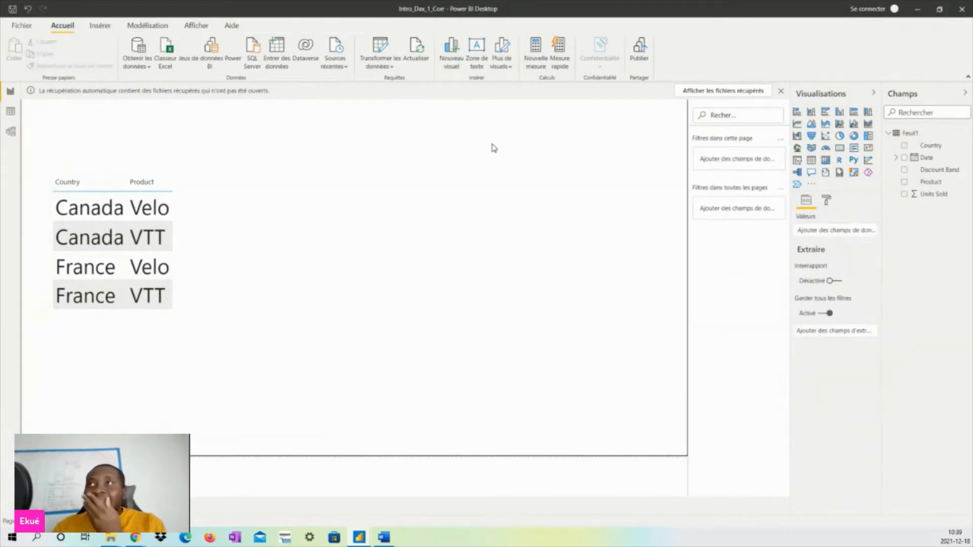
Step: Add the Units Sold field to the table visual as a third column and adjust the visual's size and position
{"action": "left_click", "coordinate": [409, 223]}
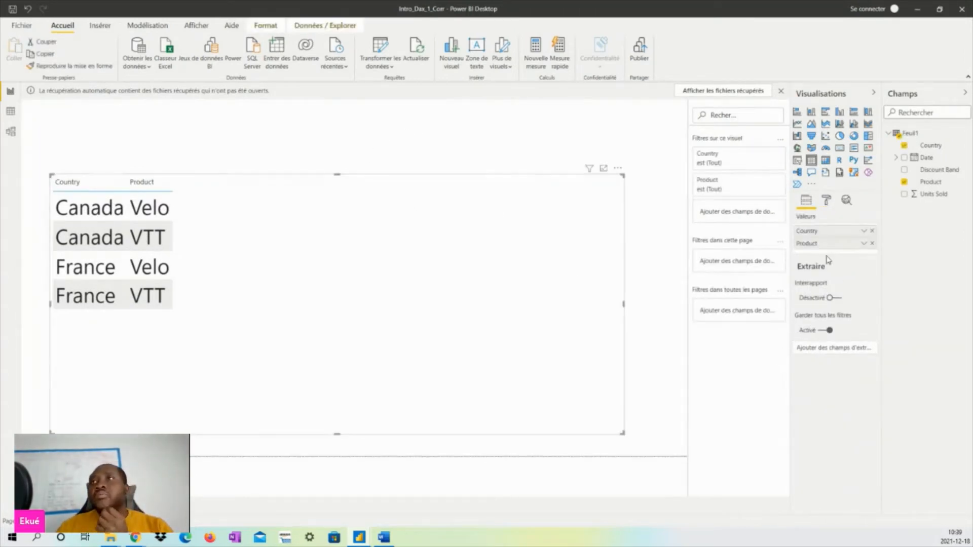
{"action": "left_click_drag", "start_coordinate": [927, 194], "coordinate": [830, 250]}
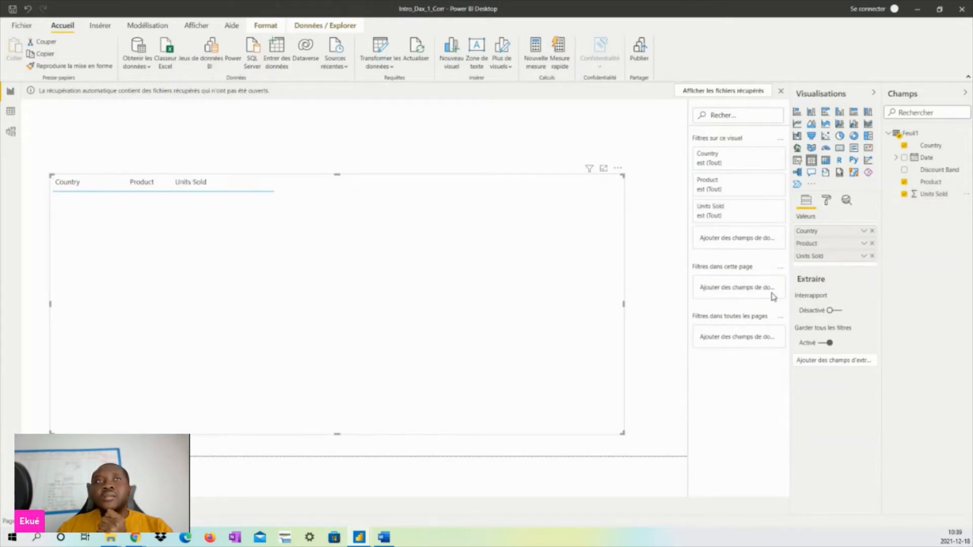
{"action": "left_click_drag", "start_coordinate": [622, 431], "coordinate": [649, 413]}
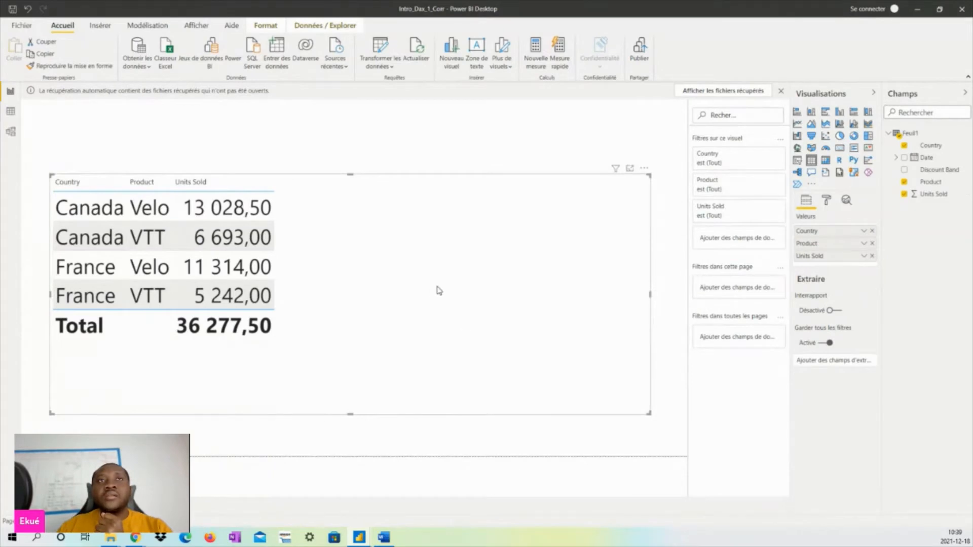
{"action": "left_click_drag", "start_coordinate": [439, 291], "coordinate": [453, 277]}
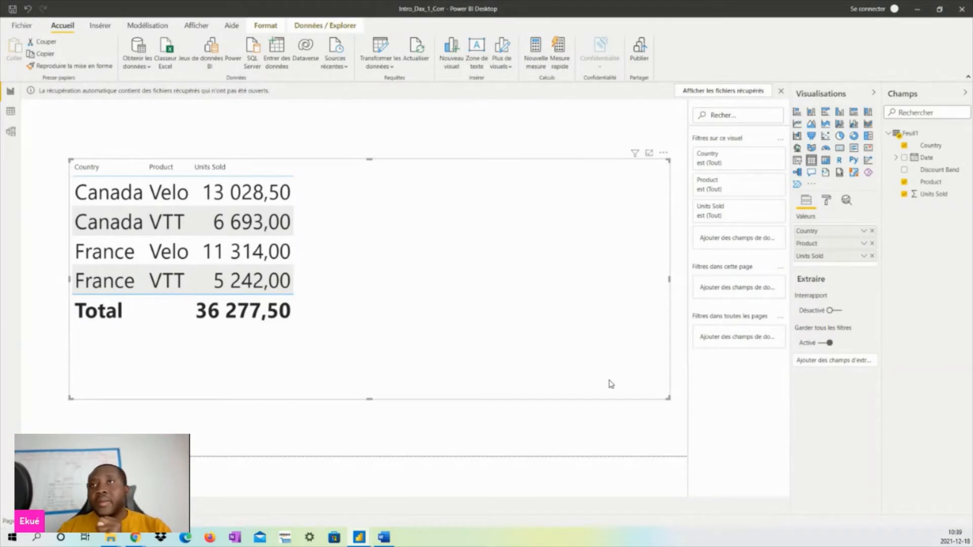
Step: Change the aggregation of Units Sold in the table visual to Moyenne, and finally to Minimum
{"action": "left_click", "coordinate": [623, 431]}
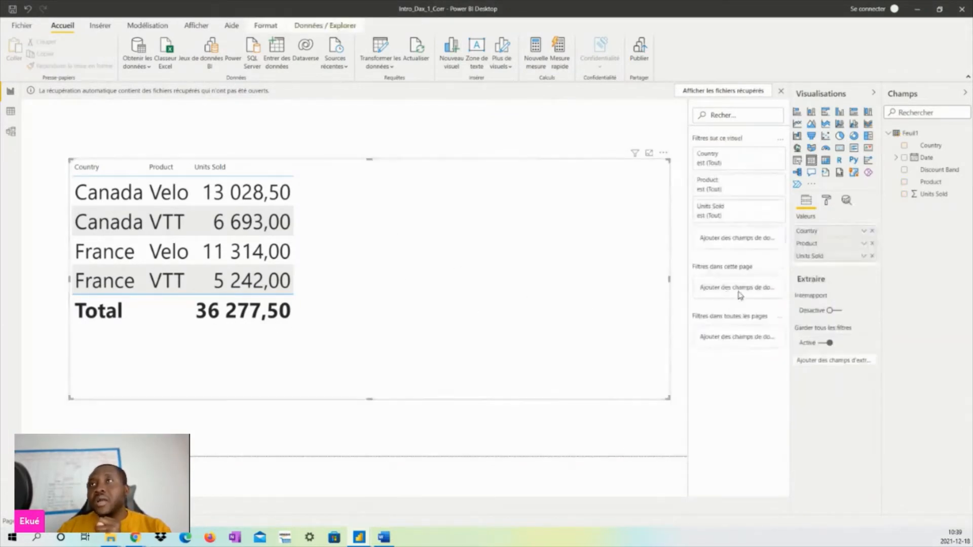
{"action": "left_click", "coordinate": [864, 257]}
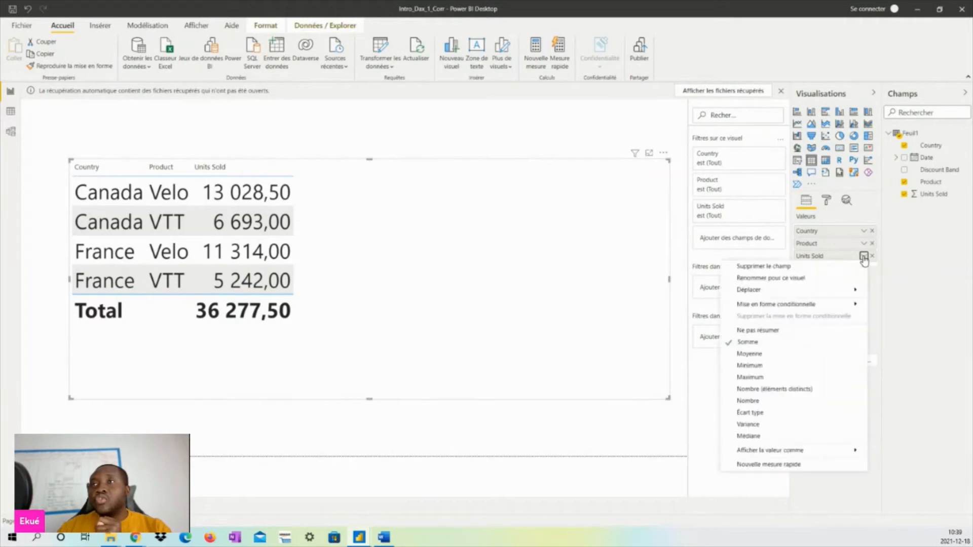
{"action": "left_click", "coordinate": [750, 355]}
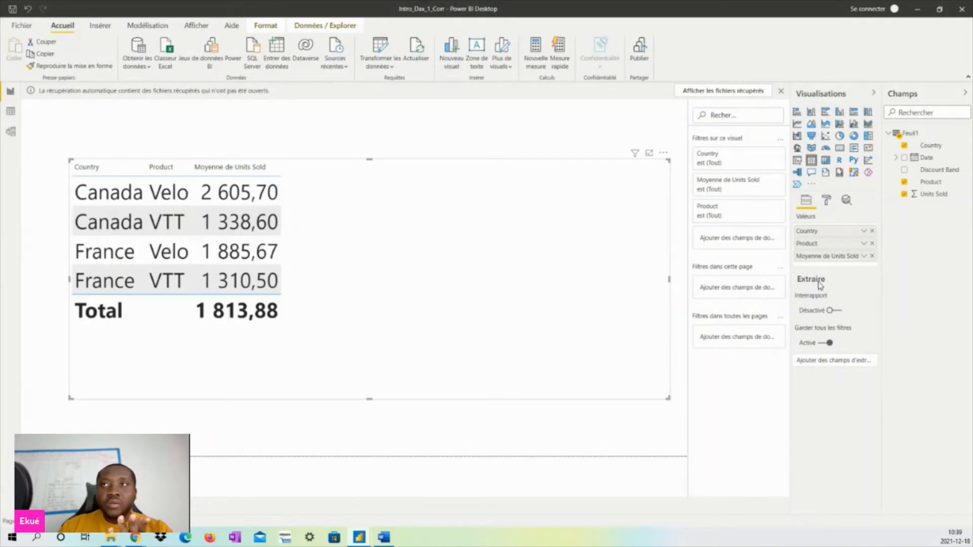
{"action": "left_click", "coordinate": [864, 256]}
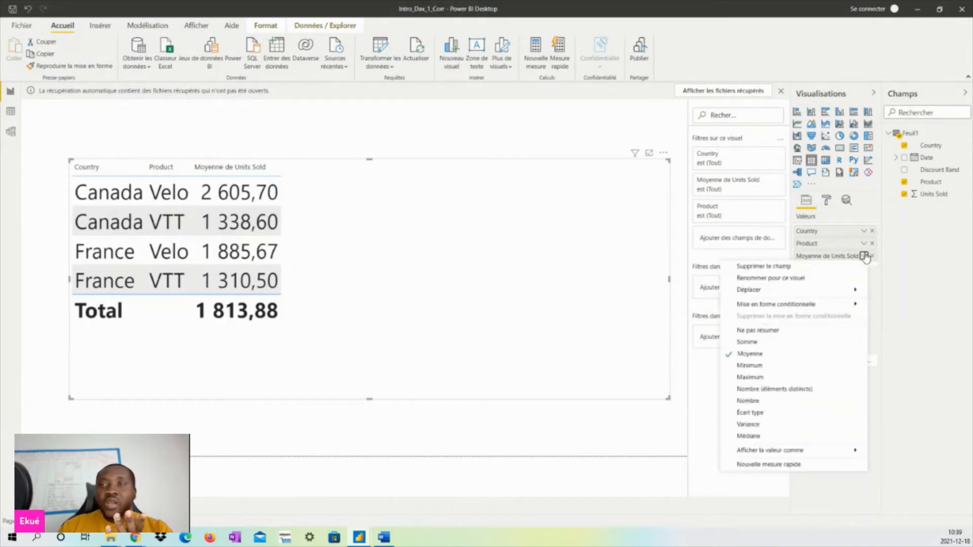
{"action": "left_click", "coordinate": [758, 366]}
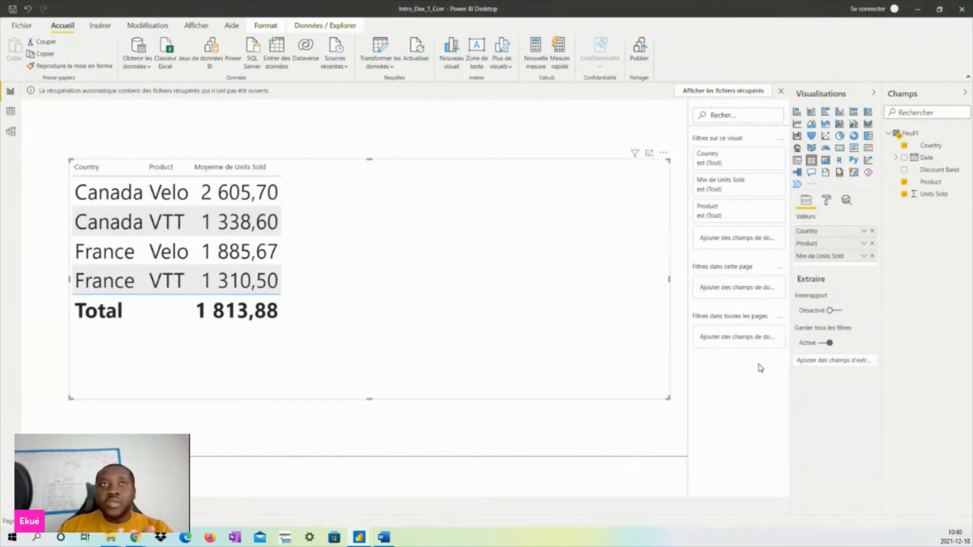
Step: Change the aggregation of Units Sold in the table visual to Nombre (éléments distincts), and finally to Somme
{"action": "left_click", "coordinate": [865, 257]}
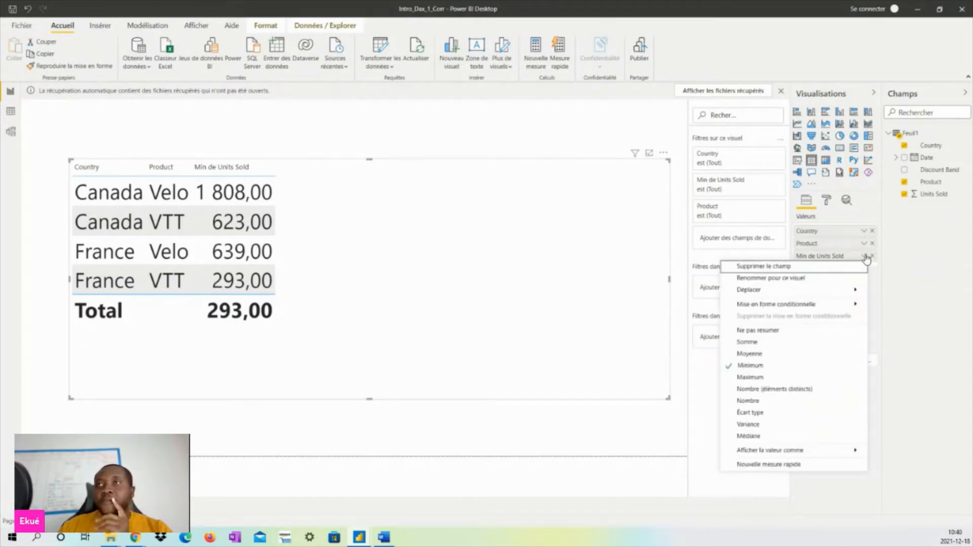
{"action": "left_click", "coordinate": [784, 390]}
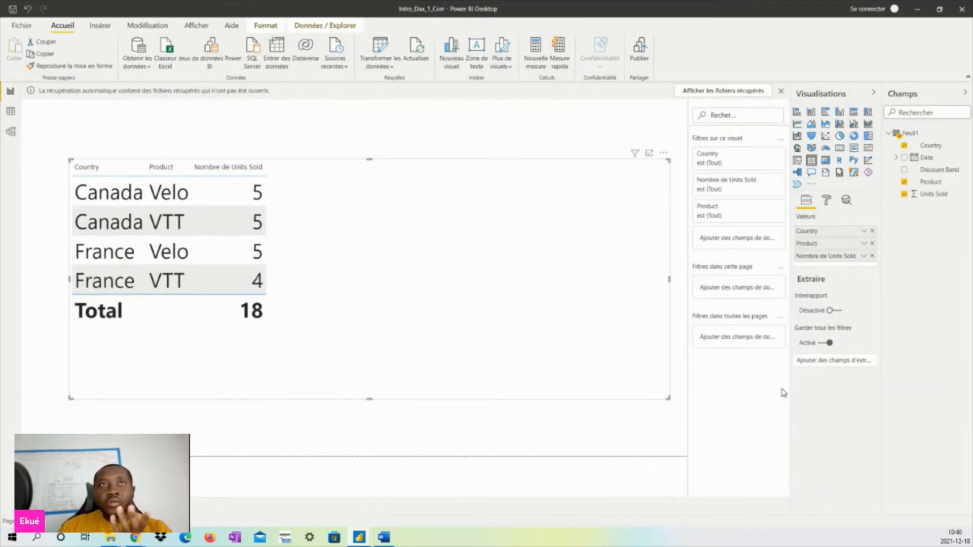
{"action": "left_click", "coordinate": [864, 256]}
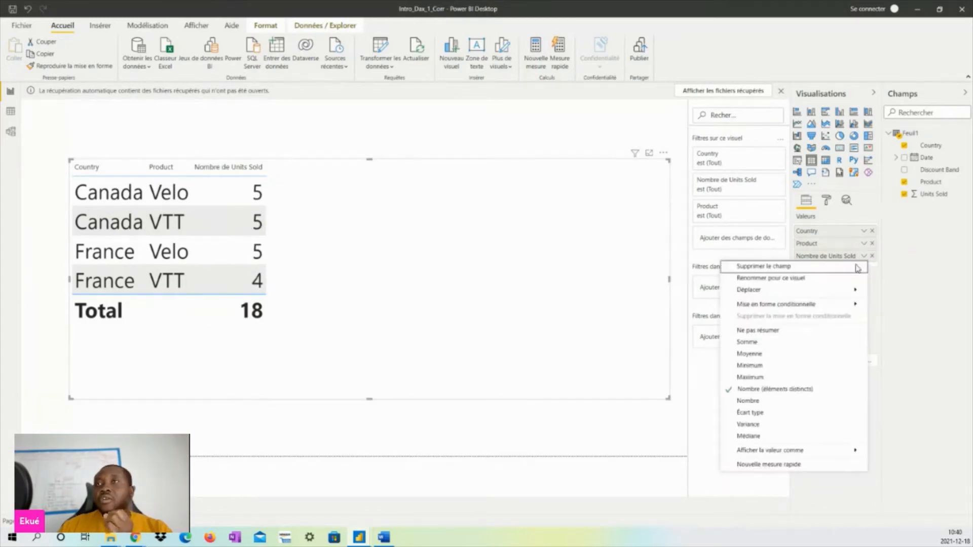
{"action": "left_click", "coordinate": [786, 345]}
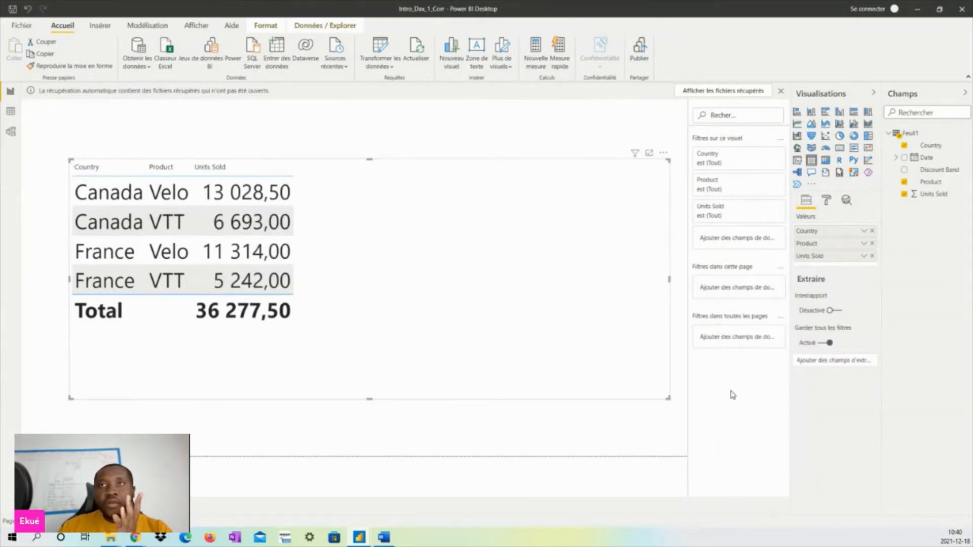
Step: Shrink the table visual and reposition it near the upper-left corner of the report page
{"action": "left_click_drag", "start_coordinate": [667, 400], "coordinate": [550, 356]}
{"action": "left_click_drag", "start_coordinate": [505, 272], "coordinate": [511, 293]}
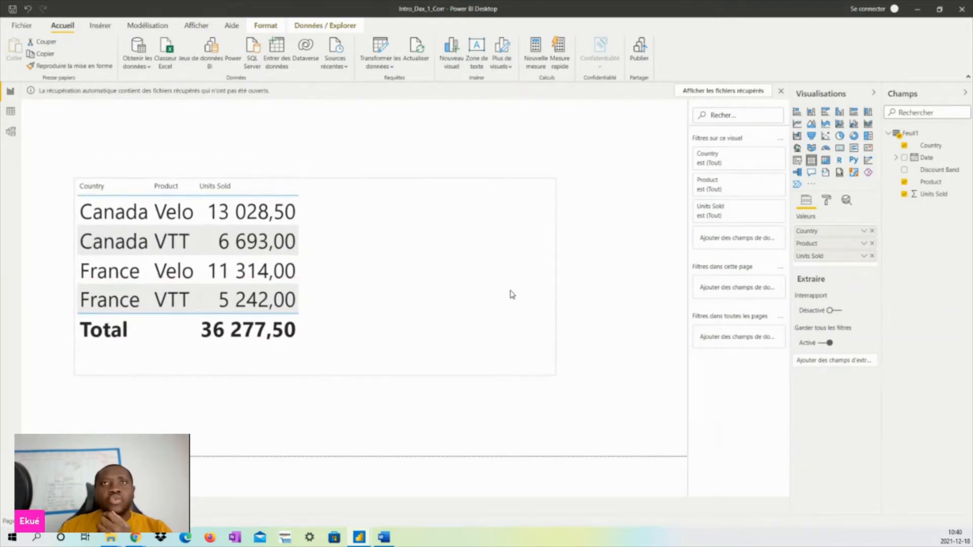
{"action": "left_click", "coordinate": [612, 320]}
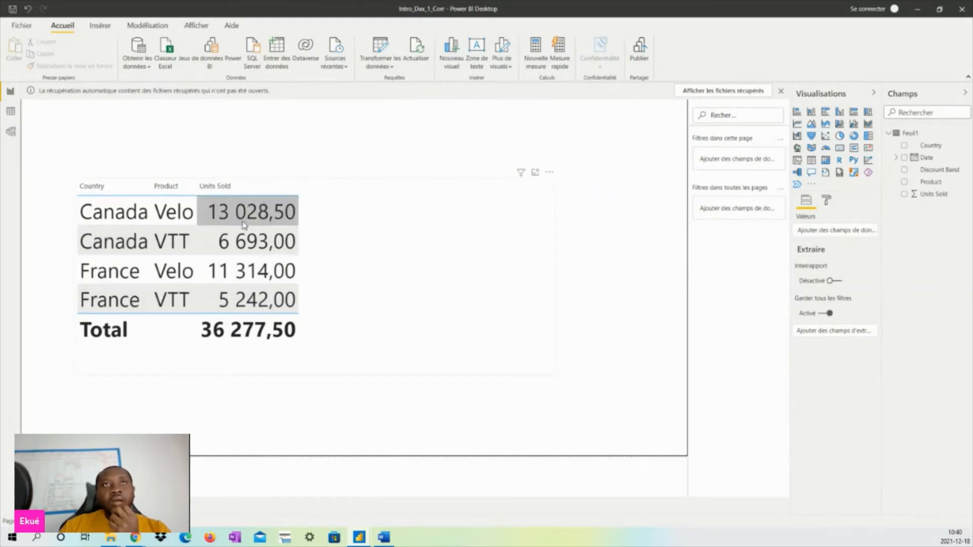
{"action": "left_click_drag", "start_coordinate": [441, 253], "coordinate": [445, 223]}
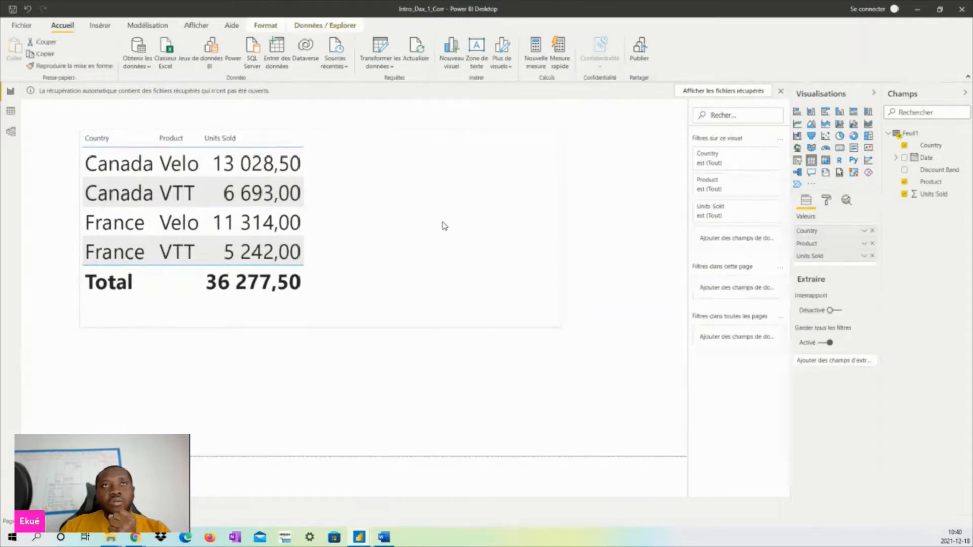
{"action": "left_click", "coordinate": [586, 287]}
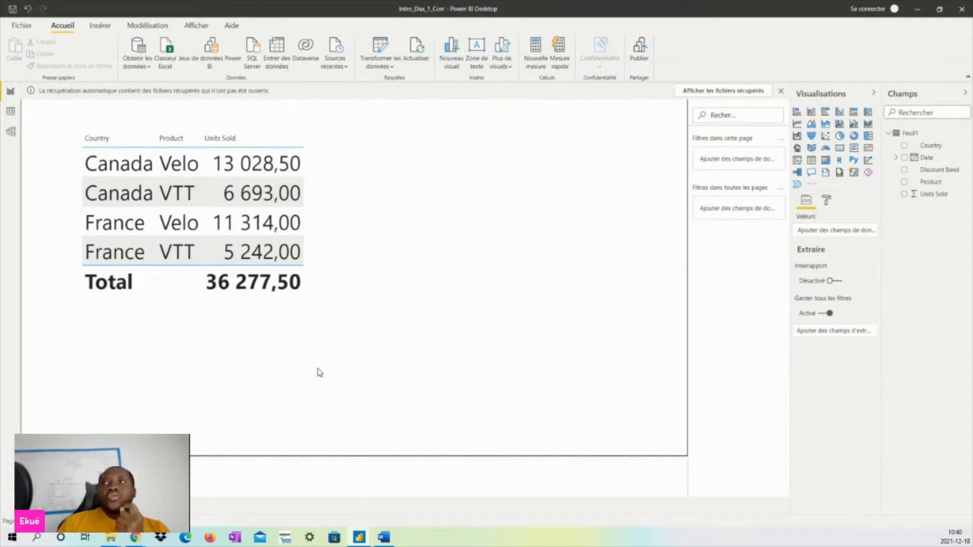
{"action": "left_click", "coordinate": [380, 306]}
{"action": "left_click_drag", "start_coordinate": [399, 262], "coordinate": [402, 247]}
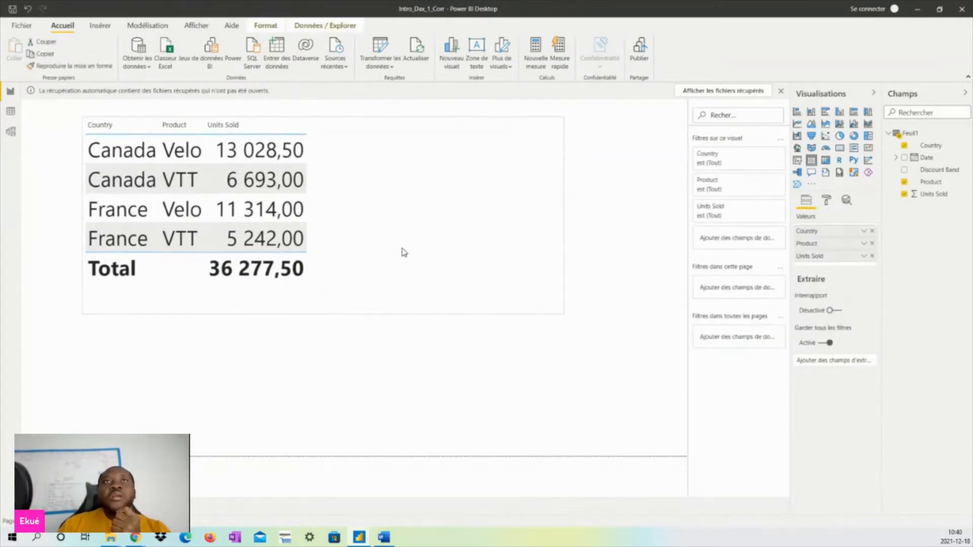
{"action": "left_click", "coordinate": [383, 358]}
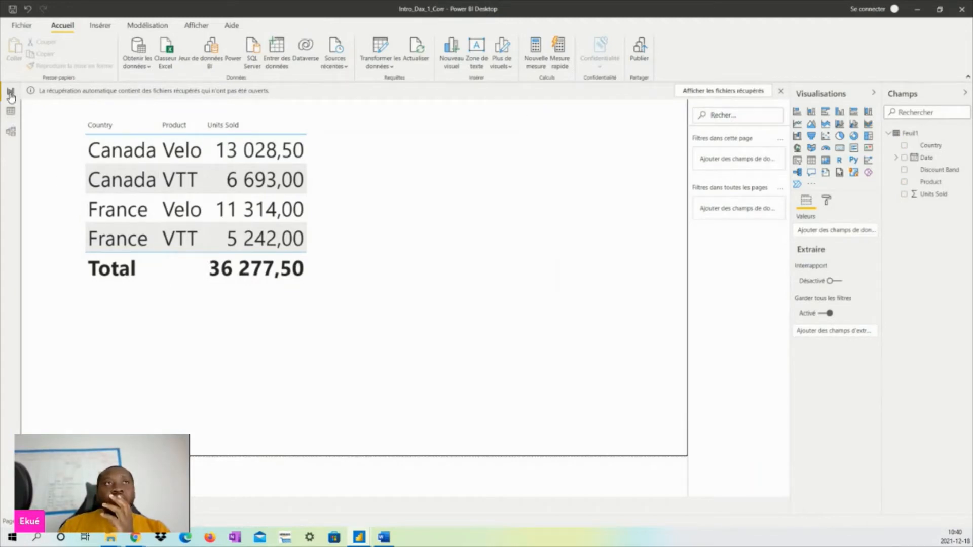
Step: Display the Feuil1 data rows and dismiss the recovered-files notice, accepting the preselected choice for automatic recovery
{"action": "left_click", "coordinate": [11, 115]}
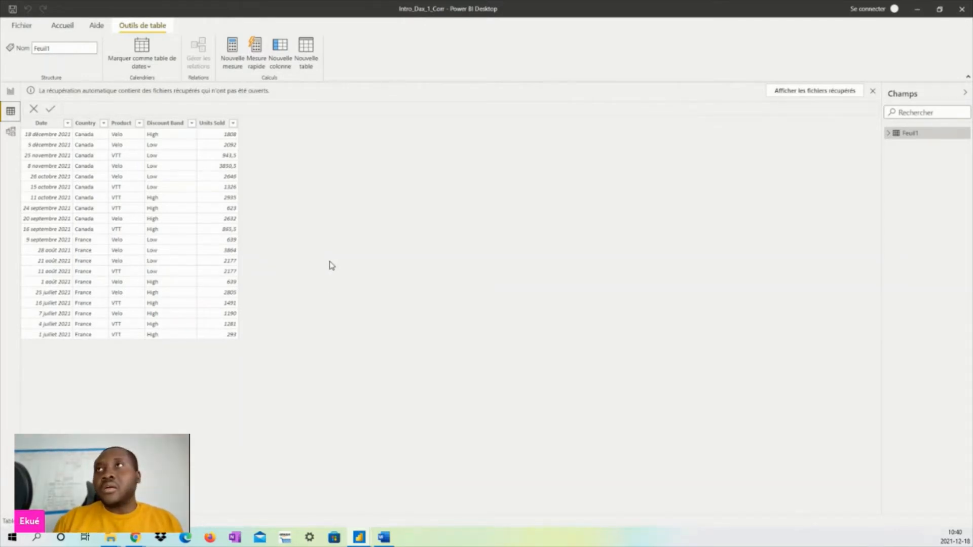
{"action": "left_click", "coordinate": [872, 91]}
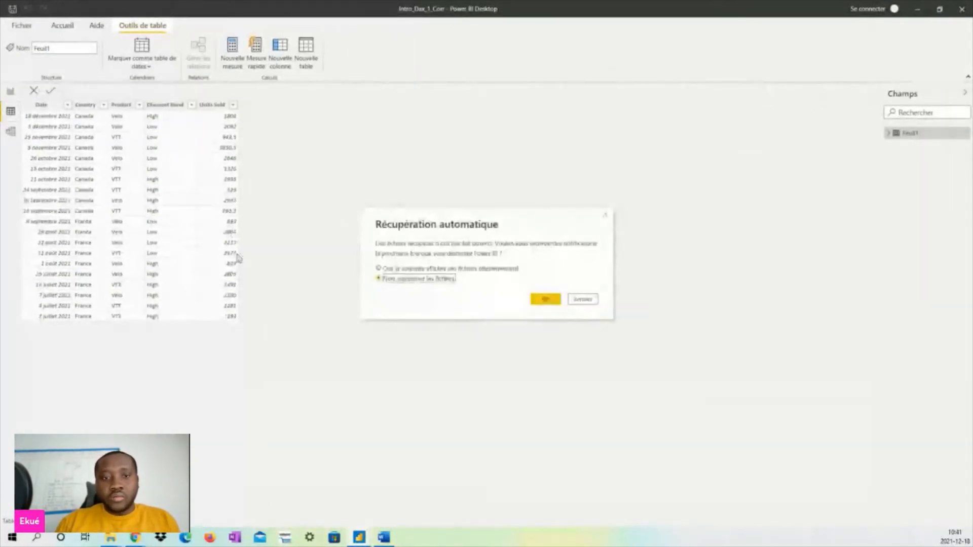
{"action": "left_click", "coordinate": [547, 300]}
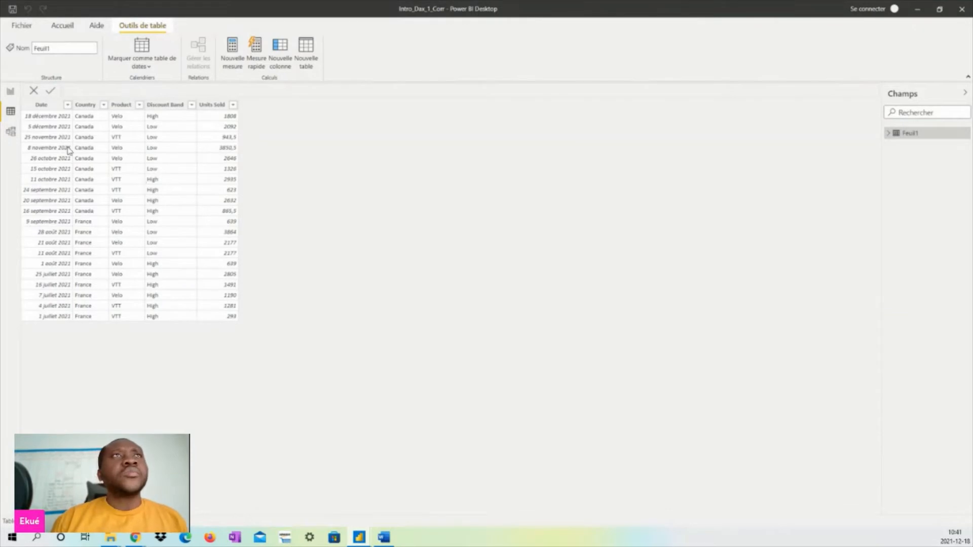
{"action": "left_click", "coordinate": [23, 26]}
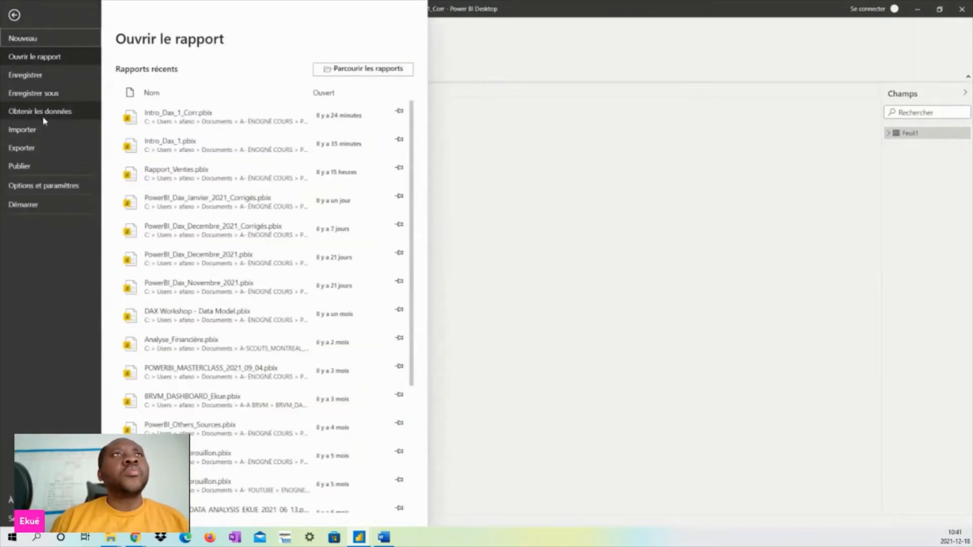
{"action": "left_click", "coordinate": [43, 186]}
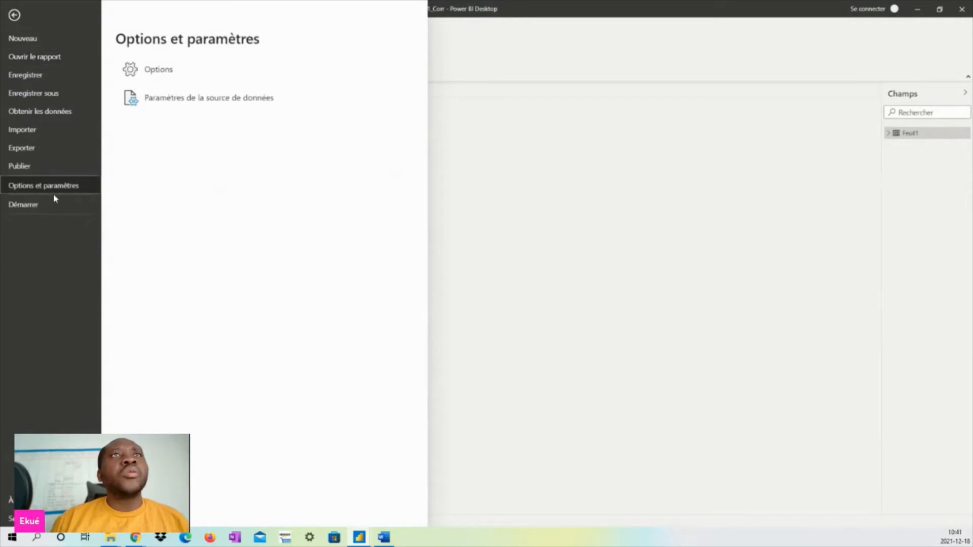
{"action": "left_click", "coordinate": [148, 71]}
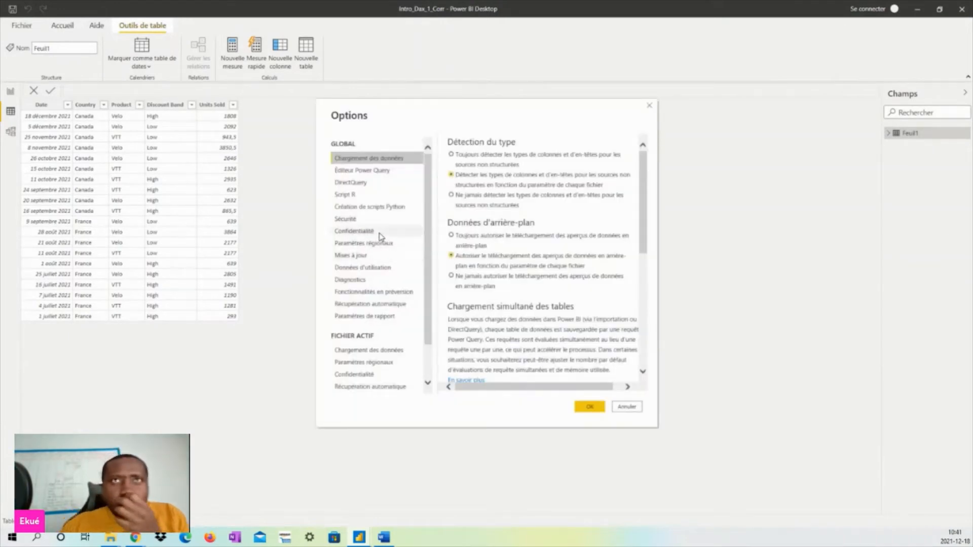
{"action": "left_click", "coordinate": [649, 106]}
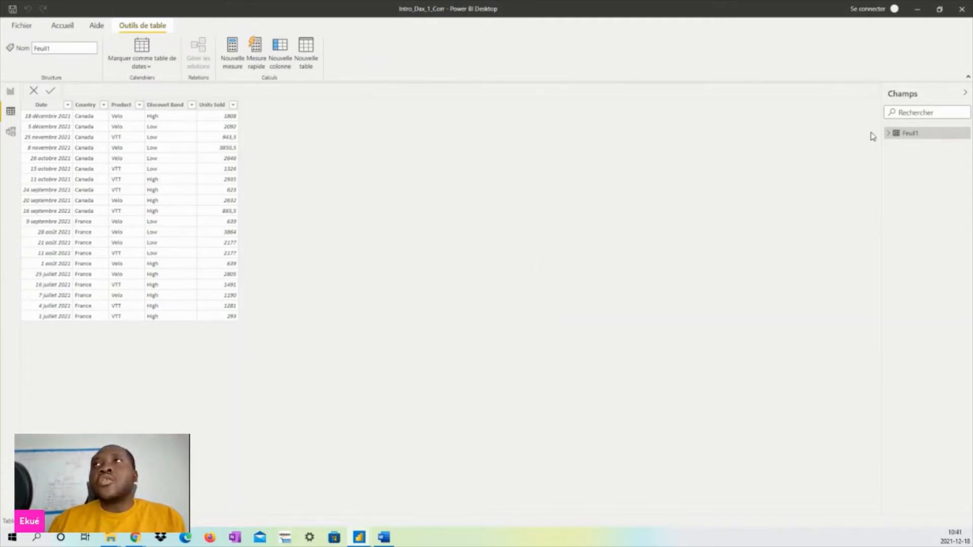
Step: Expand the Feuil1 field list and compare the report with the source data, examining the Product and Discount Band columns
{"action": "left_click", "coordinate": [890, 134]}
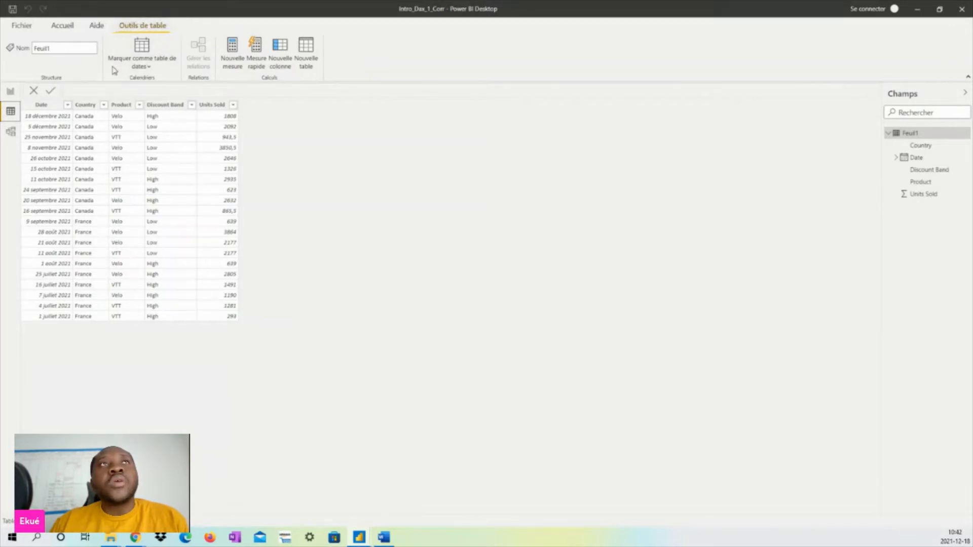
{"action": "left_click", "coordinate": [11, 92]}
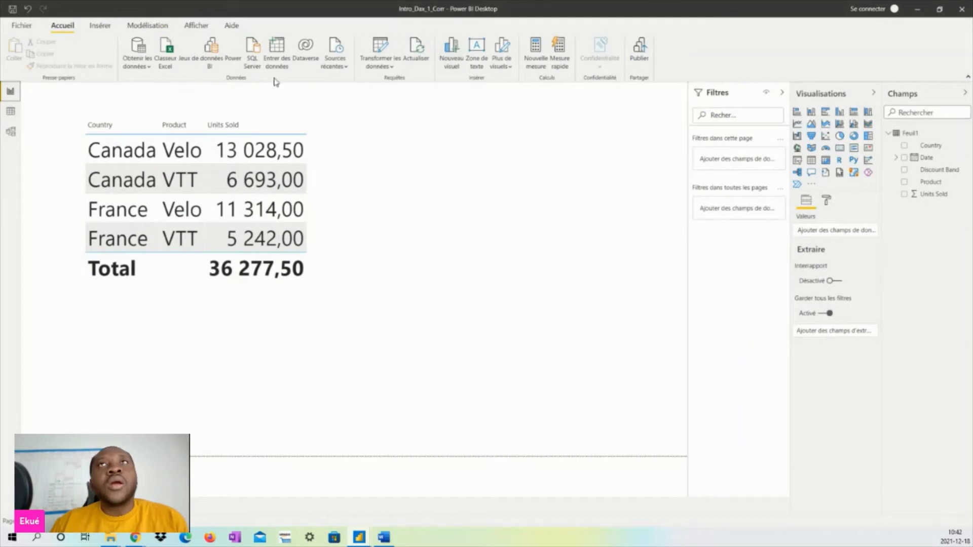
{"action": "left_click", "coordinate": [10, 111]}
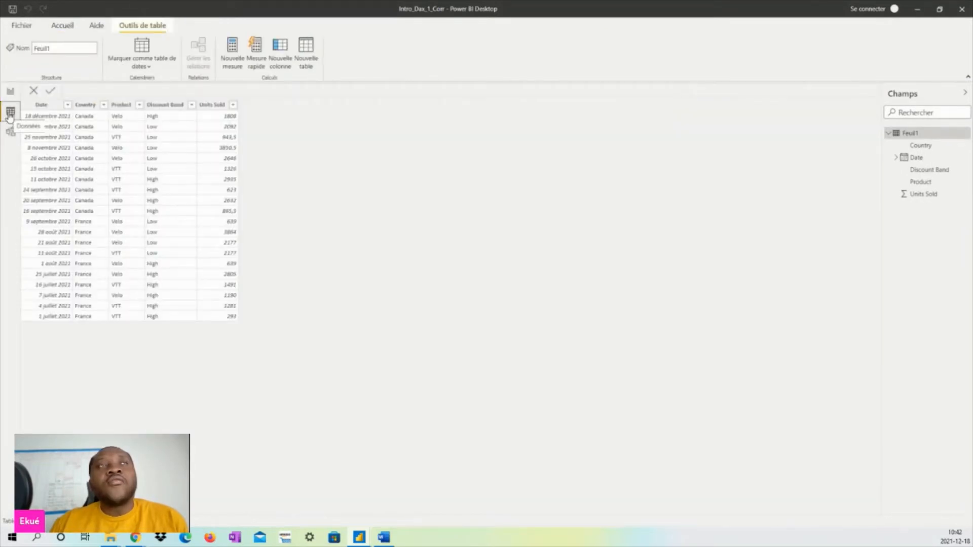
{"action": "left_click", "coordinate": [121, 104]}
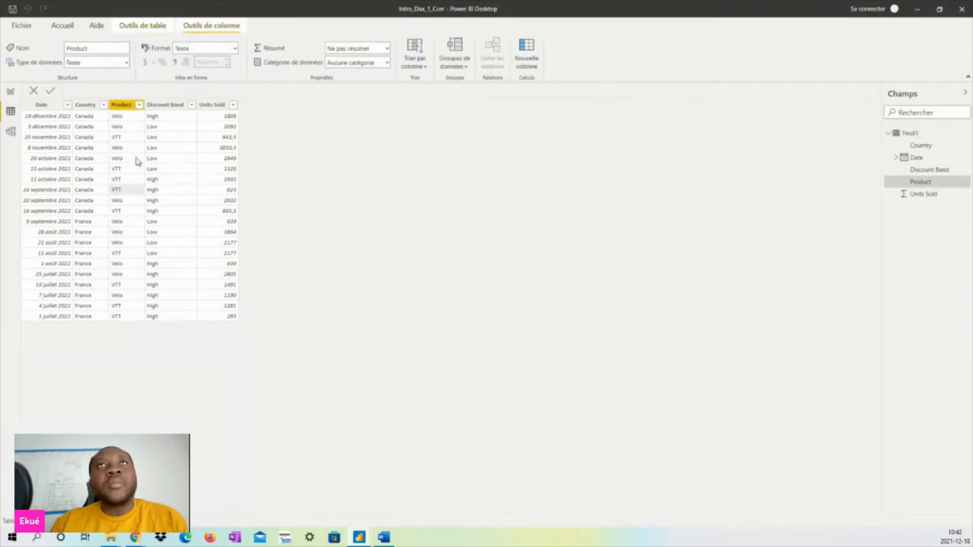
{"action": "left_click", "coordinate": [154, 169]}
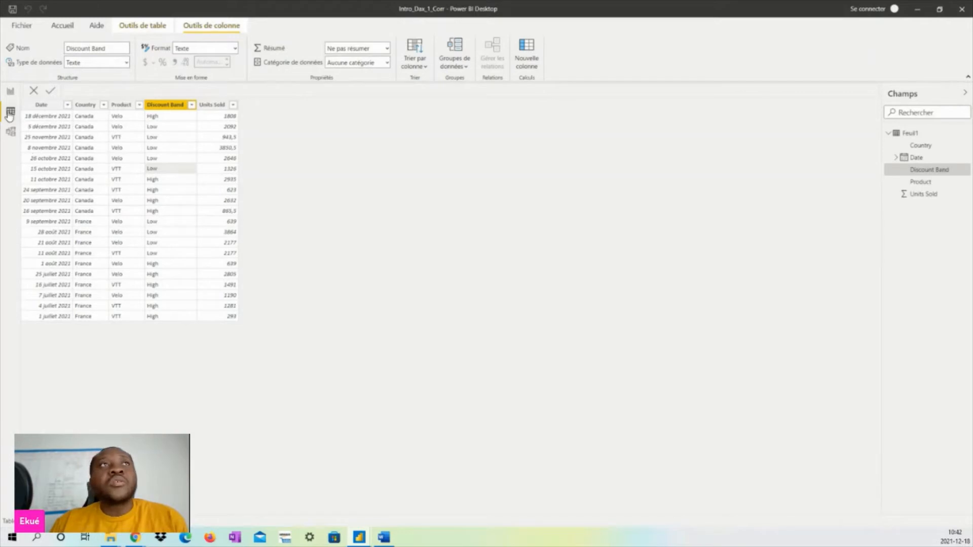
{"action": "left_click", "coordinate": [10, 91]}
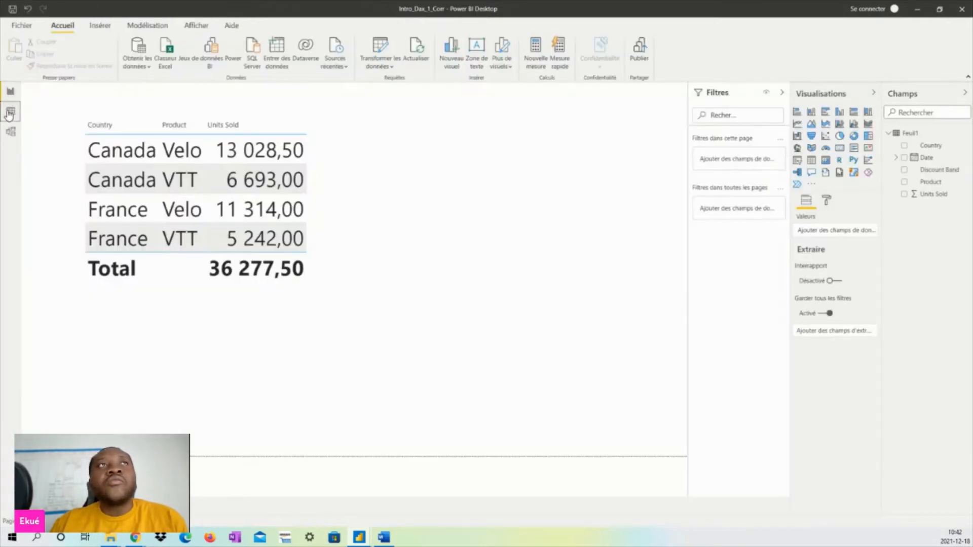
{"action": "left_click", "coordinate": [10, 112]}
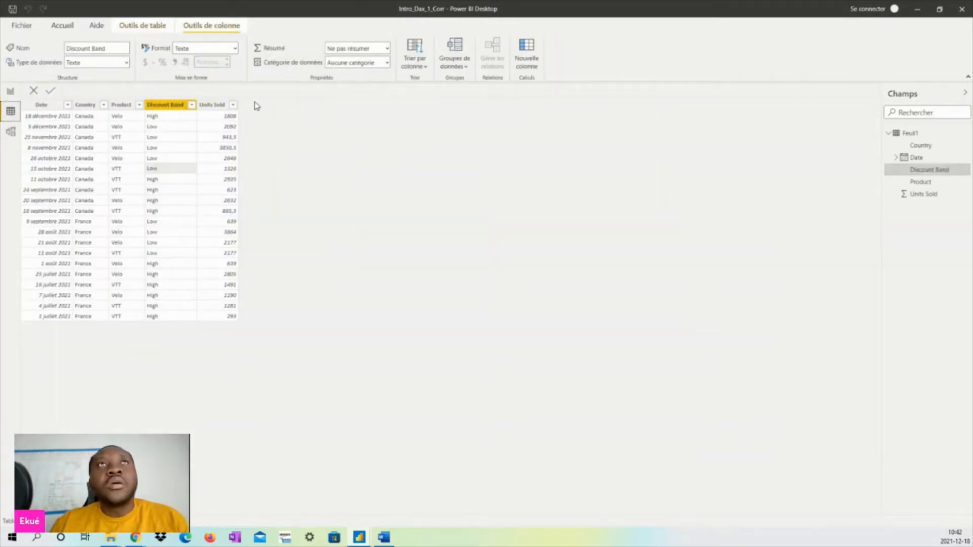
Step: Examine the table and column tools and the Feuil1 table's options for creating new measures and columns
{"action": "left_click", "coordinate": [152, 27]}
{"action": "left_click", "coordinate": [192, 25]}
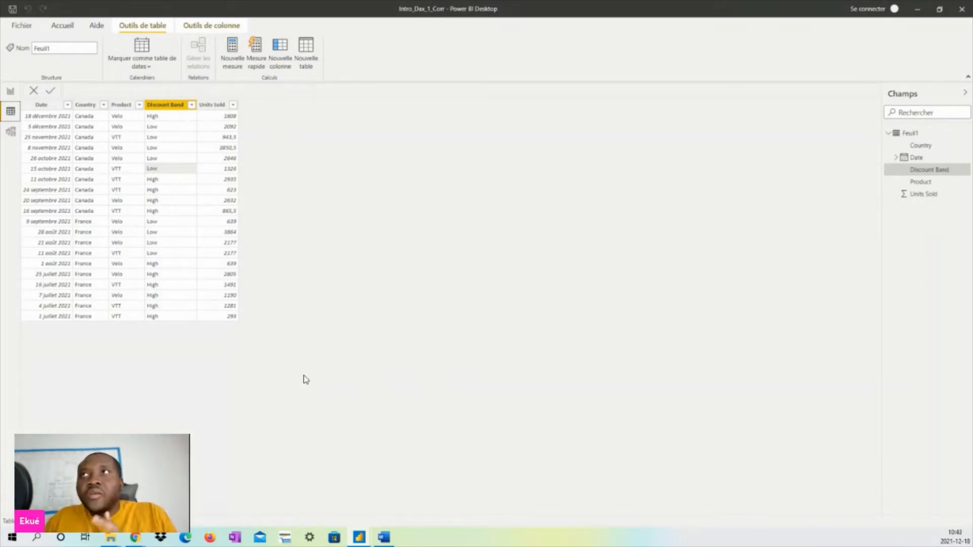
{"action": "left_click", "coordinate": [966, 134]}
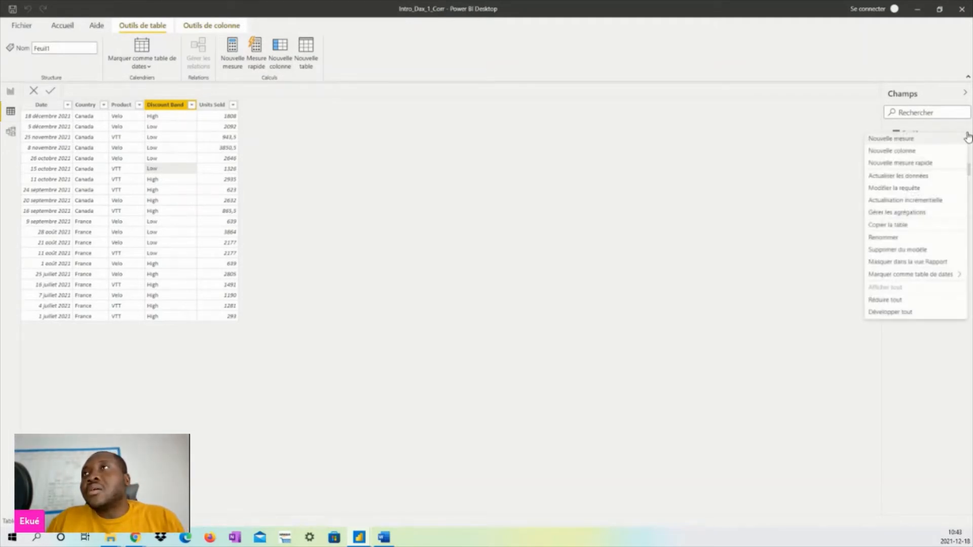
{"action": "left_click", "coordinate": [759, 174]}
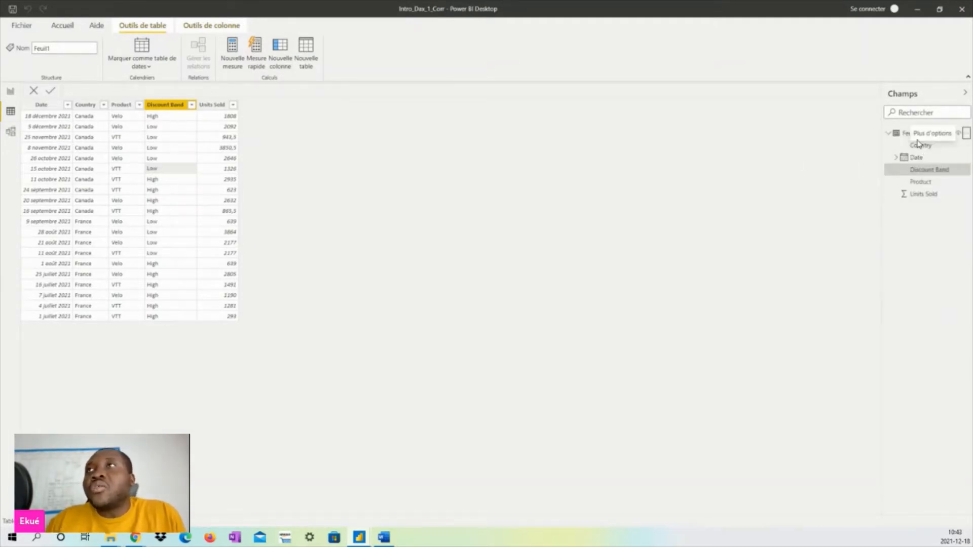
{"action": "left_click", "coordinate": [893, 134]}
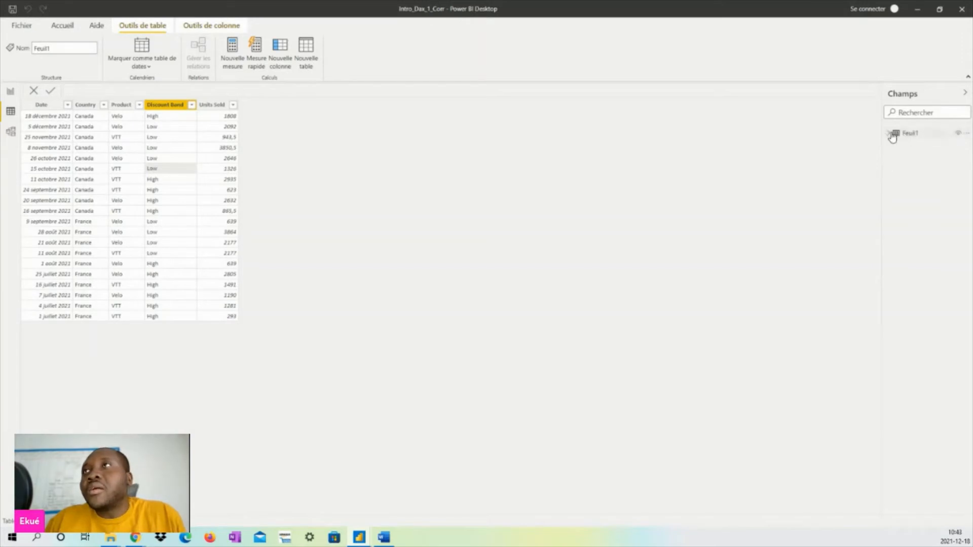
{"action": "left_click", "coordinate": [890, 134]}
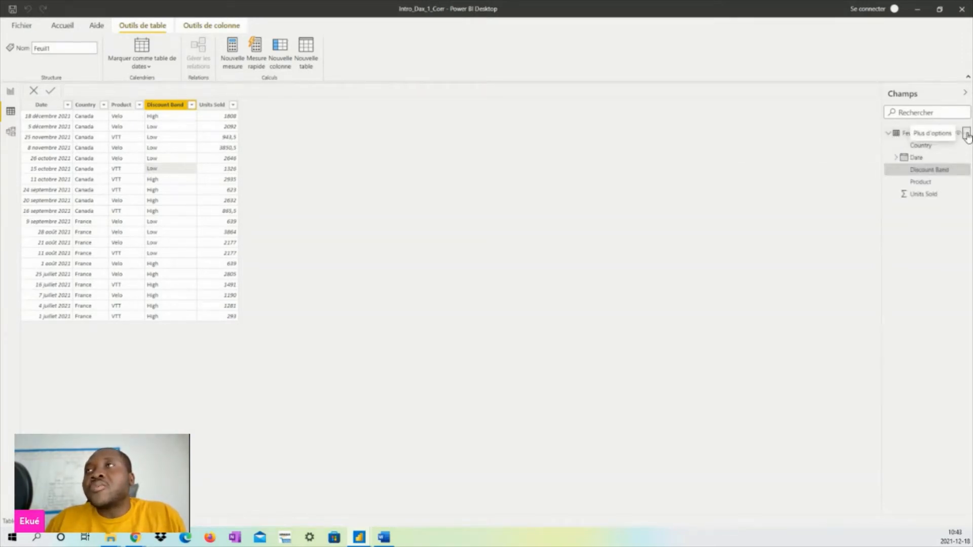
{"action": "left_click", "coordinate": [967, 135]}
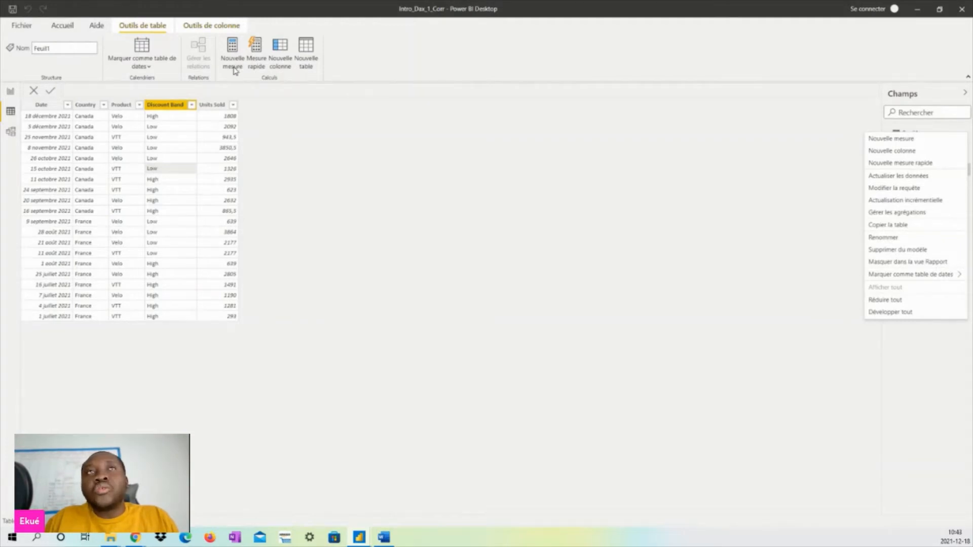
{"action": "left_click", "coordinate": [351, 163]}
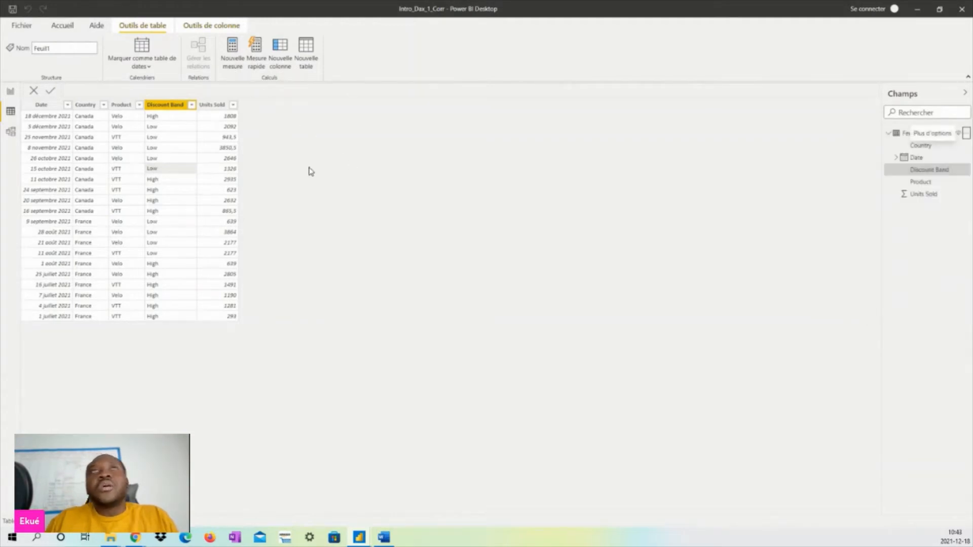
Step: Start a new calculated column in the Feuil1 table and enlarge the formula text
{"action": "left_click", "coordinate": [281, 61]}
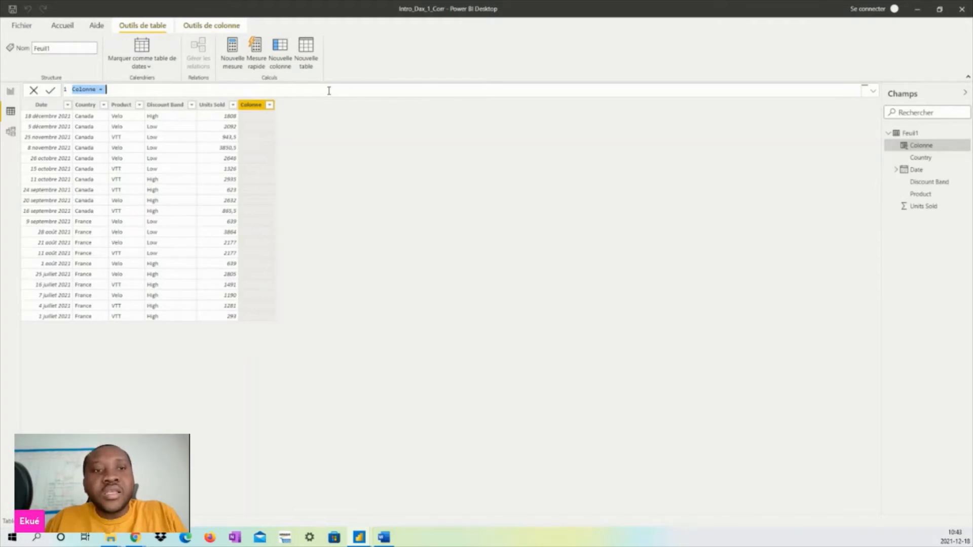
{"action": "left_click", "coordinate": [328, 90]}
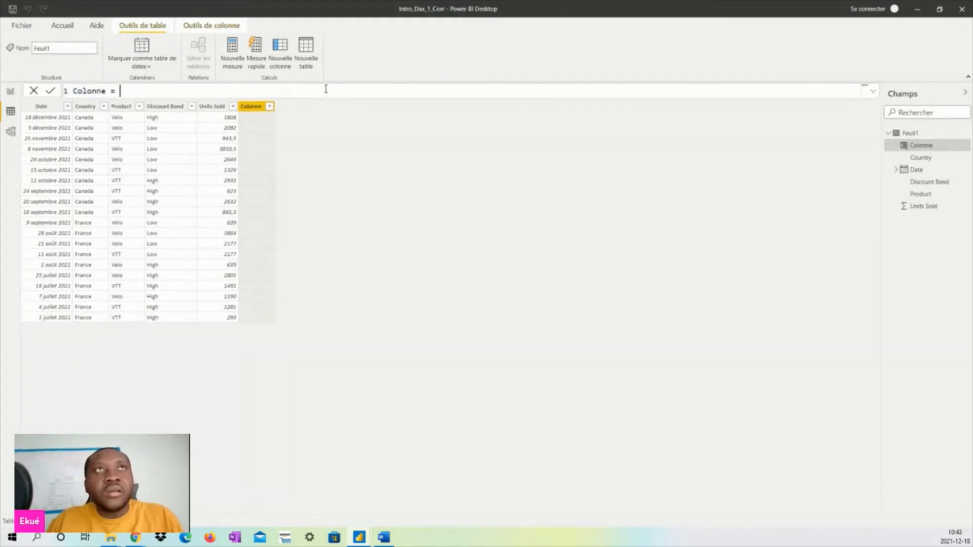
{"action": "scroll", "coordinate": [326, 89], "scroll_direction": "up", "scroll_amount": 9}
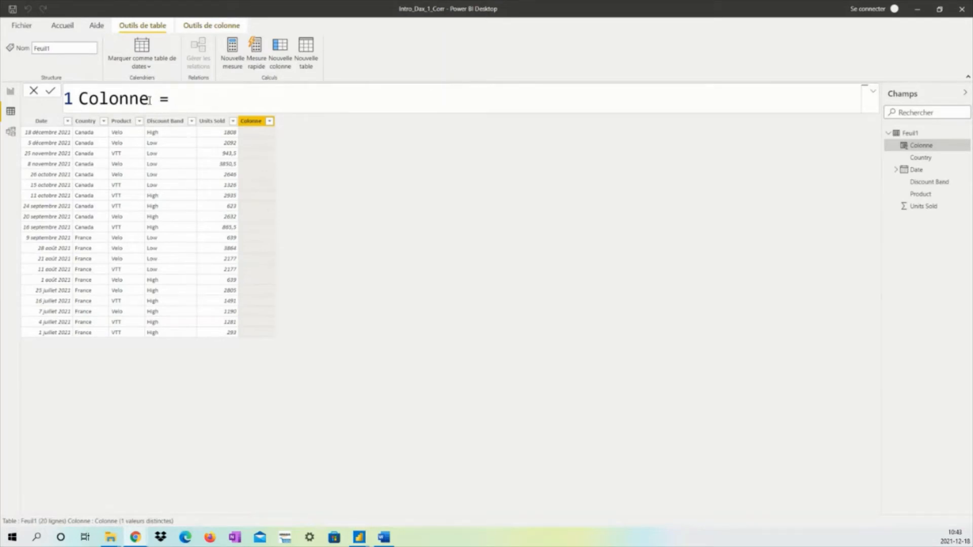
Step: Replace the default column name in the formula with Total
{"action": "left_click_drag", "start_coordinate": [150, 99], "coordinate": [76, 101]}
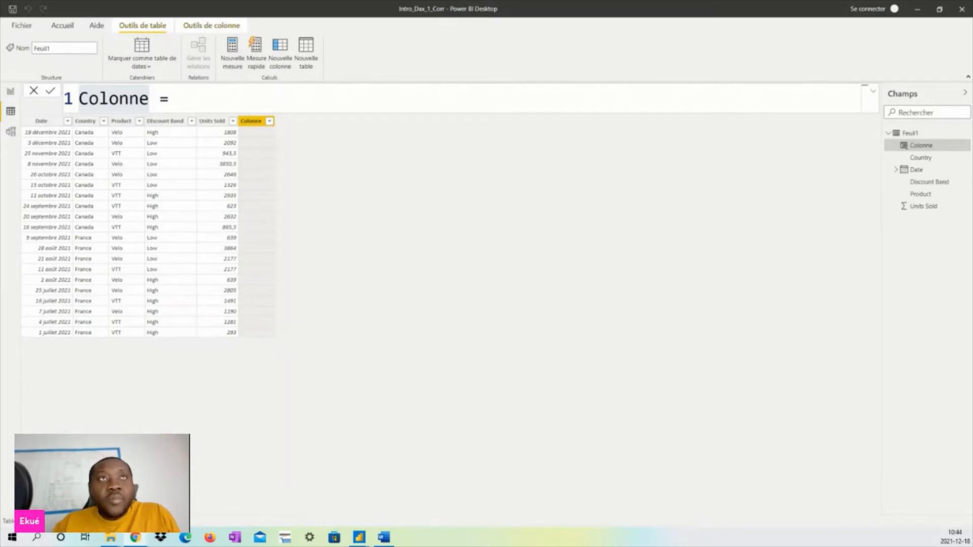
{"action": "left_click", "coordinate": [119, 101]}
{"action": "left_click", "coordinate": [150, 101]}
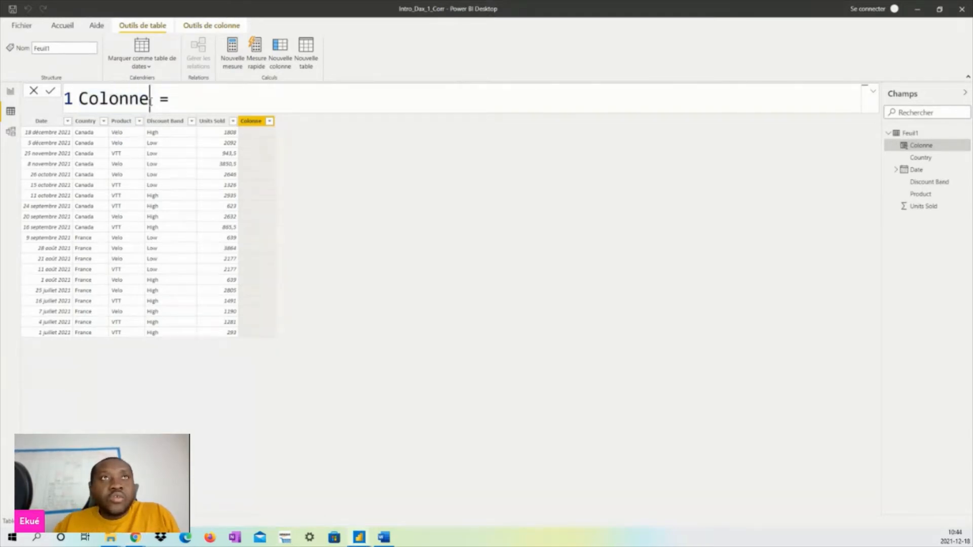
{"action": "left_click_drag", "start_coordinate": [151, 101], "coordinate": [80, 101]}
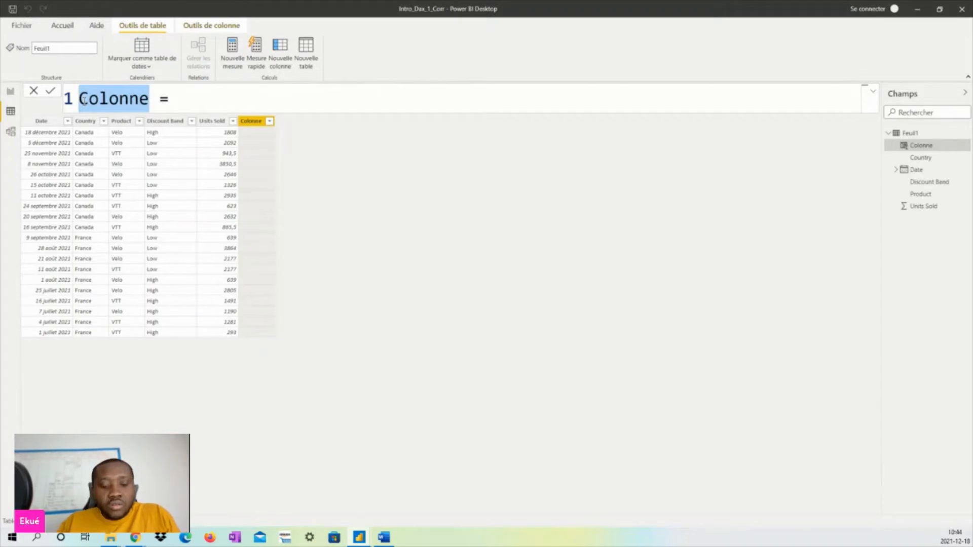
{"action": "type", "text": "T"}
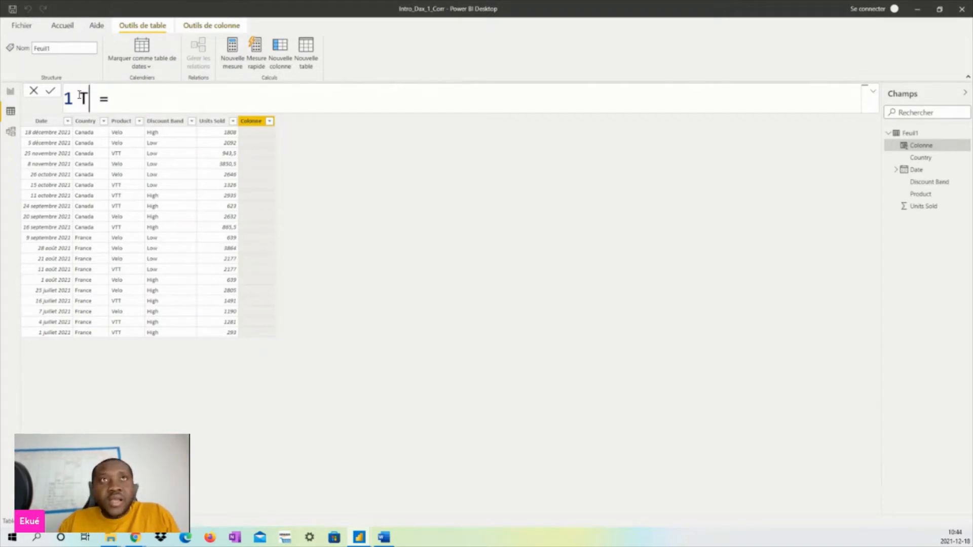
{"action": "type", "text": "O"}
{"action": "key", "text": "BackSpace"}
{"action": "type", "text": "o"}
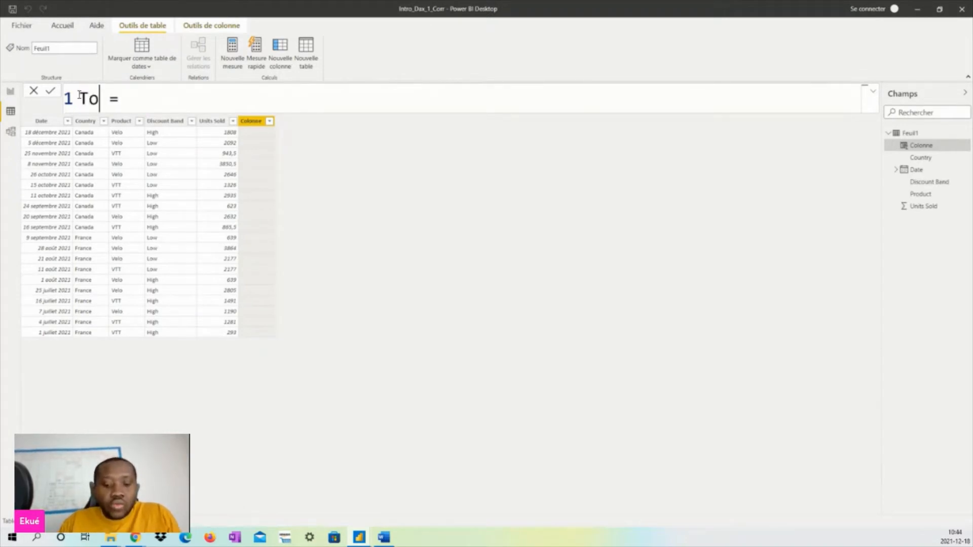
{"action": "type", "text": "tal"}
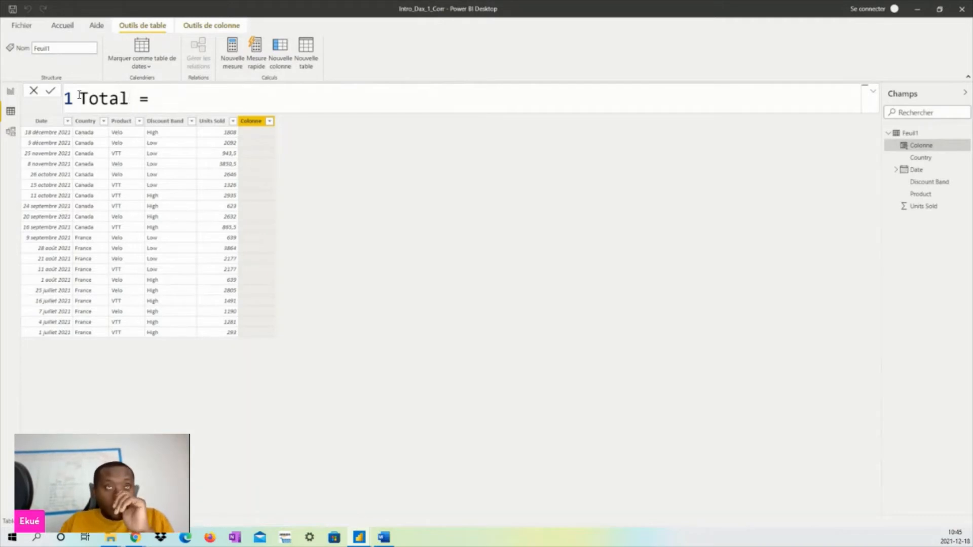
Step: Examine the DAX function suggestions for "sum" and "s" after the equals sign, and clear the entered text
{"action": "left_click", "coordinate": [175, 97]}
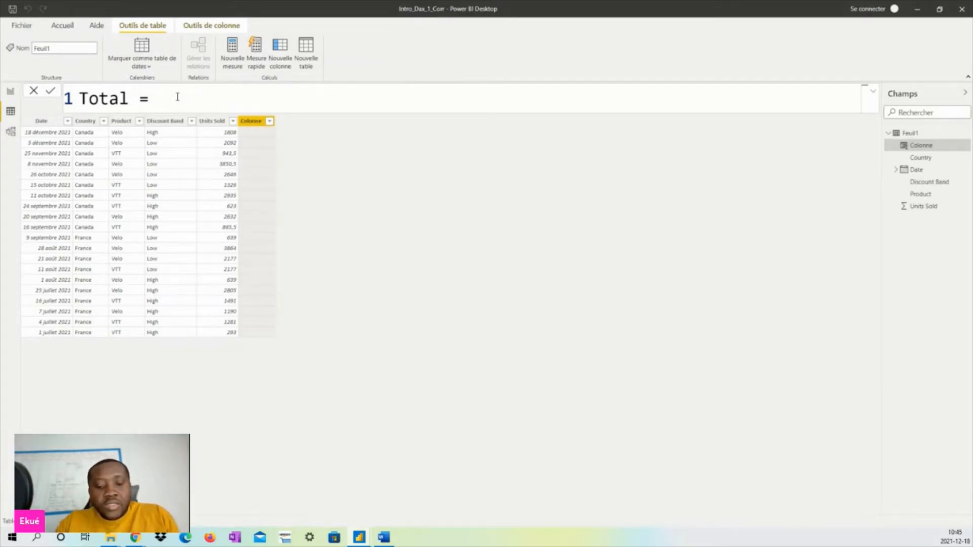
{"action": "type", "text": "sum"}
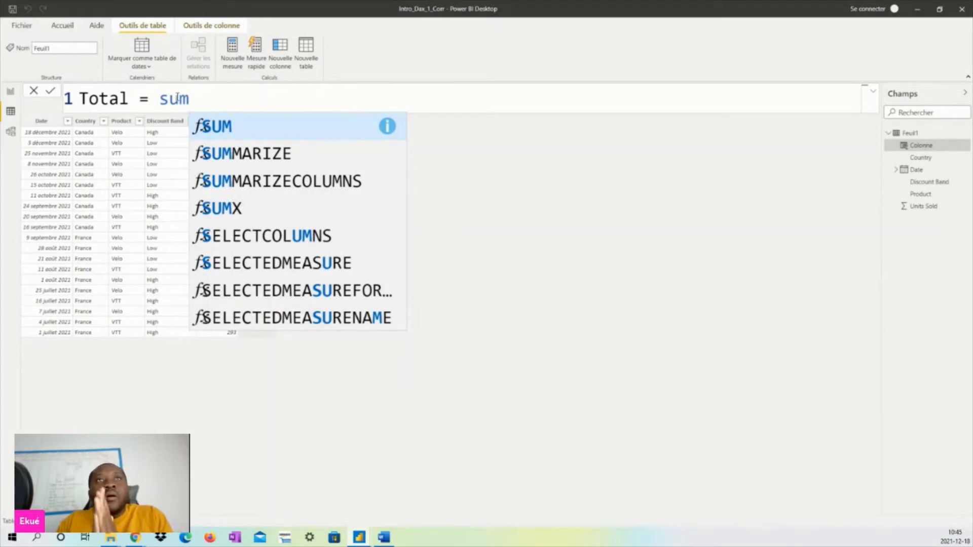
{"action": "key", "text": "BackSpace"}
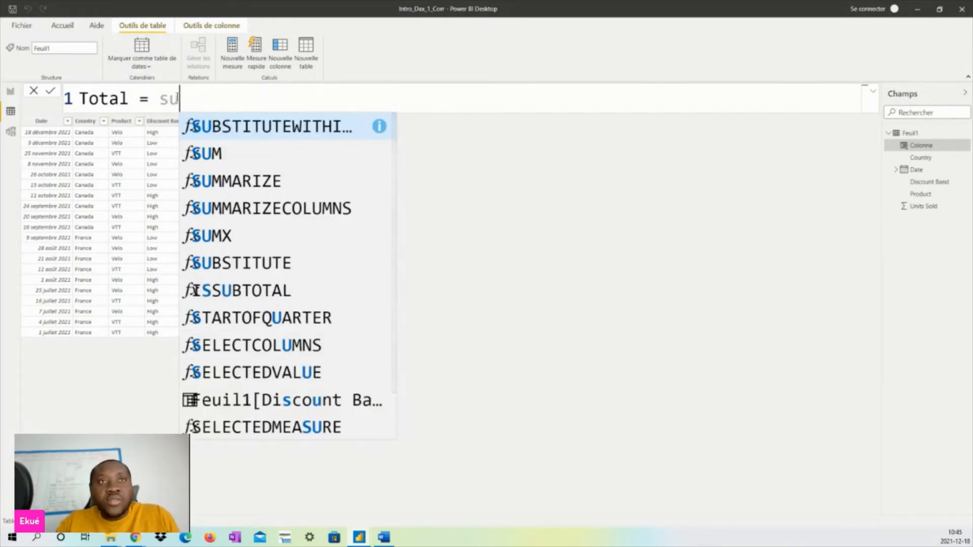
{"action": "key", "text": "BackSpace"}
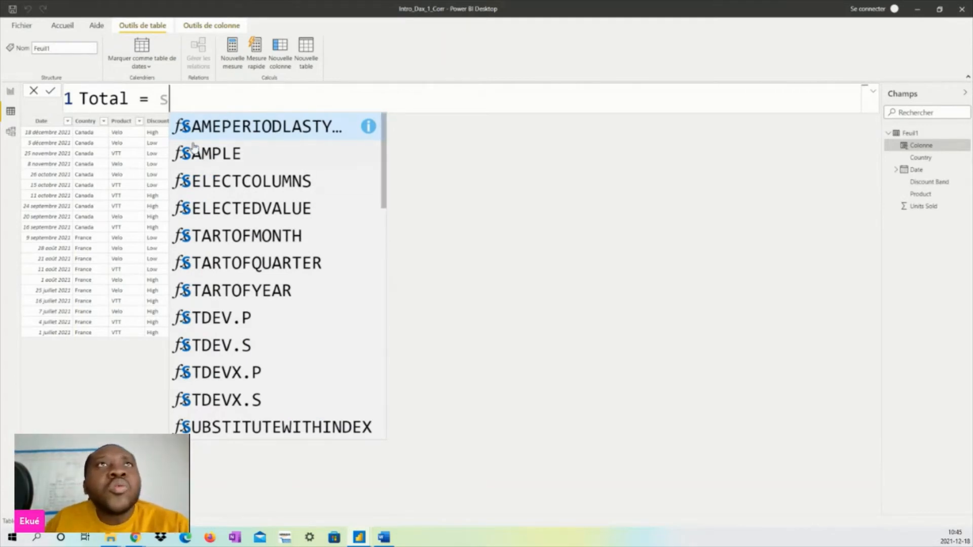
{"action": "scroll", "coordinate": [240, 248], "scroll_direction": "down", "scroll_amount": 6}
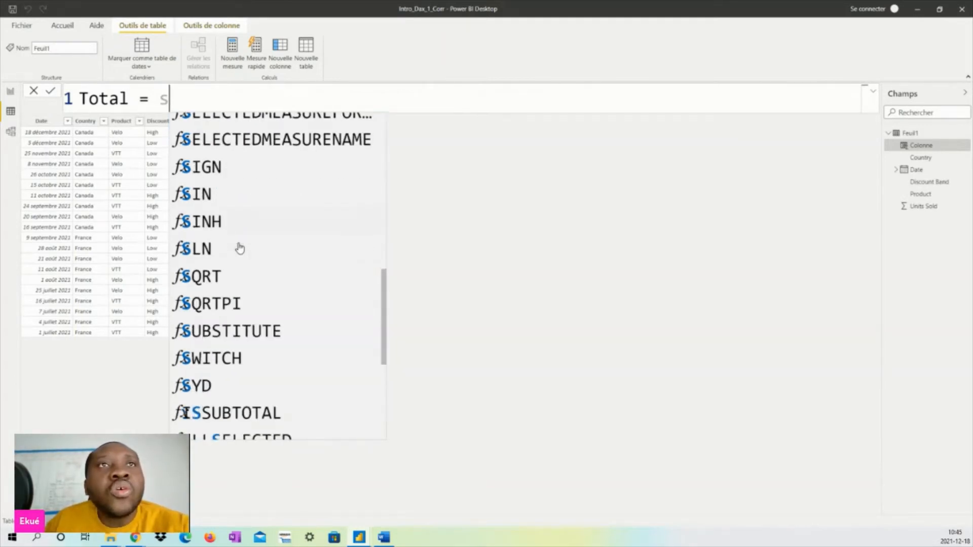
{"action": "scroll", "coordinate": [240, 248], "scroll_direction": "down", "scroll_amount": 3}
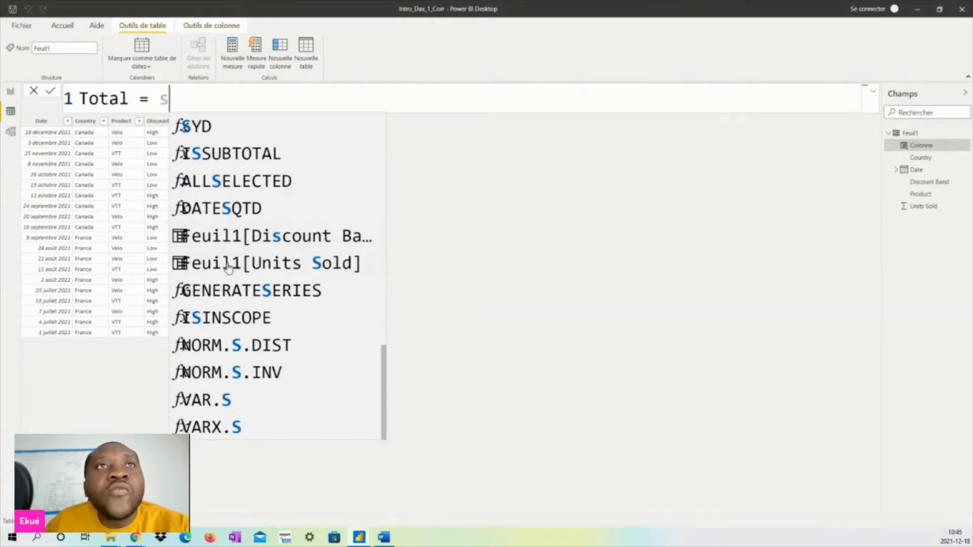
{"action": "scroll", "coordinate": [228, 367], "scroll_direction": "up", "scroll_amount": 3}
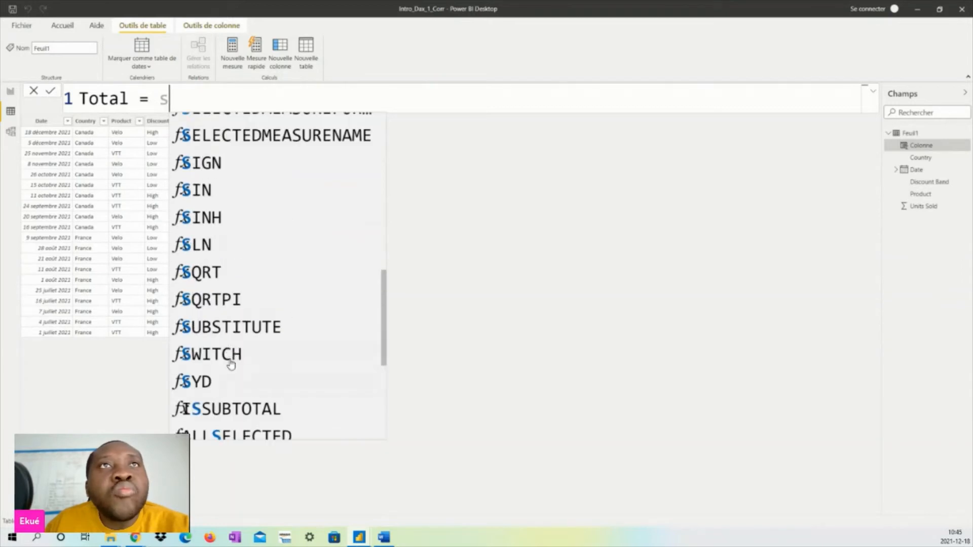
{"action": "scroll", "coordinate": [228, 256], "scroll_direction": "up", "scroll_amount": 5}
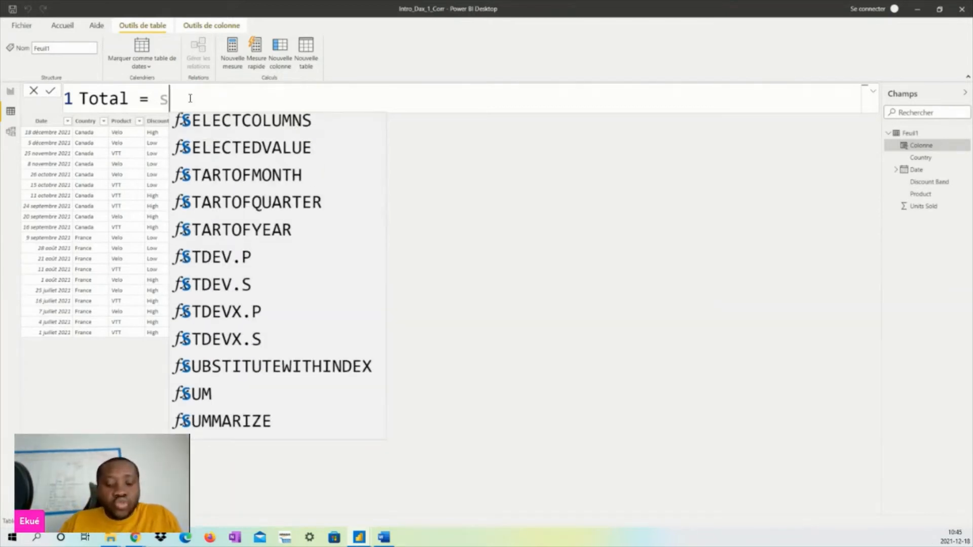
{"action": "key", "text": "BackSpace"}
{"action": "type", "text": "sum"}
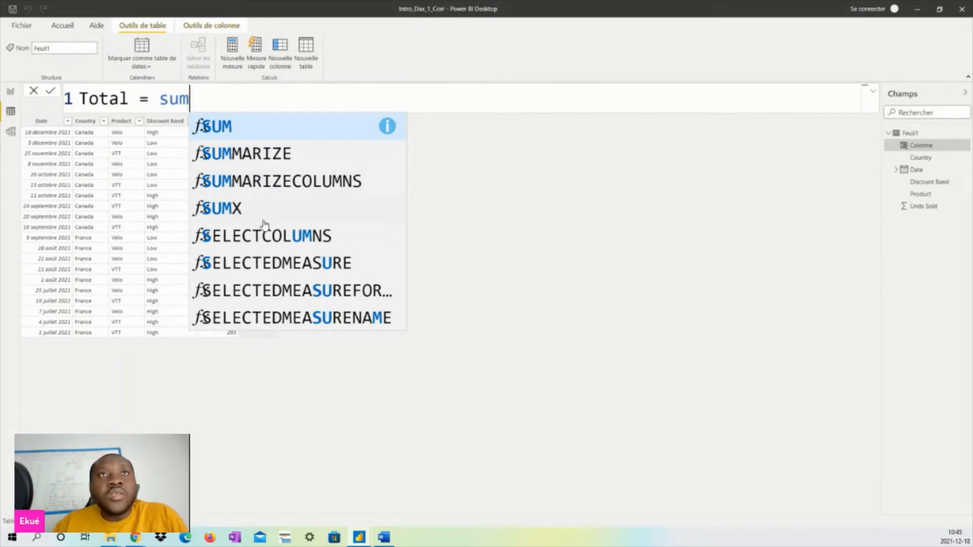
{"action": "key", "text": "Escape"}
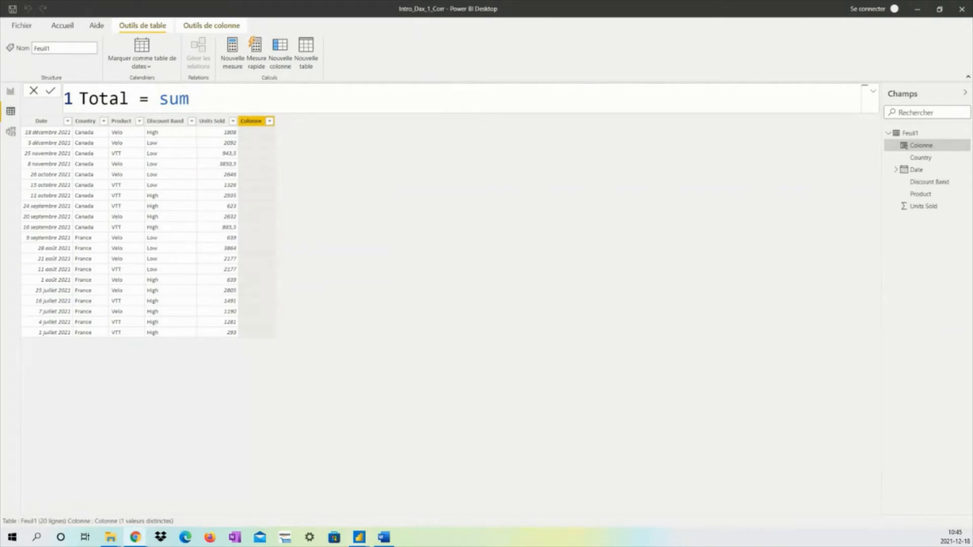
{"action": "key", "text": "BackSpace"}
{"action": "key", "text": "BackSpace"}
{"action": "key", "text": "BackSpace"}
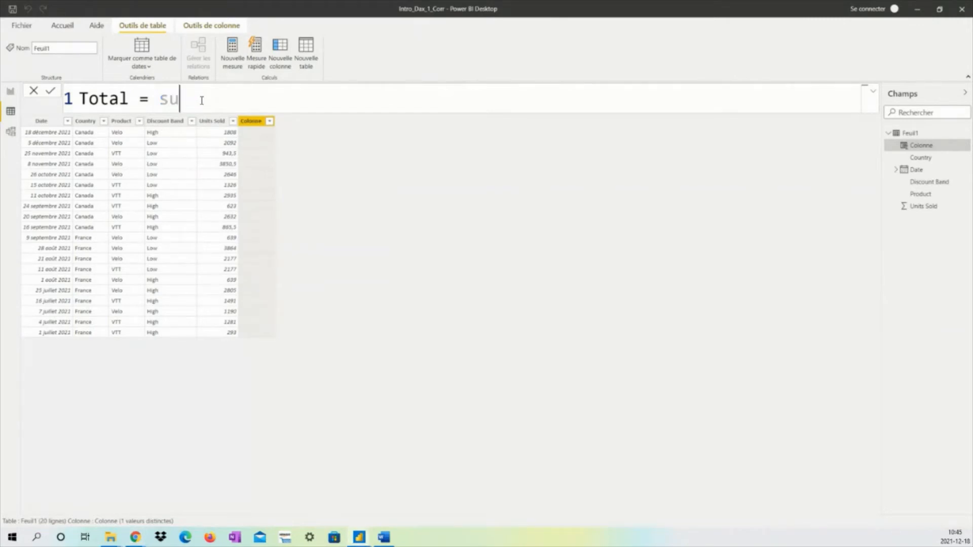
Step: Look up the DAX function suggestions for "div", "pro", "cap" and "prod", clearing each entry from the formula
{"action": "type", "text": "div"}
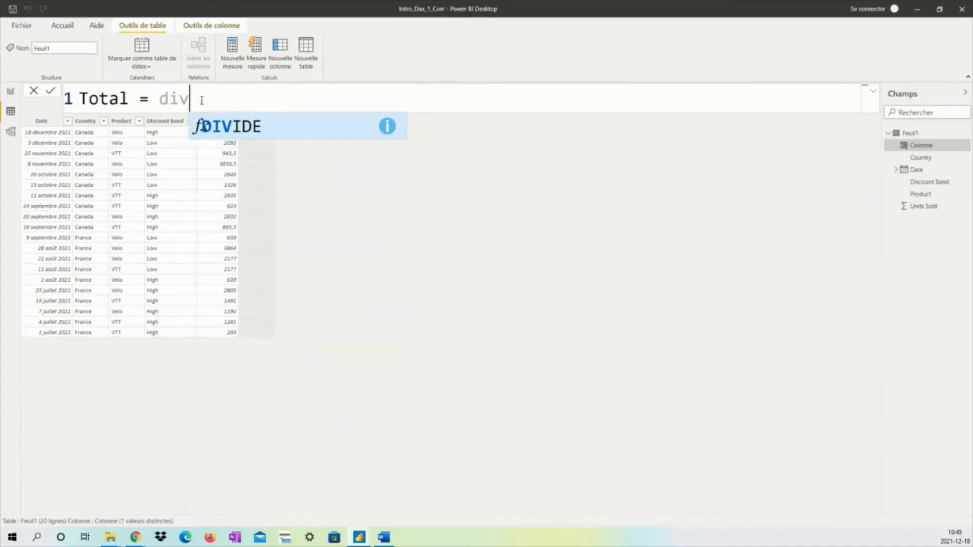
{"action": "key", "text": "BackSpace"}
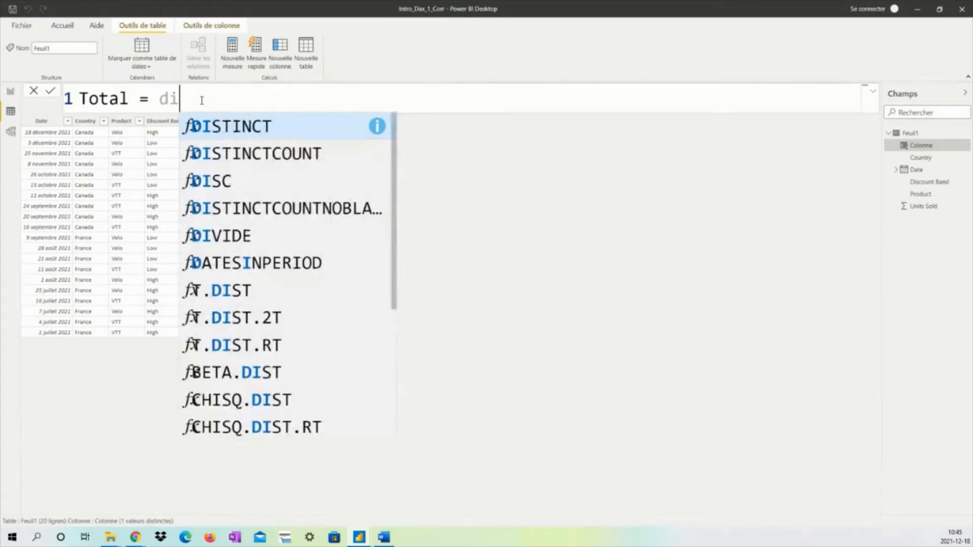
{"action": "key", "text": "BackSpace"}
{"action": "key", "text": "BackSpace"}
{"action": "type", "text": "pro"}
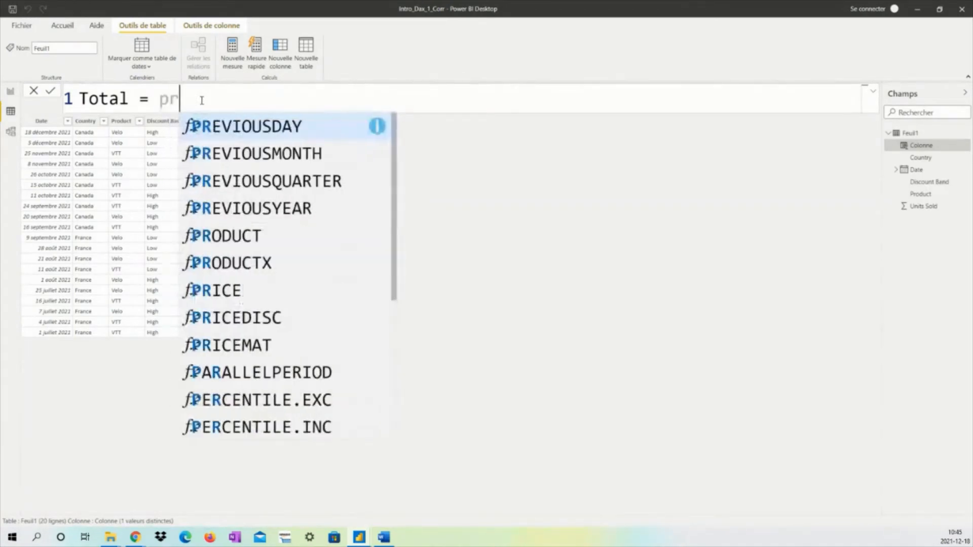
{"action": "key", "text": "BackSpace"}
{"action": "key", "text": "BackSpace"}
{"action": "key", "text": "BackSpace"}
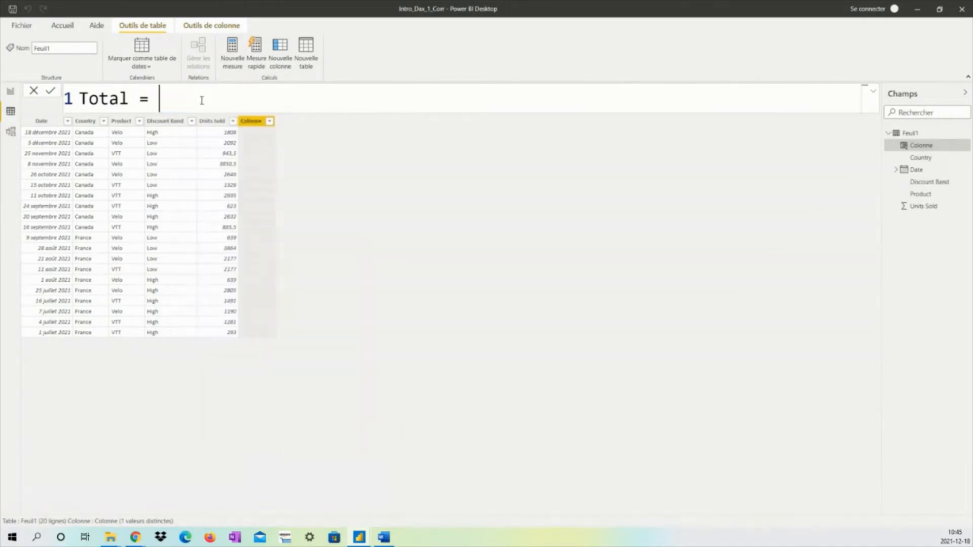
{"action": "type", "text": "cap"}
{"action": "key", "text": "BackSpace"}
{"action": "key", "text": "BackSpace"}
{"action": "key", "text": "BackSpace"}
{"action": "type", "text": "pro"}
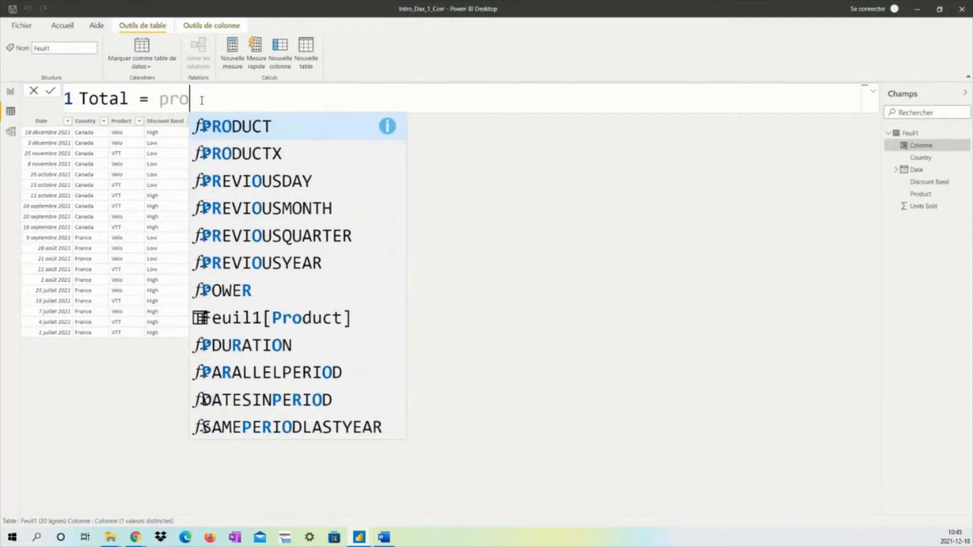
{"action": "type", "text": "d"}
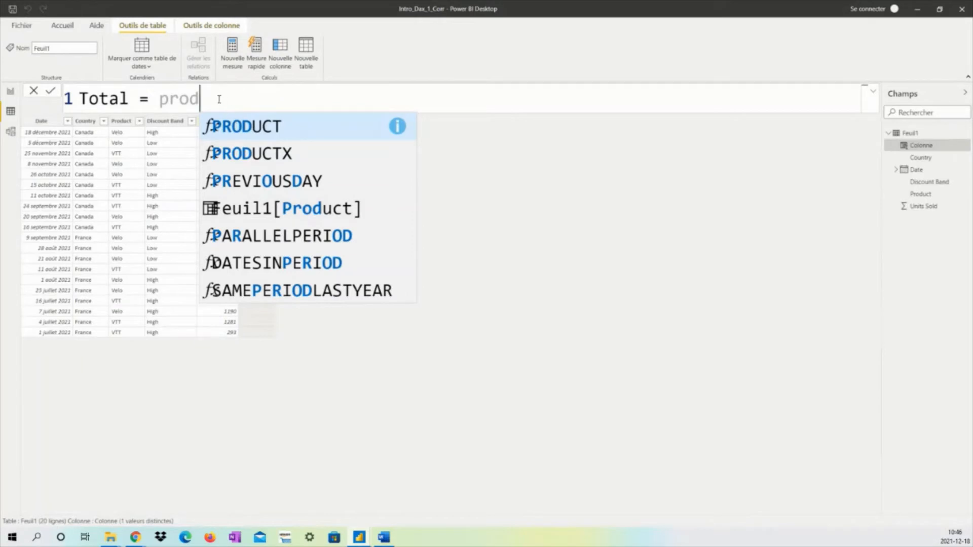
{"action": "key", "text": "BackSpace"}
{"action": "key", "text": "BackSpace"}
{"action": "key", "text": "BackSpace"}
{"action": "key", "text": "BackSpace"}
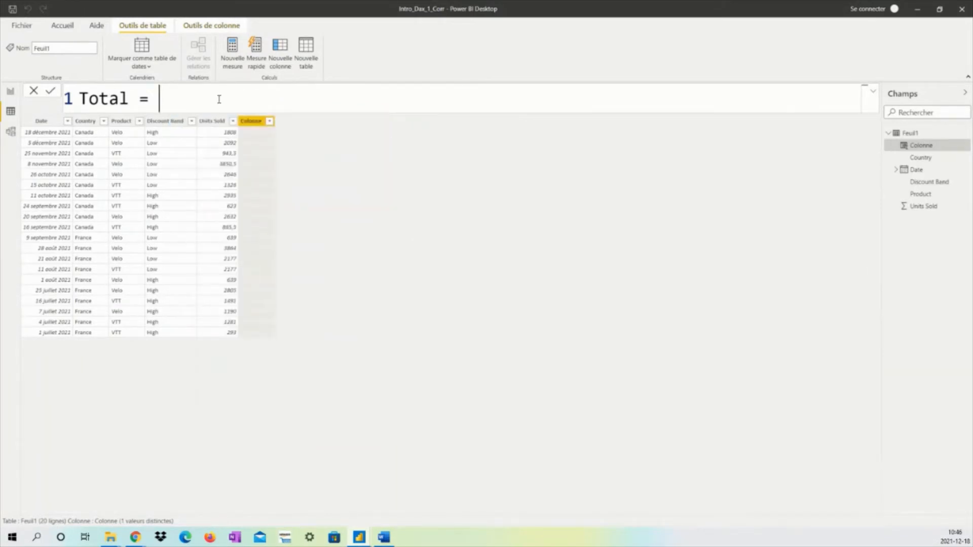
Step: Complete the Total column's formula as sum(Feuil1[Units Sold])
{"action": "type", "text": "sun"}
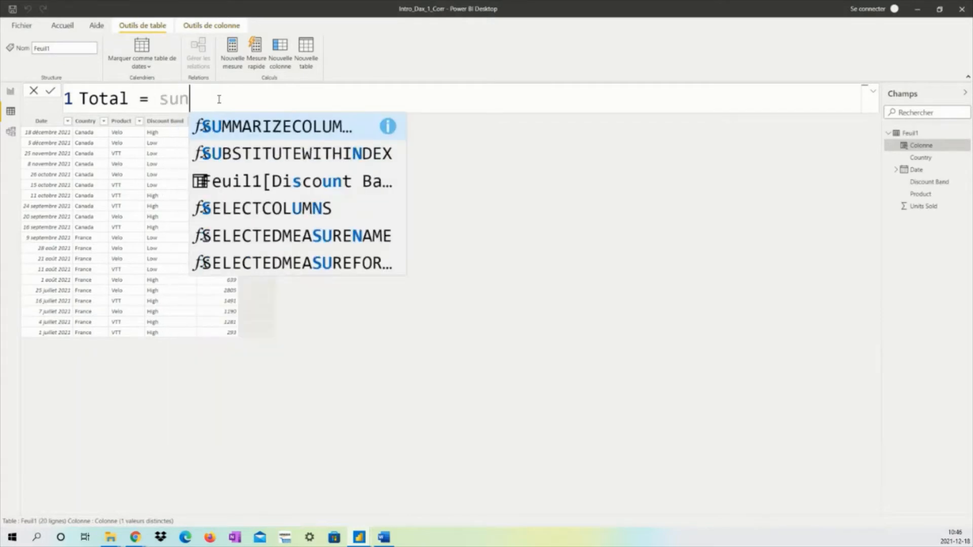
{"action": "key", "text": "BackSpace"}
{"action": "type", "text": "m"}
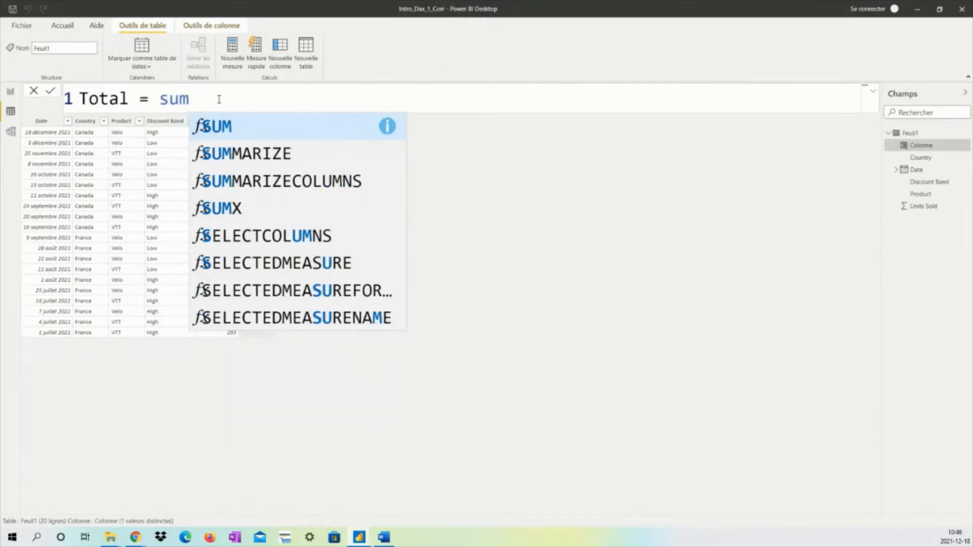
{"action": "type", "text": "("}
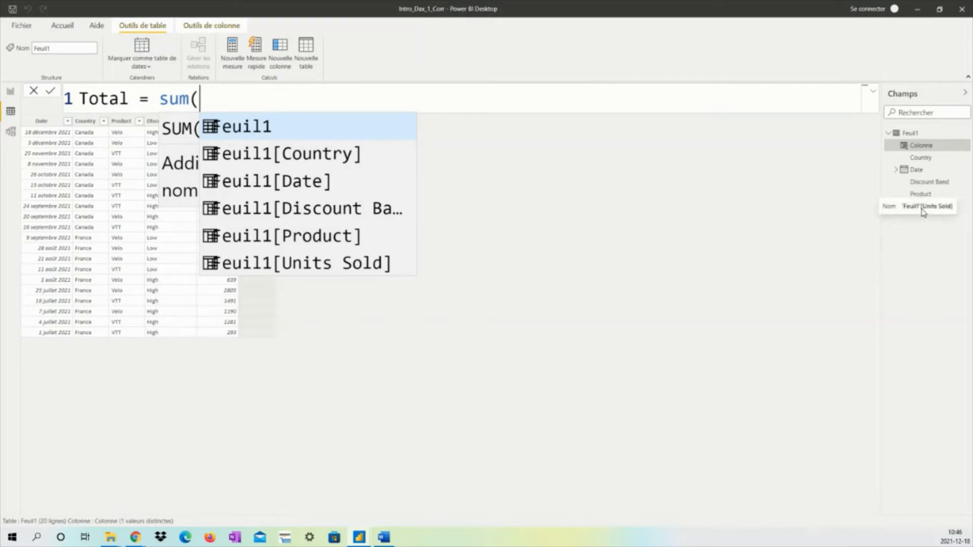
{"action": "left_click", "coordinate": [295, 265]}
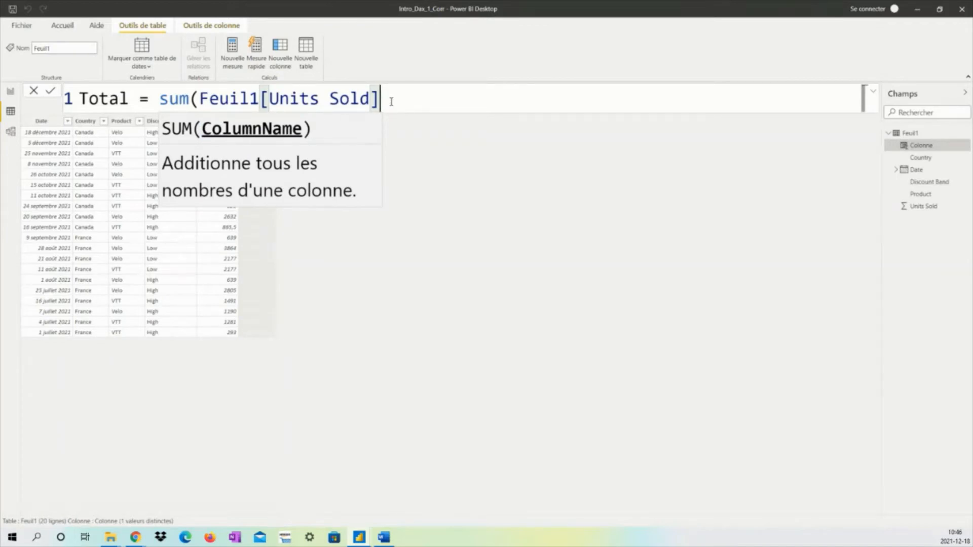
{"action": "type", "text": ")"}
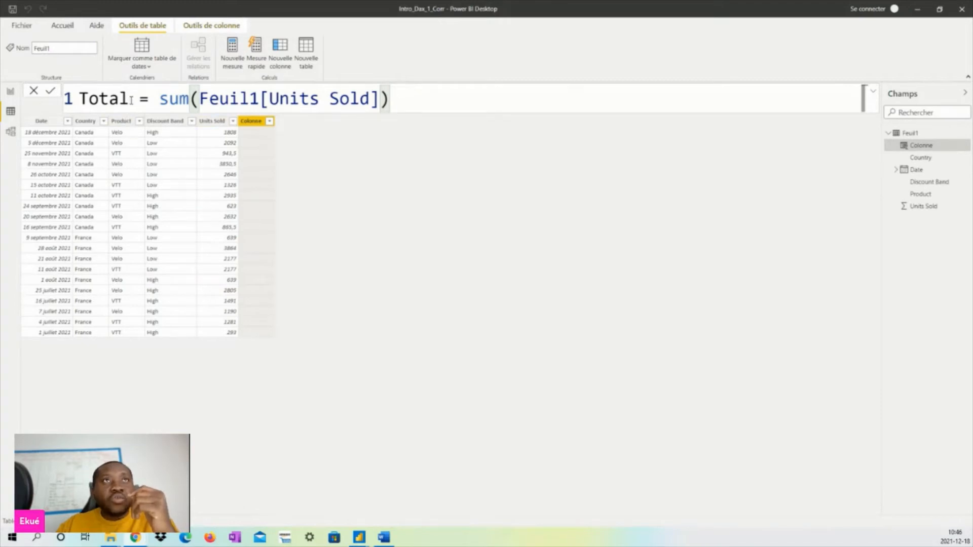
Step: Review the parts of the formula one by one: the name Total, the equals sign and the sum expression
{"action": "left_click_drag", "start_coordinate": [131, 100], "coordinate": [83, 99]}
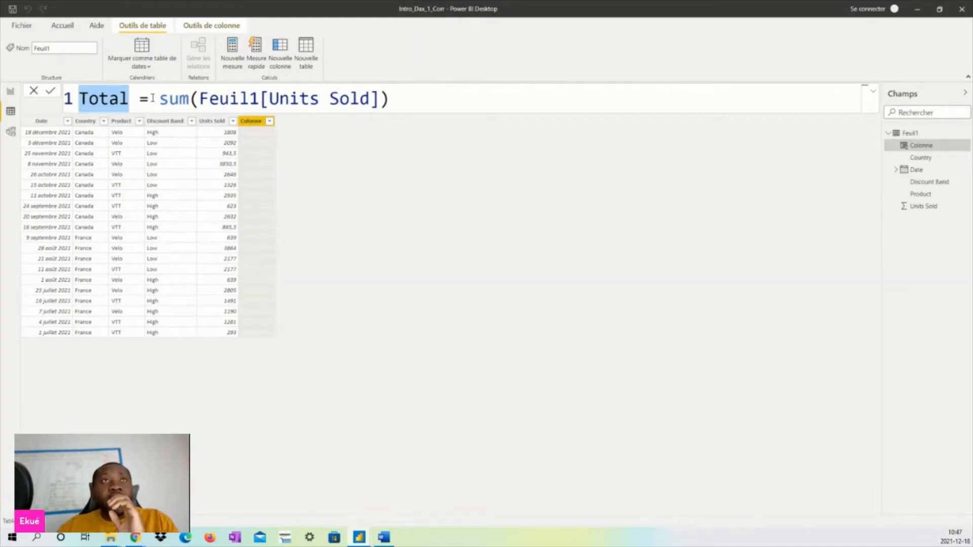
{"action": "left_click_drag", "start_coordinate": [152, 98], "coordinate": [142, 98]}
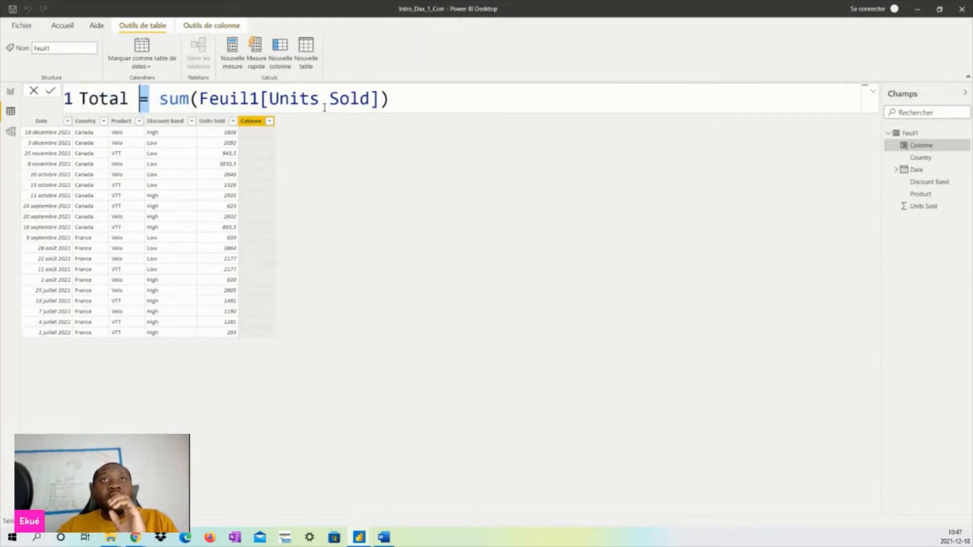
{"action": "left_click", "coordinate": [187, 98]}
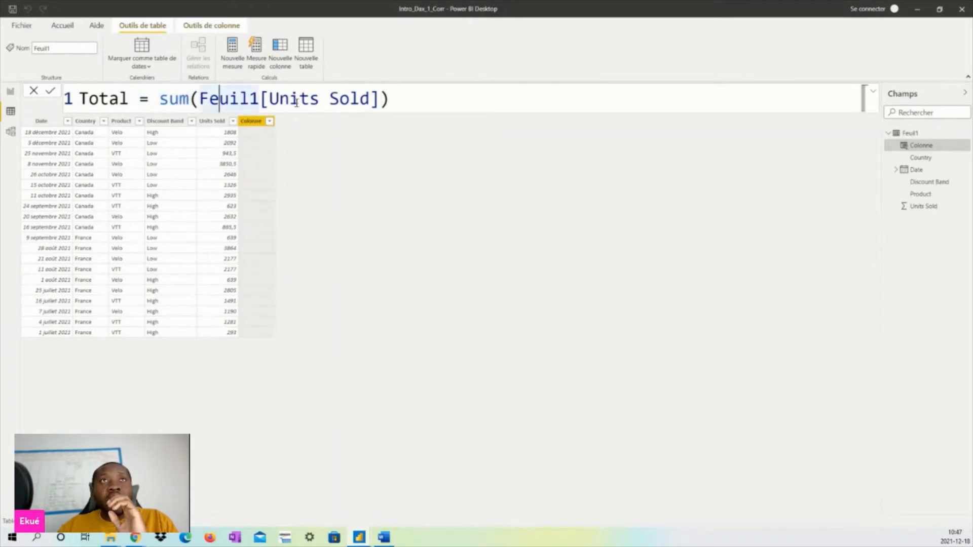
Step: Commit the Total column's formula sum(Feuil1[Units Sold]) and widen the resulting column slightly in the data table
{"action": "left_click_drag", "start_coordinate": [380, 97], "coordinate": [203, 104]}
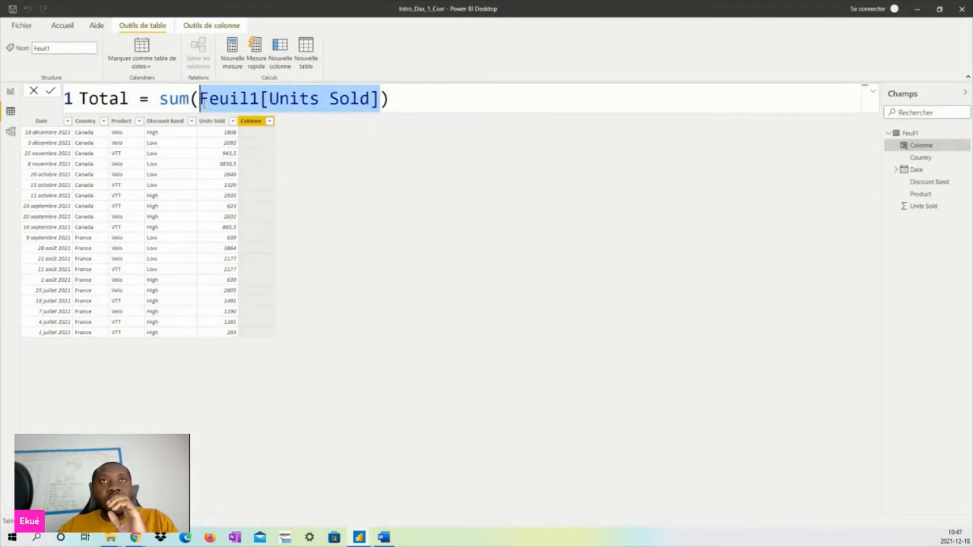
{"action": "left_click", "coordinate": [392, 99]}
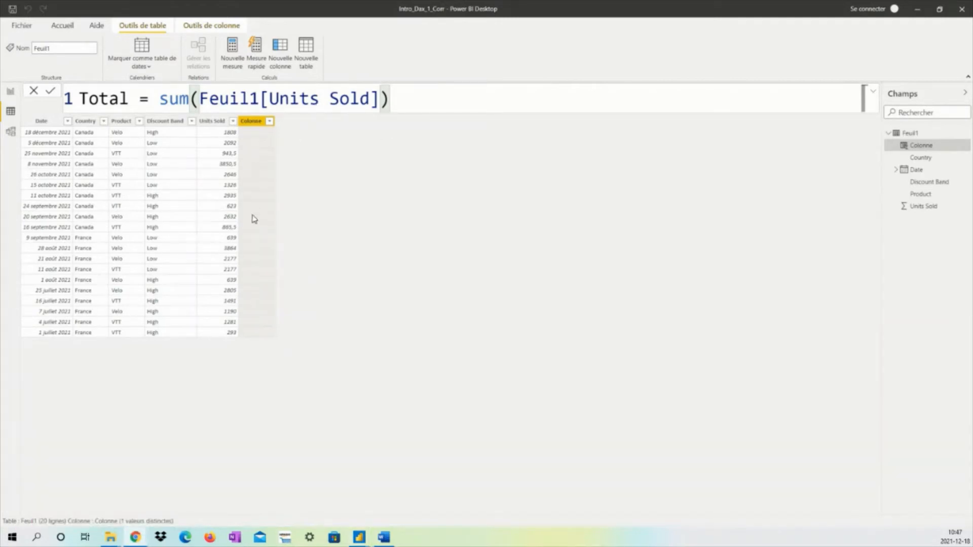
{"action": "left_click", "coordinate": [50, 92]}
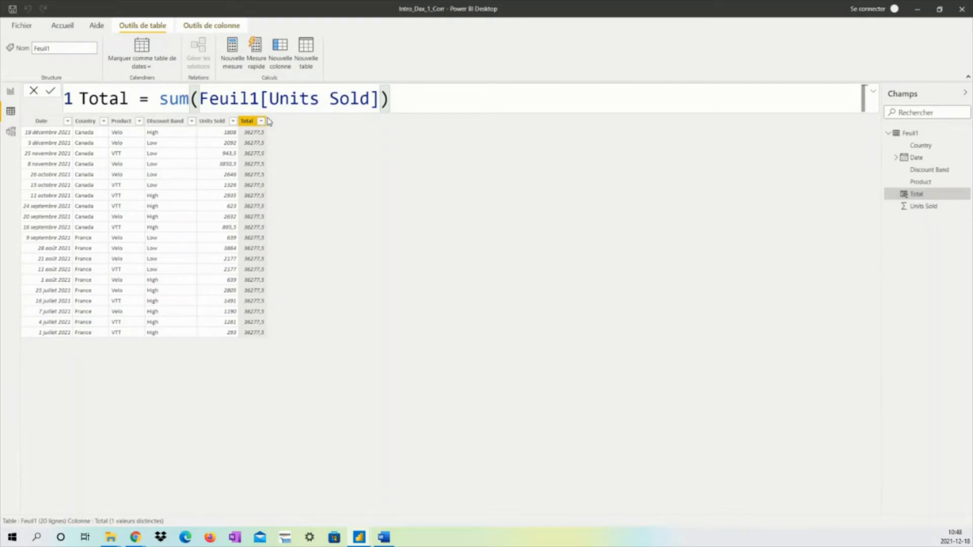
{"action": "left_click_drag", "start_coordinate": [265, 121], "coordinate": [276, 124]}
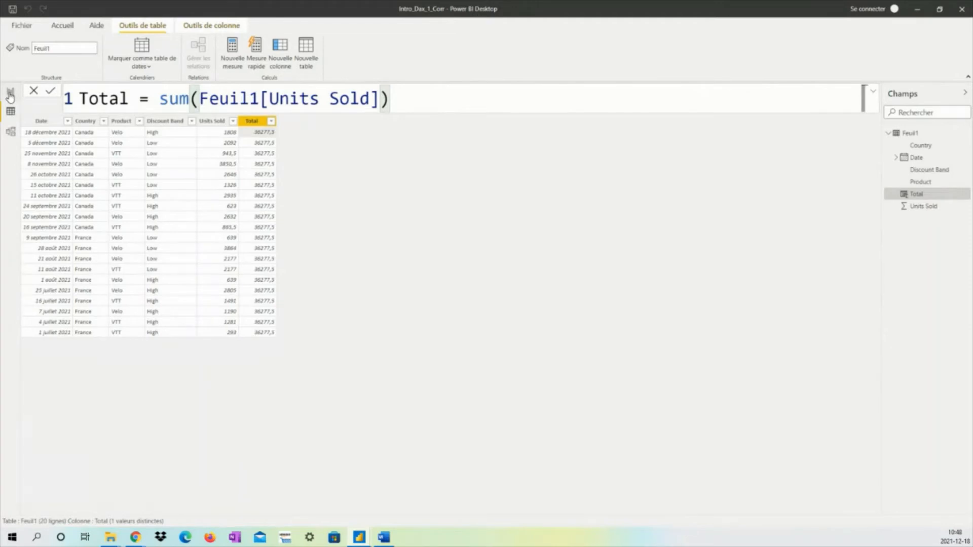
Step: Rename the calculated column Total to Total_Col in its formula and commit the change
{"action": "double_click", "coordinate": [126, 99]}
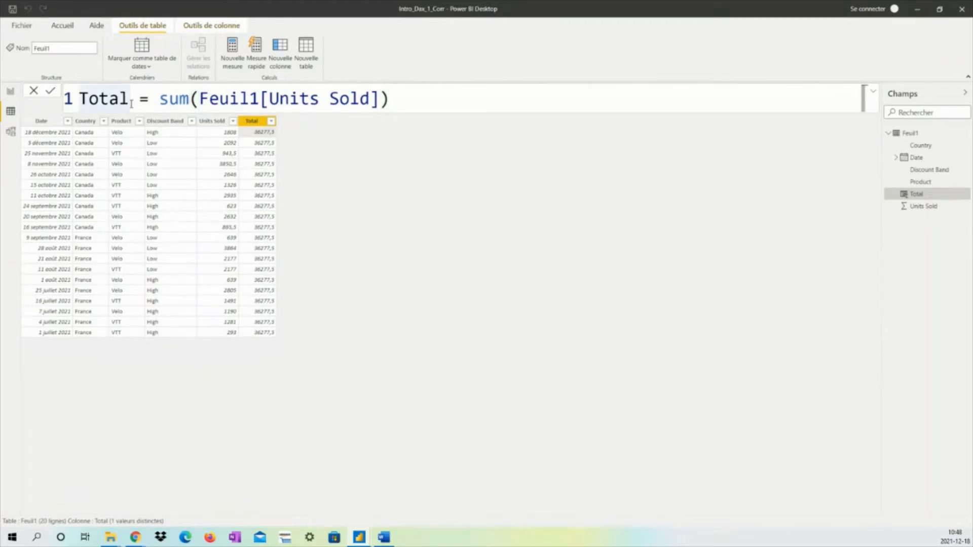
{"action": "type", "text": "_"}
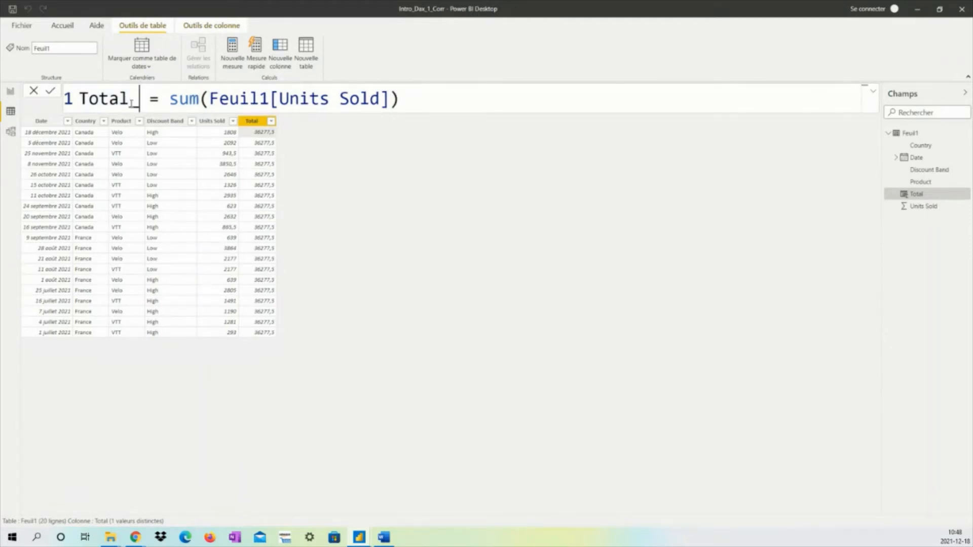
{"action": "type", "text": "Col"}
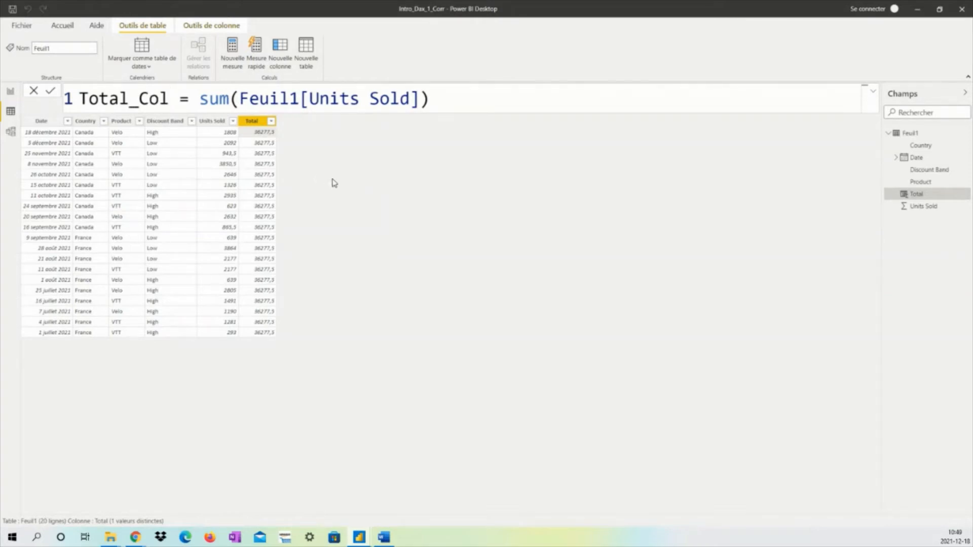
{"action": "key", "text": "Return"}
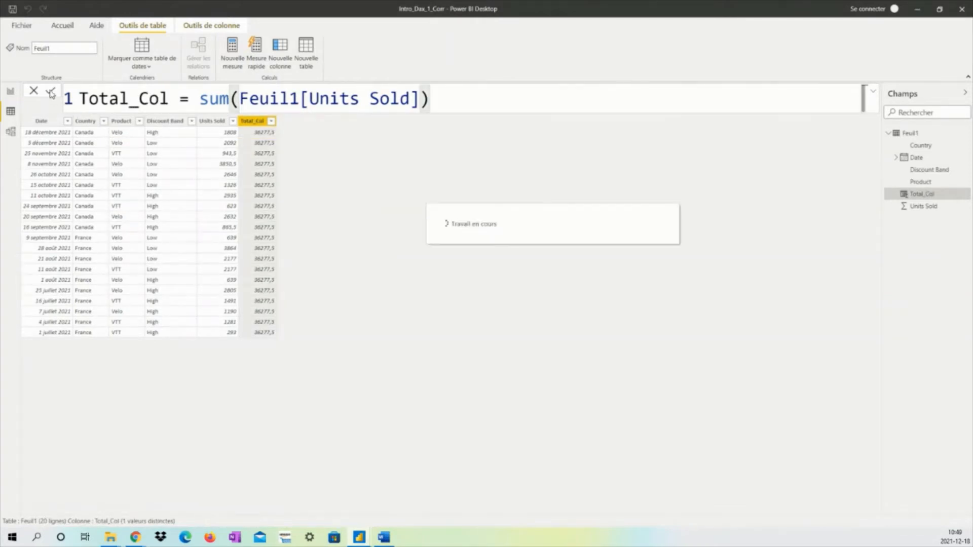
Step: Add Total_Col after Units Sold in the report's table visual and enlarge the visual
{"action": "left_click", "coordinate": [9, 92]}
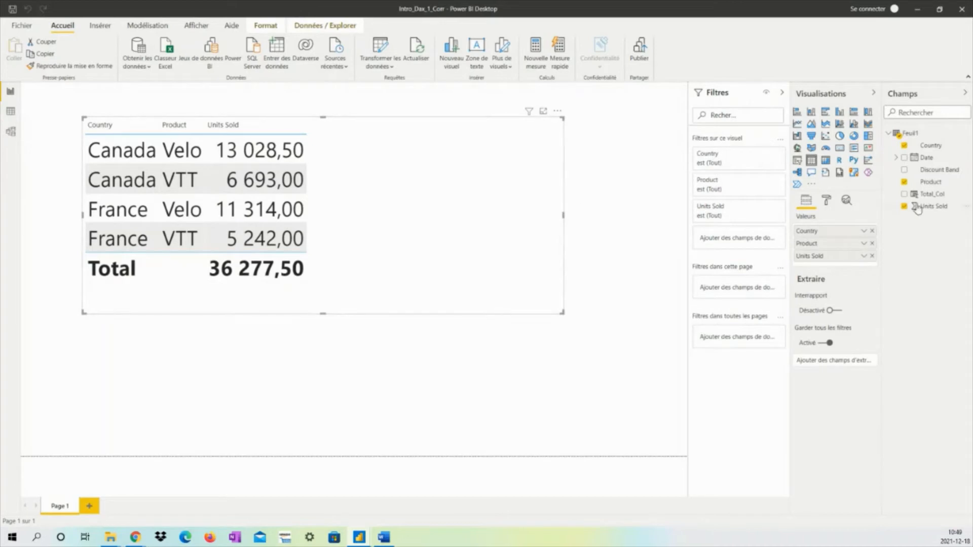
{"action": "left_click_drag", "start_coordinate": [921, 195], "coordinate": [847, 263]}
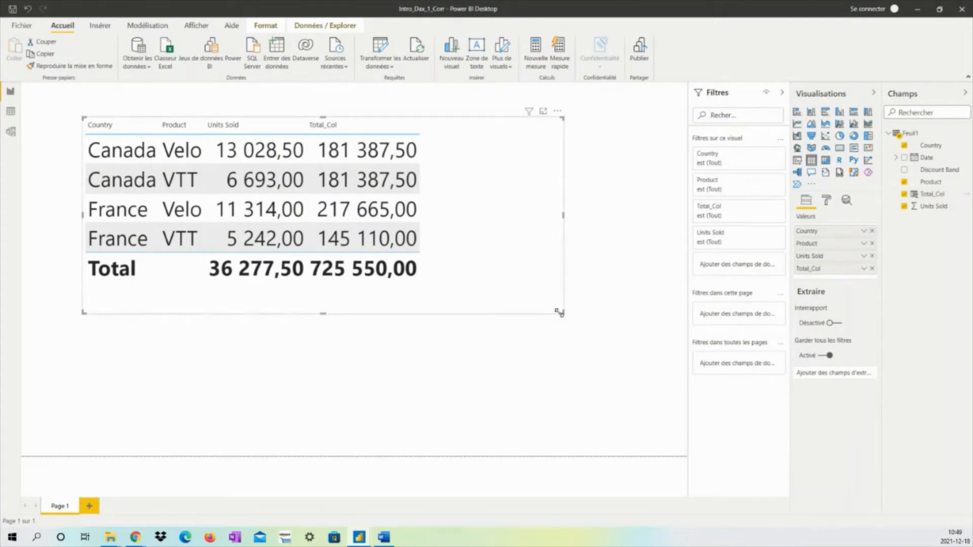
{"action": "left_click_drag", "start_coordinate": [560, 313], "coordinate": [652, 323]}
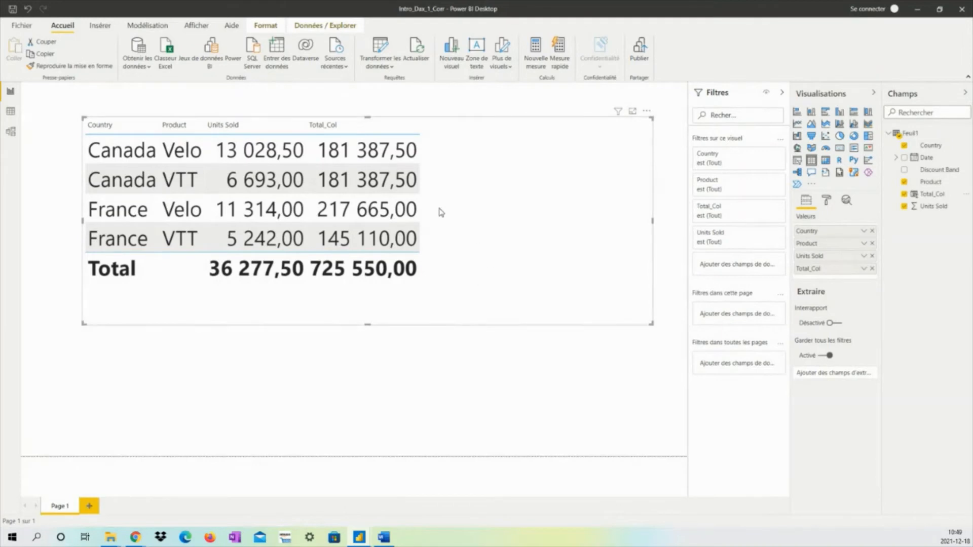
Step: Set Total_Col in the table visual to "Ne pas résumer", and slightly enlarge the visual and its Units Sold column
{"action": "left_click", "coordinate": [864, 269]}
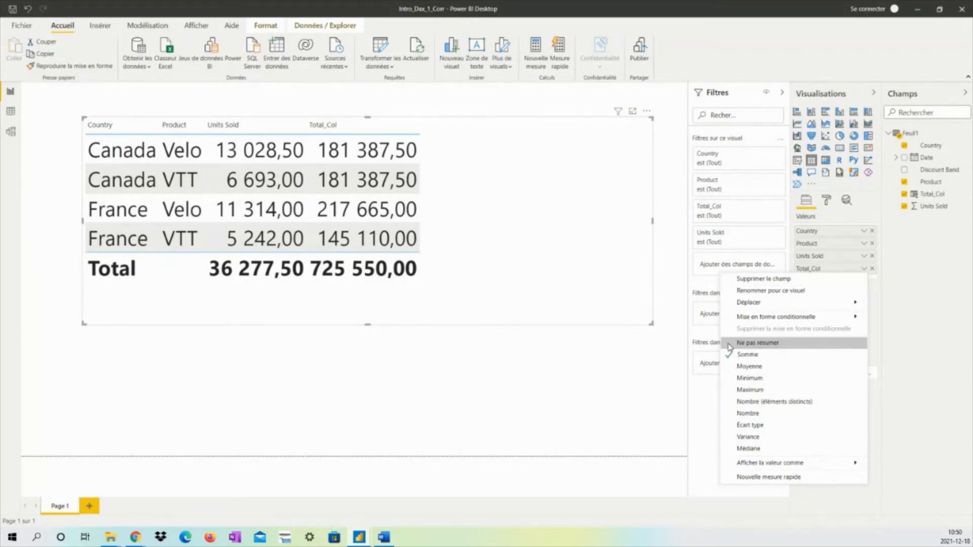
{"action": "left_click", "coordinate": [730, 347]}
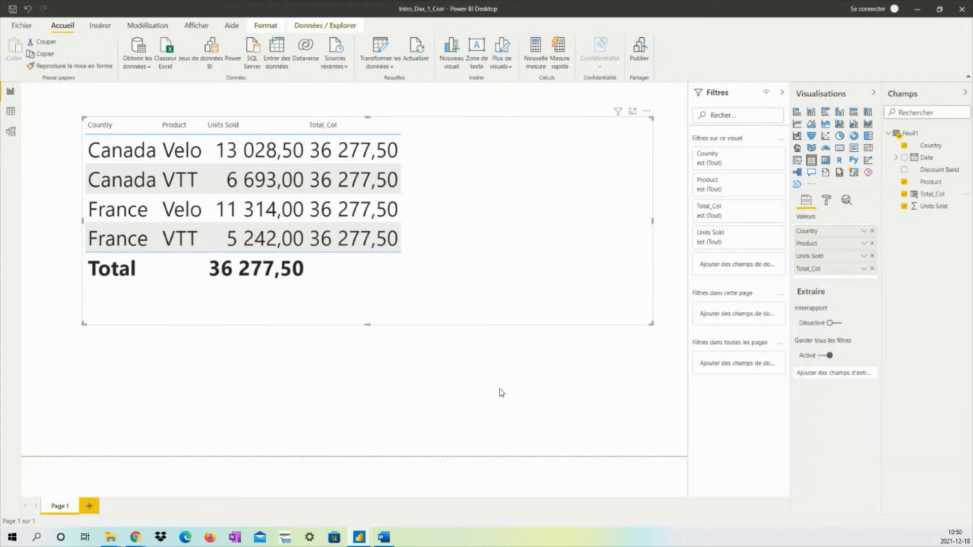
{"action": "left_click_drag", "start_coordinate": [651, 324], "coordinate": [658, 327]}
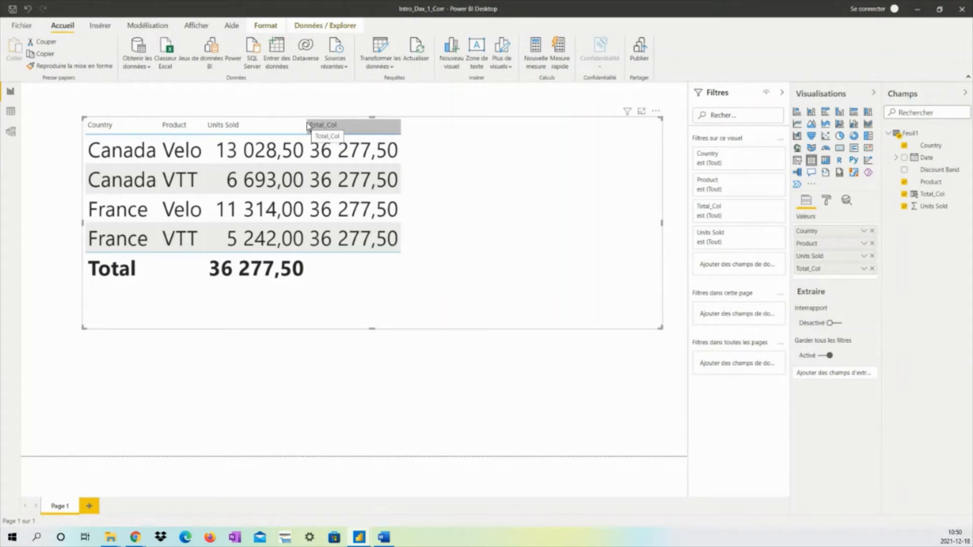
{"action": "mouse_move", "coordinate": [306, 125]}
{"action": "left_mouse_down"}
{"action": "mouse_move", "coordinate": [374, 124]}
{"action": "mouse_move", "coordinate": [312, 111]}
{"action": "left_mouse_up"}
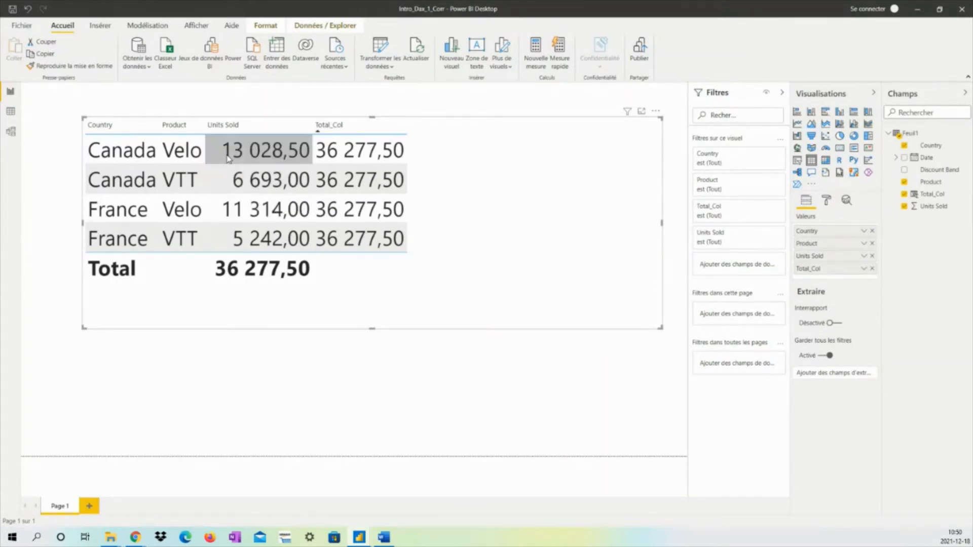
Step: Create a separate table visual of Country below the main table, shrink it and place it under the table's centre
{"action": "left_click", "coordinate": [570, 370]}
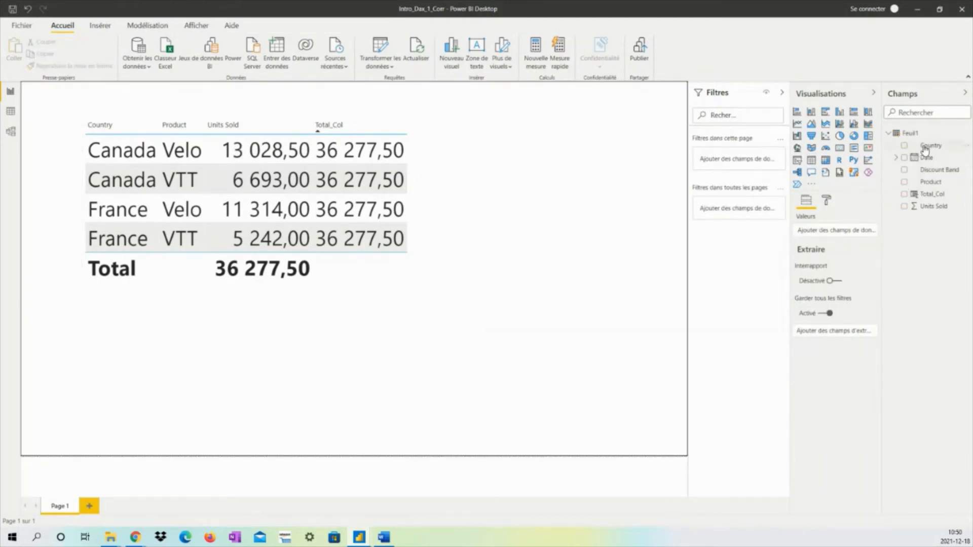
{"action": "left_click_drag", "start_coordinate": [929, 149], "coordinate": [412, 373]}
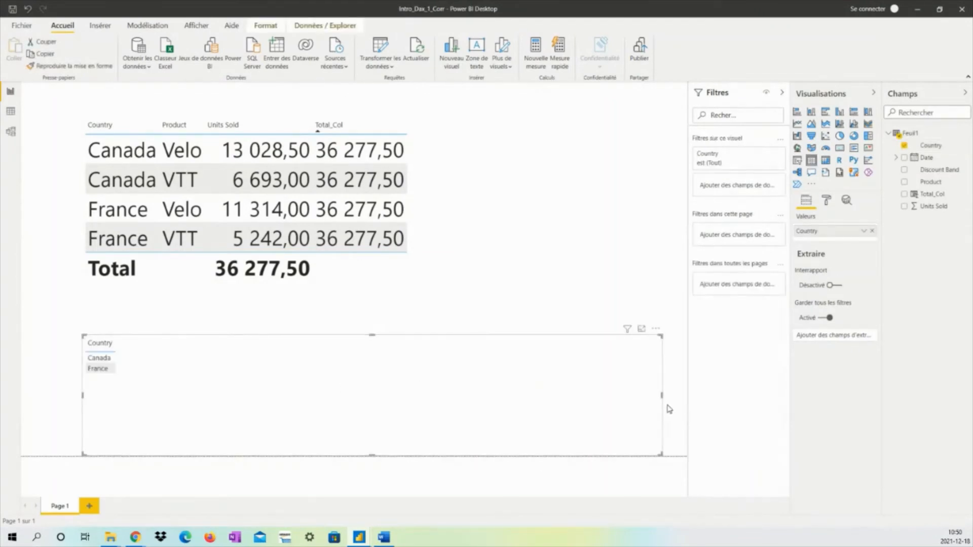
{"action": "left_click_drag", "start_coordinate": [661, 395], "coordinate": [222, 385]}
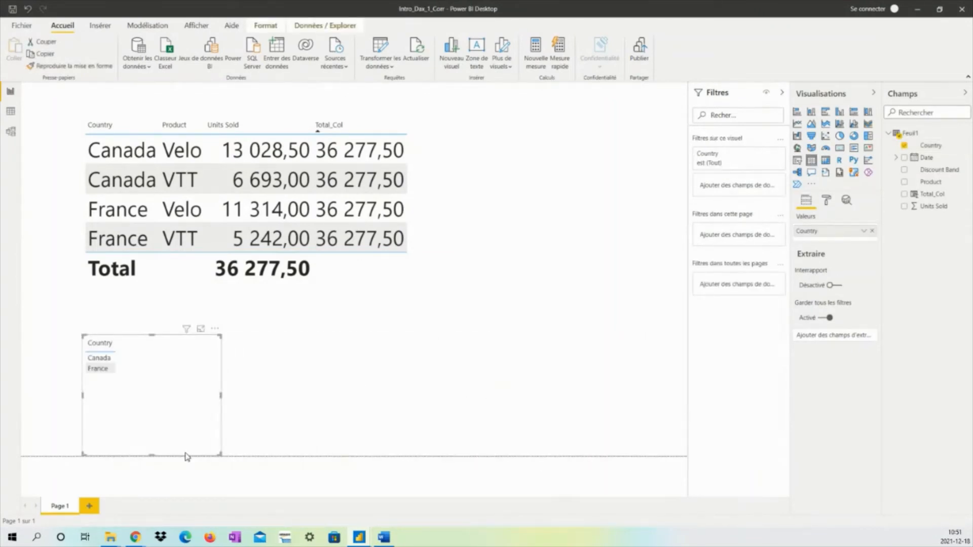
{"action": "left_click_drag", "start_coordinate": [151, 454], "coordinate": [393, 397]}
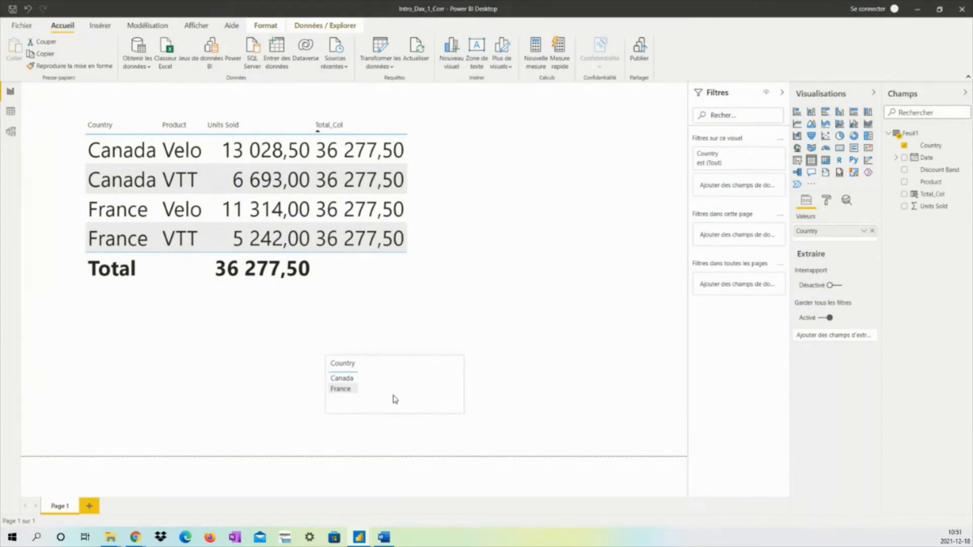
Step: Compare Units Sold and Total_Col while filtering the main table by Canada and by France, and clear the filter
{"action": "left_click", "coordinate": [342, 380]}
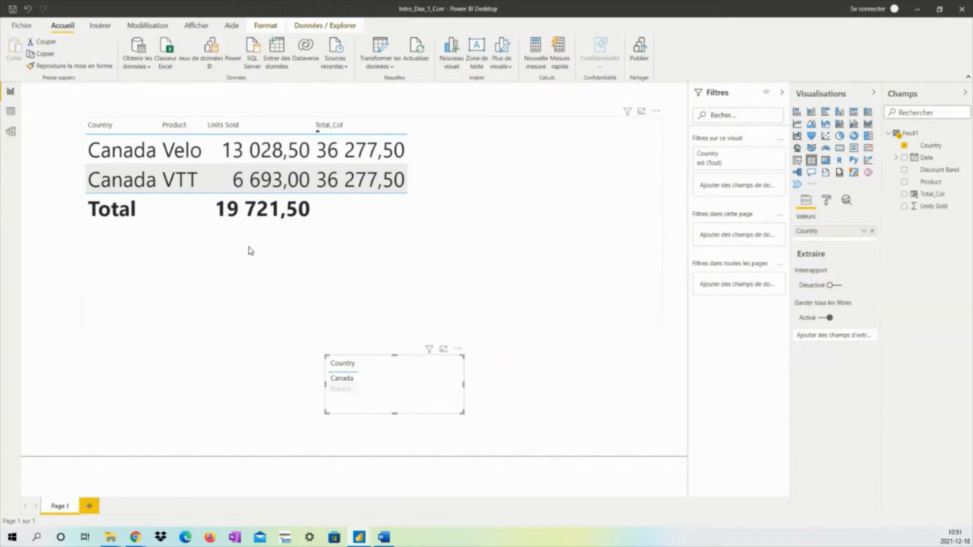
{"action": "left_click", "coordinate": [342, 388]}
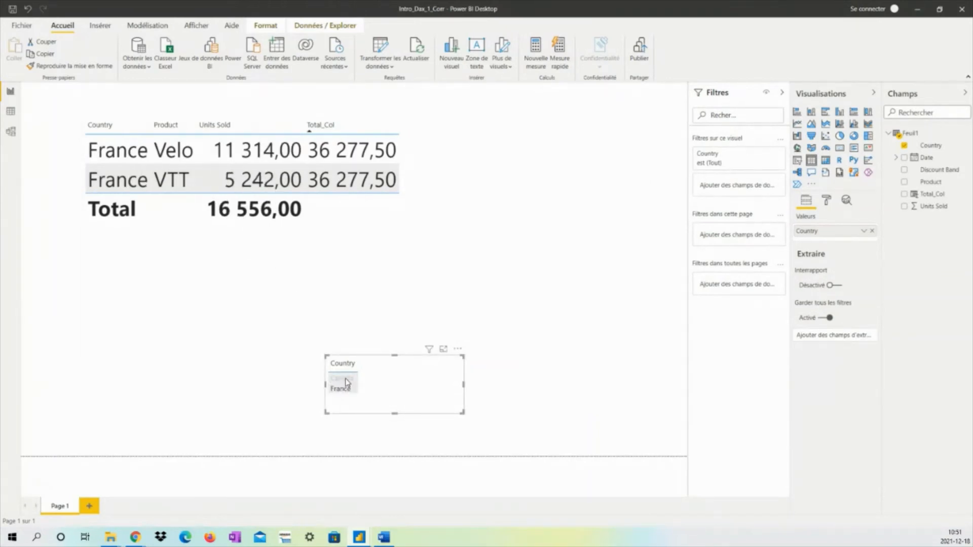
{"action": "left_click", "coordinate": [342, 389]}
{"action": "left_click", "coordinate": [343, 389]}
{"action": "left_click", "coordinate": [343, 380]}
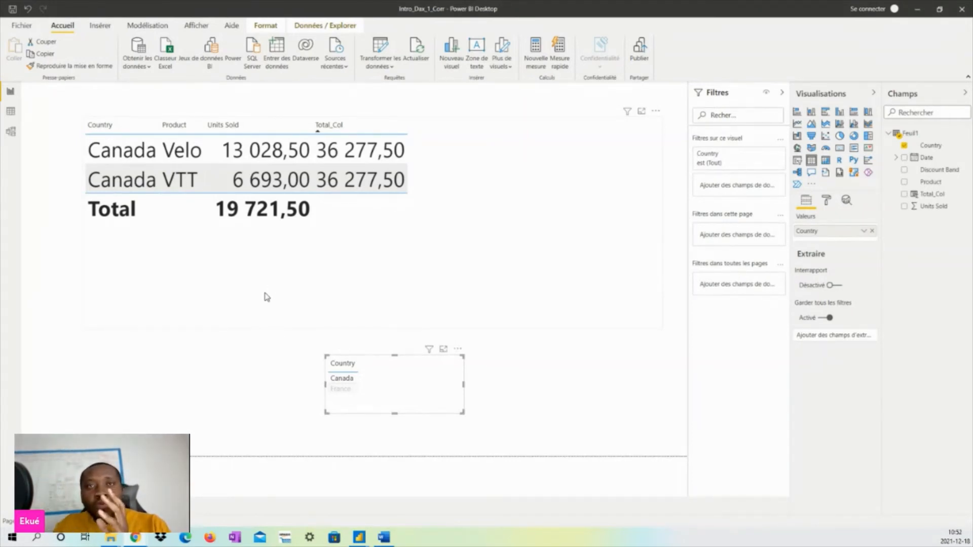
{"action": "left_click", "coordinate": [340, 379]}
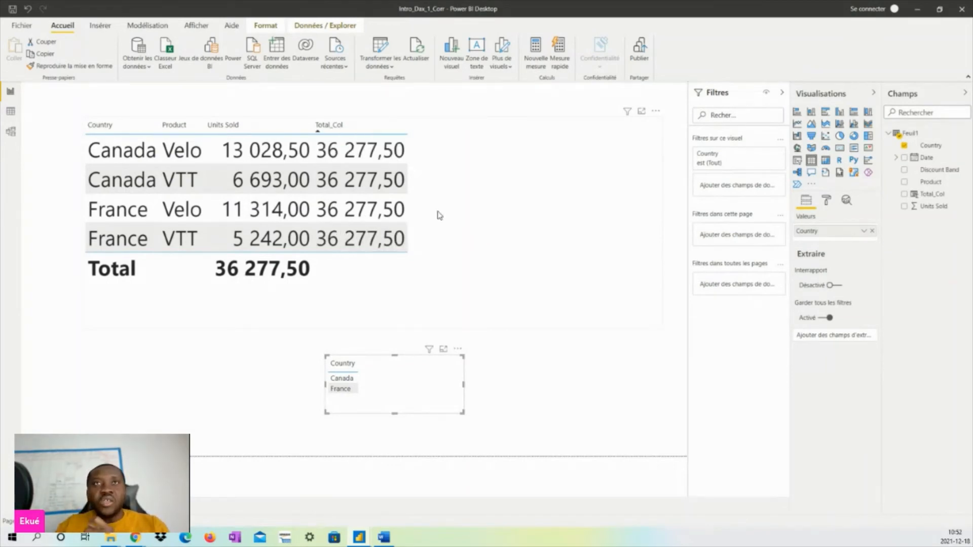
Step: Add a new calculated column to the Feuil1 table in the data view and name it Mois
{"action": "left_click", "coordinate": [10, 113]}
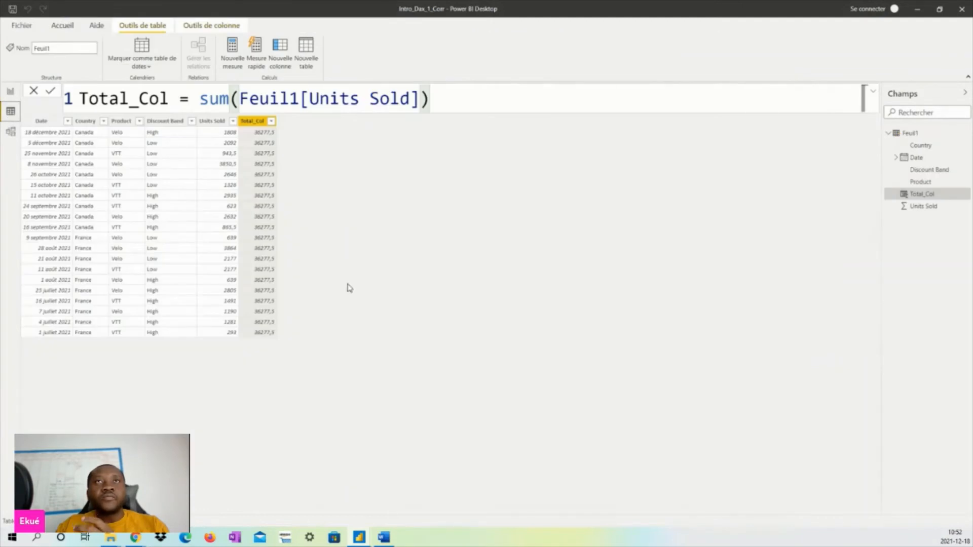
{"action": "left_click", "coordinate": [494, 99]}
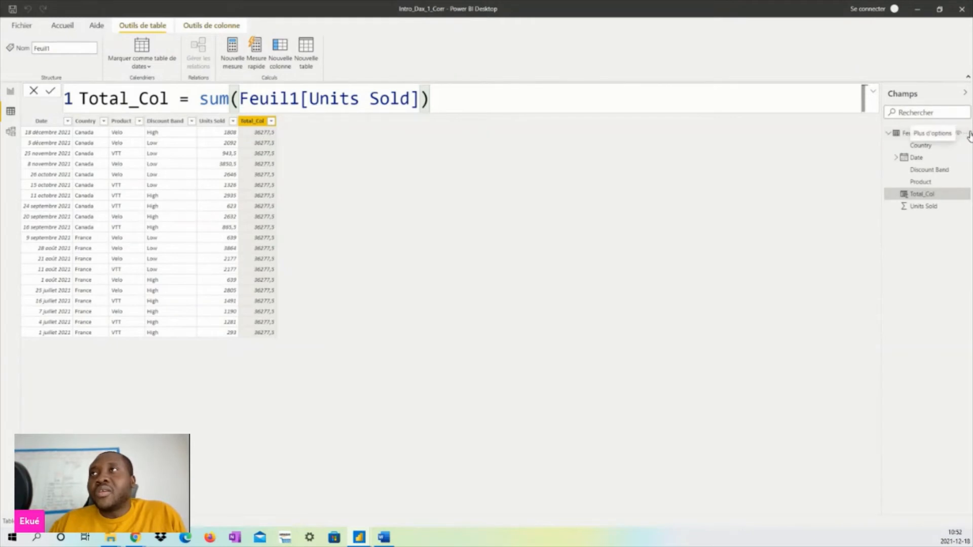
{"action": "left_click", "coordinate": [968, 134]}
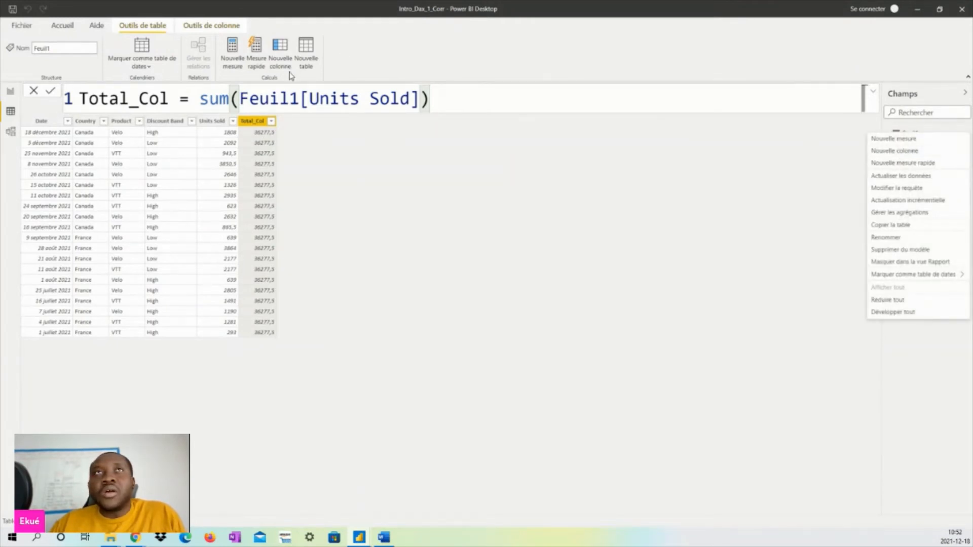
{"action": "left_click", "coordinate": [903, 151]}
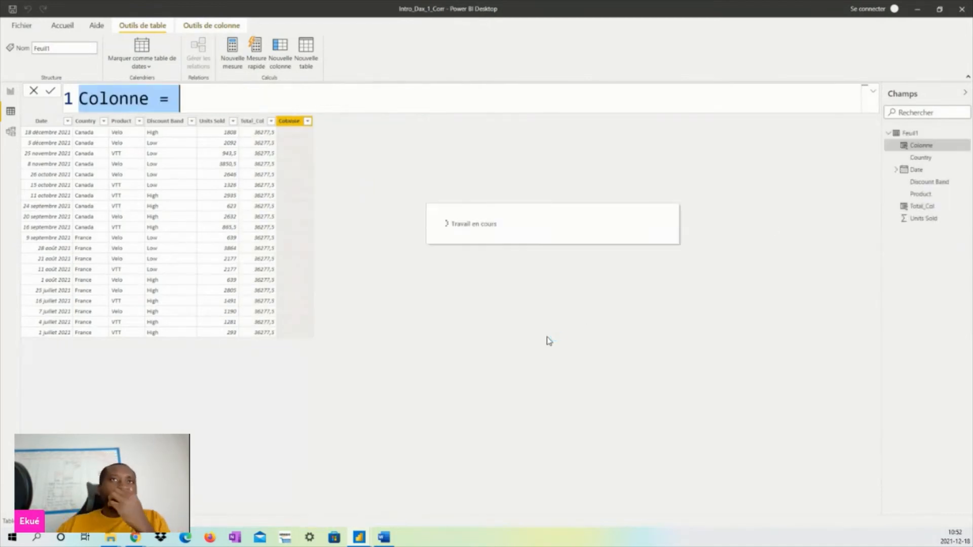
{"action": "left_click", "coordinate": [150, 99]}
{"action": "left_click_drag", "start_coordinate": [151, 100], "coordinate": [80, 101]}
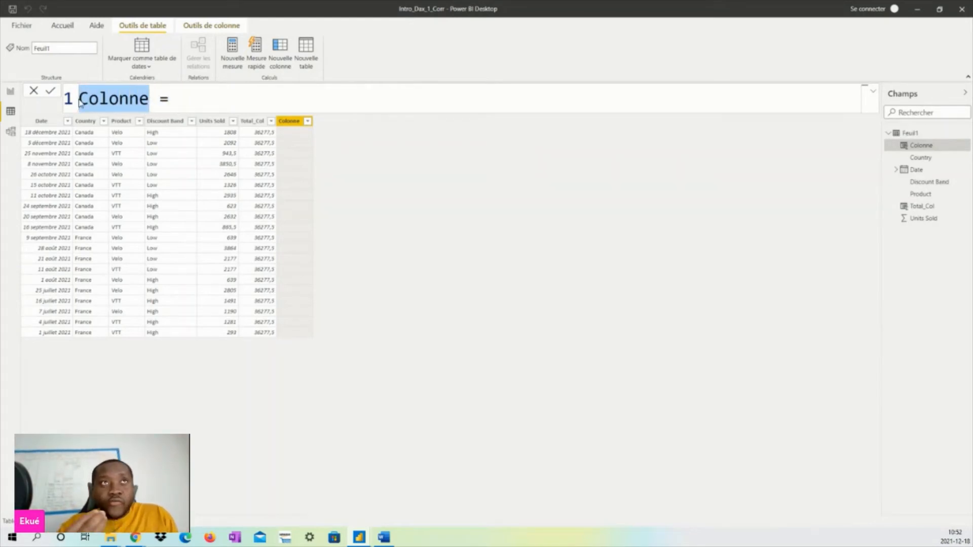
{"action": "type", "text": "M"}
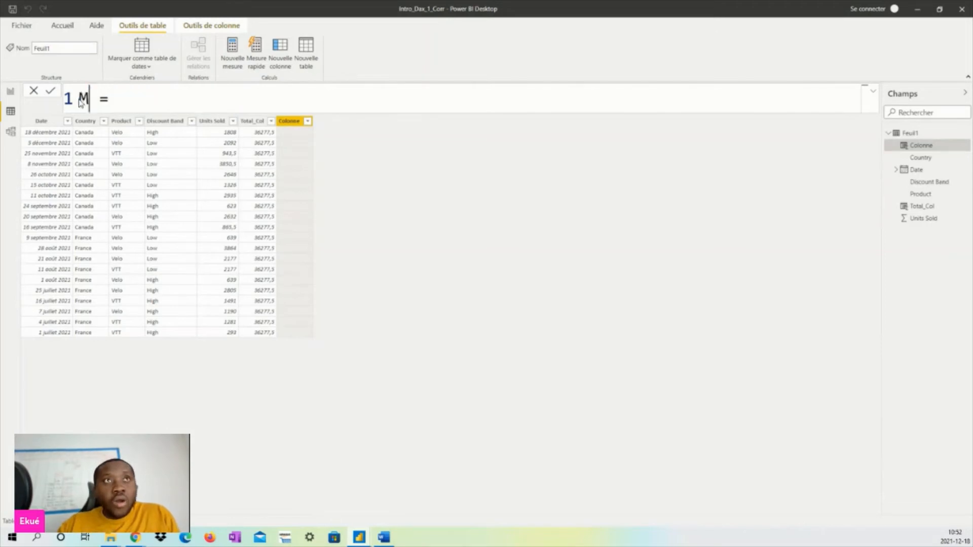
{"action": "type", "text": "ois"}
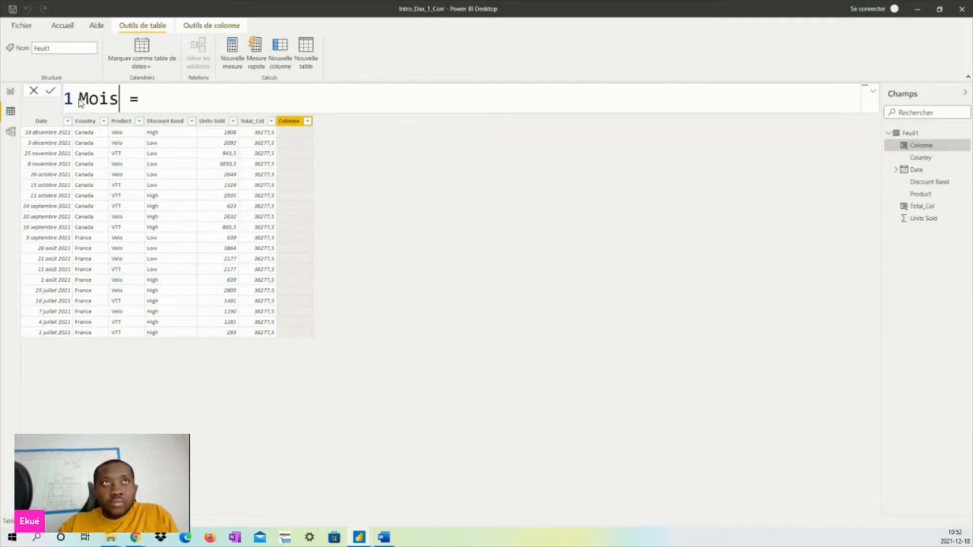
Step: Define the Mois column as MONTH(Feuil1[Date]) and commit the formula
{"action": "left_click", "coordinate": [148, 96]}
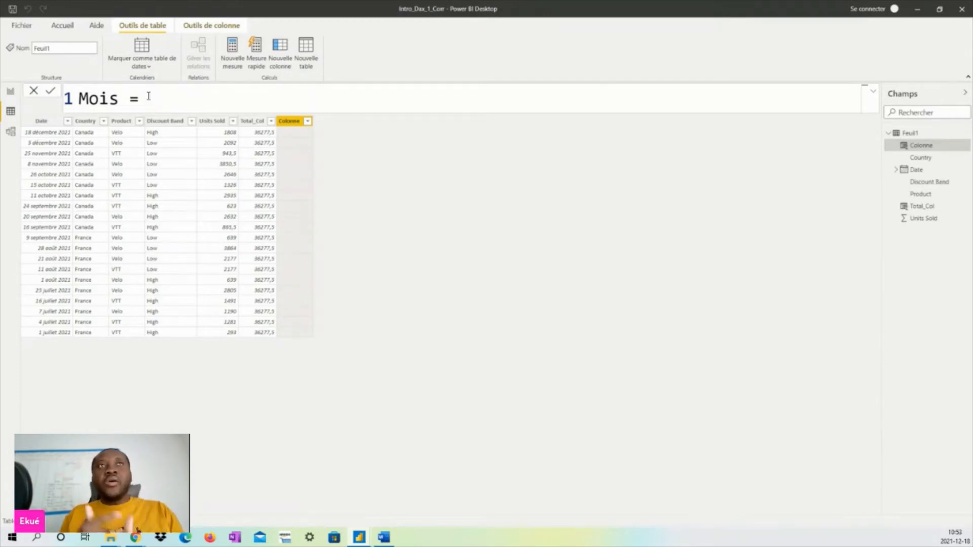
{"action": "type", "text": "MON"}
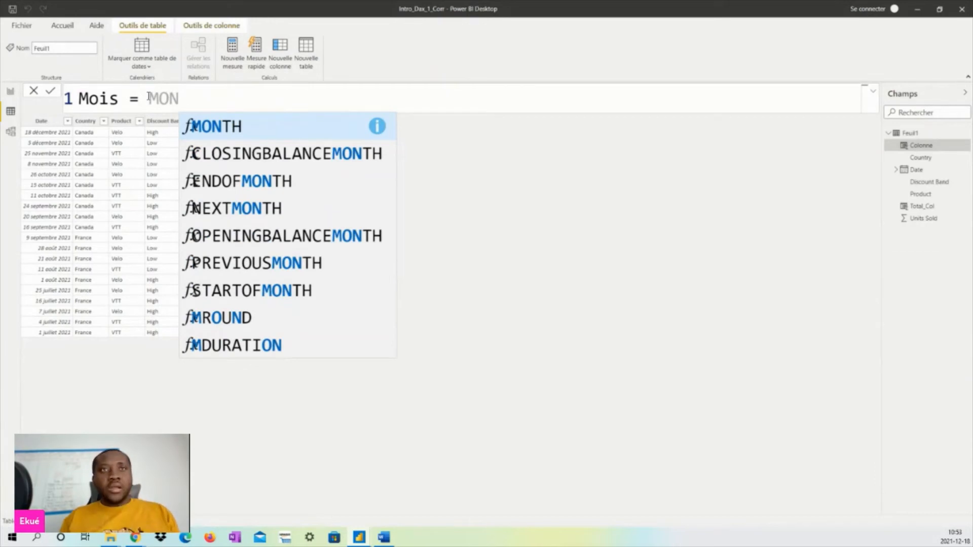
{"action": "type", "text": "TH"}
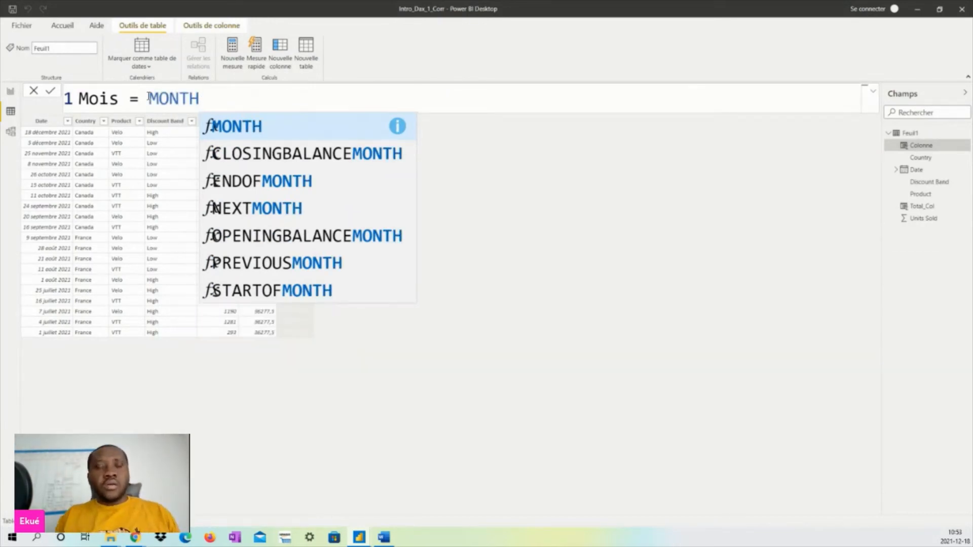
{"action": "type", "text": "("}
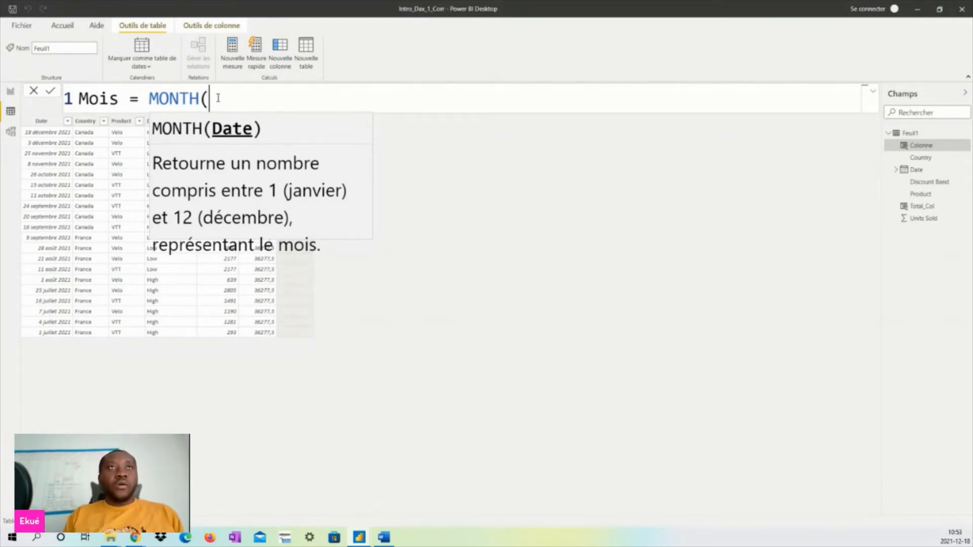
{"action": "type", "text": "Date"}
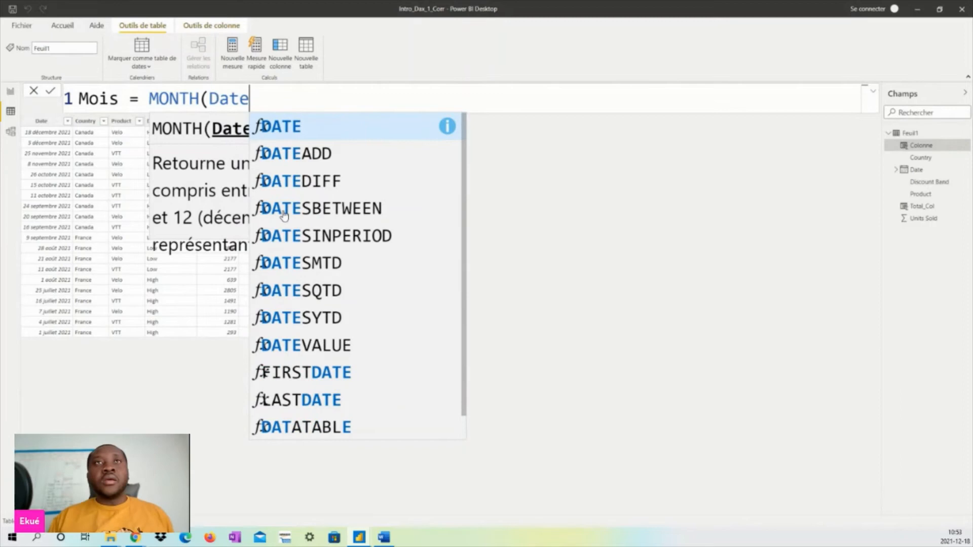
{"action": "scroll", "coordinate": [404, 258], "scroll_direction": "down", "scroll_amount": 1}
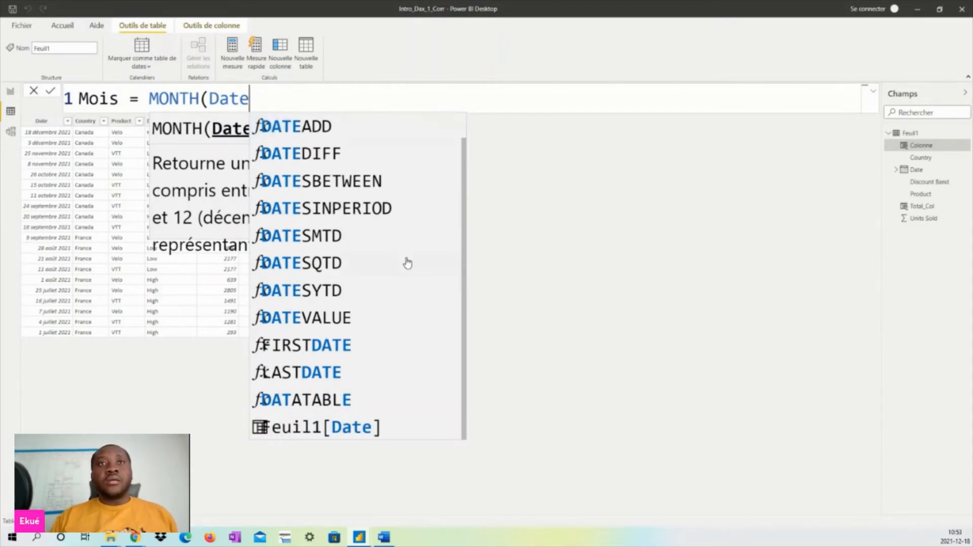
{"action": "left_click", "coordinate": [327, 427]}
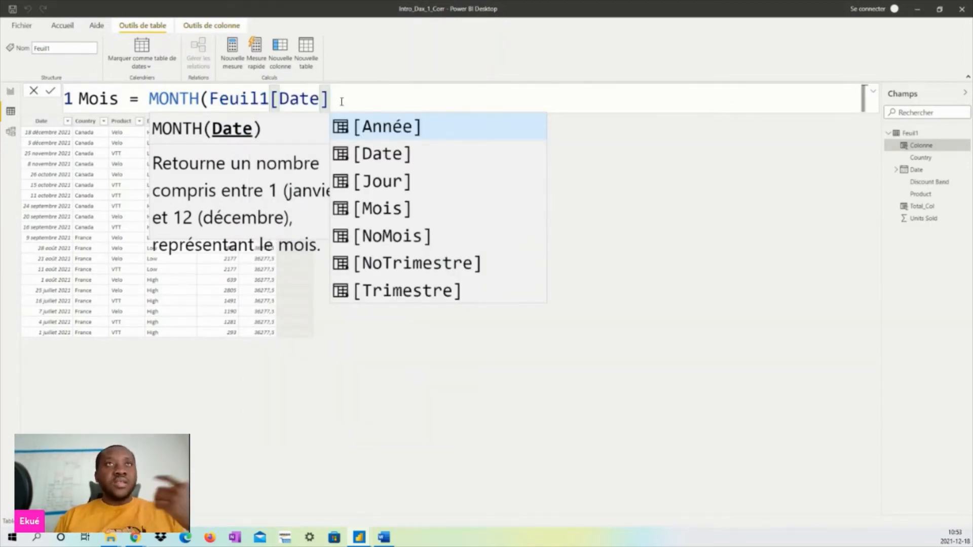
{"action": "type", "text": ")"}
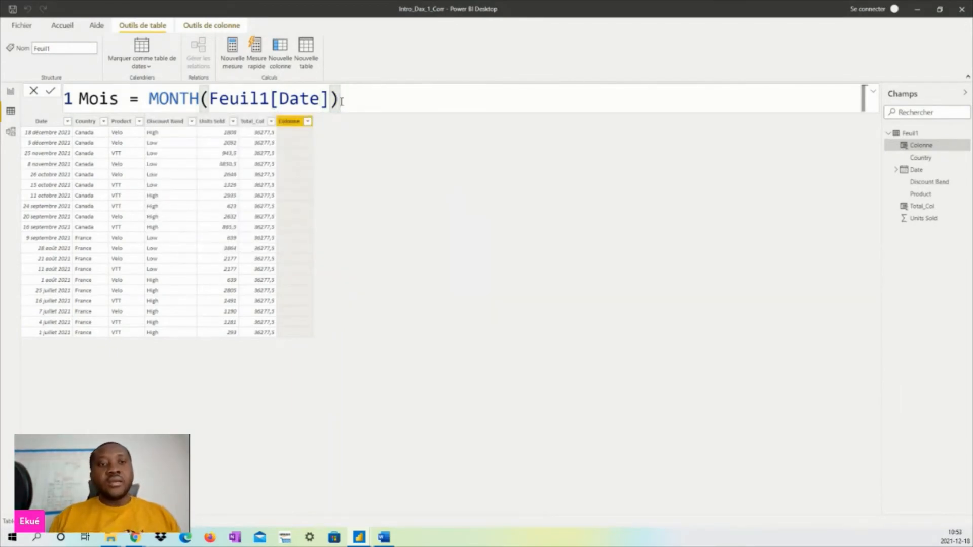
{"action": "left_click", "coordinate": [50, 92]}
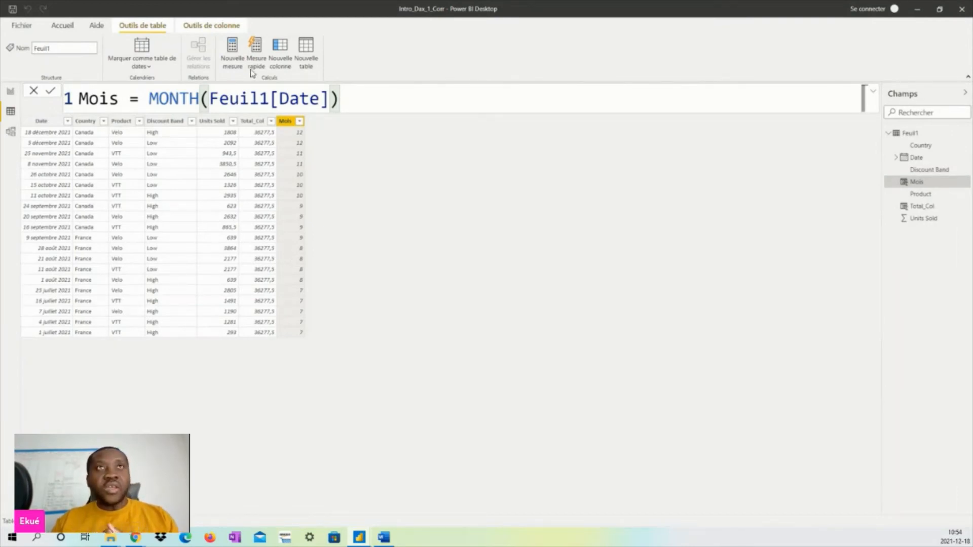
Step: On the report page, move the Country table visual beneath the Product and Units Sold columns of the main table
{"action": "left_click", "coordinate": [11, 93]}
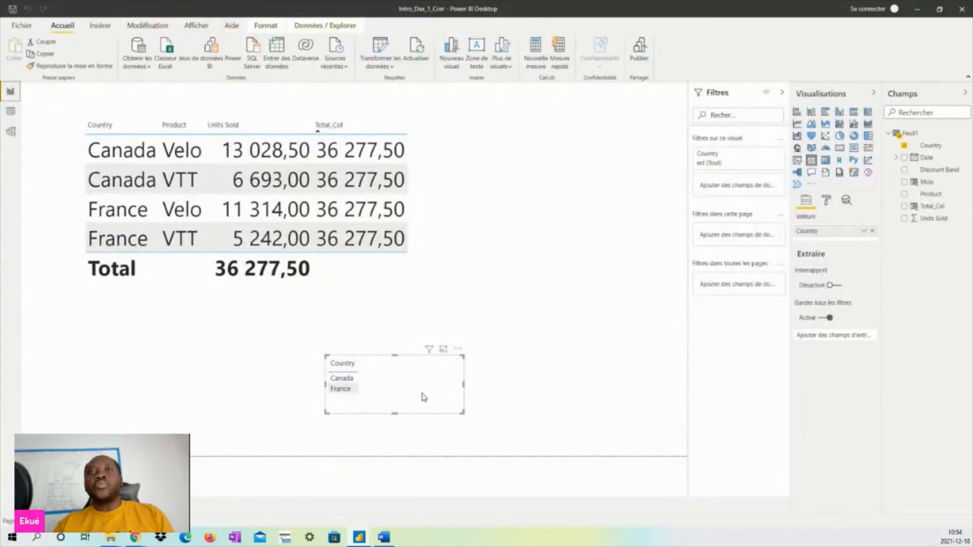
{"action": "left_click_drag", "start_coordinate": [298, 390], "coordinate": [288, 387]}
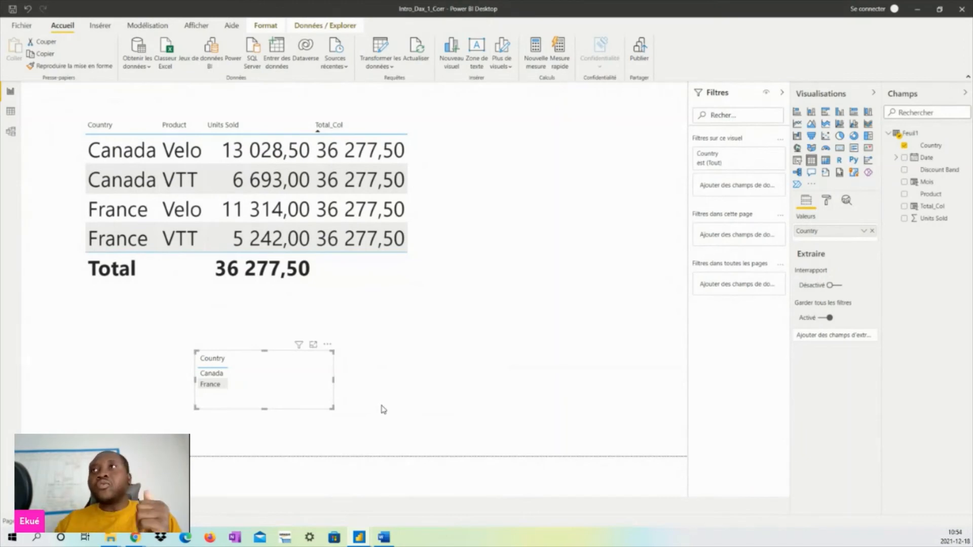
{"action": "left_click", "coordinate": [10, 111]}
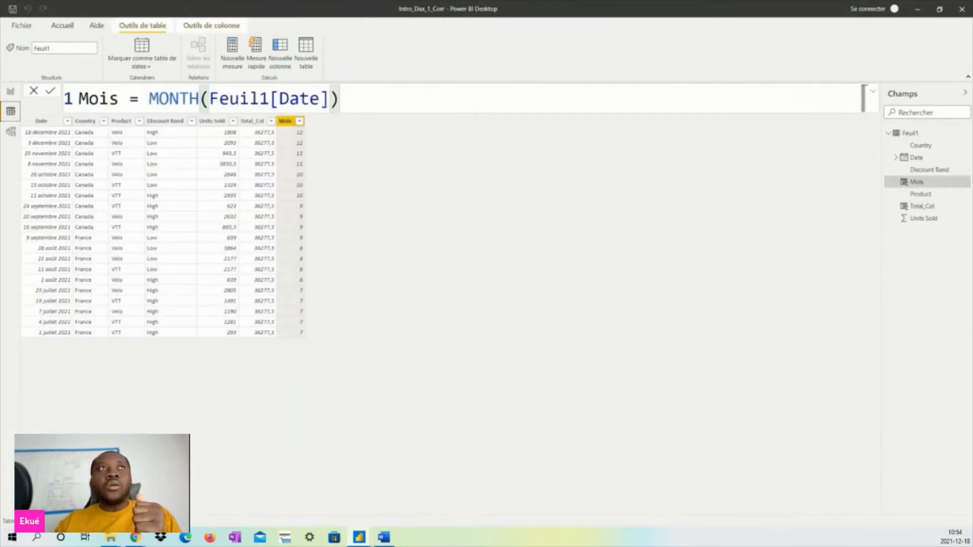
{"action": "left_click", "coordinate": [10, 92]}
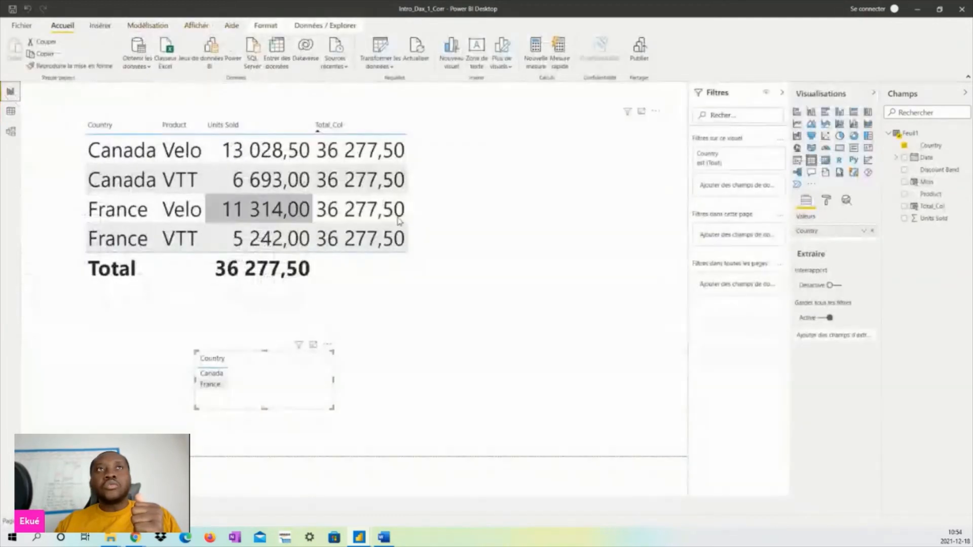
Step: Copy the full formula of the Total_Col column, enlarging the formula text, and deselect everything on the report page
{"action": "left_click", "coordinate": [930, 207]}
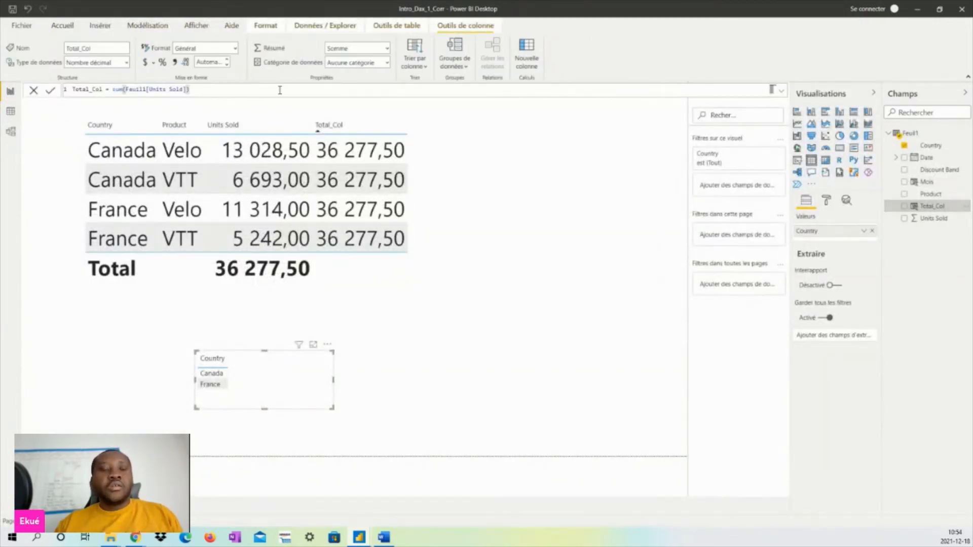
{"action": "scroll", "coordinate": [279, 91], "scroll_direction": "up", "scroll_amount": 5}
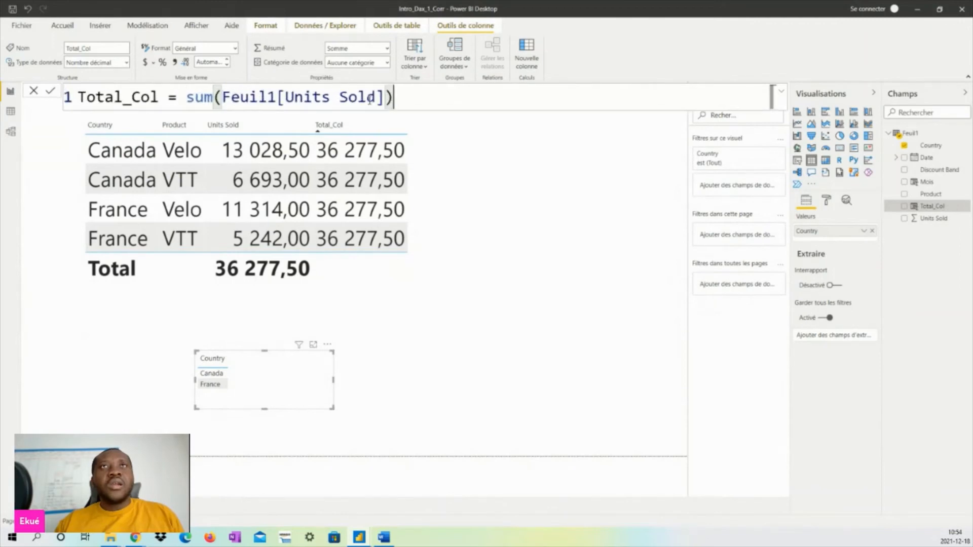
{"action": "scroll", "coordinate": [409, 94], "scroll_direction": "up", "scroll_amount": 1}
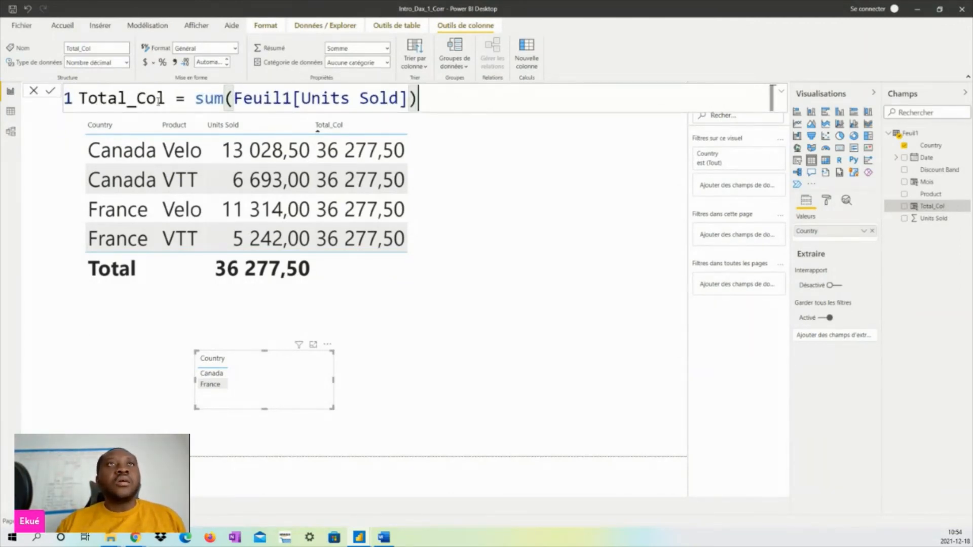
{"action": "left_click_drag", "start_coordinate": [419, 98], "coordinate": [79, 94]}
{"action": "key", "text": "ctrl+c"}
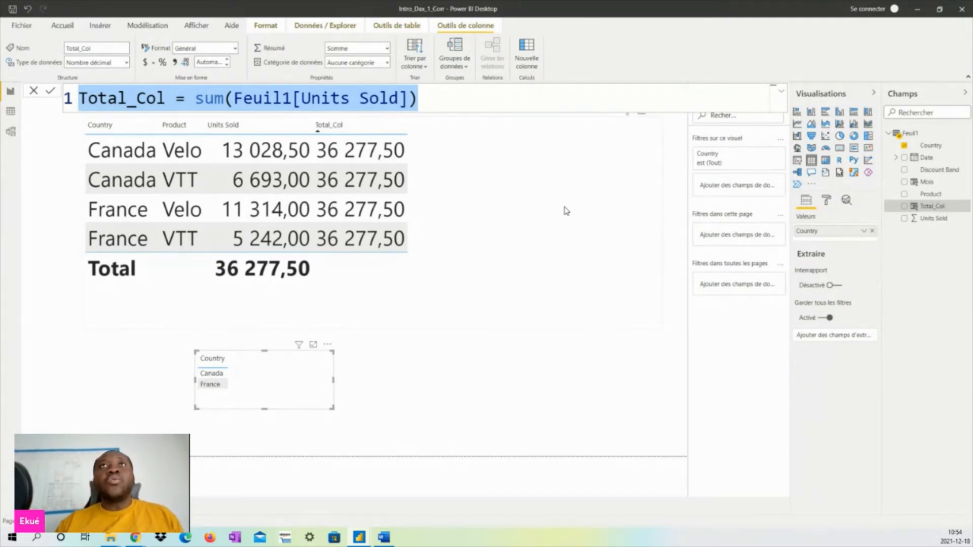
{"action": "left_click", "coordinate": [670, 266]}
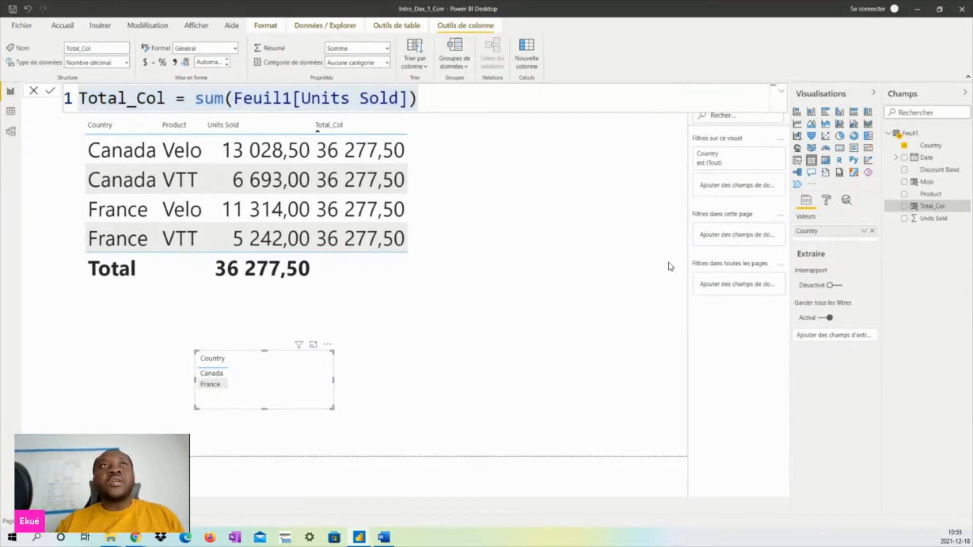
{"action": "left_click", "coordinate": [580, 395]}
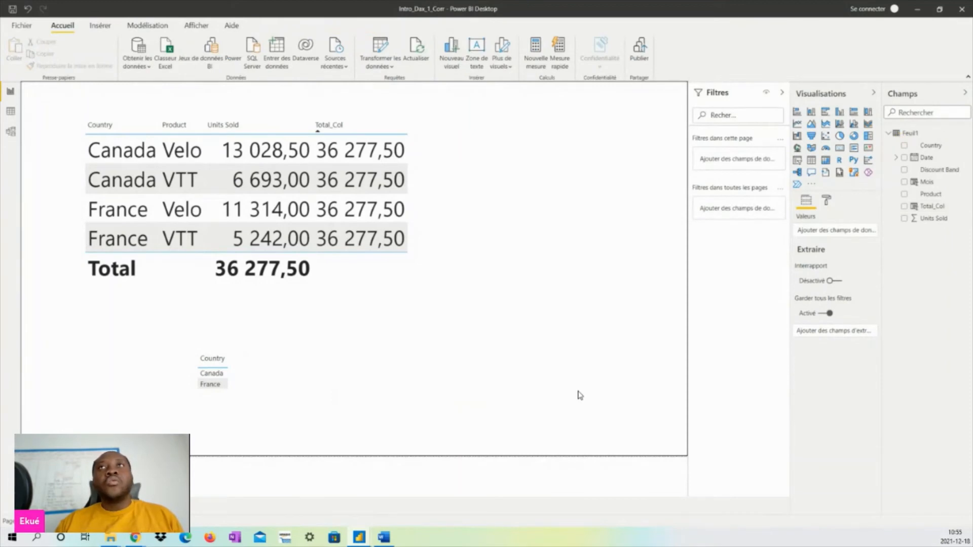
Step: Create a new measure from the copied sum(Feuil1[Units Sold]) formula and rename it Total_meas
{"action": "left_click", "coordinate": [536, 63]}
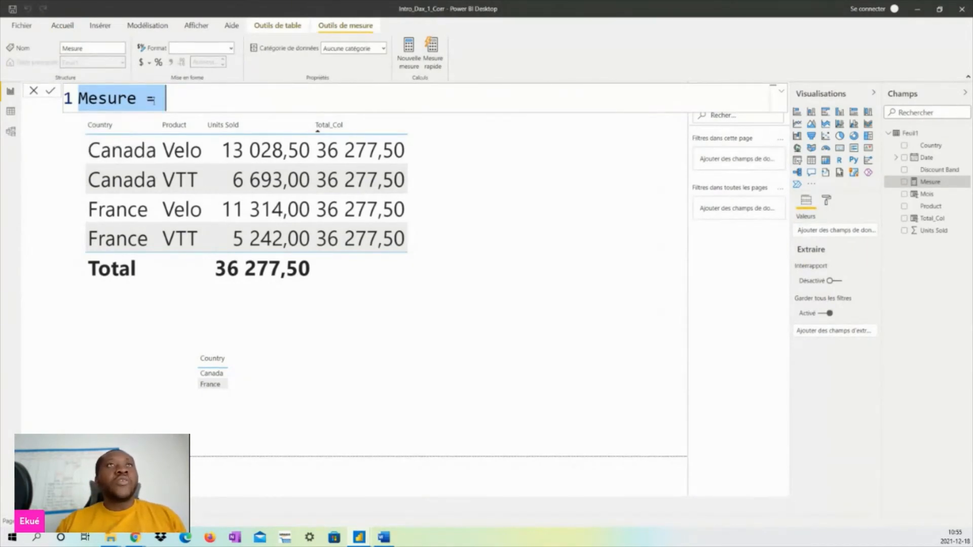
{"action": "left_click", "coordinate": [183, 102]}
{"action": "left_click_drag", "start_coordinate": [173, 101], "coordinate": [74, 101]}
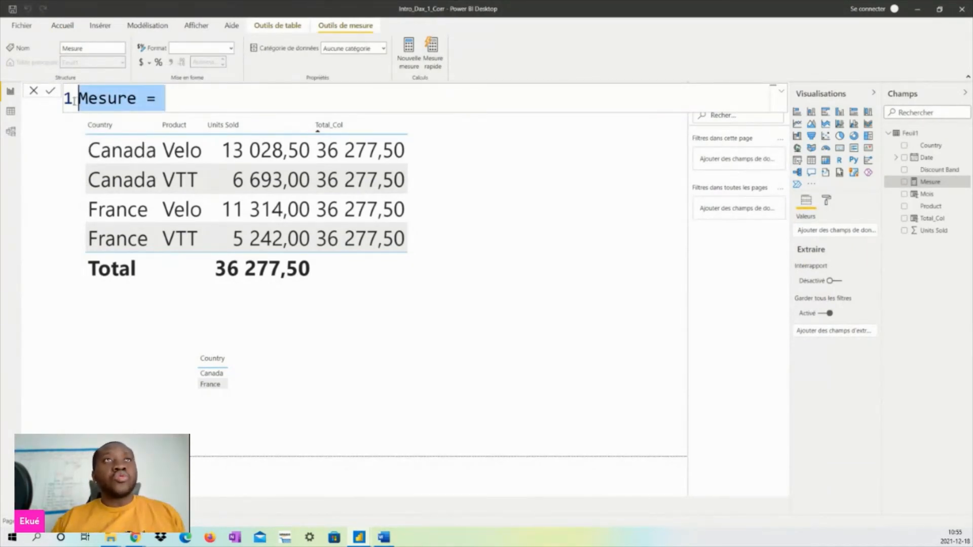
{"action": "key", "text": "ctrl+v"}
{"action": "left_click_drag", "start_coordinate": [166, 102], "coordinate": [136, 98]}
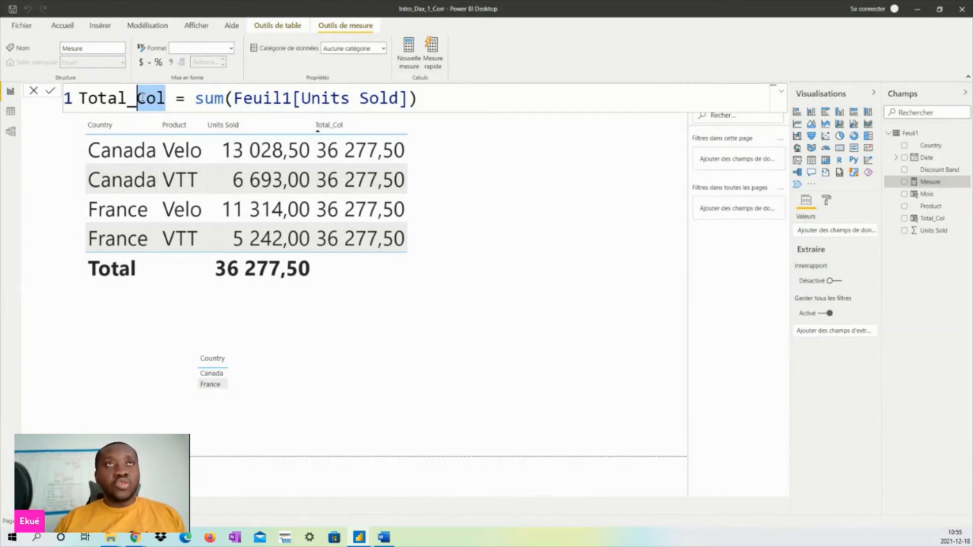
{"action": "type", "text": "mes"}
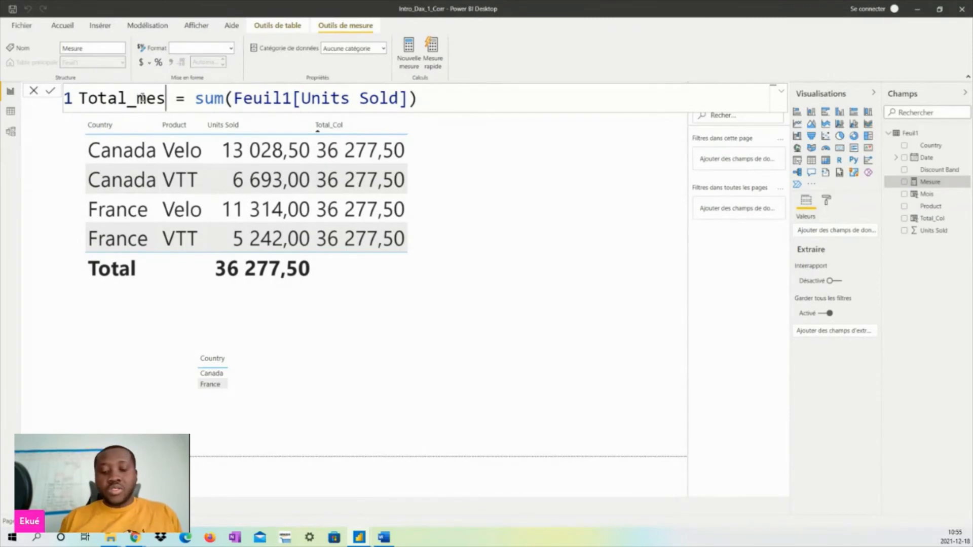
{"action": "key", "text": "Left"}
{"action": "type", "text": "a"}
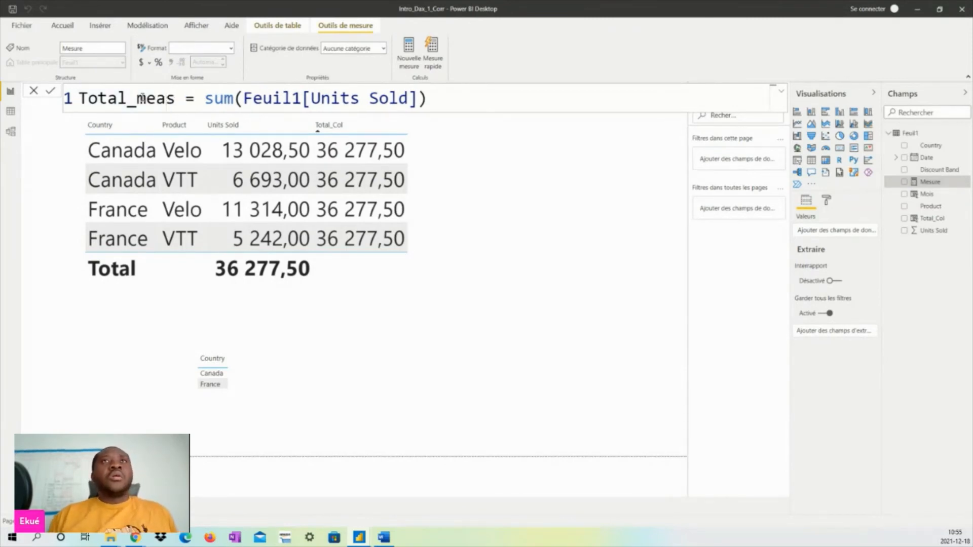
Step: Review the name and the sum expression of the Total_meas formula, and commit the measure
{"action": "left_click", "coordinate": [493, 104]}
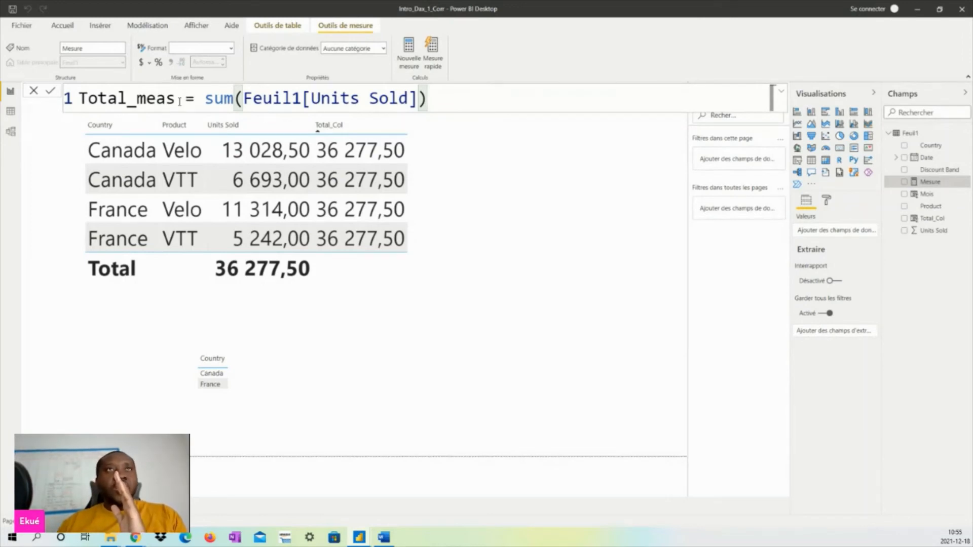
{"action": "left_click_drag", "start_coordinate": [178, 101], "coordinate": [78, 106]}
{"action": "left_click_drag", "start_coordinate": [198, 100], "coordinate": [177, 100]}
{"action": "left_click_drag", "start_coordinate": [430, 100], "coordinate": [234, 102]}
{"action": "left_click", "coordinate": [444, 96]}
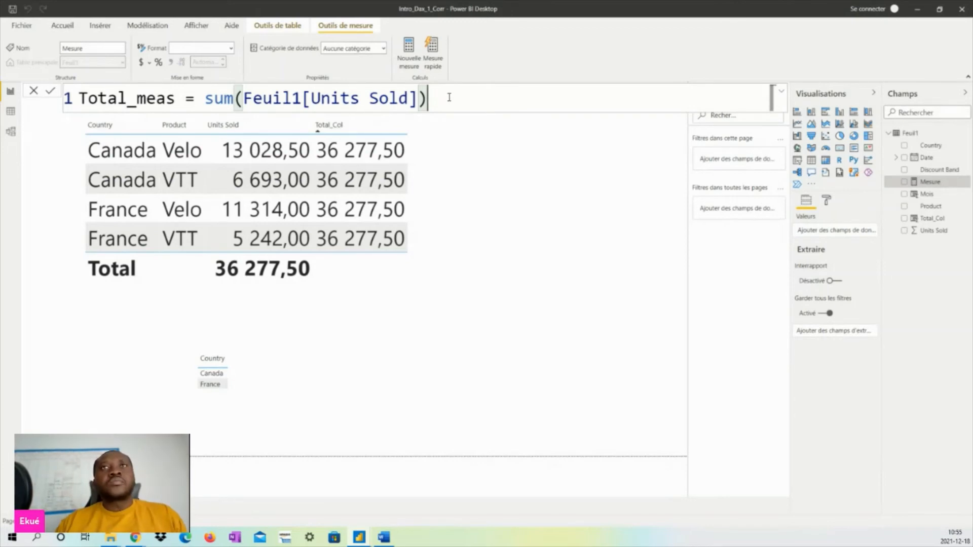
{"action": "left_click", "coordinate": [52, 95]}
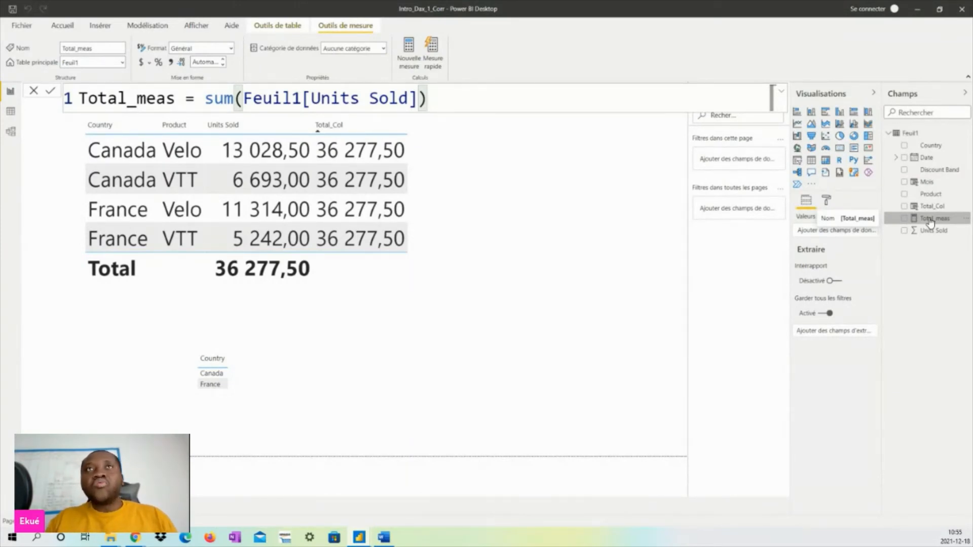
Step: Check in the data view whether Total_meas appears as a column of Feuil1, and return to the report
{"action": "left_click", "coordinate": [614, 293]}
{"action": "left_click", "coordinate": [601, 384]}
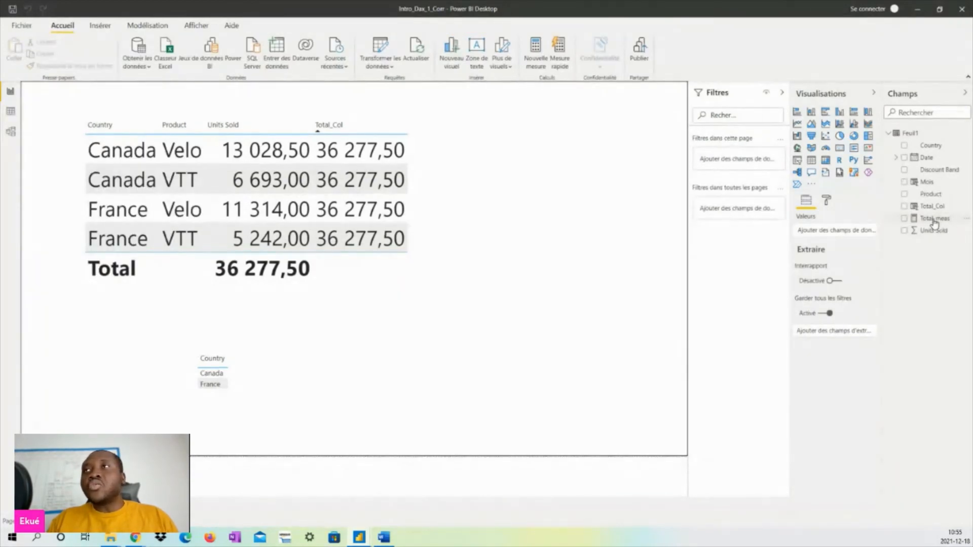
{"action": "left_click", "coordinate": [10, 112]}
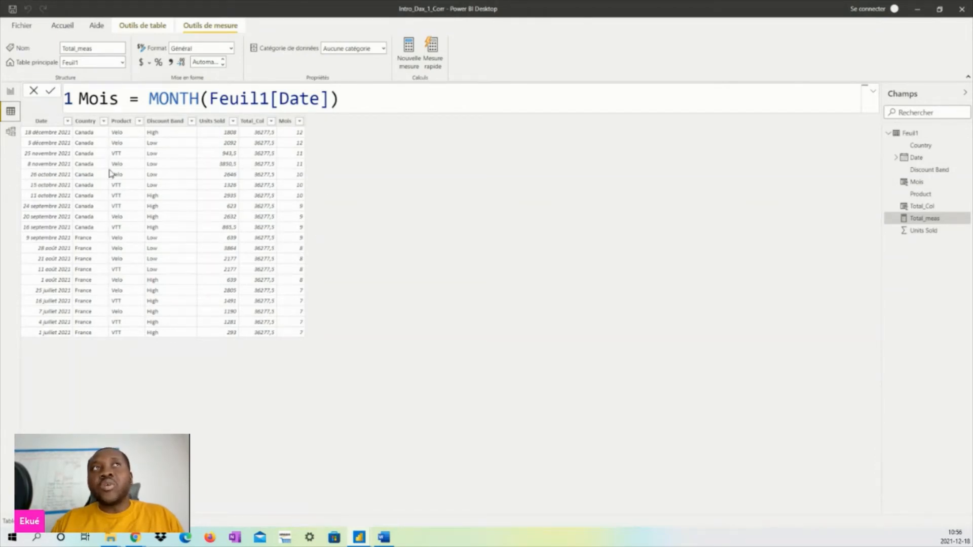
{"action": "left_click", "coordinate": [11, 92]}
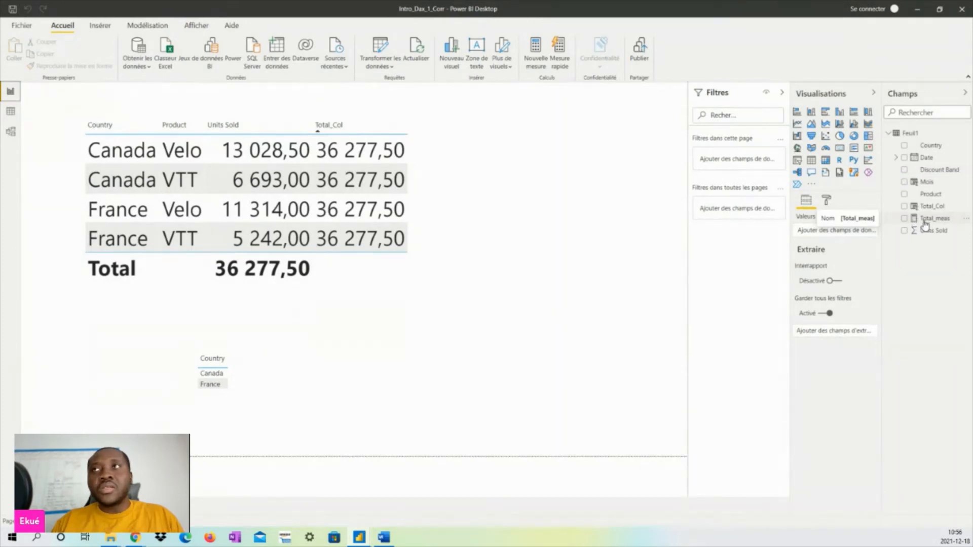
{"action": "left_click", "coordinate": [596, 338]}
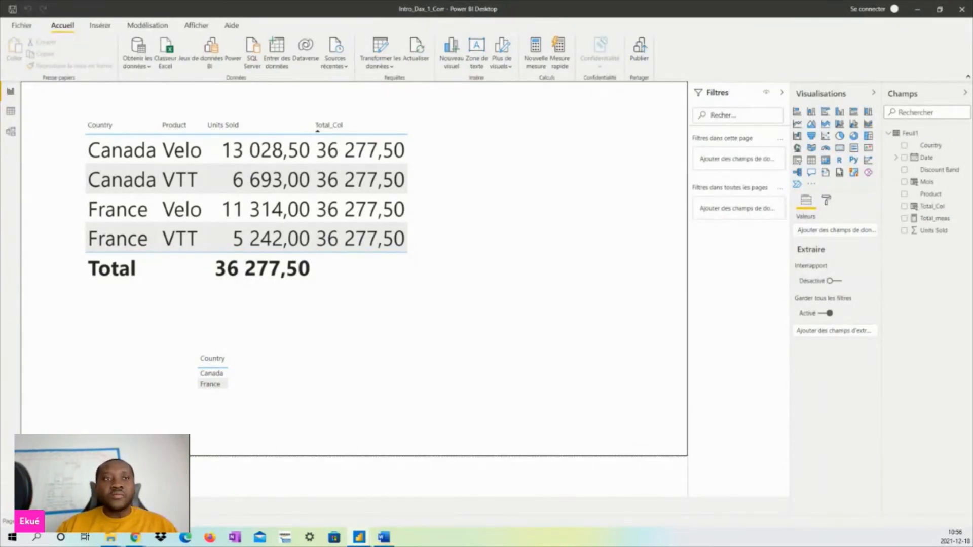
Step: On the empty report page, show Total_Col in a table visual without summarizing it, and shrink and reposition the visual
{"action": "left_click", "coordinate": [101, 505]}
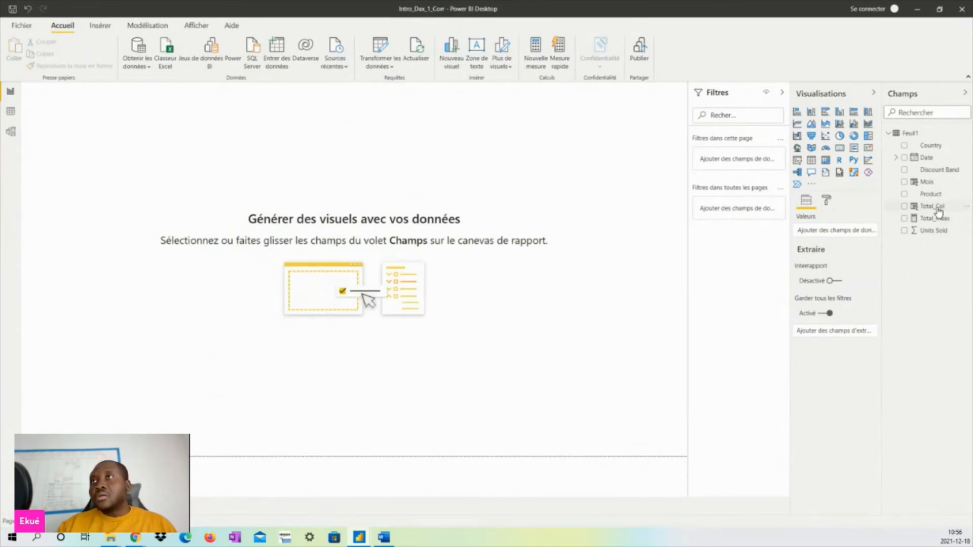
{"action": "left_click_drag", "start_coordinate": [935, 208], "coordinate": [309, 223]}
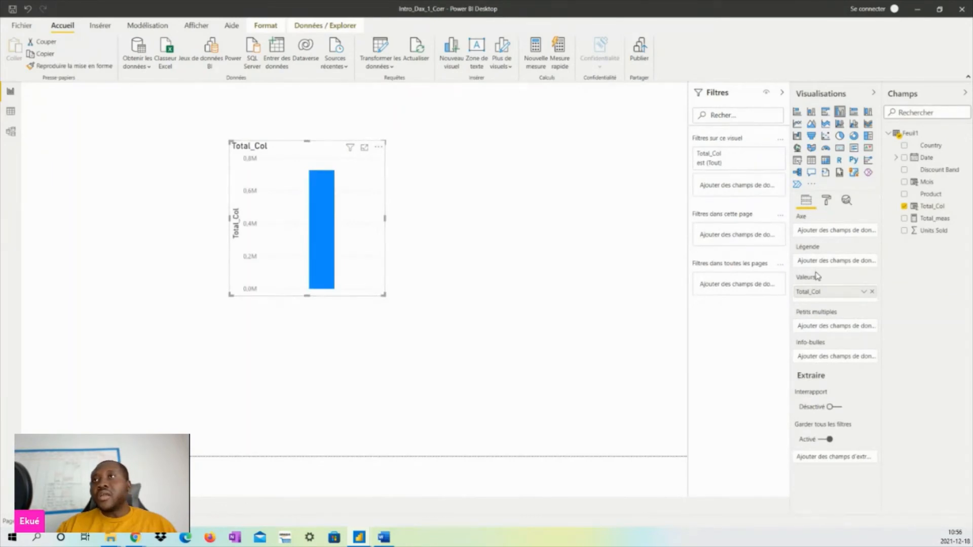
{"action": "left_click", "coordinate": [810, 160]}
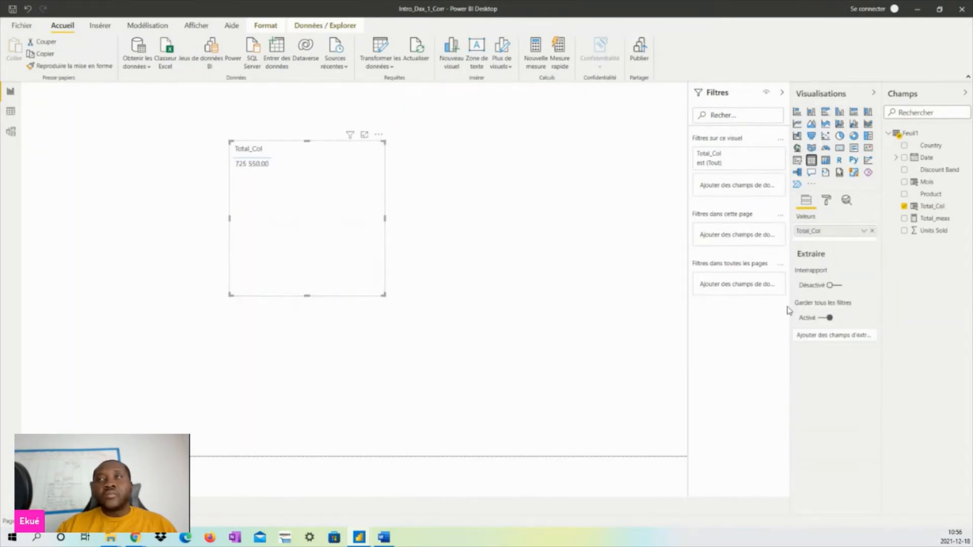
{"action": "left_click", "coordinate": [864, 231]}
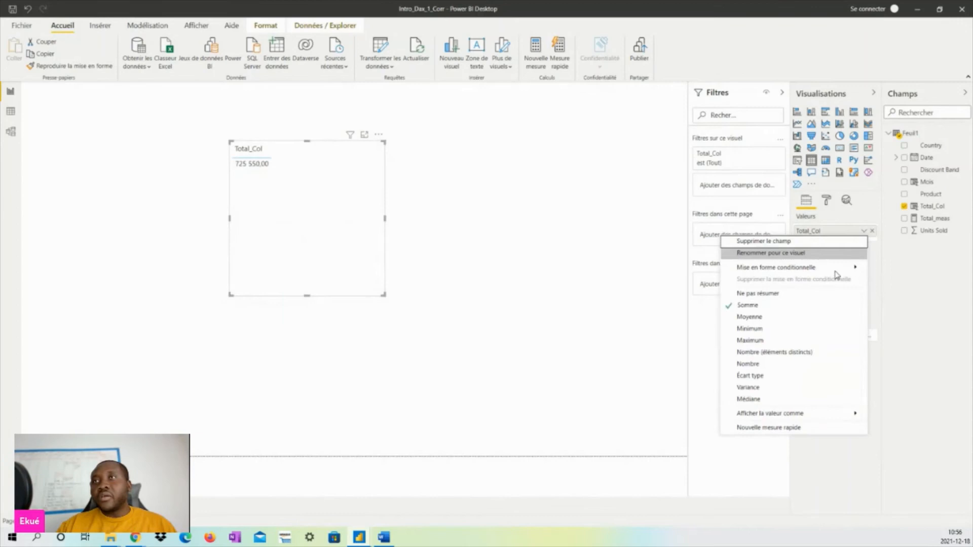
{"action": "left_click", "coordinate": [756, 294]}
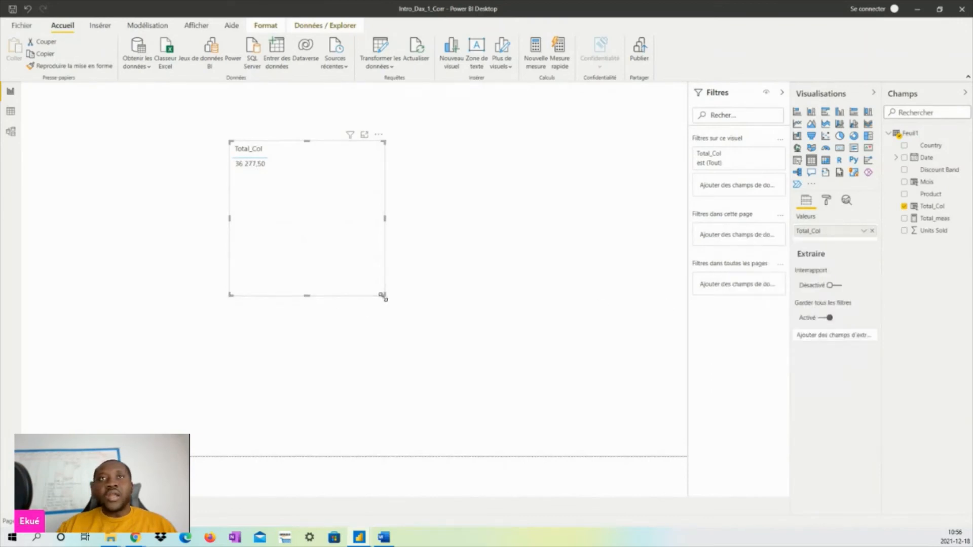
{"action": "left_click_drag", "start_coordinate": [383, 297], "coordinate": [193, 207]}
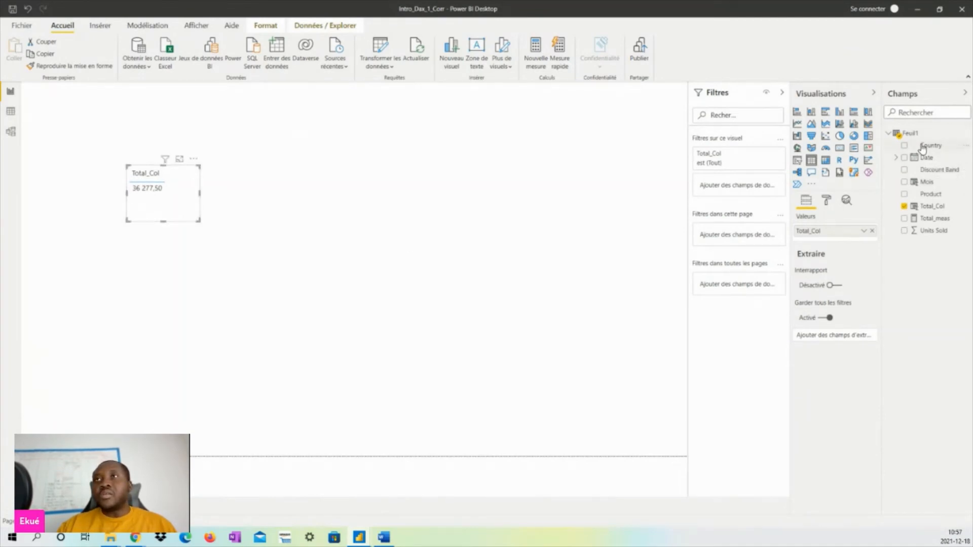
Step: Add Country and Product before Total_Col in the table visual, resizing it to fit the rows
{"action": "left_click_drag", "start_coordinate": [922, 147], "coordinate": [823, 231]}
{"action": "left_click_drag", "start_coordinate": [199, 219], "coordinate": [248, 239]}
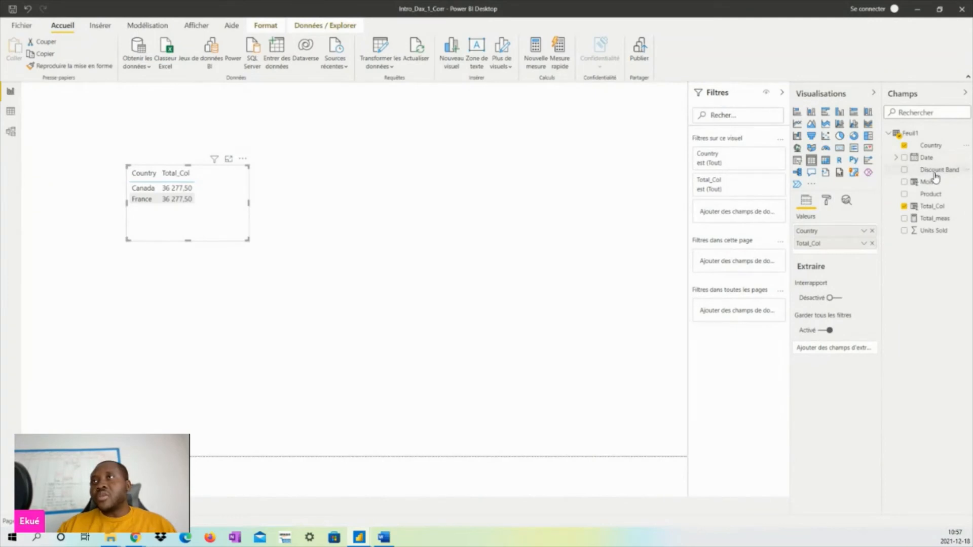
{"action": "left_click_drag", "start_coordinate": [930, 194], "coordinate": [846, 237]}
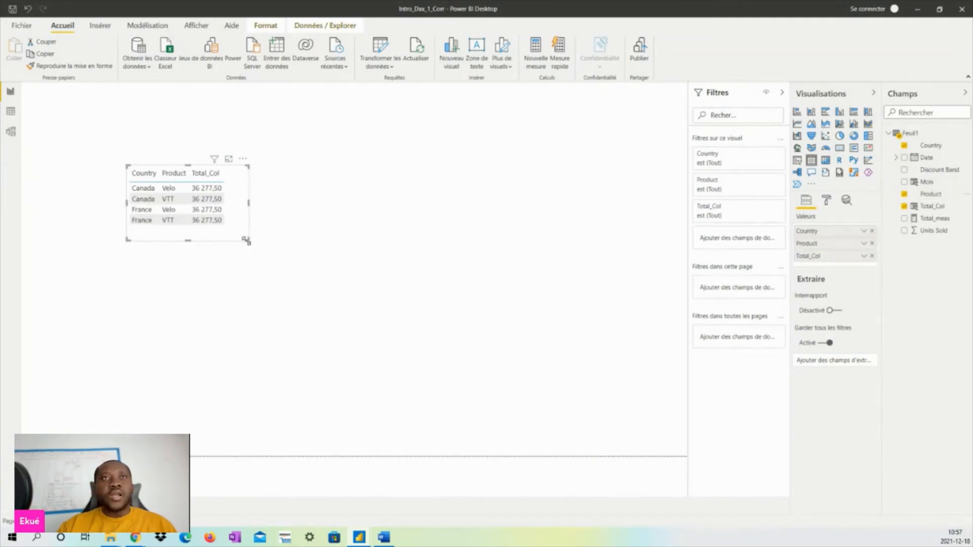
{"action": "left_click_drag", "start_coordinate": [242, 237], "coordinate": [237, 234]}
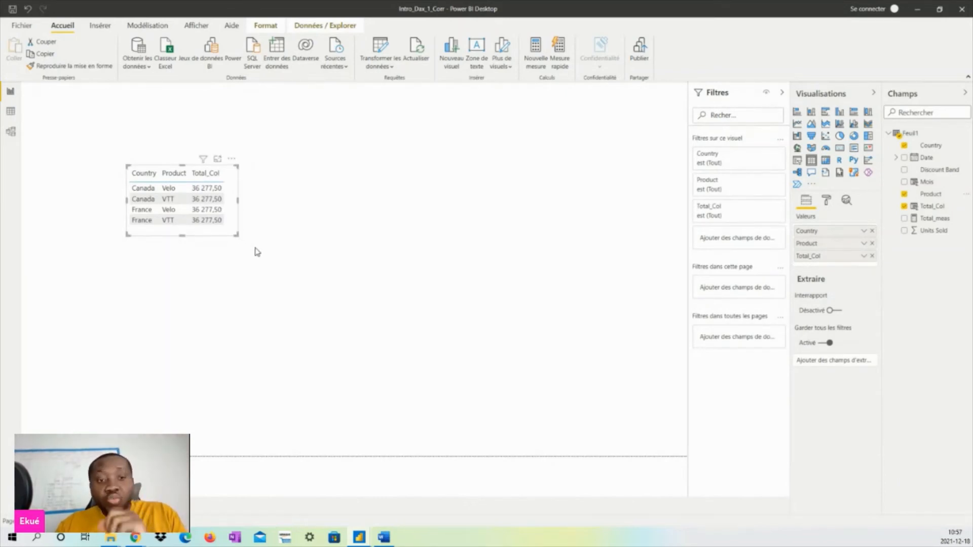
{"action": "left_click_drag", "start_coordinate": [234, 236], "coordinate": [226, 236]}
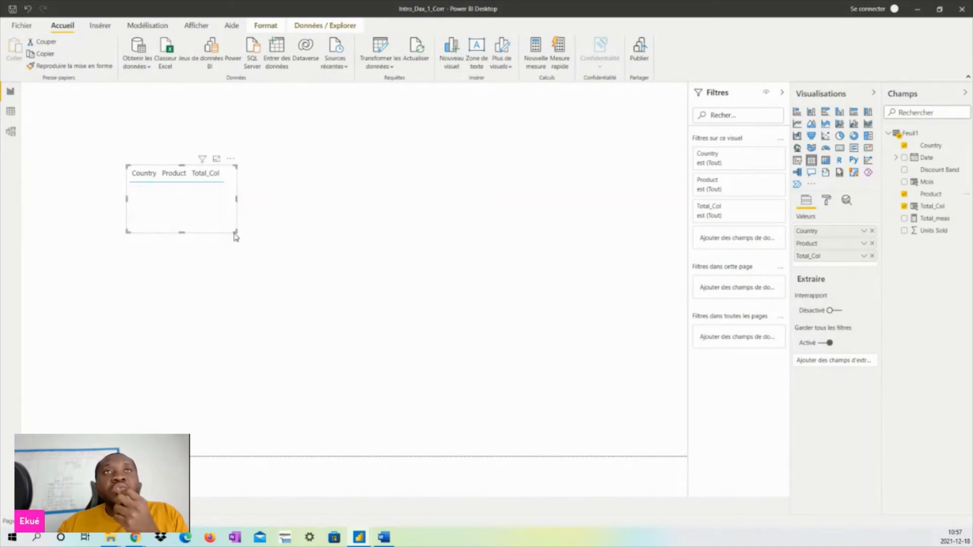
Step: Delete the Total_Col table visual, and review the Total_Col values in the data view before returning to the report
{"action": "left_click", "coordinate": [230, 159]}
{"action": "left_click", "coordinate": [257, 196]}
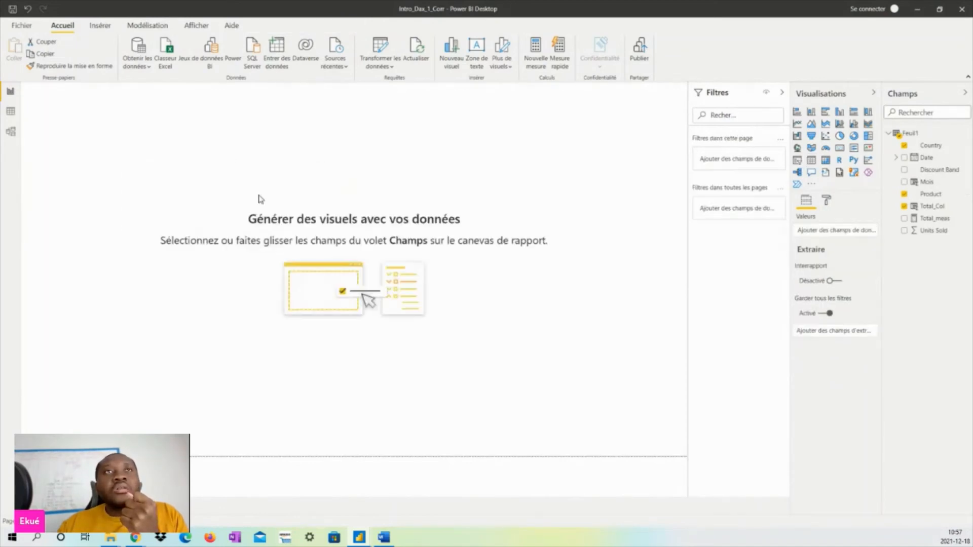
{"action": "left_click", "coordinate": [11, 112]}
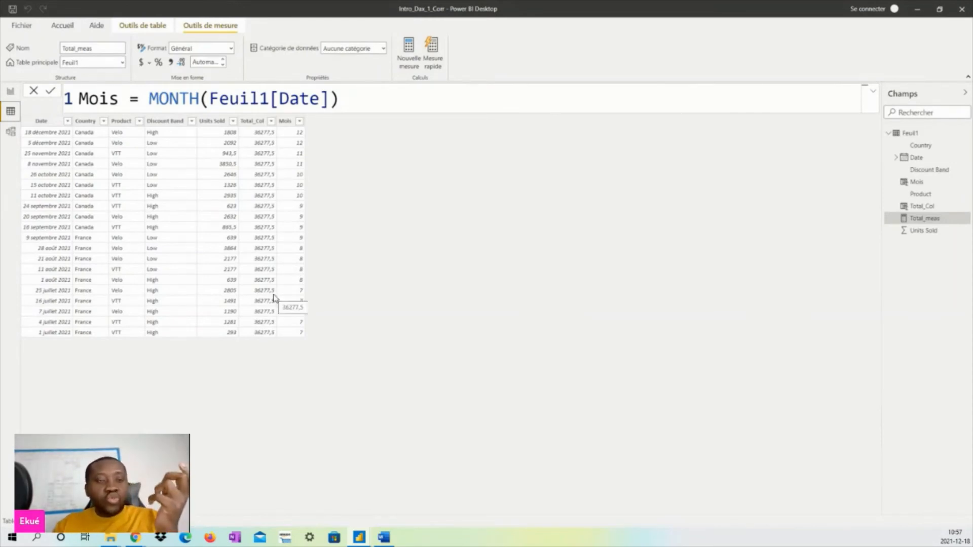
{"action": "left_click", "coordinate": [11, 93]}
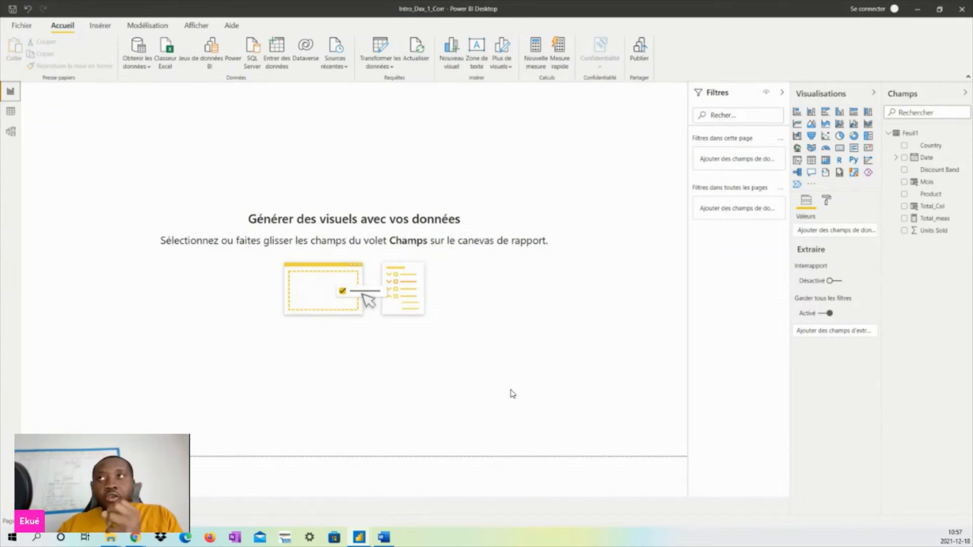
Step: Place the Total_meas measure on the empty page as a table visual, then enlarge and reposition it
{"action": "left_click", "coordinate": [942, 223]}
{"action": "left_click_drag", "start_coordinate": [942, 224], "coordinate": [375, 390]}
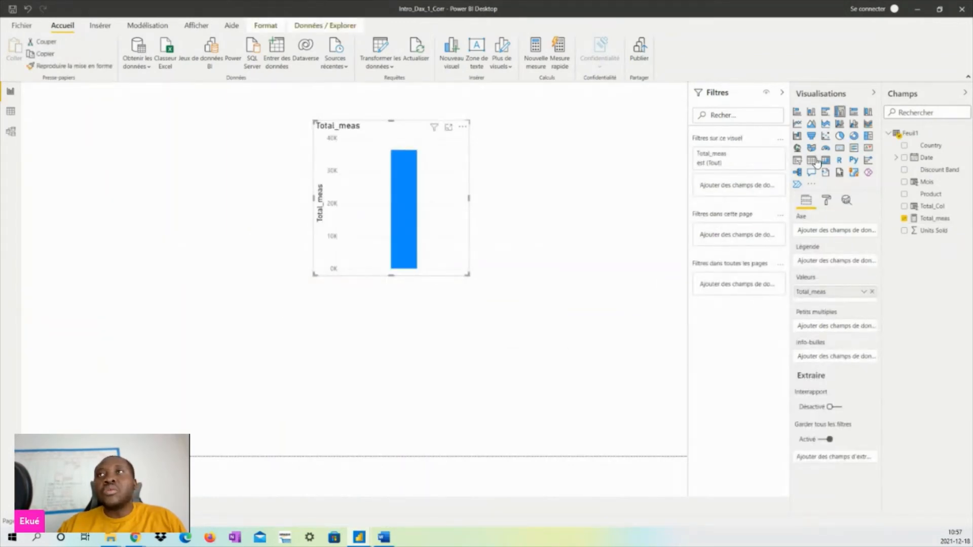
{"action": "left_click", "coordinate": [811, 160]}
{"action": "left_click_drag", "start_coordinate": [465, 272], "coordinate": [532, 329]}
{"action": "left_click_drag", "start_coordinate": [458, 218], "coordinate": [463, 275]}
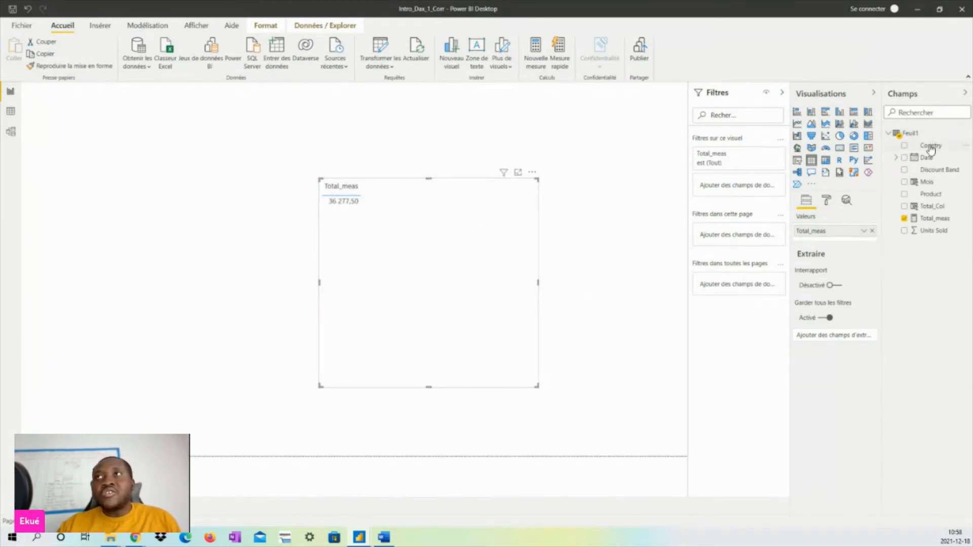
Step: Break the Total_meas table down by Country and Product, adjusting the visual's position and size
{"action": "left_click_drag", "start_coordinate": [931, 146], "coordinate": [828, 232]}
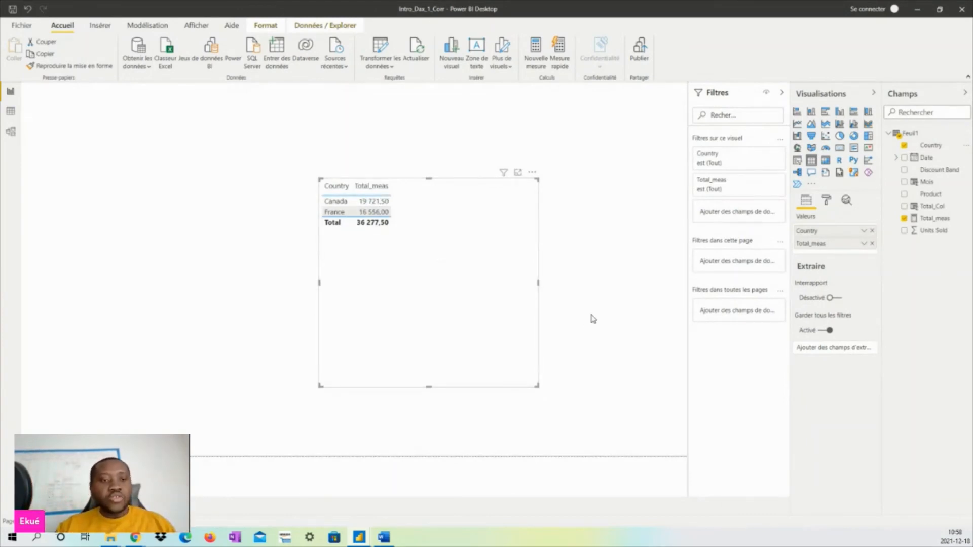
{"action": "left_click_drag", "start_coordinate": [429, 386], "coordinate": [363, 269]}
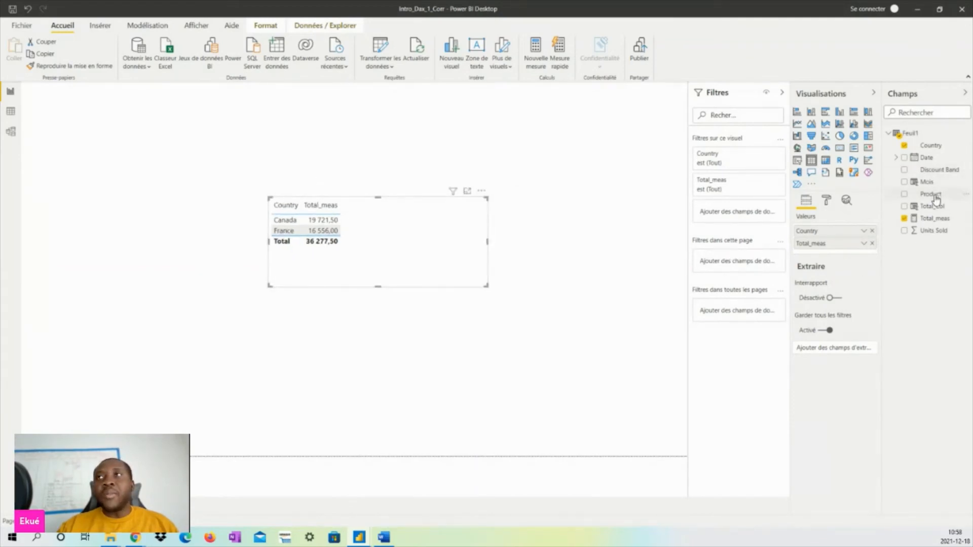
{"action": "left_click_drag", "start_coordinate": [931, 194], "coordinate": [831, 243]}
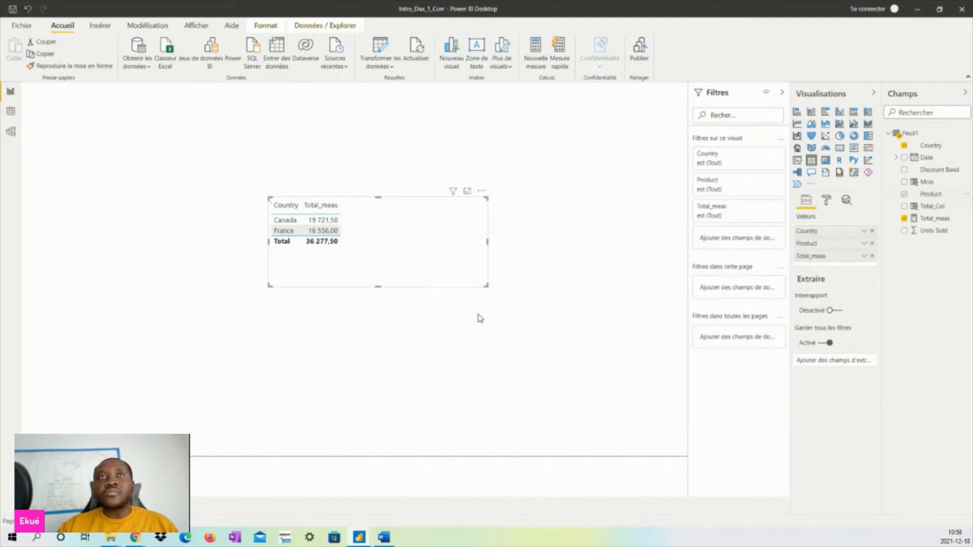
{"action": "left_click_drag", "start_coordinate": [486, 286], "coordinate": [492, 282]}
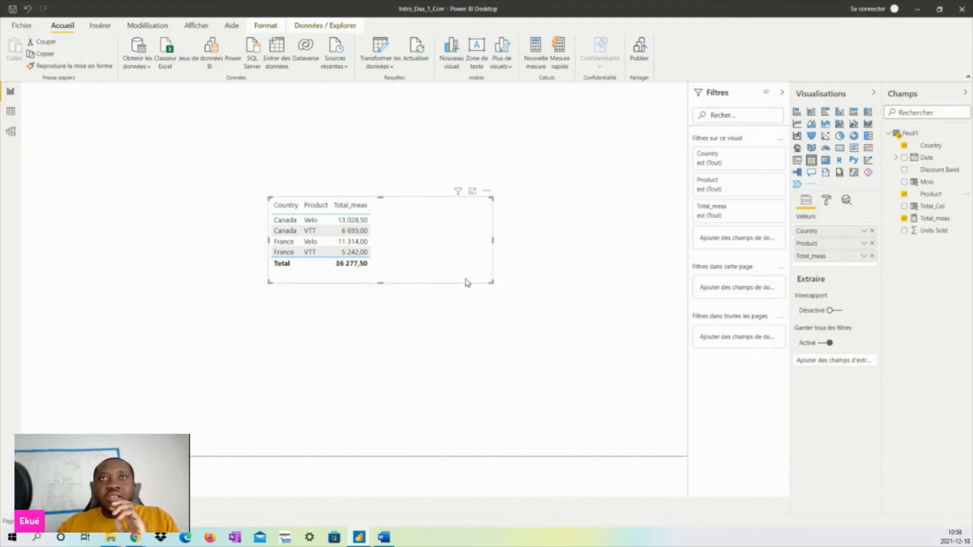
Step: Remove and re-add Product in the Total_meas table, add Discount Band before the measure, and enlarge the visual
{"action": "left_click", "coordinate": [872, 243]}
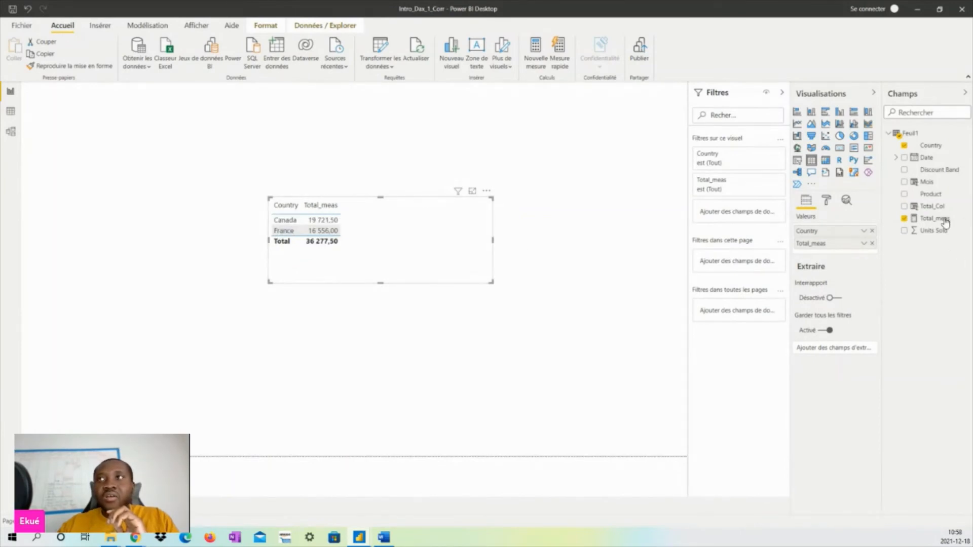
{"action": "left_click_drag", "start_coordinate": [937, 198], "coordinate": [814, 252]}
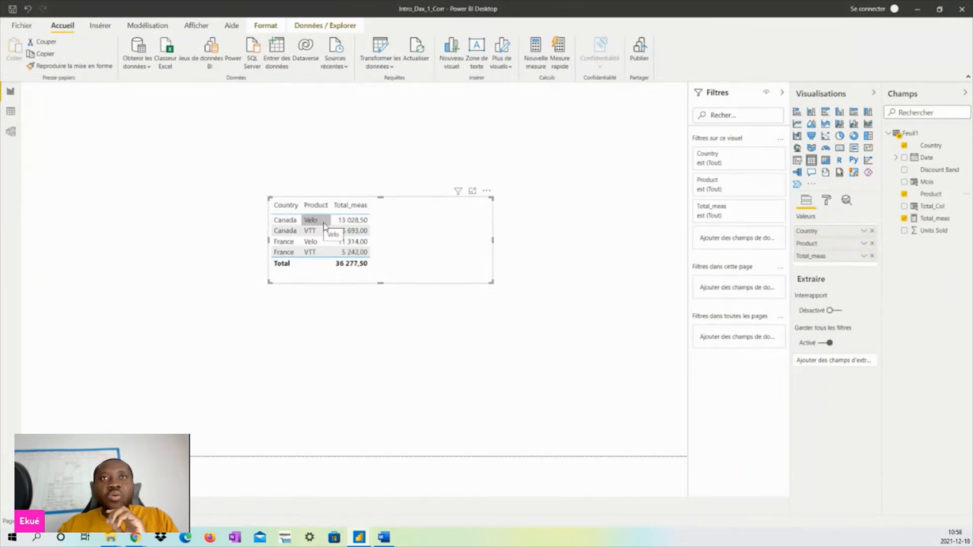
{"action": "left_click_drag", "start_coordinate": [937, 175], "coordinate": [845, 253]}
{"action": "left_click_drag", "start_coordinate": [490, 277], "coordinate": [574, 353]}
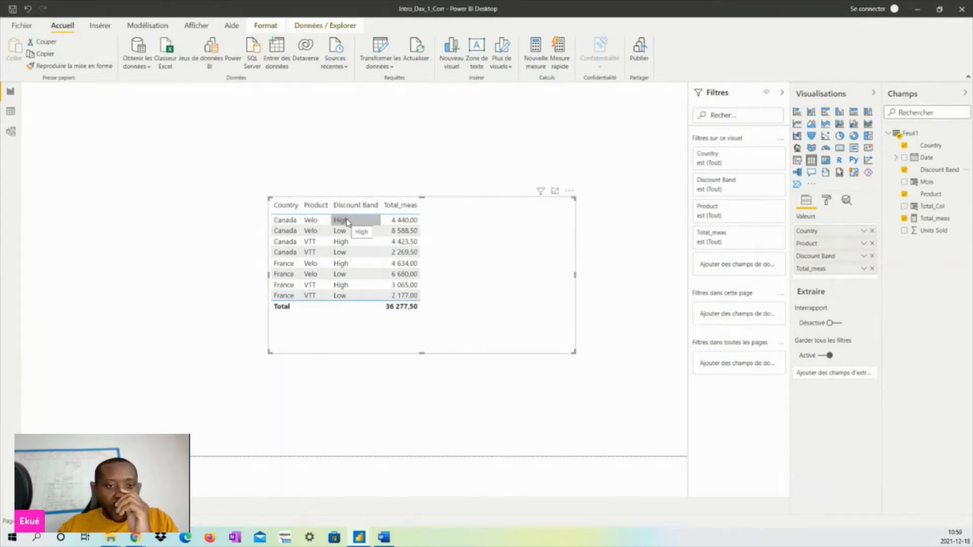
Step: Set the text size of the Total_meas table's values to 35 pt
{"action": "left_click", "coordinate": [827, 201]}
{"action": "left_click", "coordinate": [802, 314]}
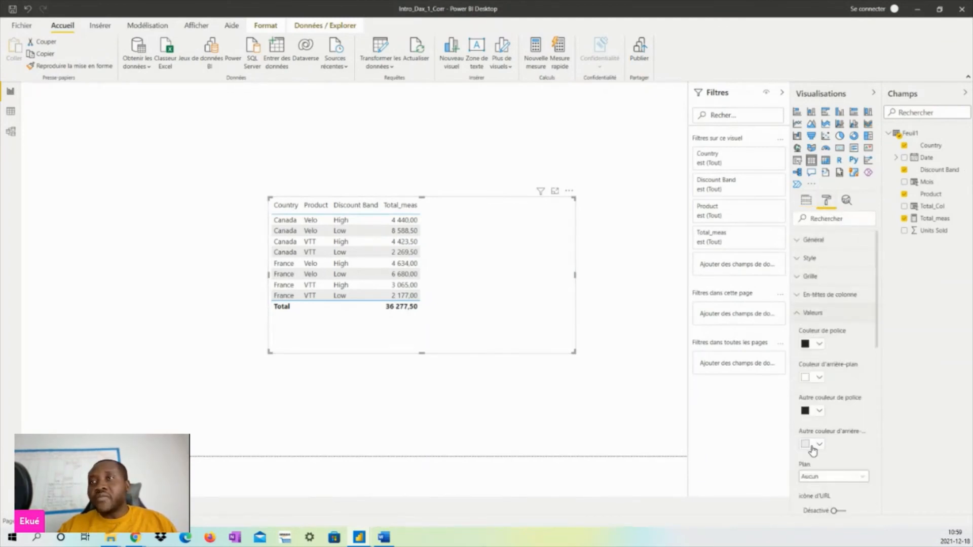
{"action": "scroll", "coordinate": [818, 471], "scroll_direction": "down", "scroll_amount": 5}
{"action": "double_click", "coordinate": [809, 409]}
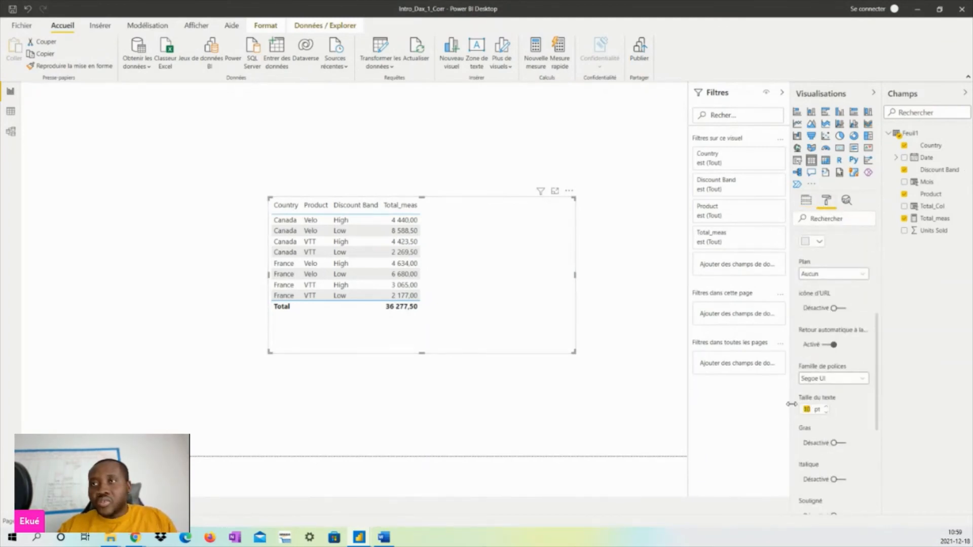
{"action": "type", "text": "35"}
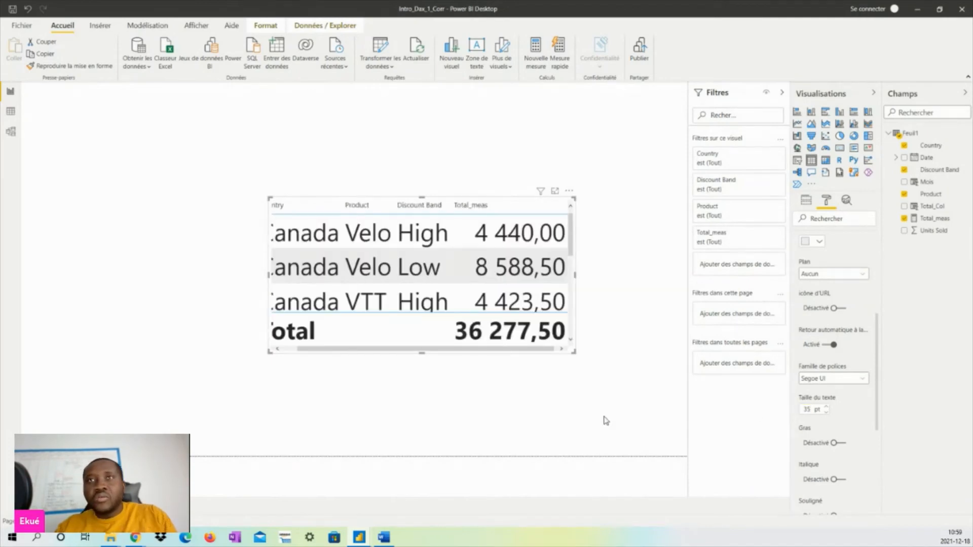
Step: Enlarge and reposition the Total_meas table so all its rows and columns fit on the page
{"action": "left_click_drag", "start_coordinate": [572, 350], "coordinate": [684, 424]}
{"action": "left_click_drag", "start_coordinate": [640, 325], "coordinate": [443, 228]}
{"action": "left_click_drag", "start_coordinate": [489, 326], "coordinate": [662, 454]}
{"action": "left_click_drag", "start_coordinate": [557, 343], "coordinate": [568, 344]}
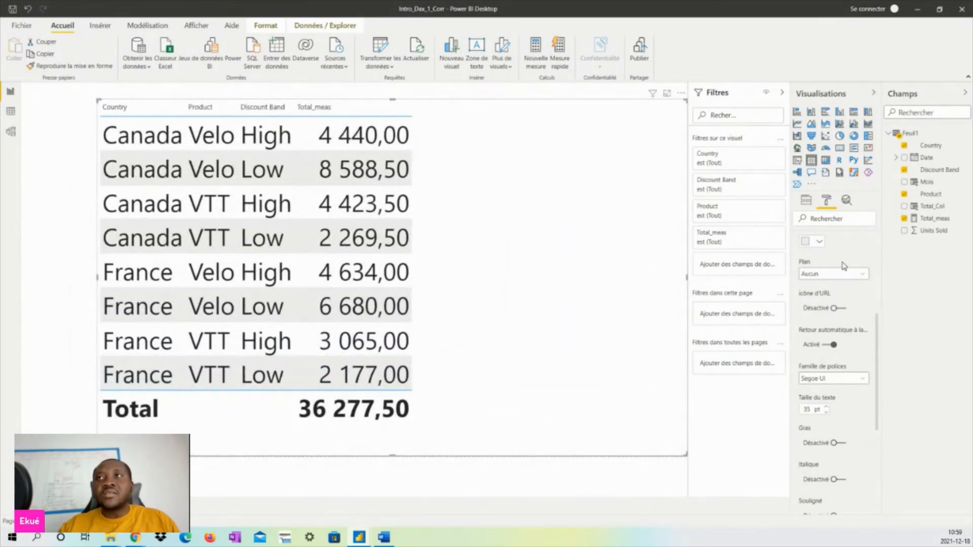
{"action": "left_click_drag", "start_coordinate": [684, 453], "coordinate": [625, 431]}
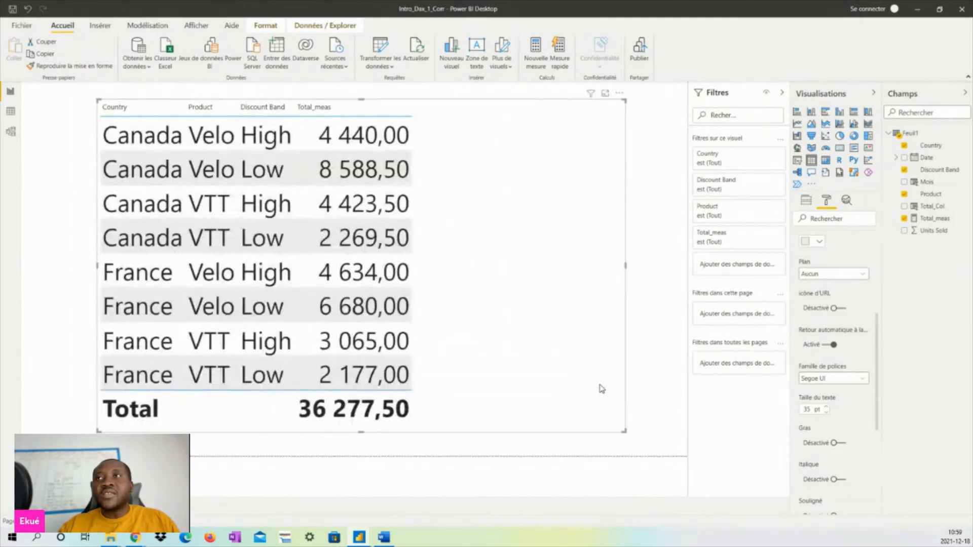
Step: Remove Discount Band from the Total_meas table, then shrink and reposition the visual
{"action": "left_click", "coordinate": [806, 202]}
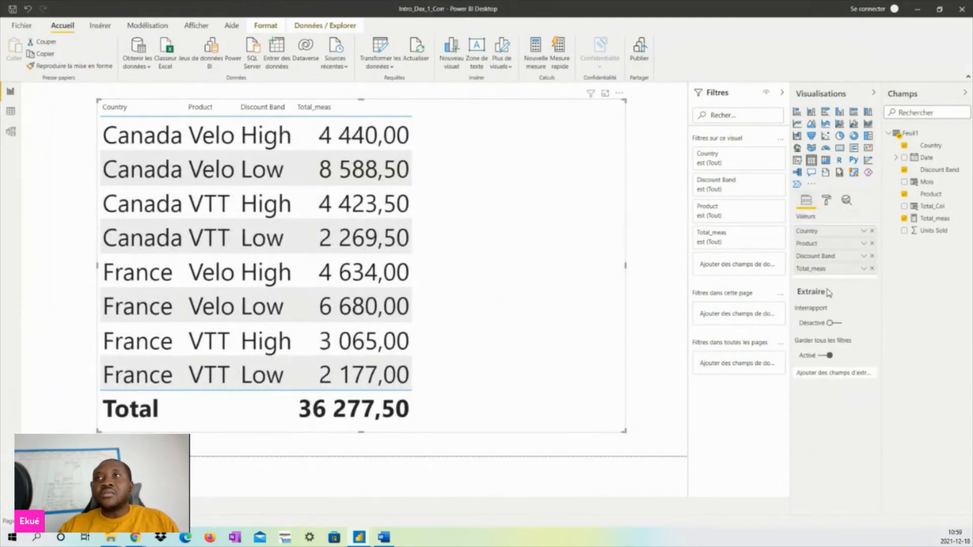
{"action": "left_click", "coordinate": [872, 256]}
{"action": "left_click_drag", "start_coordinate": [475, 235], "coordinate": [516, 247]}
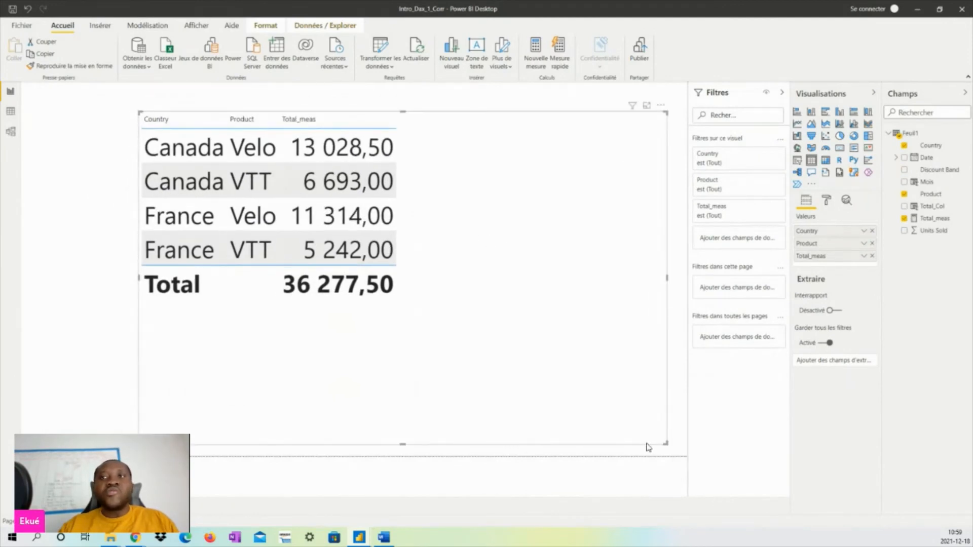
{"action": "left_click_drag", "start_coordinate": [666, 443], "coordinate": [491, 336]}
{"action": "left_click_drag", "start_coordinate": [448, 275], "coordinate": [487, 307]}
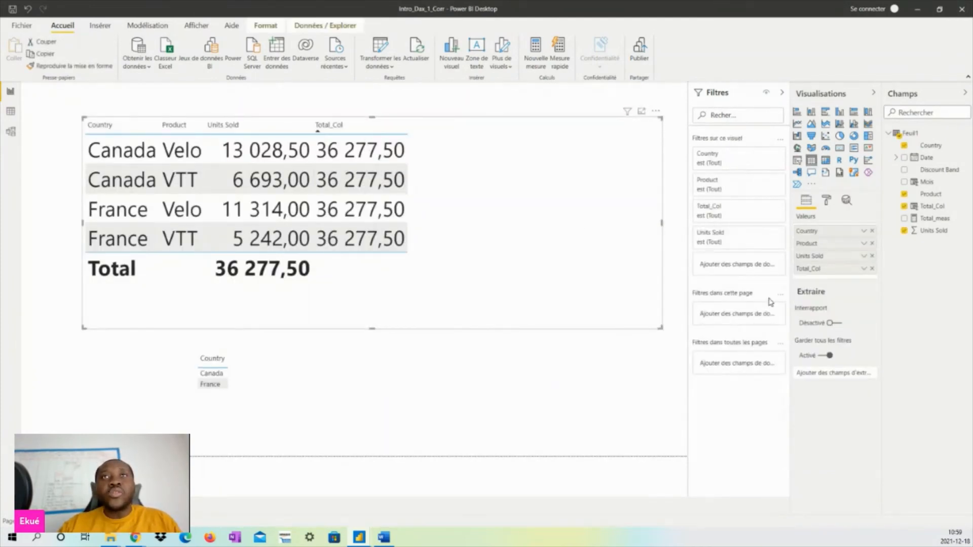
Step: On the page with the Units Sold and Total_Col table, add Total_meas as its last column and narrow the visual
{"action": "left_click_drag", "start_coordinate": [937, 223], "coordinate": [838, 278]}
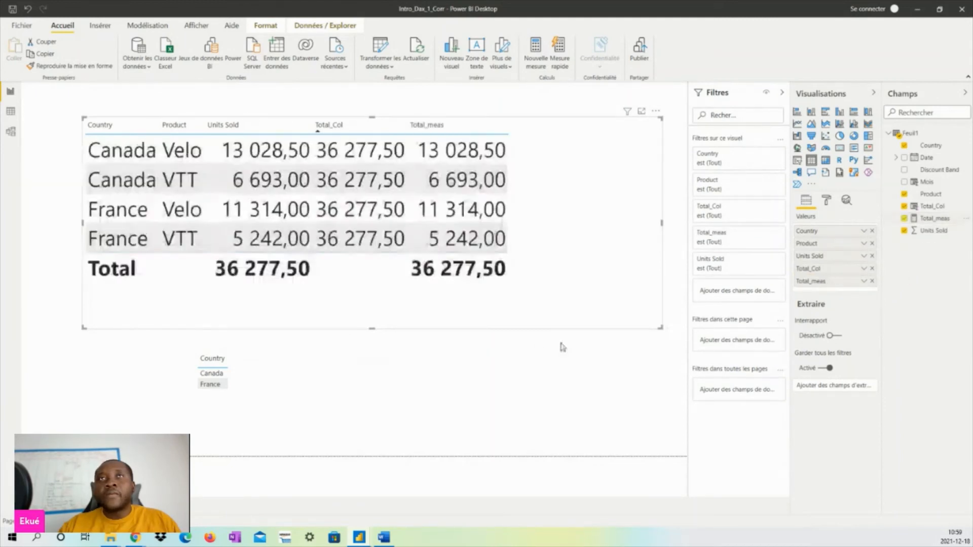
{"action": "left_click_drag", "start_coordinate": [661, 327], "coordinate": [590, 321]}
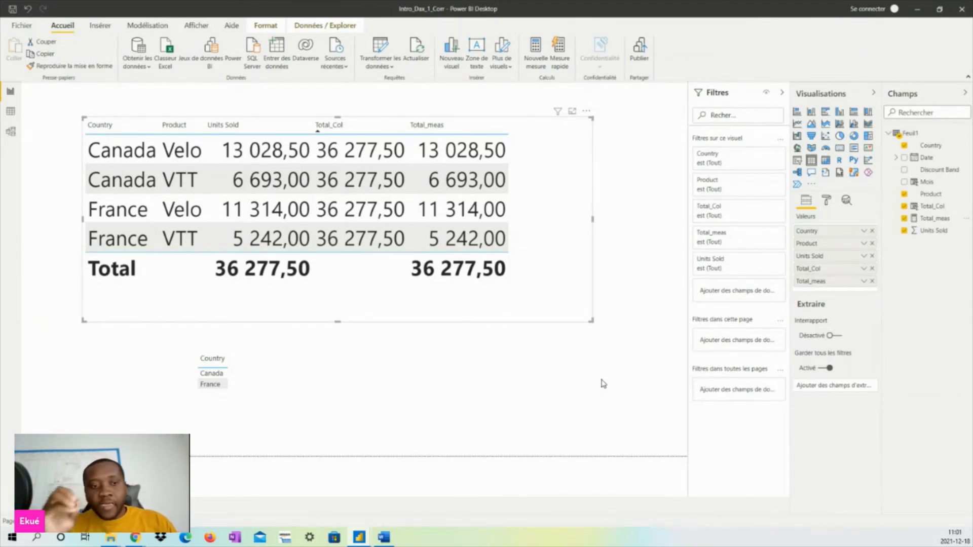
{"action": "left_click", "coordinate": [572, 378]}
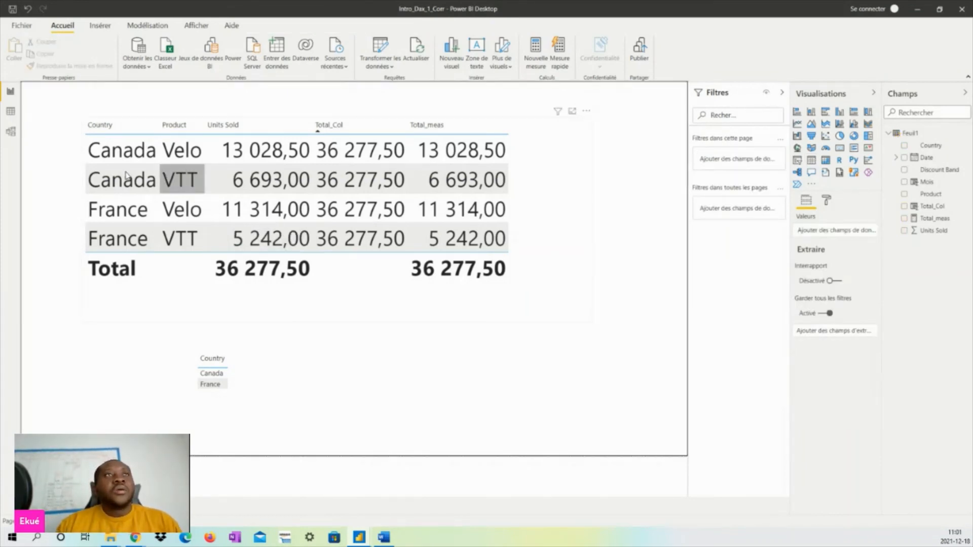
Step: Review the Feuil1 rows in the data view and collapse the table's field list
{"action": "left_click", "coordinate": [10, 113]}
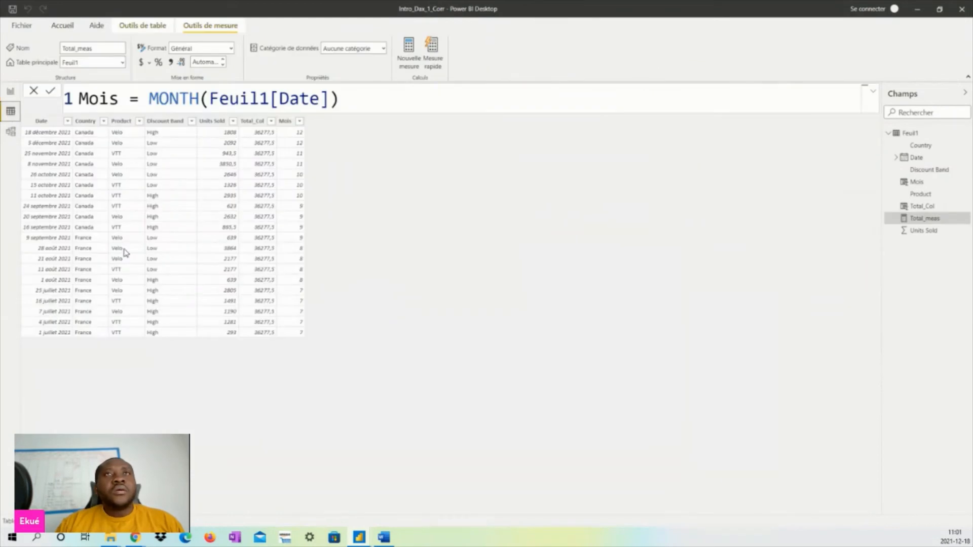
{"action": "left_click", "coordinate": [888, 133]}
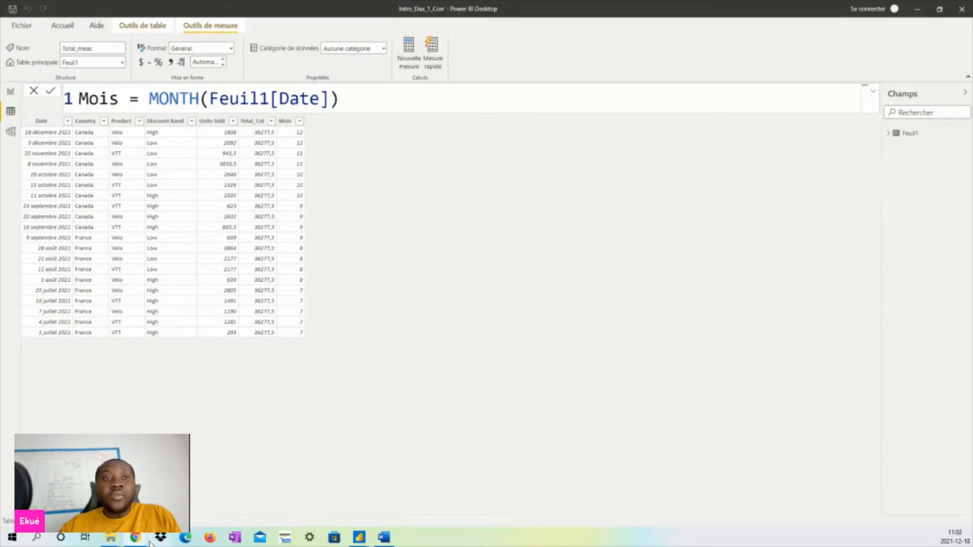
Step: Switch to Chrome and look through the contents list of the Apply DAX basics in Power BI Desktop article
{"action": "mouse_move", "coordinate": [137, 541]}
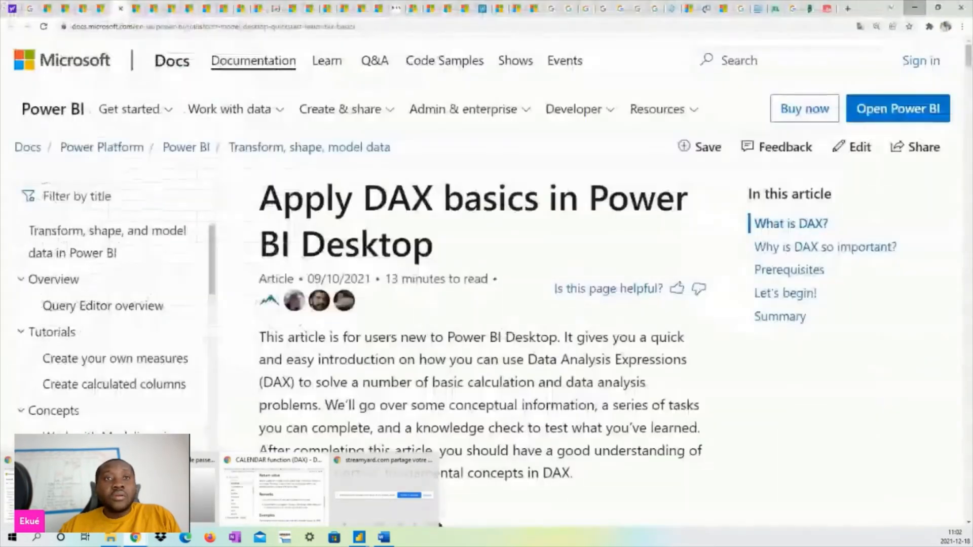
{"action": "left_click", "coordinate": [57, 494]}
{"action": "scroll", "coordinate": [165, 324], "scroll_direction": "down", "scroll_amount": 5}
{"action": "scroll", "coordinate": [162, 327], "scroll_direction": "down", "scroll_amount": 5}
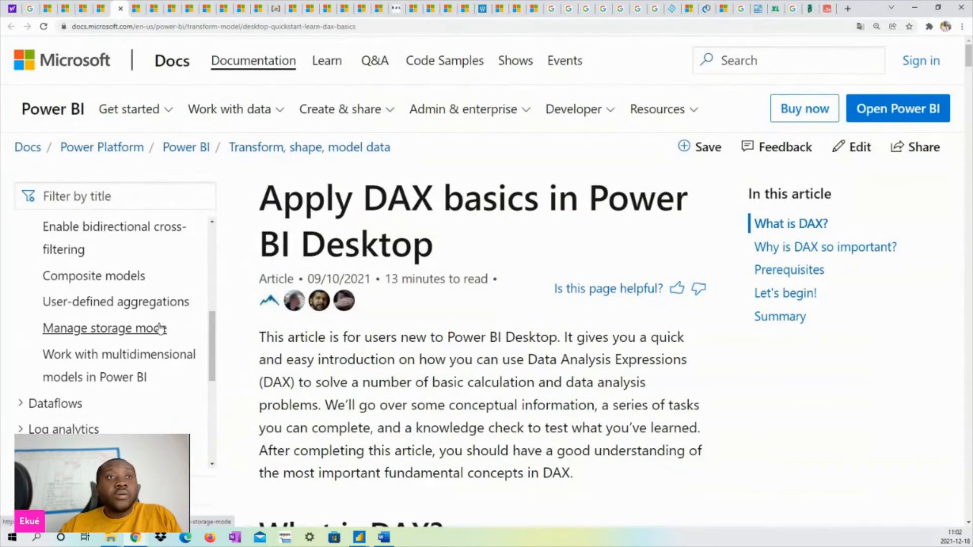
{"action": "scroll", "coordinate": [162, 355], "scroll_direction": "down", "scroll_amount": 2}
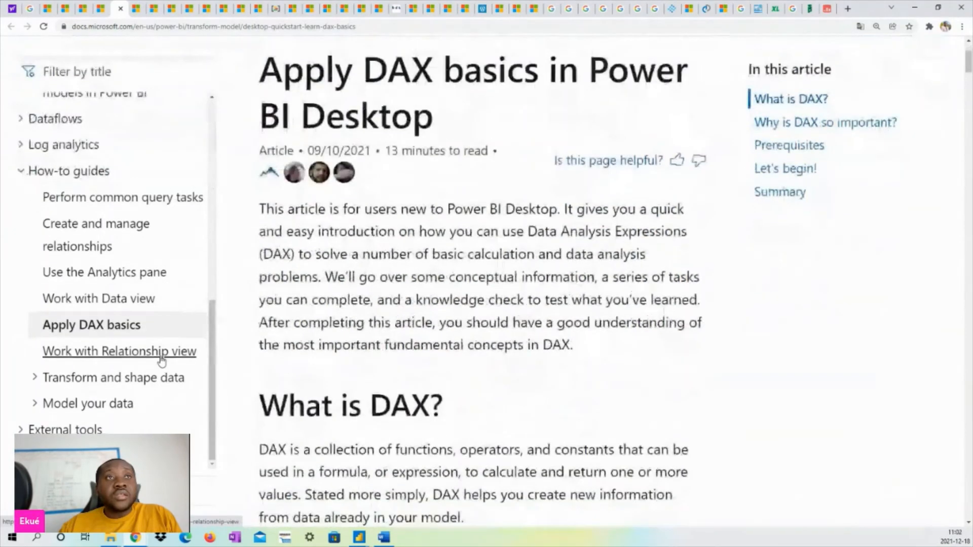
{"action": "scroll", "coordinate": [172, 349], "scroll_direction": "up", "scroll_amount": 10}
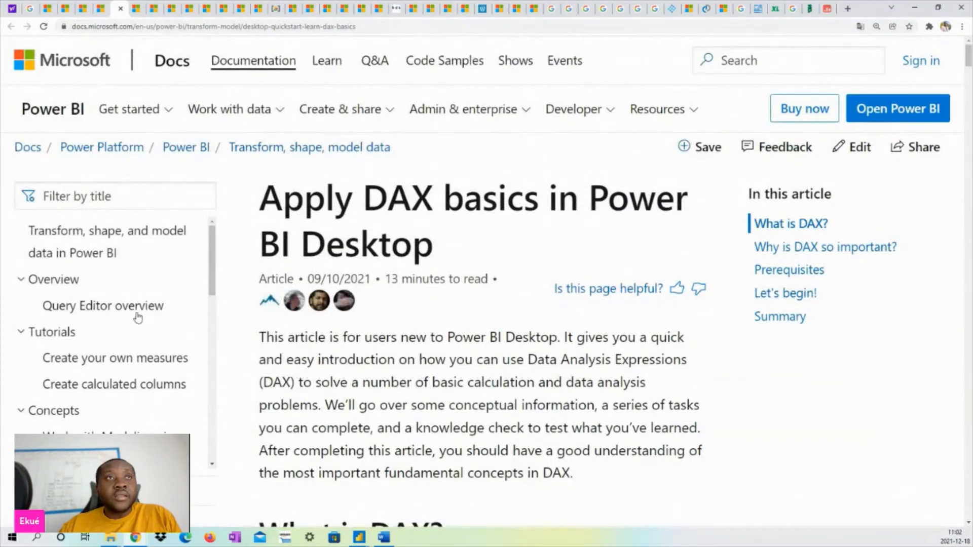
Step: In the DAX Reference, expand the Date and time functions and open the CALENDAR page
{"action": "key", "text": "ctrl+shift+Tab"}
{"action": "scroll", "coordinate": [116, 289], "scroll_direction": "down", "scroll_amount": 3}
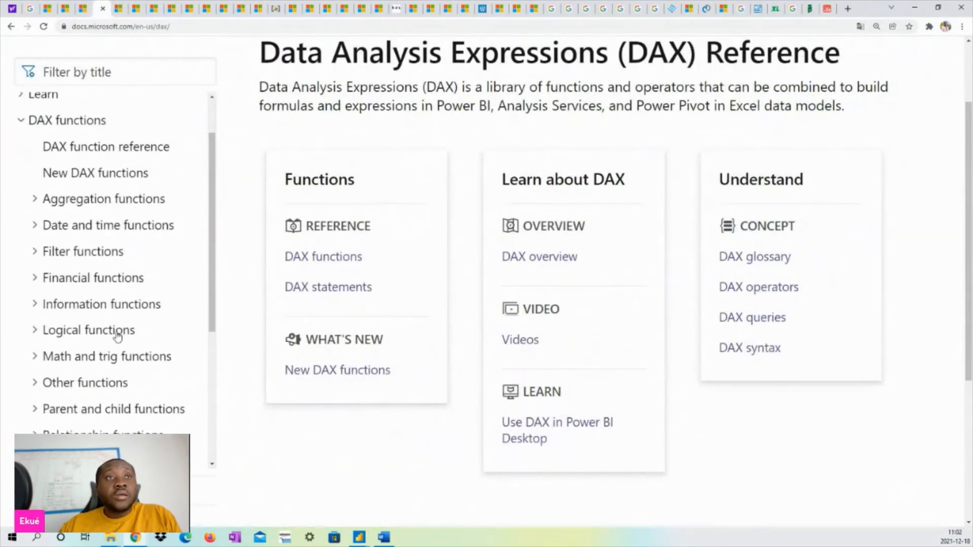
{"action": "left_click", "coordinate": [80, 187]}
{"action": "scroll", "coordinate": [106, 305], "scroll_direction": "down", "scroll_amount": 2}
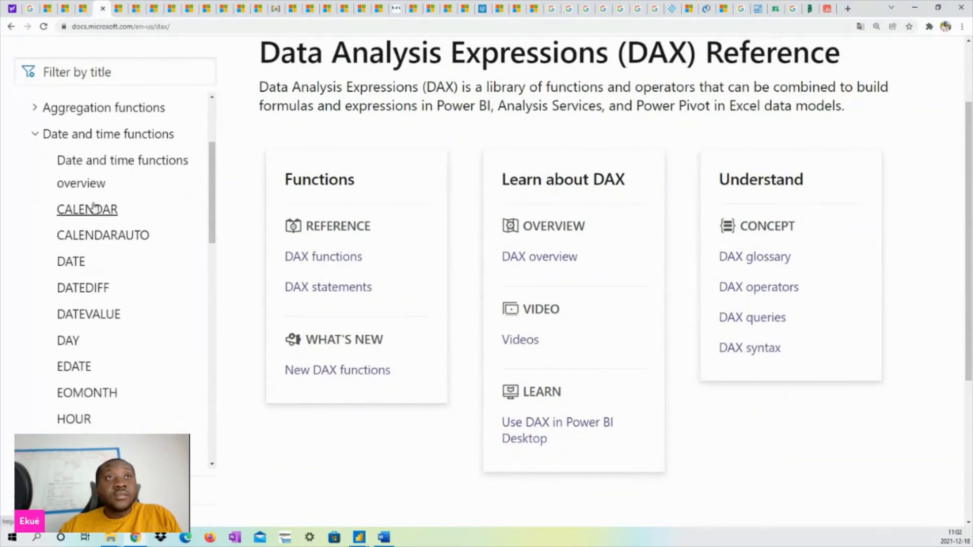
{"action": "left_click", "coordinate": [88, 208]}
Step: Examine the description, syntax and examples of the CALENDAR function
{"action": "scroll", "coordinate": [507, 369], "scroll_direction": "down", "scroll_amount": 2}
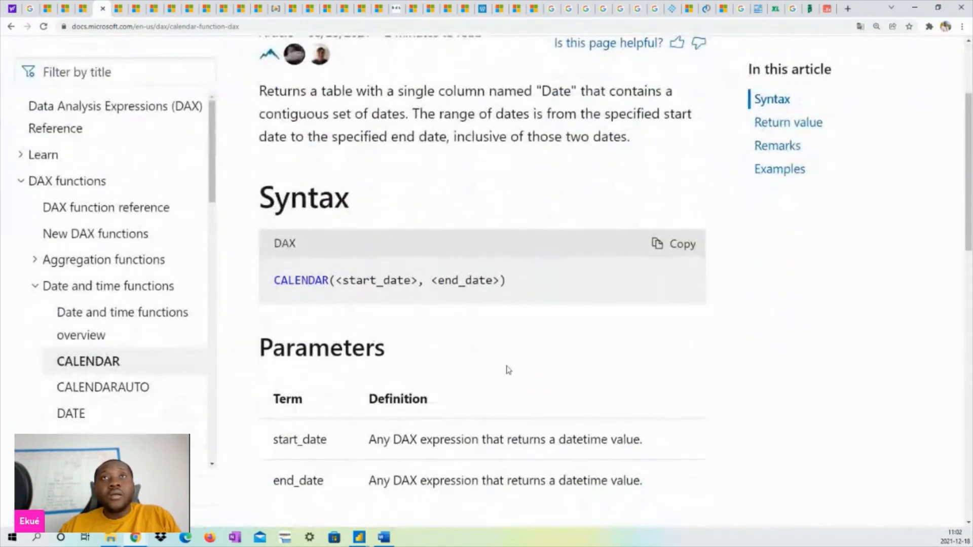
{"action": "scroll", "coordinate": [508, 369], "scroll_direction": "up", "scroll_amount": 1}
{"action": "scroll", "coordinate": [508, 369], "scroll_direction": "down", "scroll_amount": 1}
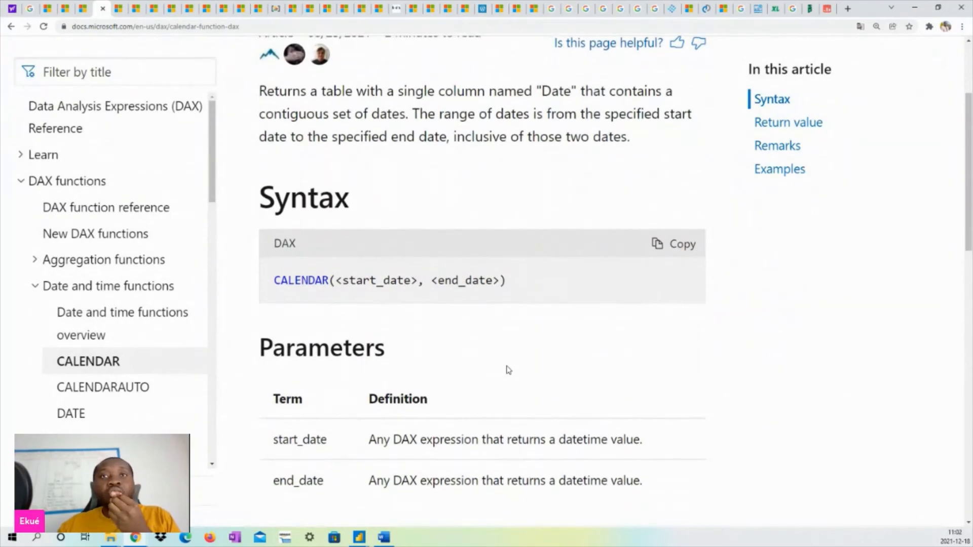
{"action": "scroll", "coordinate": [509, 369], "scroll_direction": "up", "scroll_amount": 1}
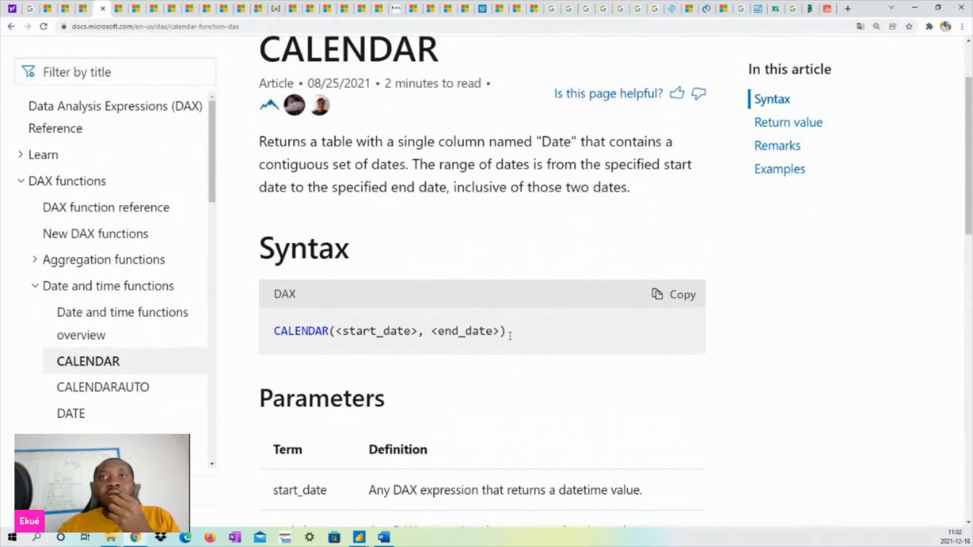
{"action": "left_click_drag", "start_coordinate": [508, 332], "coordinate": [272, 332]}
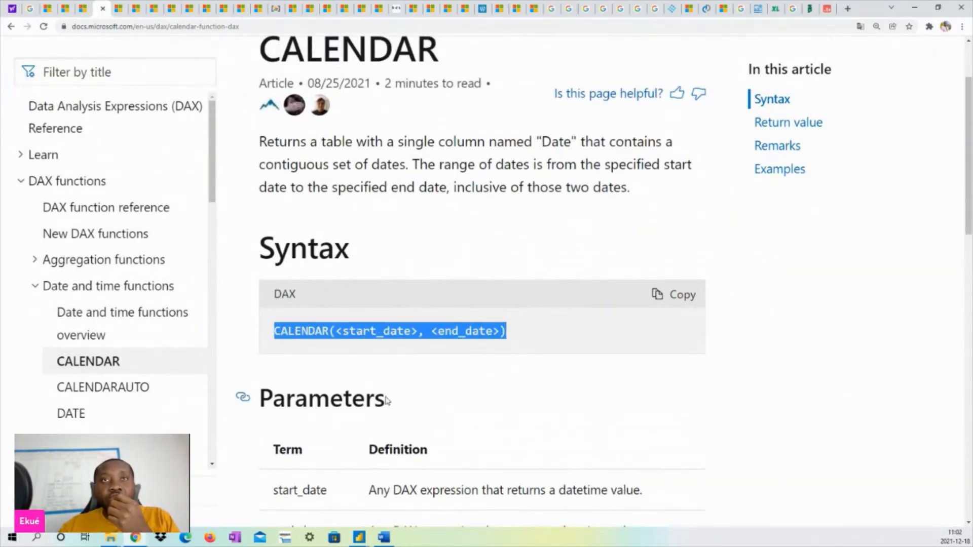
{"action": "scroll", "coordinate": [387, 400], "scroll_direction": "down", "scroll_amount": 4}
{"action": "scroll", "coordinate": [386, 401], "scroll_direction": "down", "scroll_amount": 13}
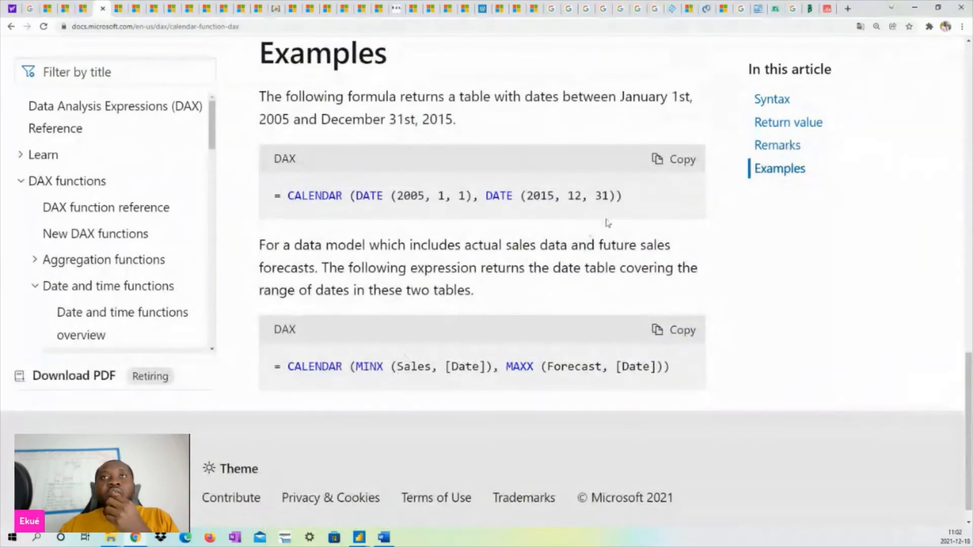
Step: Copy the example formula = CALENDAR (DATE (2005, 1, 1), DATE (2015, 12, 31)) from the documentation
{"action": "left_click_drag", "start_coordinate": [627, 209], "coordinate": [272, 189]}
{"action": "right_click", "coordinate": [285, 190]}
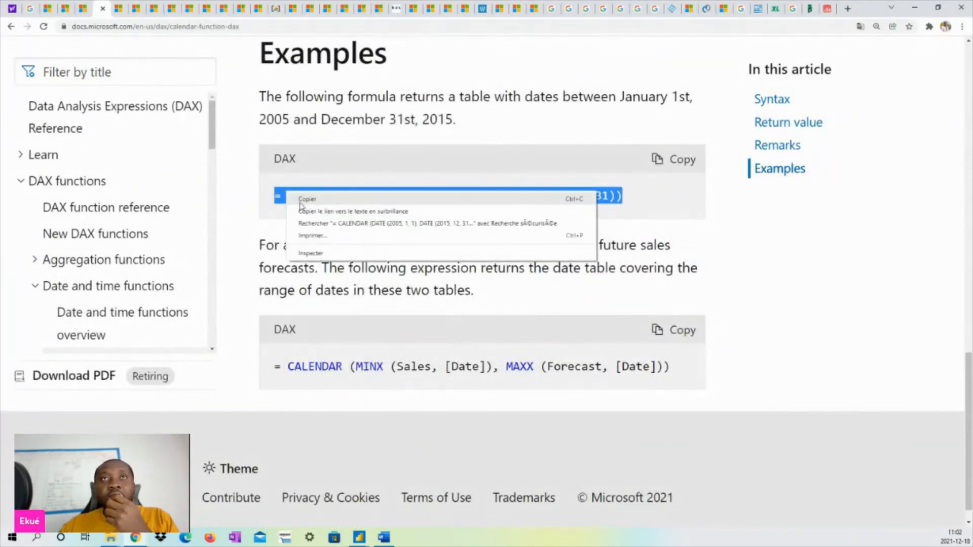
{"action": "left_click", "coordinate": [302, 201]}
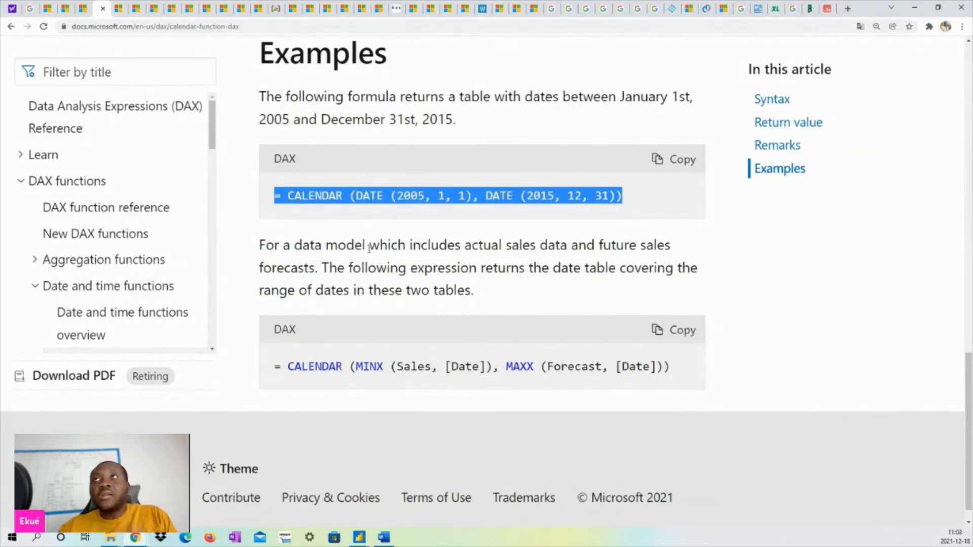
Step: Return to Power BI Desktop and start a new calculated table in the data view
{"action": "left_click", "coordinate": [916, 8]}
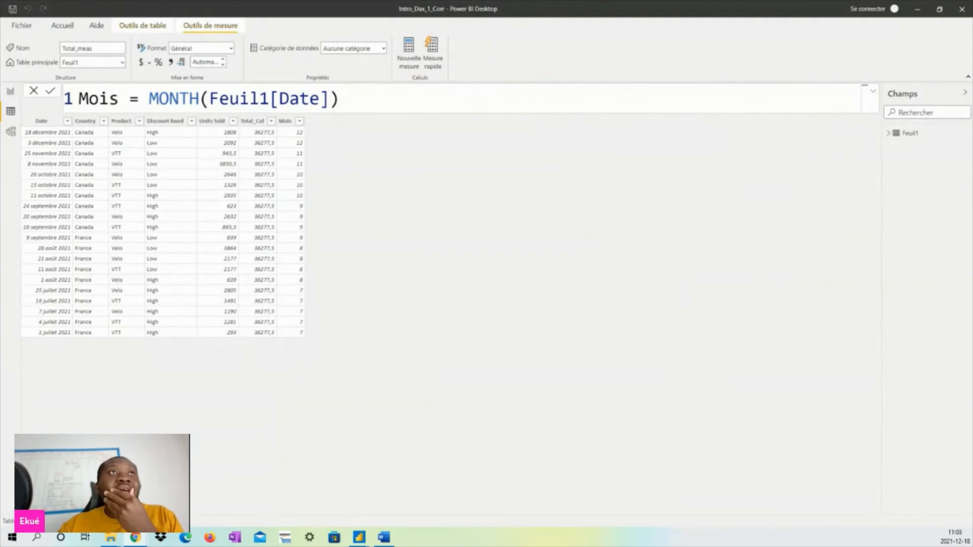
{"action": "left_click", "coordinate": [10, 91]}
{"action": "left_click", "coordinate": [10, 111]}
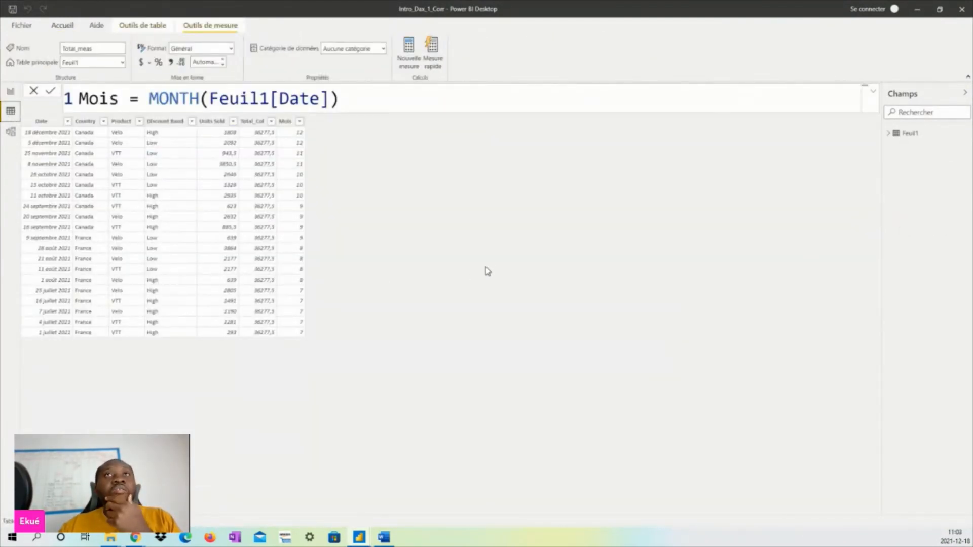
{"action": "left_click", "coordinate": [142, 25]}
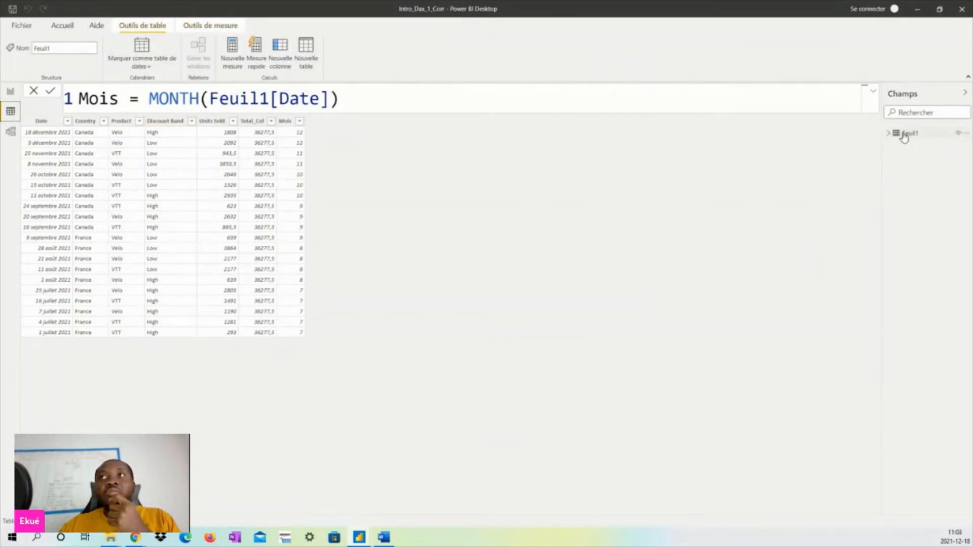
{"action": "left_click", "coordinate": [306, 62]}
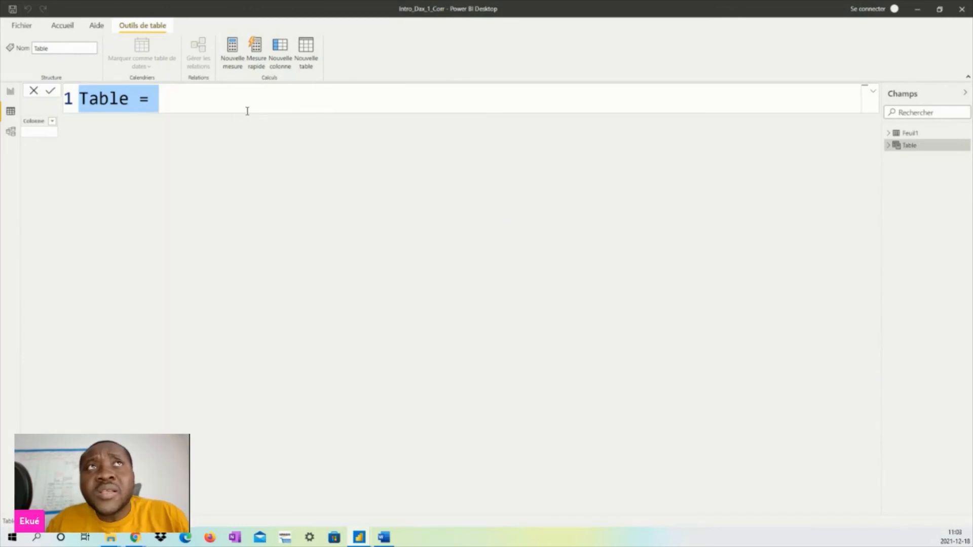
Step: Replace the default table name in the formula with Calendrier
{"action": "left_click", "coordinate": [130, 100]}
{"action": "left_click_drag", "start_coordinate": [131, 101], "coordinate": [60, 99]}
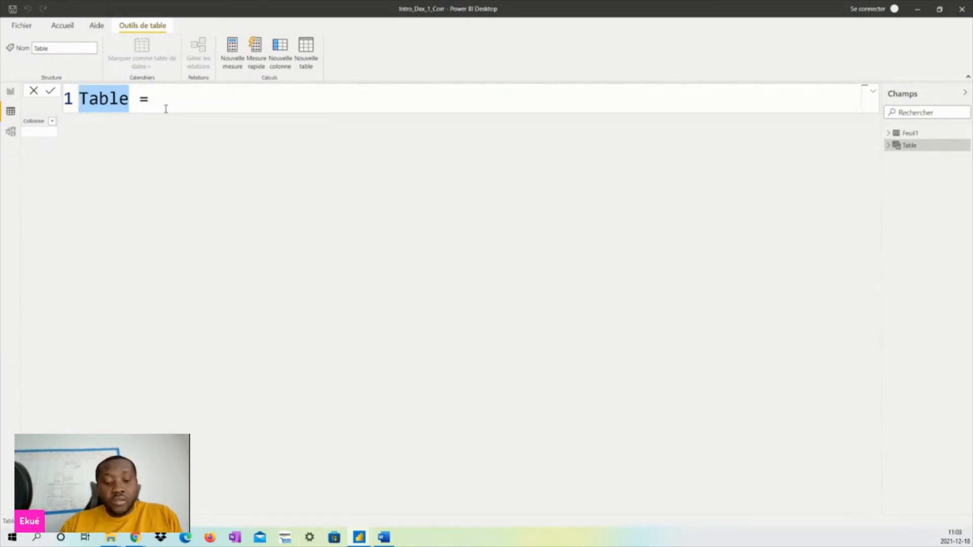
{"action": "type", "text": "Cal"}
{"action": "type", "text": "endir"}
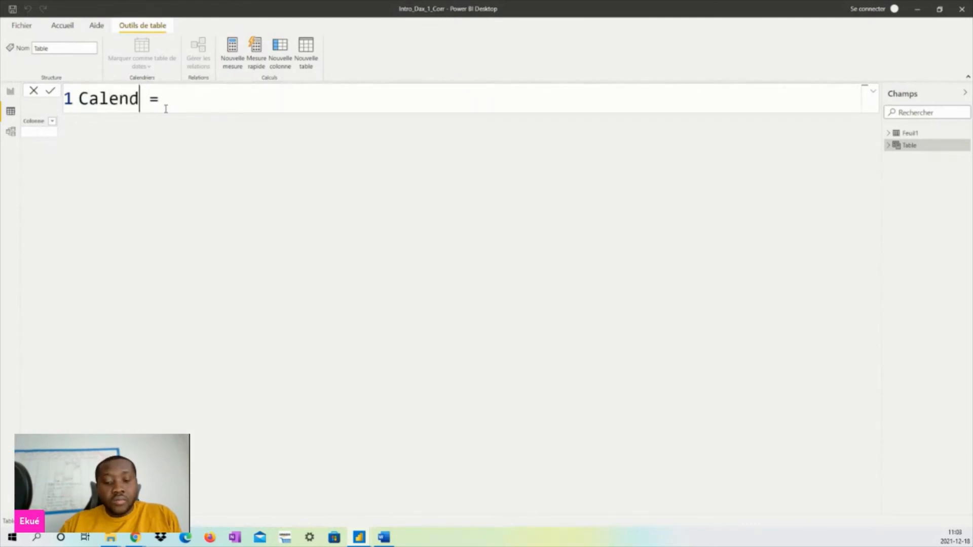
{"action": "key", "text": "BackSpace"}
{"action": "key", "text": "BackSpace"}
{"action": "type", "text": "rier"}
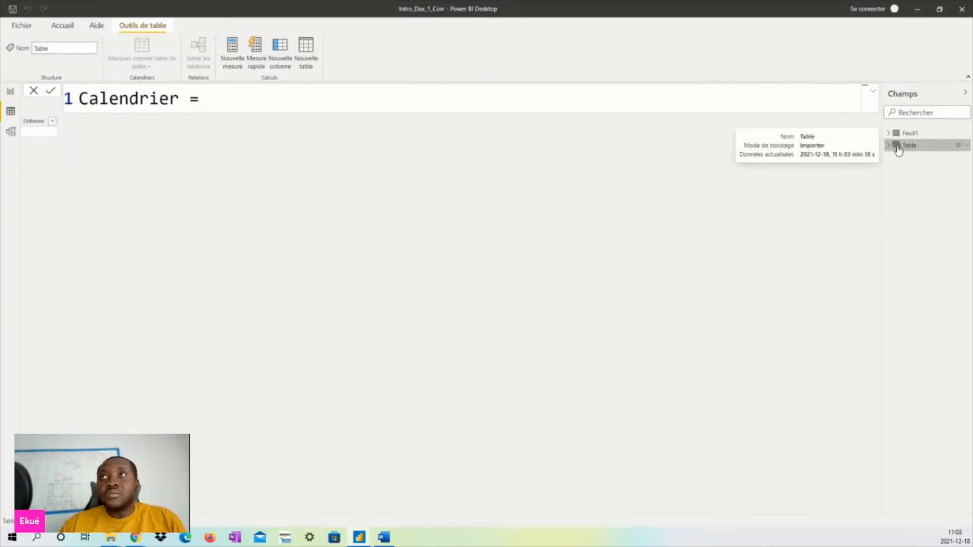
Step: Start the Calendrier formula with the CALENDAR function and "2021-12-01" as its start date
{"action": "left_click", "coordinate": [235, 104]}
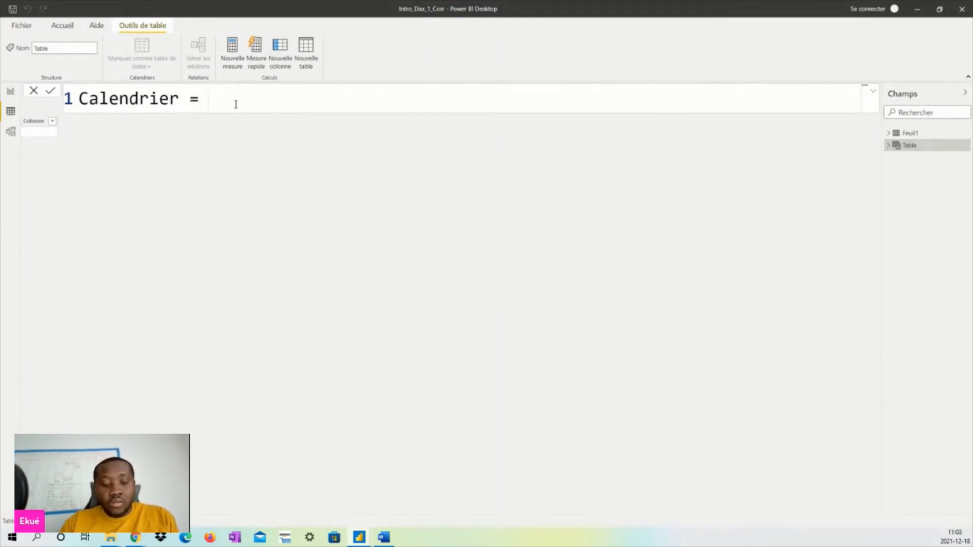
{"action": "type", "text": "Ca"}
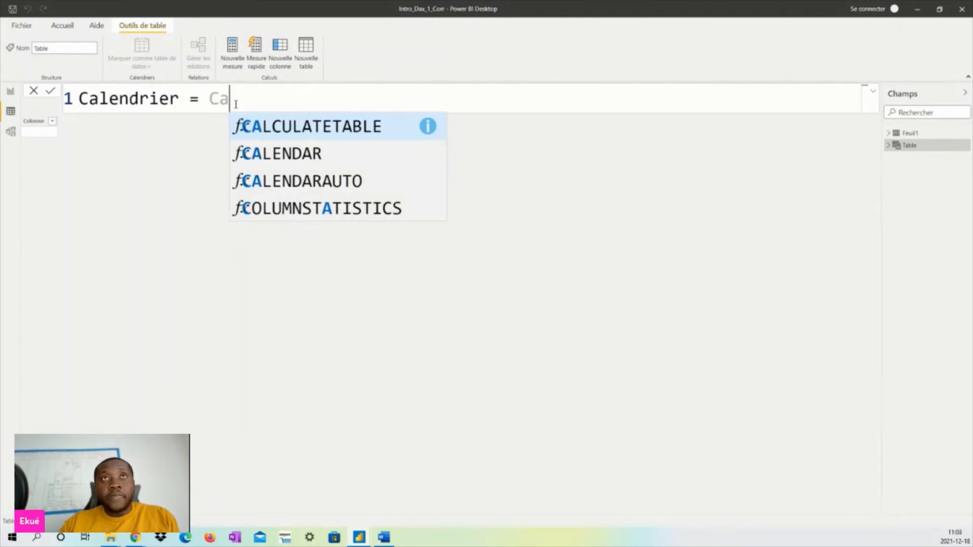
{"action": "left_click", "coordinate": [299, 154]}
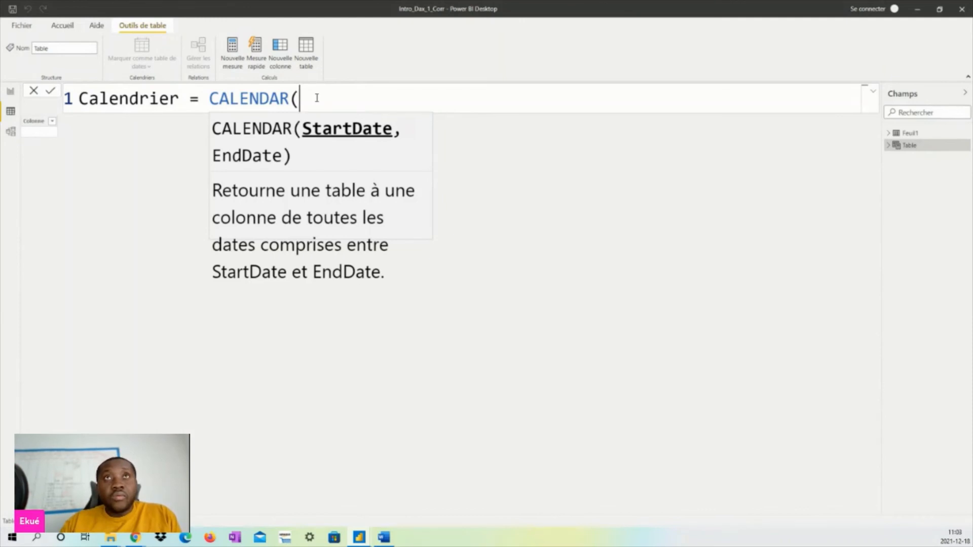
{"action": "type", "text": "\""}
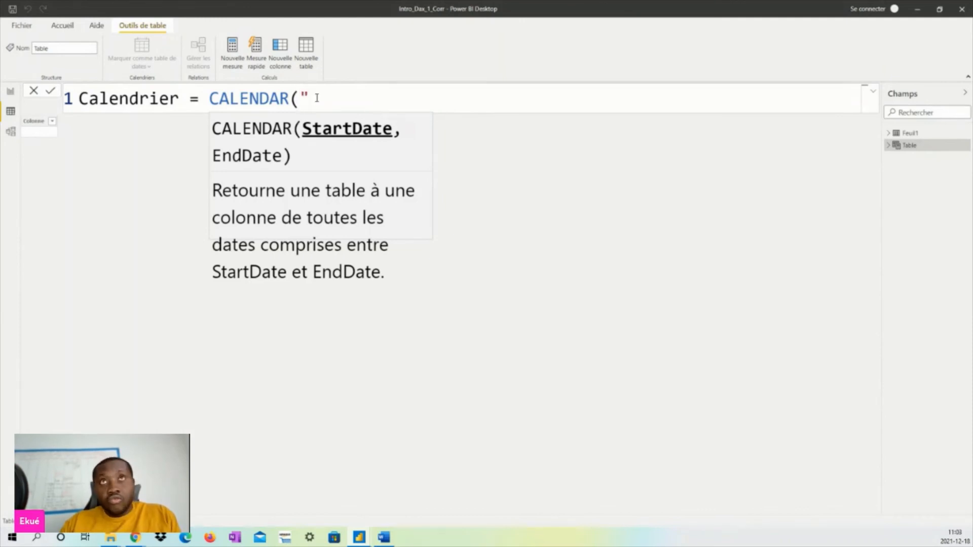
{"action": "type", "text": "2021"}
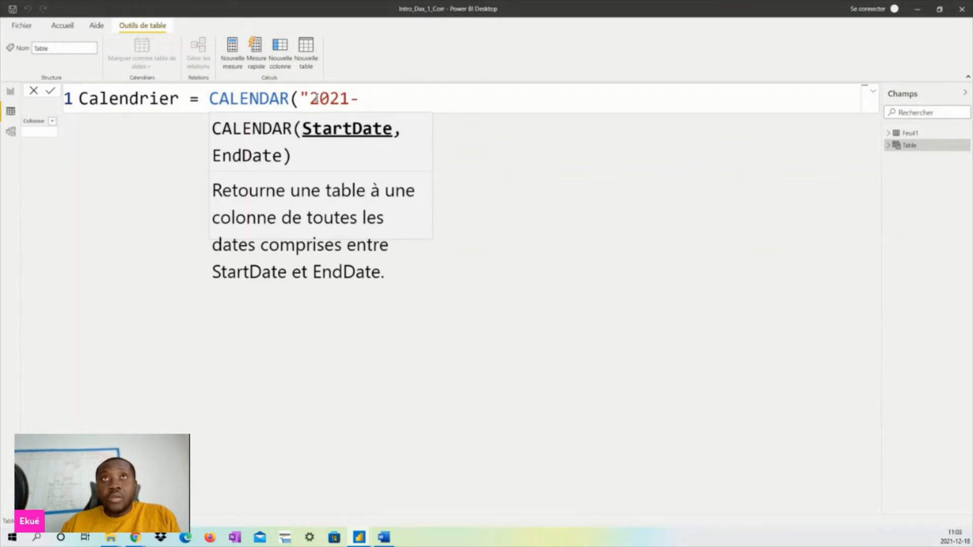
{"action": "type", "text": "-12"}
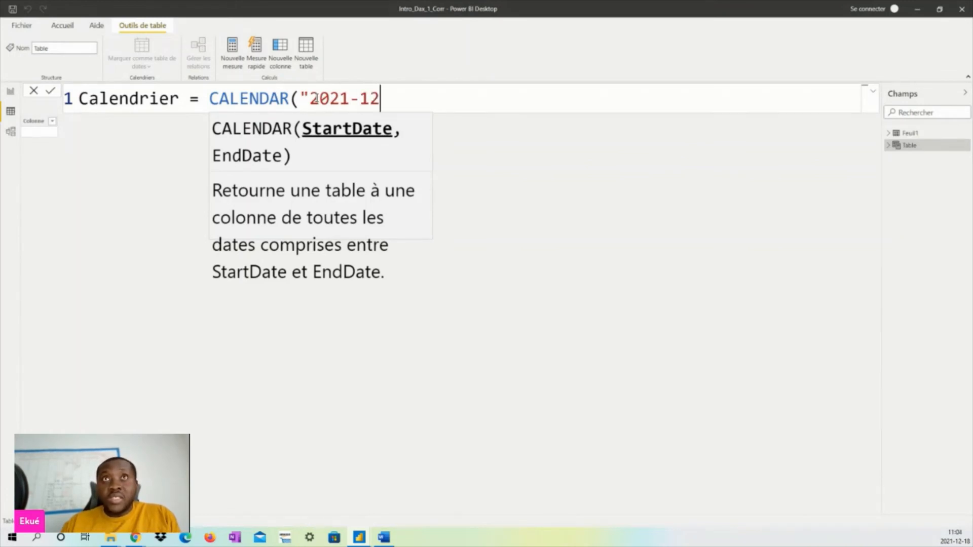
{"action": "type", "text": "-0"}
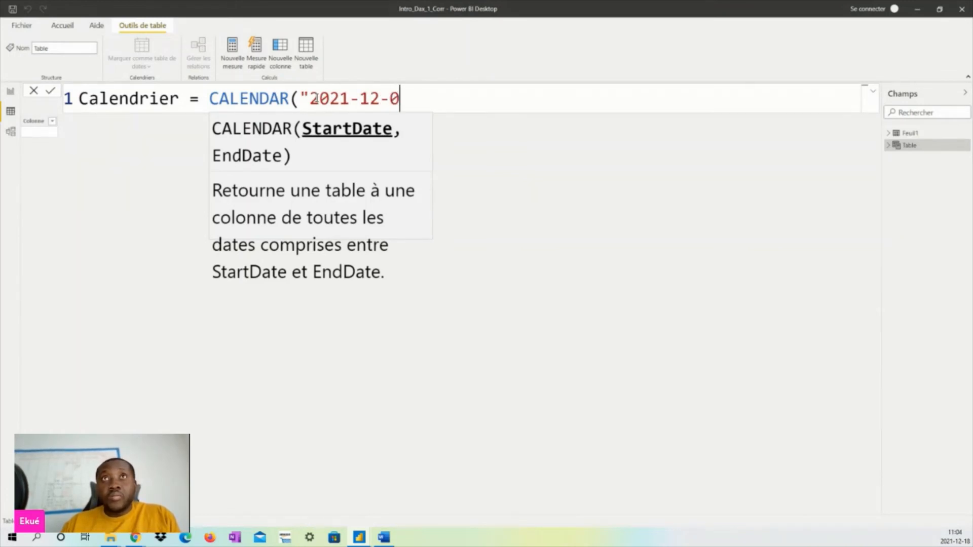
{"action": "type", "text": "1\""}
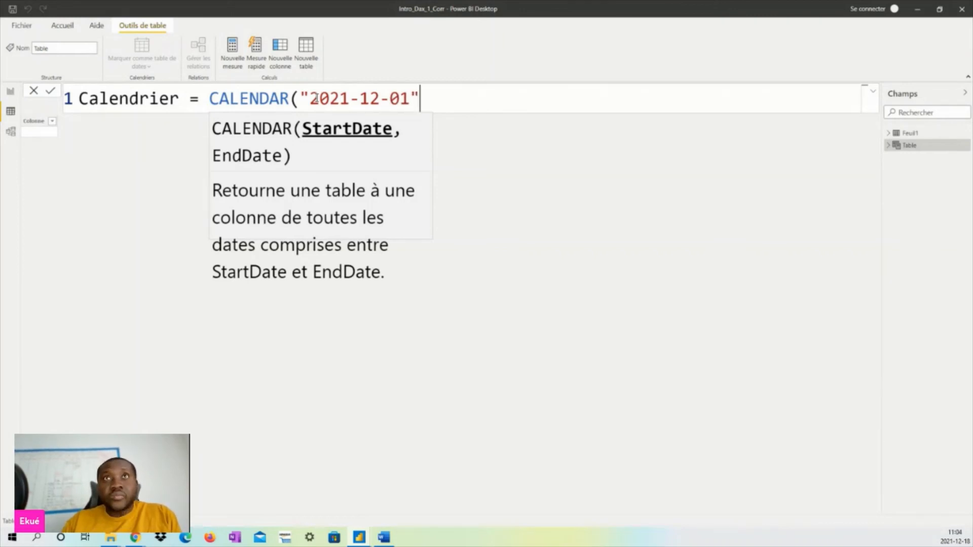
{"action": "type", "text": ","}
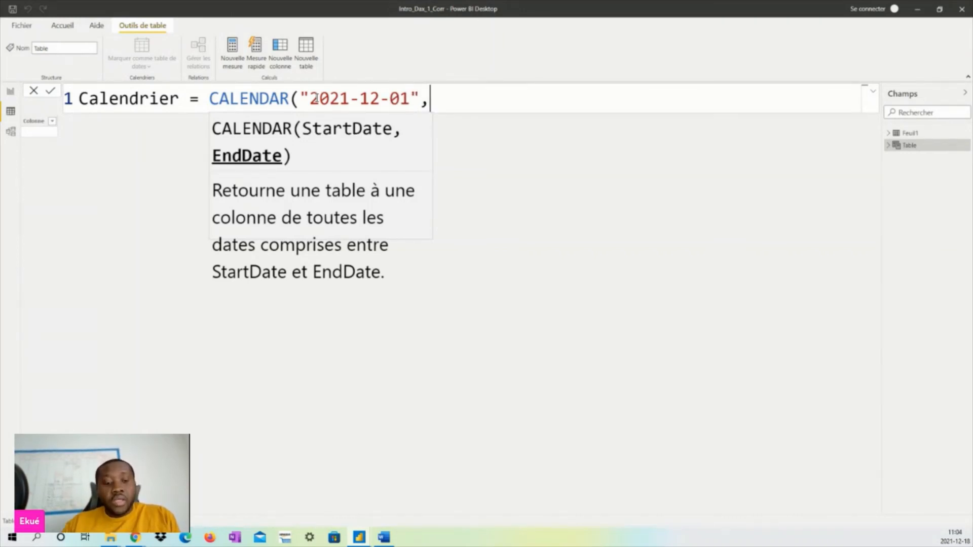
Step: Complete the CALENDAR formula with "2021-12-10" as the end date and commit it to create the Calendrier table
{"action": "type", "text": "\"2021"}
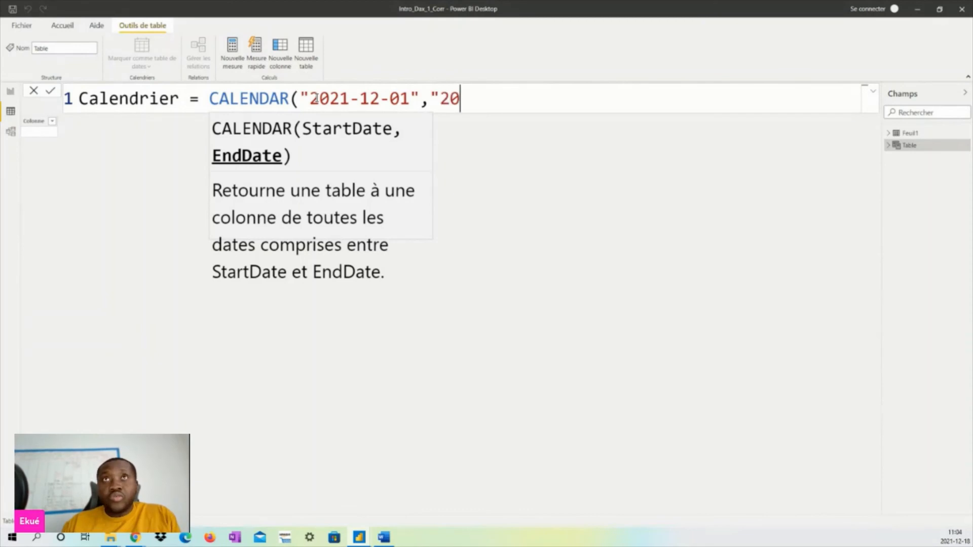
{"action": "type", "text": "-12-"}
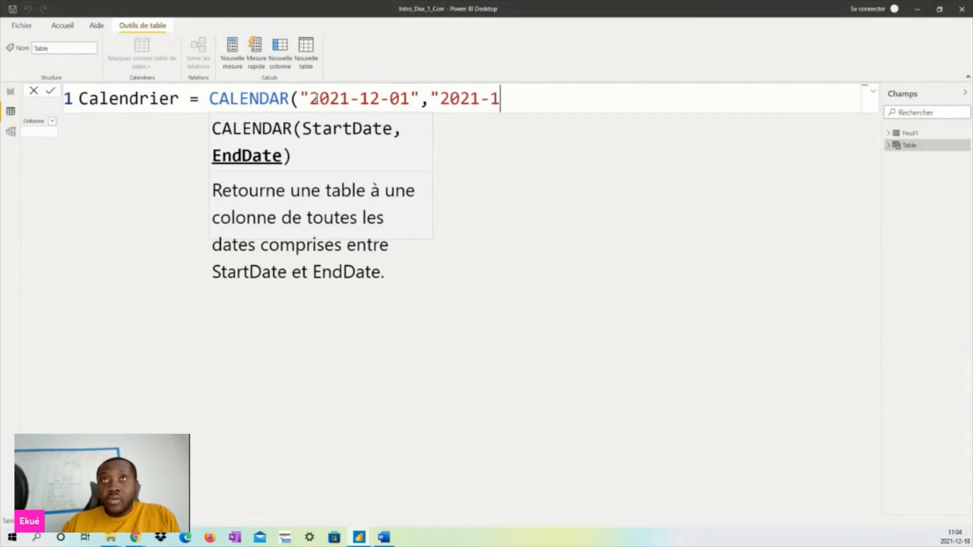
{"action": "type", "text": "1"}
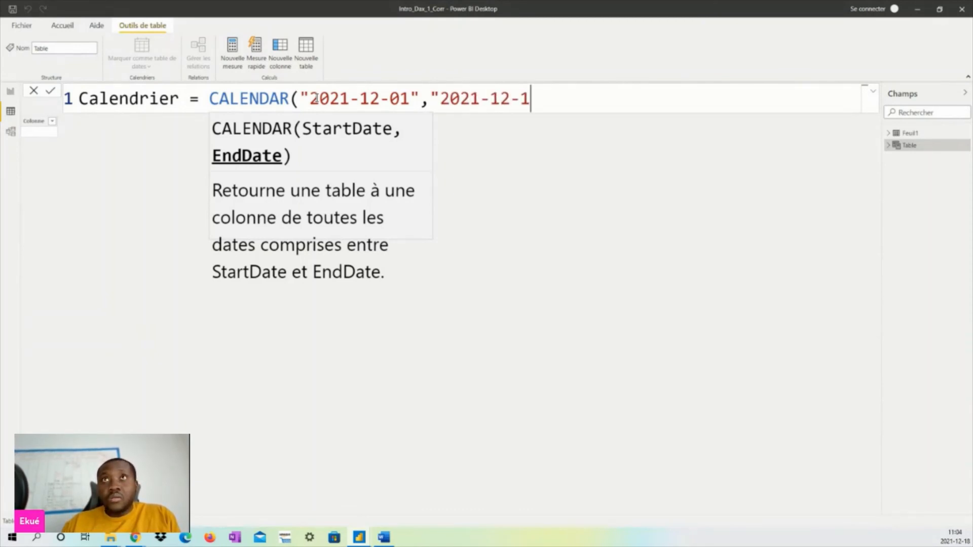
{"action": "type", "text": "0\")"}
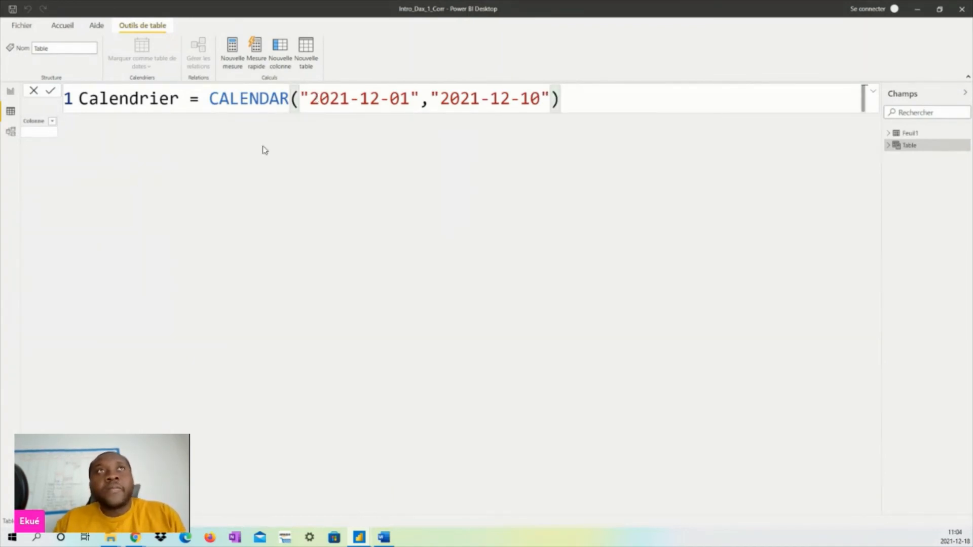
{"action": "left_click", "coordinate": [51, 94]}
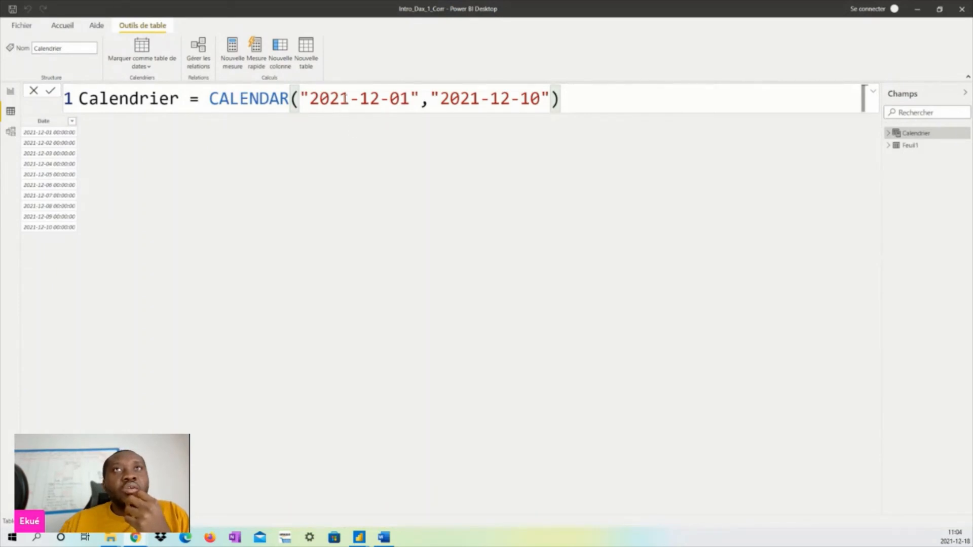
Step: Change the CALENDAR start date to "2020-01-01", commit the Calendrier formula and look through the generated dates
{"action": "left_click_drag", "start_coordinate": [350, 99], "coordinate": [340, 99]}
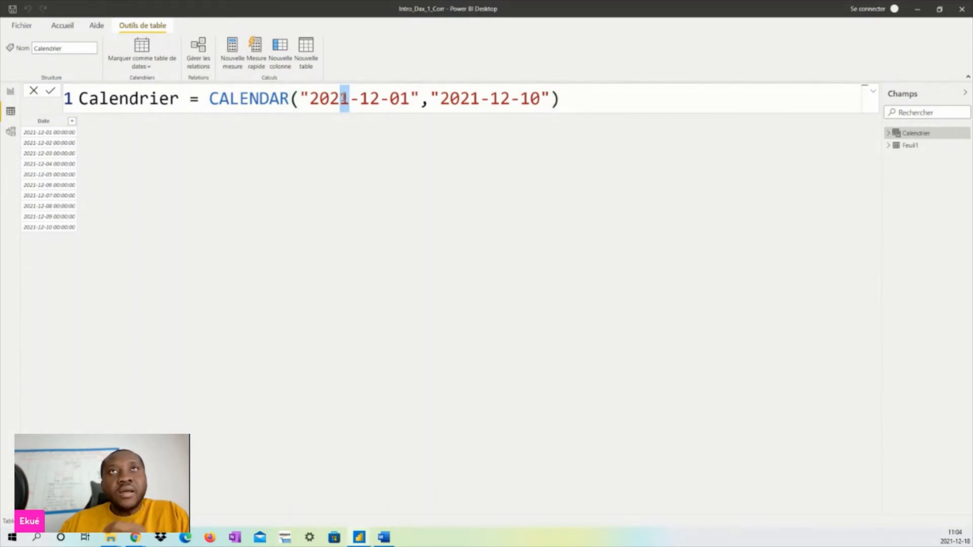
{"action": "type", "text": "0"}
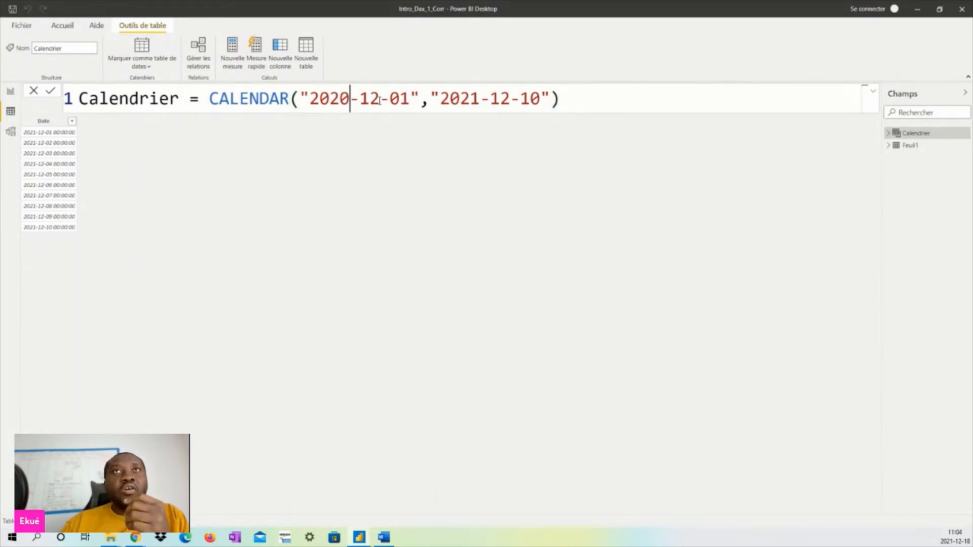
{"action": "left_click_drag", "start_coordinate": [382, 100], "coordinate": [359, 100]}
{"action": "type", "text": "01"}
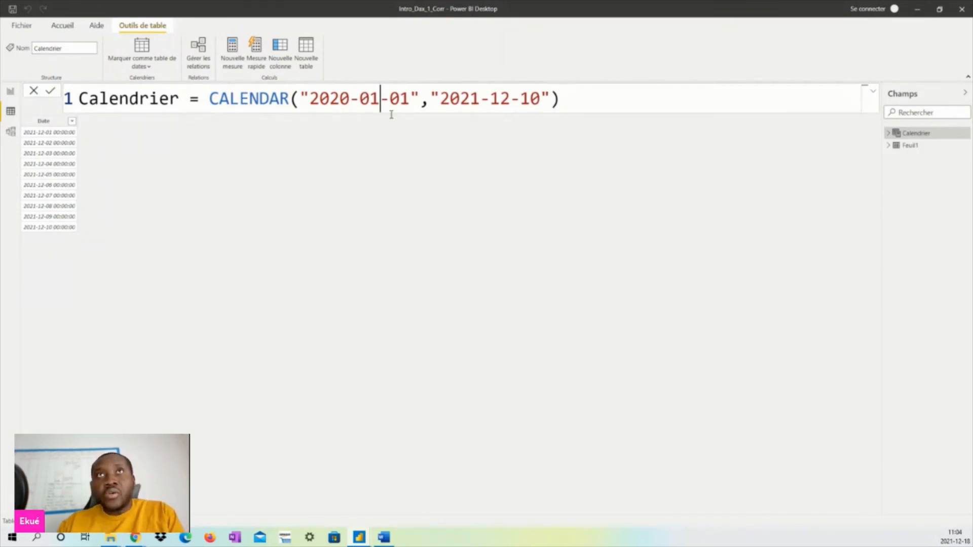
{"action": "left_click", "coordinate": [51, 92]}
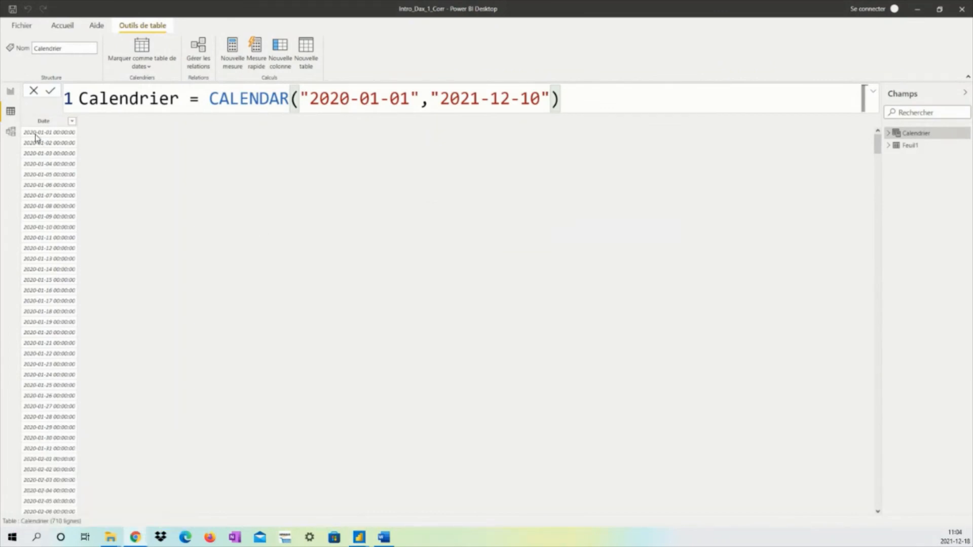
{"action": "scroll", "coordinate": [53, 162], "scroll_direction": "down", "scroll_amount": 15}
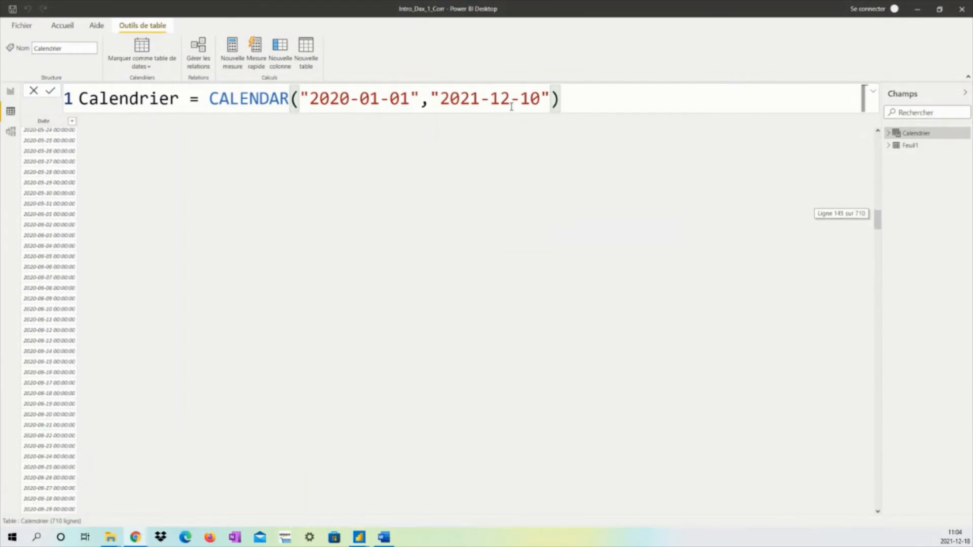
{"action": "scroll", "coordinate": [490, 167], "scroll_direction": "up", "scroll_amount": 15}
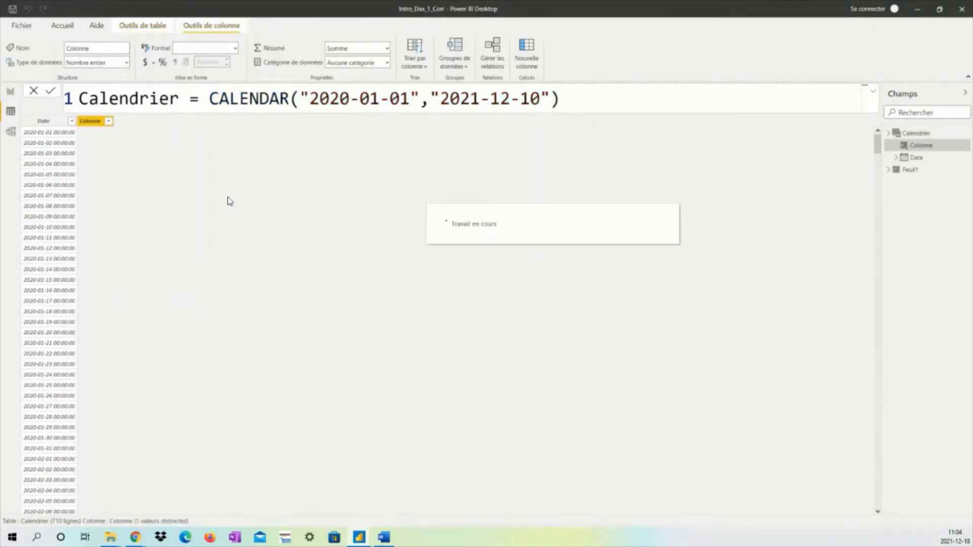
Step: Add a calculated column to the Calendrier table with the formula Mois = MONTH(Calendrier[Date]) and commit it
{"action": "left_click_drag", "start_coordinate": [153, 98], "coordinate": [79, 98]}
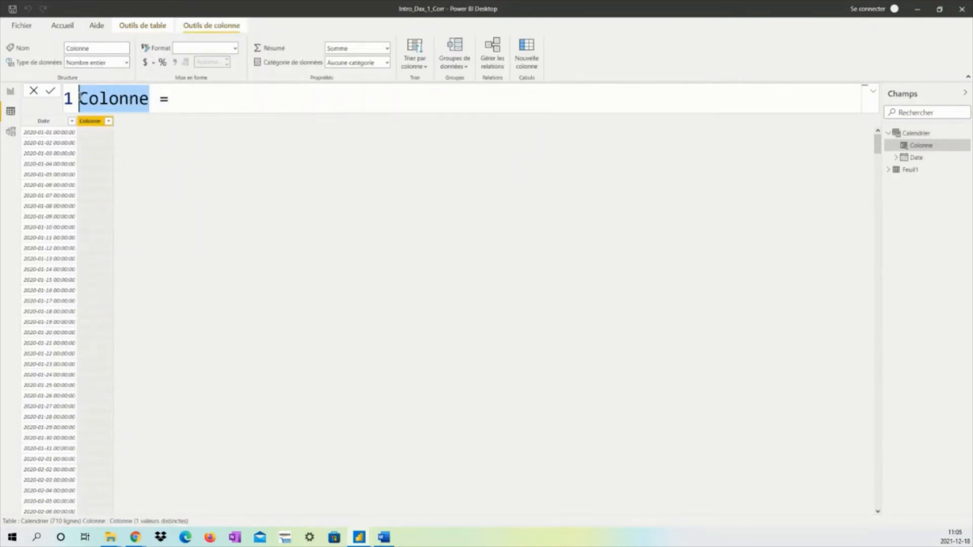
{"action": "type", "text": "Mois"}
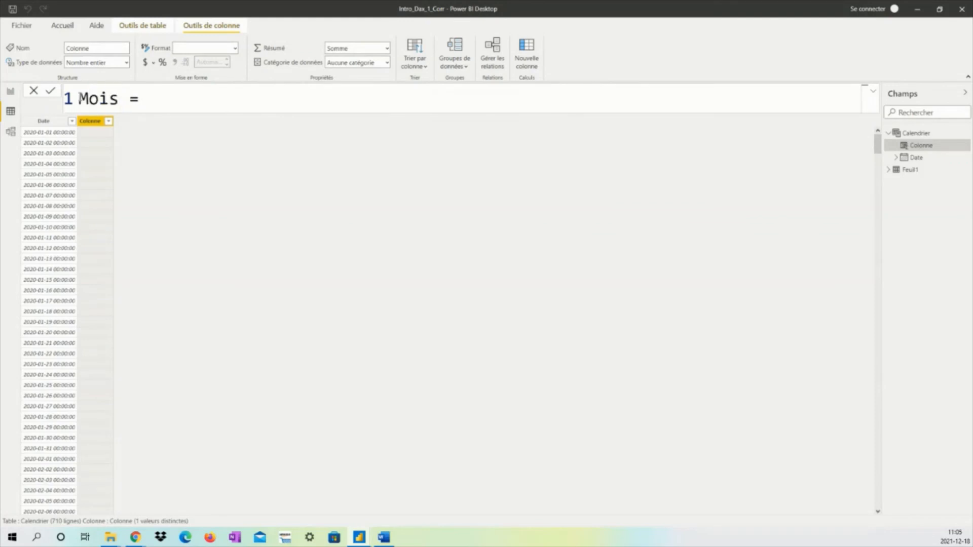
{"action": "left_click", "coordinate": [159, 107]}
{"action": "type", "text": "MON"}
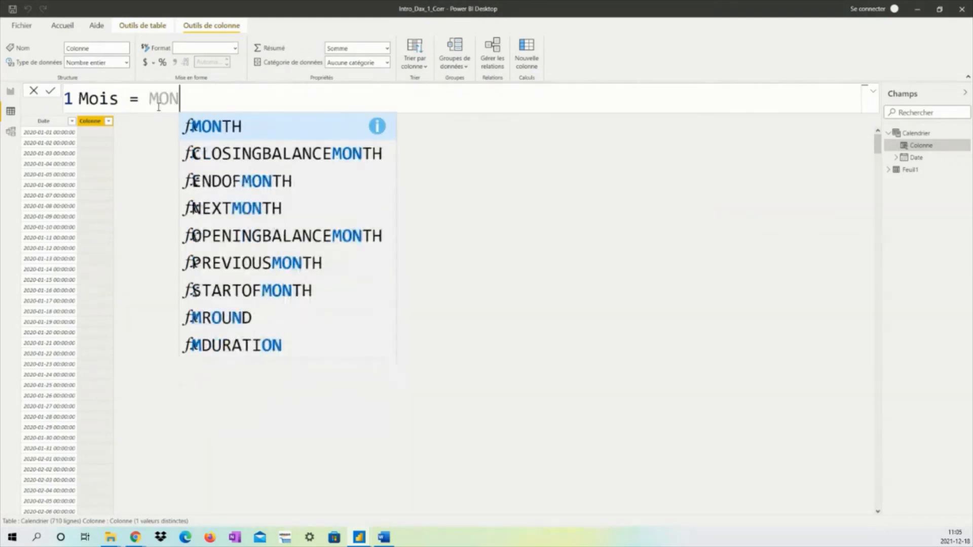
{"action": "type", "text": "TH("}
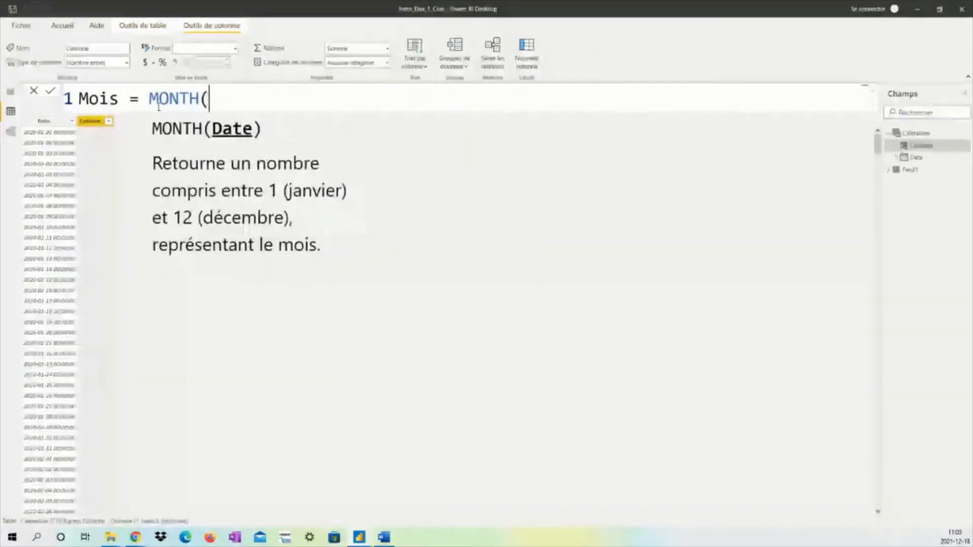
{"action": "type", "text": "date"}
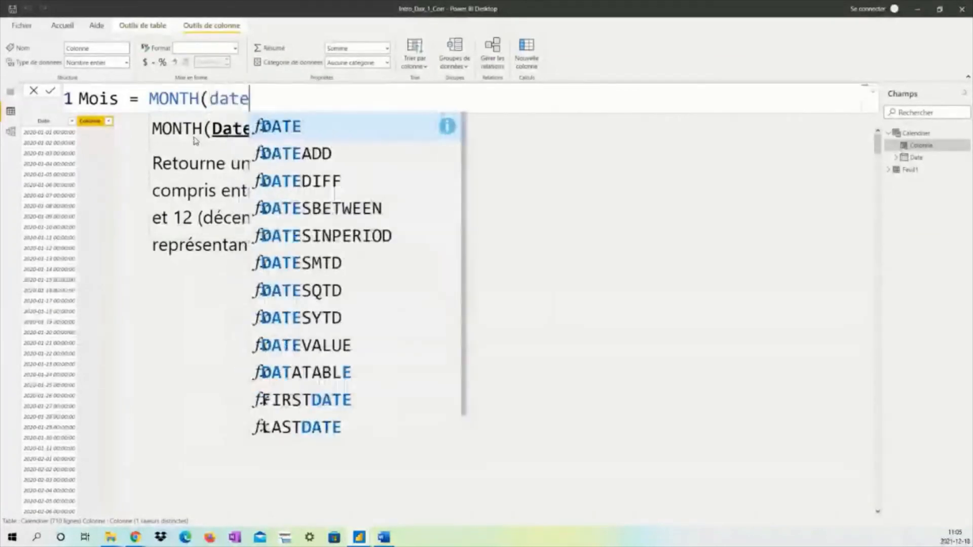
{"action": "scroll", "coordinate": [377, 329], "scroll_direction": "down", "scroll_amount": 1}
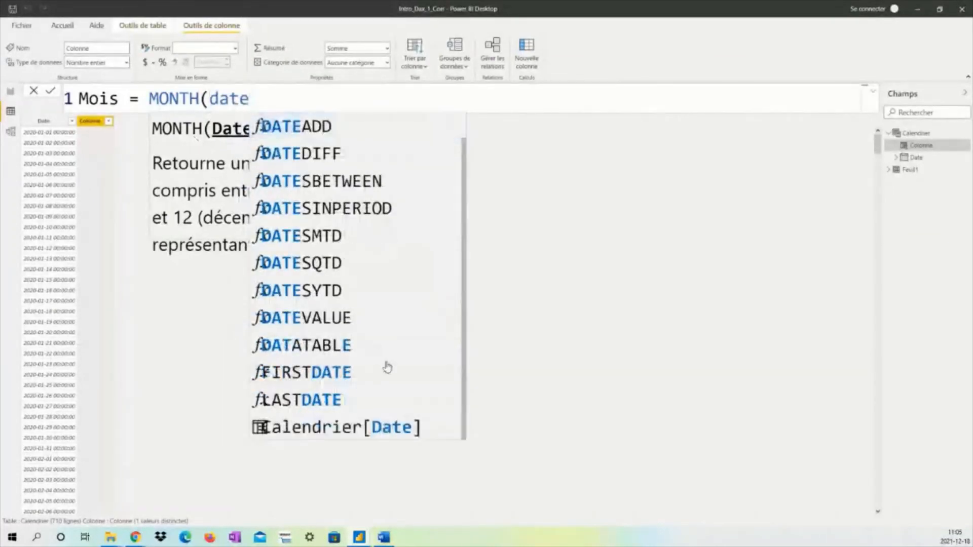
{"action": "left_click", "coordinate": [350, 429]}
{"action": "type", "text": ")"}
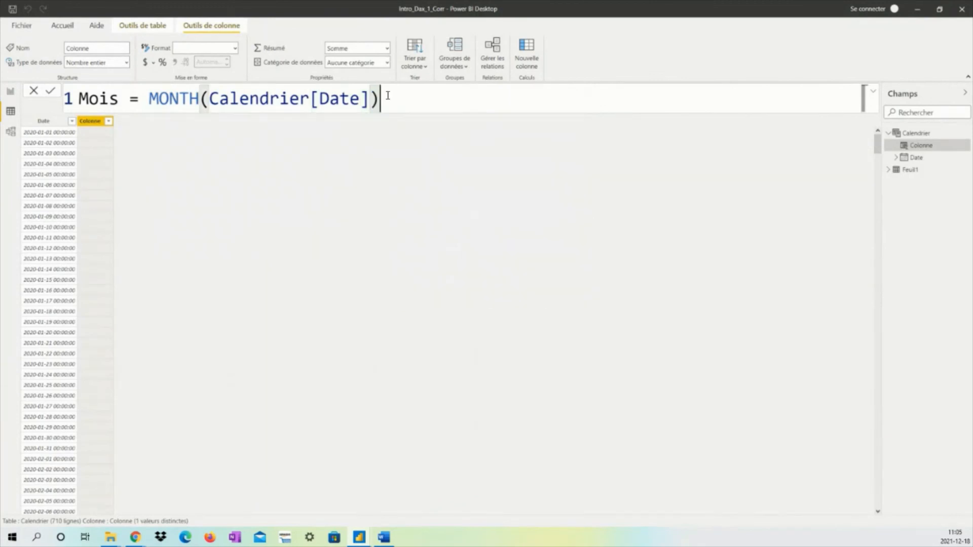
{"action": "key", "text": "Return"}
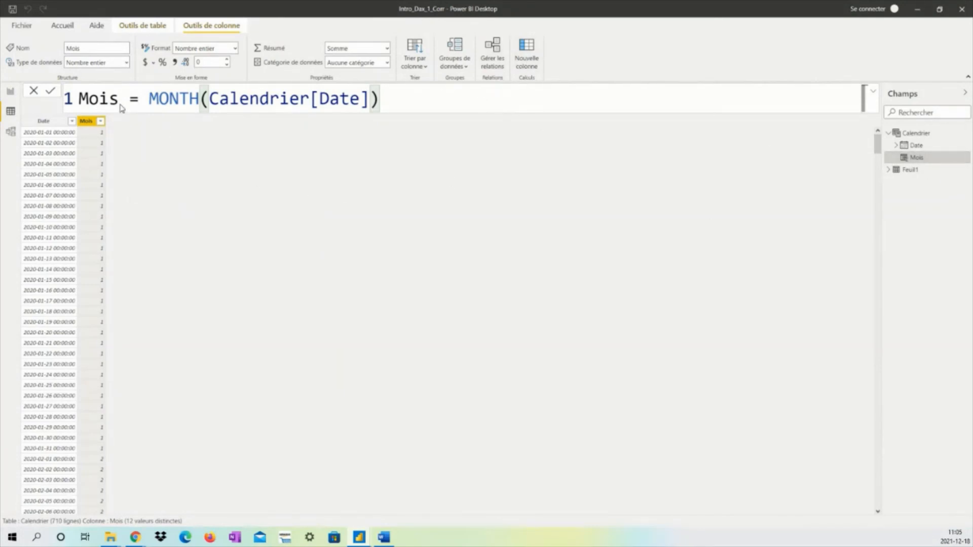
Step: Add another calculated column to the Calendrier table and name it Annee in its formula
{"action": "left_click_drag", "start_coordinate": [149, 99], "coordinate": [63, 103]}
{"action": "type", "text": "Year ="}
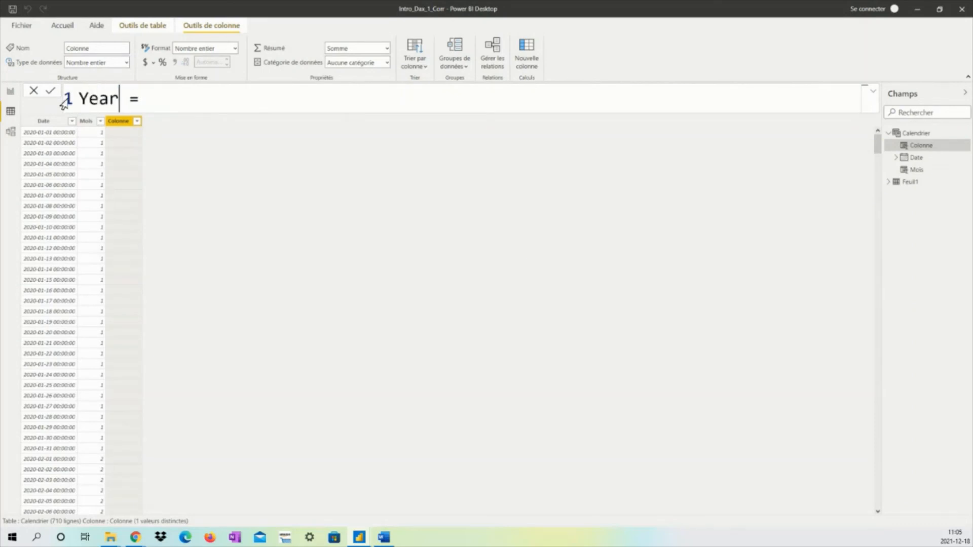
{"action": "key", "text": "BackSpace"}
{"action": "key", "text": "BackSpace"}
{"action": "key", "text": "BackSpace"}
{"action": "key", "text": "BackSpace"}
{"action": "type", "text": "Ann"}
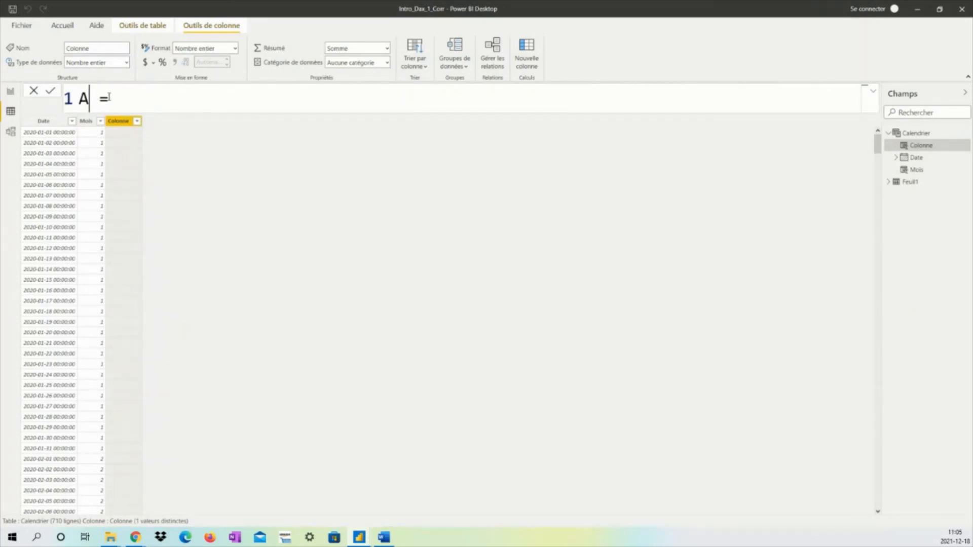
{"action": "type", "text": "ee"}
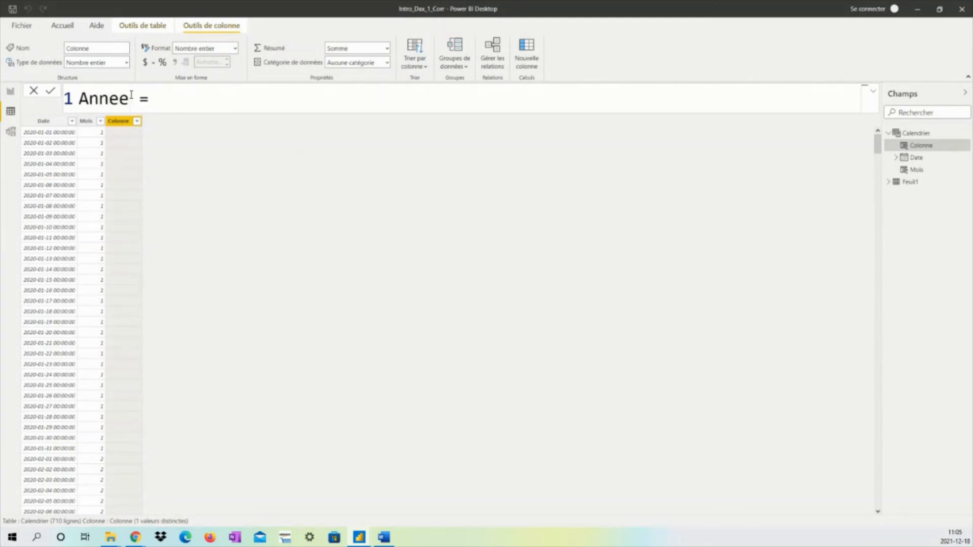
Step: Define the Annee column as Year(Calendrier[Date]), commit it and check its values down the table
{"action": "left_click", "coordinate": [160, 100]}
{"action": "type", "text": "Year("}
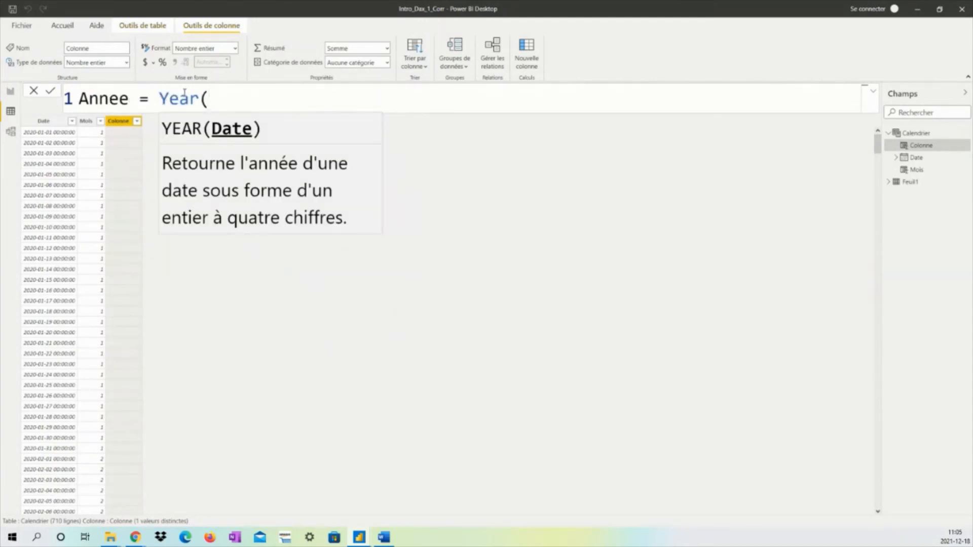
{"action": "type", "text": "dat"}
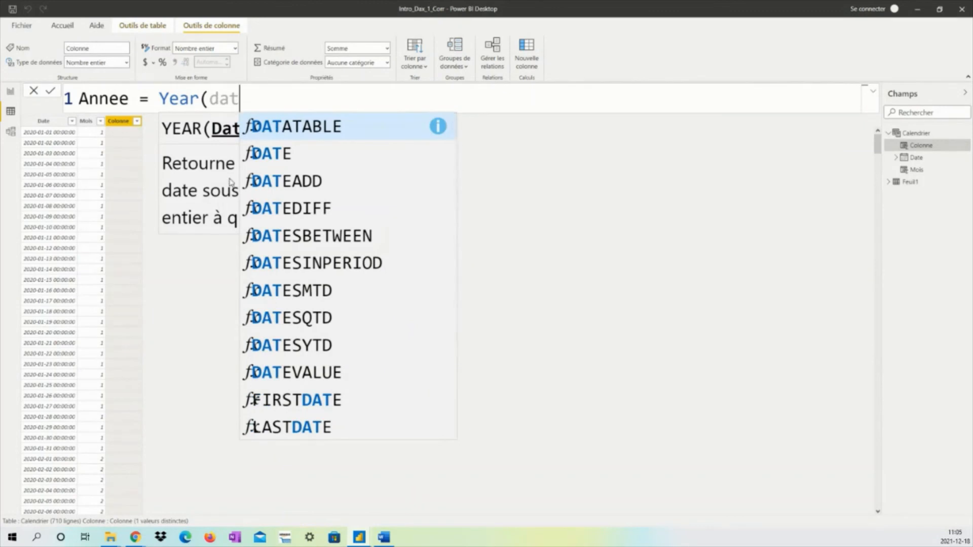
{"action": "scroll", "coordinate": [332, 265], "scroll_direction": "down", "scroll_amount": 2}
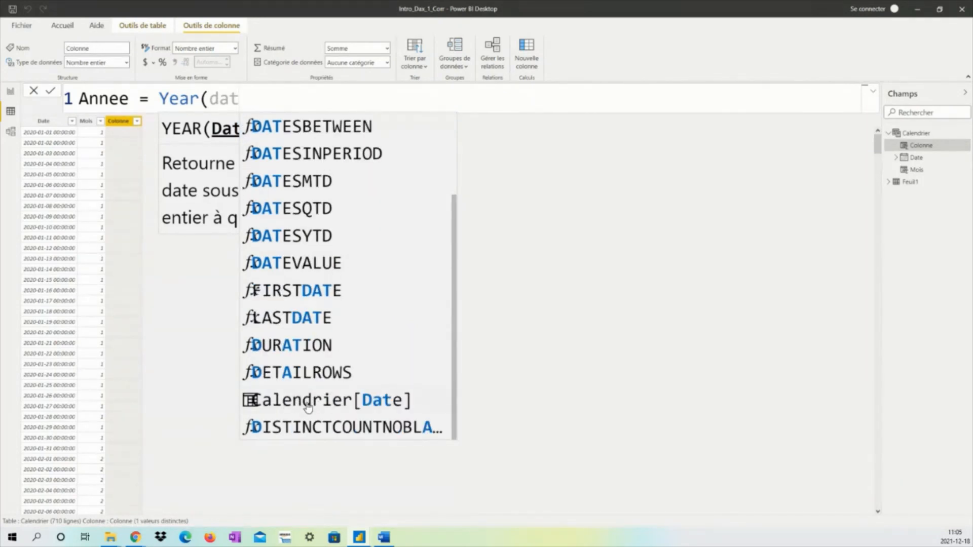
{"action": "left_click", "coordinate": [310, 404]}
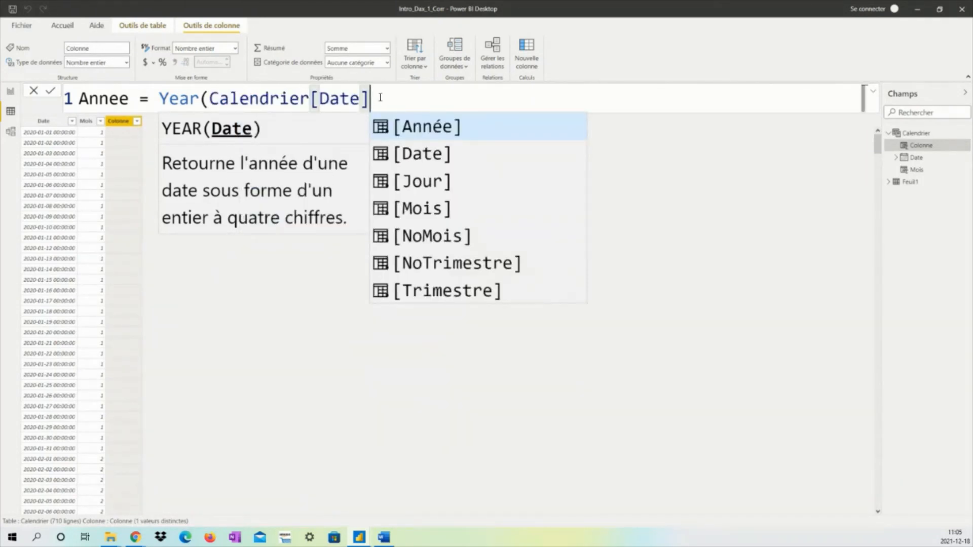
{"action": "type", "text": ")"}
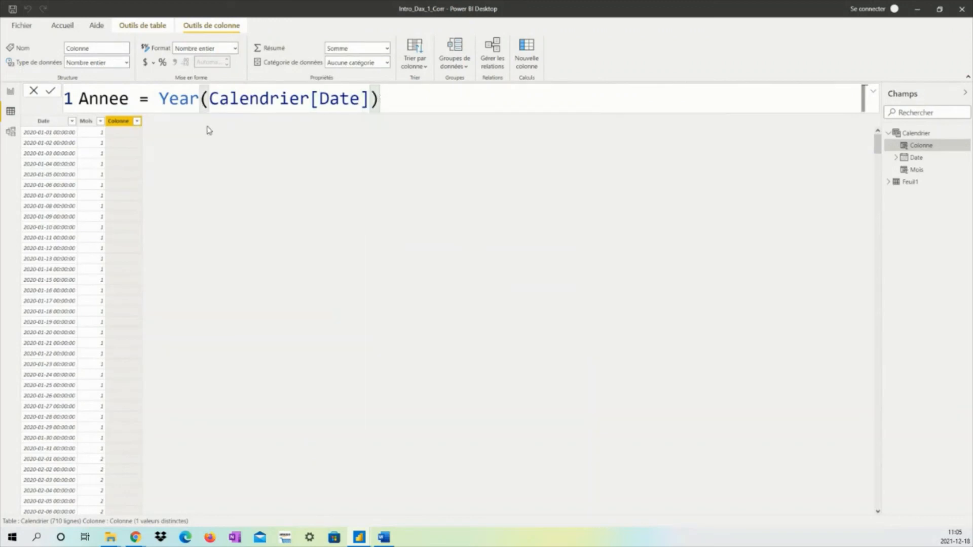
{"action": "left_click", "coordinate": [50, 91]}
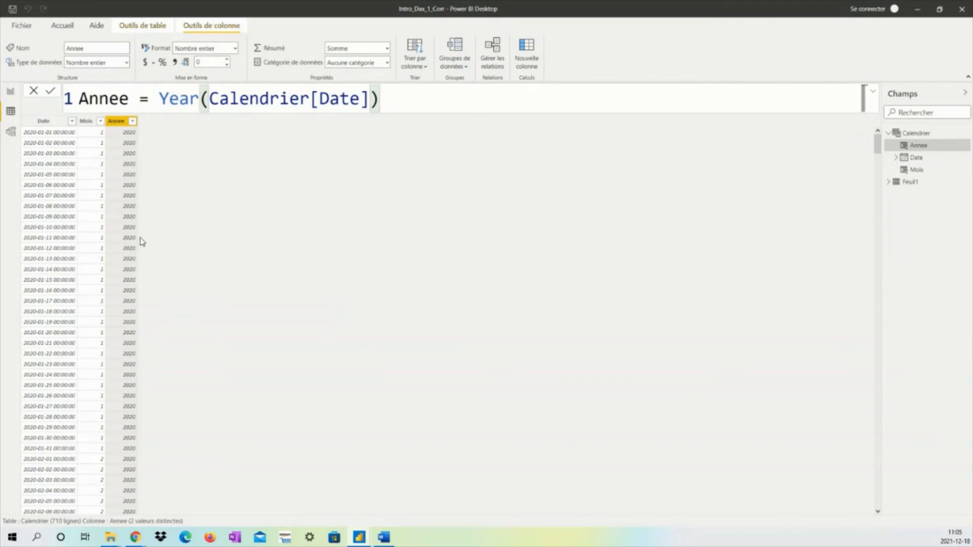
{"action": "scroll", "coordinate": [104, 156], "scroll_direction": "down", "scroll_amount": 20}
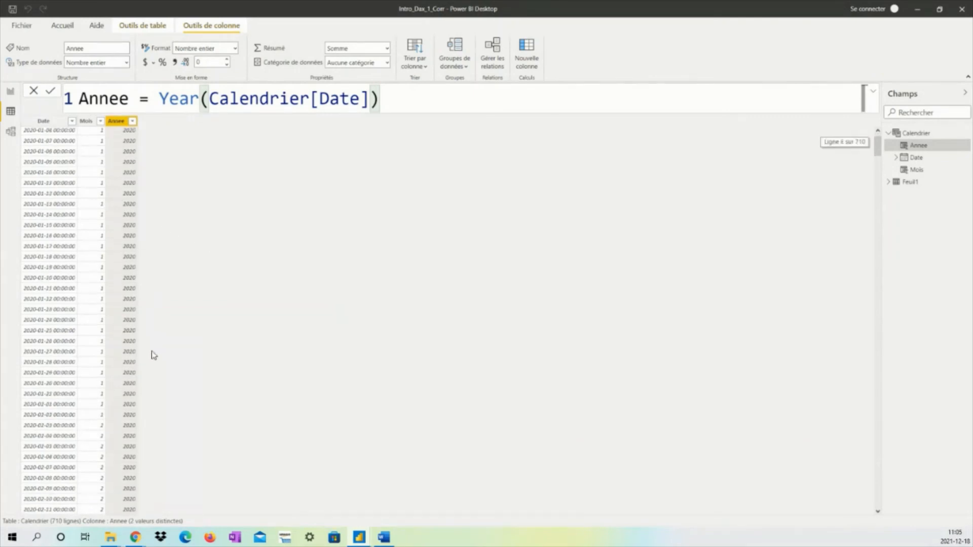
{"action": "scroll", "coordinate": [136, 475], "scroll_direction": "up", "scroll_amount": 20}
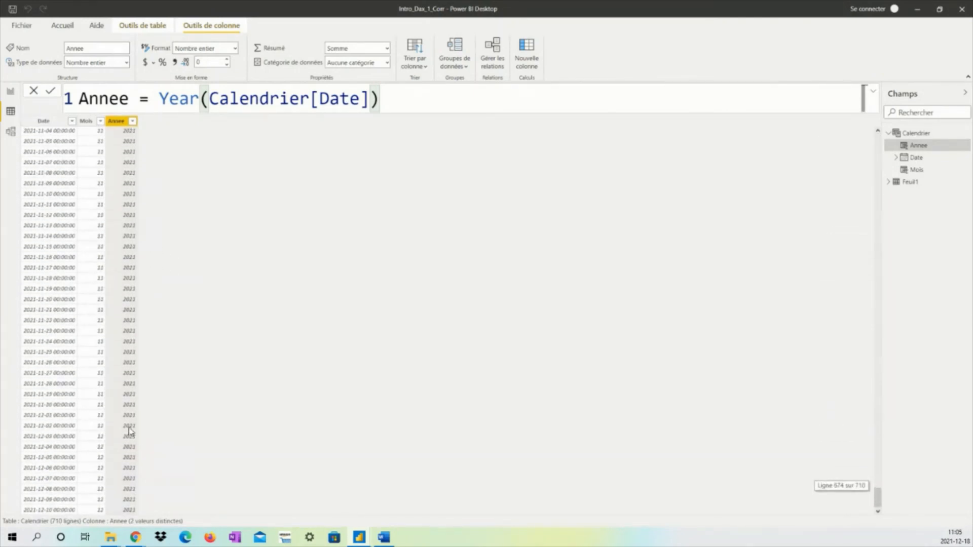
{"action": "scroll", "coordinate": [264, 306], "scroll_direction": "up", "scroll_amount": 20}
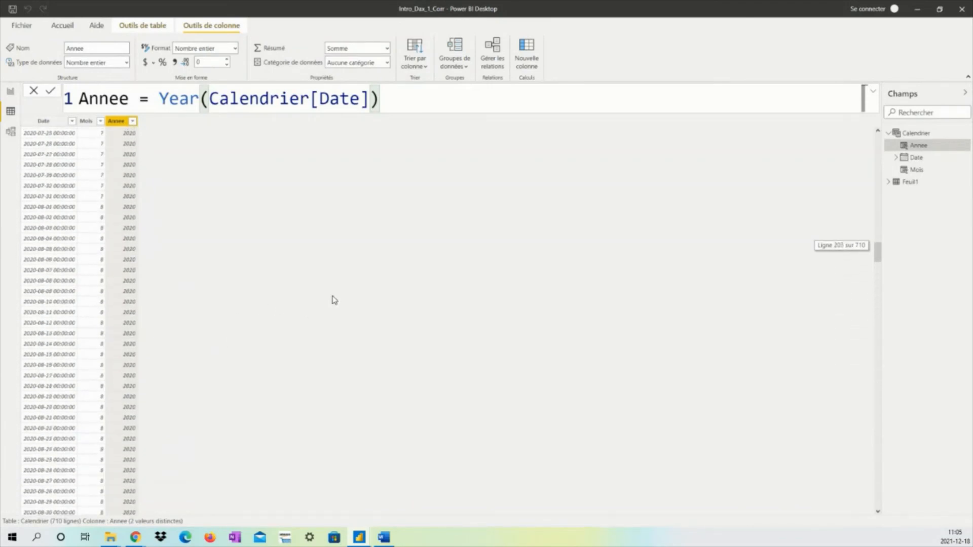
Step: Return to the report view, examine the fields of the Calendrier and Feuil1 tables, and select the Calendrier table
{"action": "left_click", "coordinate": [10, 92]}
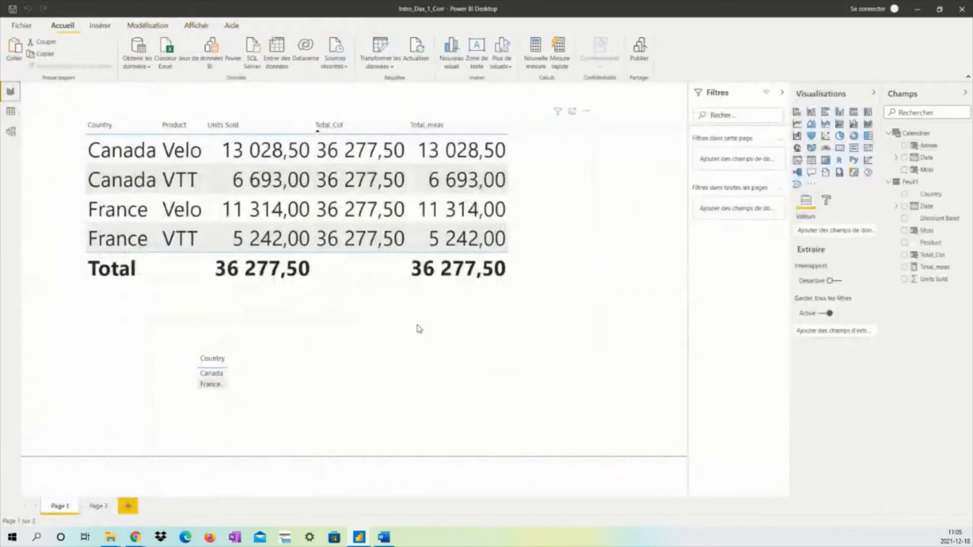
{"action": "left_click", "coordinate": [888, 181]}
{"action": "left_click", "coordinate": [888, 132]}
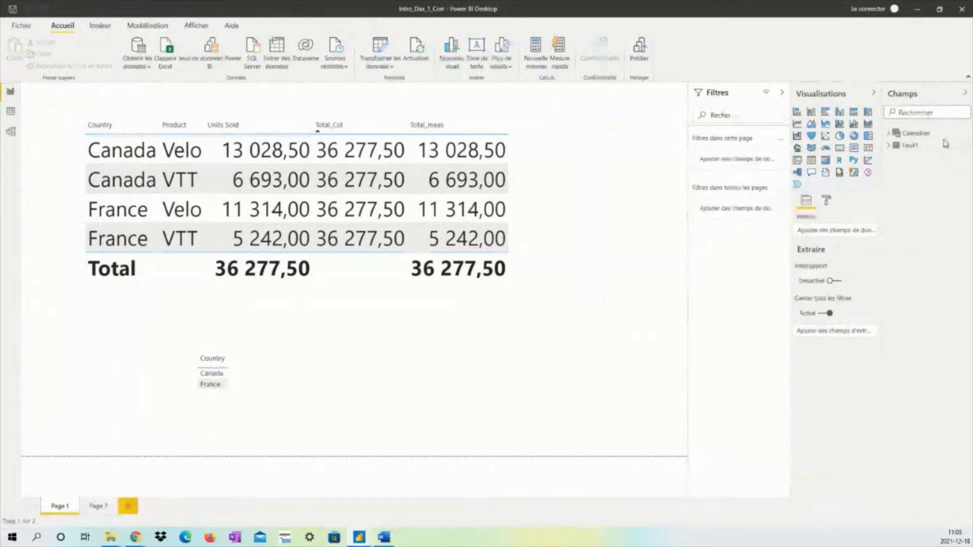
{"action": "left_click", "coordinate": [901, 134]}
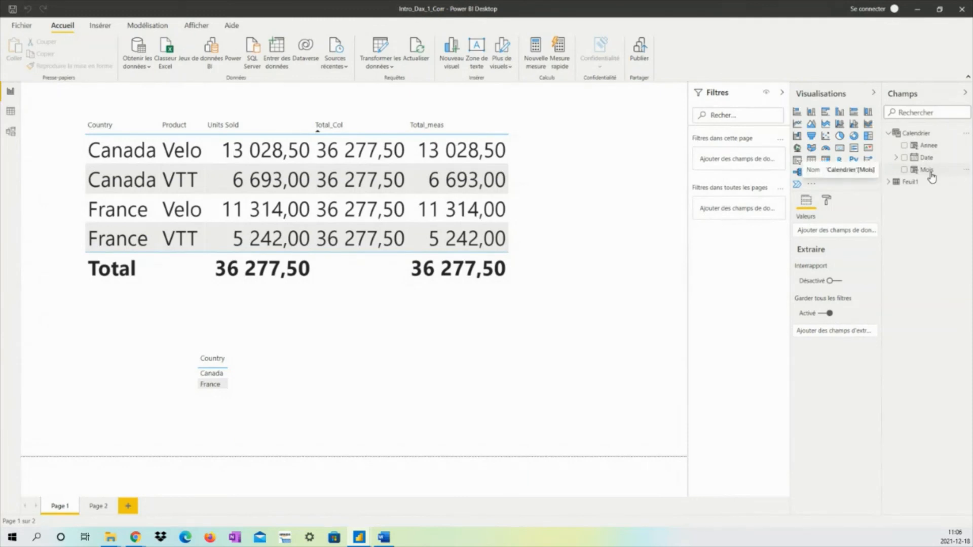
{"action": "left_click", "coordinate": [890, 135]}
{"action": "left_click", "coordinate": [891, 146]}
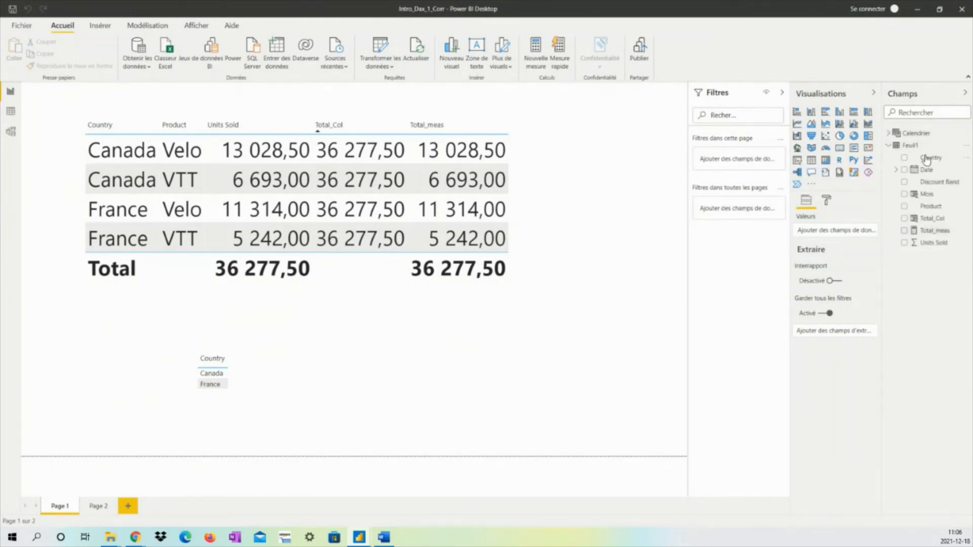
{"action": "left_click", "coordinate": [889, 146]}
{"action": "left_click", "coordinate": [624, 267]}
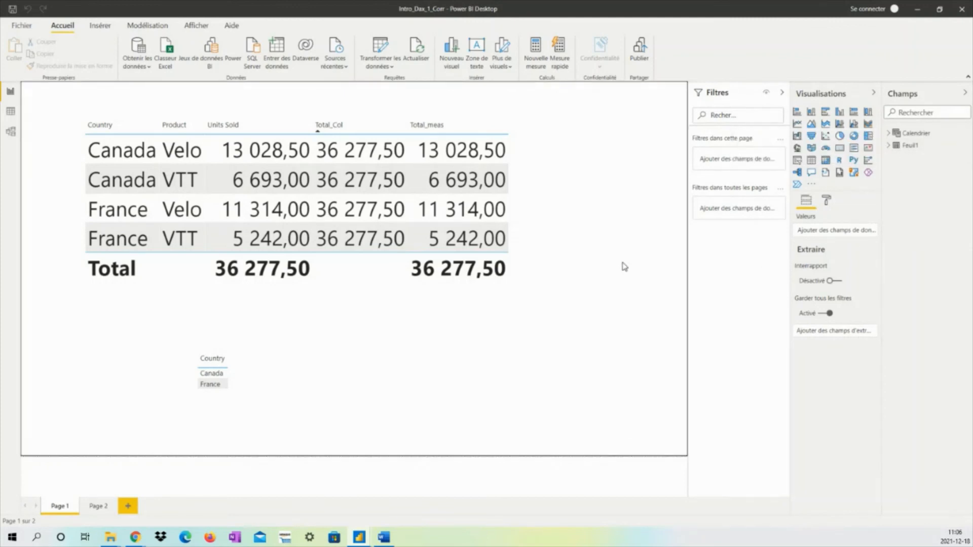
{"action": "left_click", "coordinate": [910, 135]}
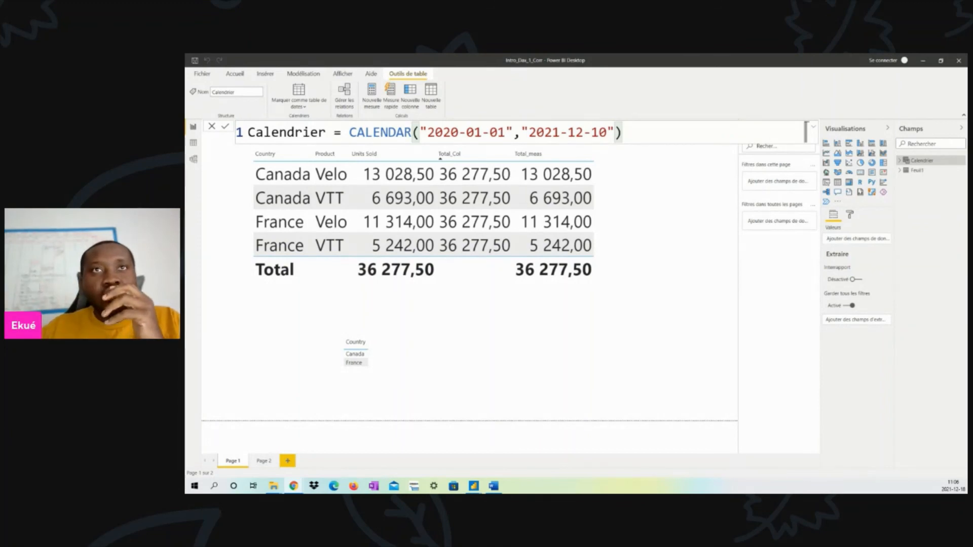
Step: Switch to Chrome, open the Microsoft Docs page "DAX overview" and skim its introduction and Calculations section
{"action": "mouse_move", "coordinate": [293, 485]}
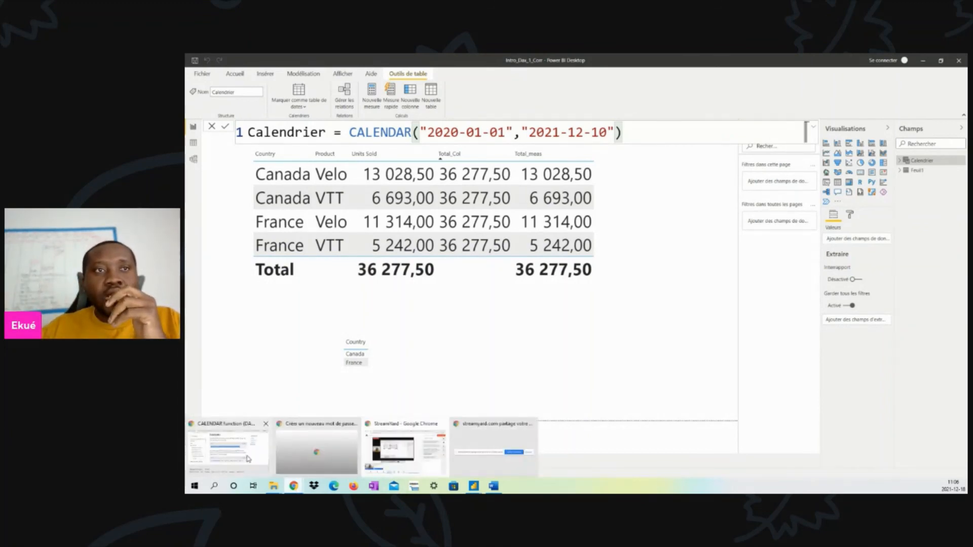
{"action": "left_click", "coordinate": [231, 448]}
{"action": "left_click", "coordinate": [242, 60]}
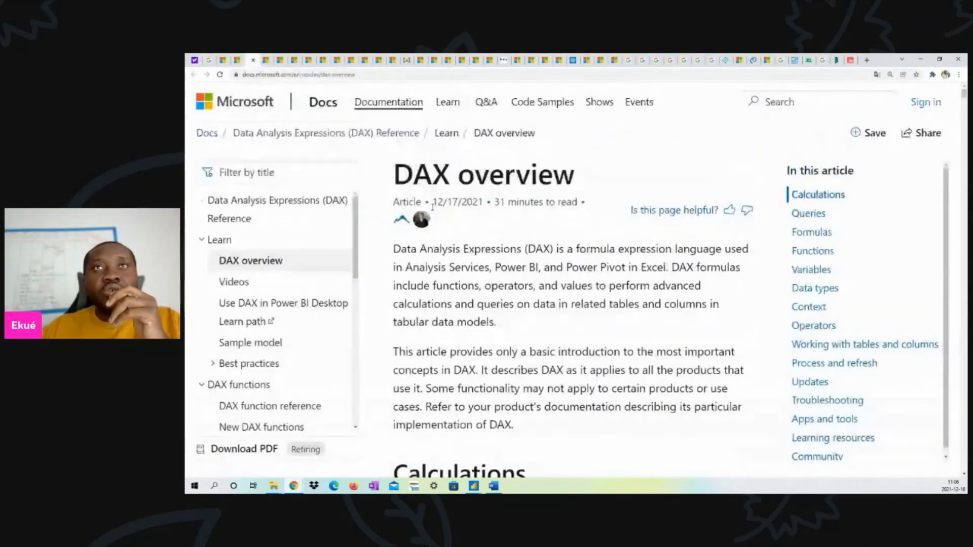
{"action": "scroll", "coordinate": [565, 296], "scroll_direction": "down", "scroll_amount": 3}
{"action": "scroll", "coordinate": [566, 296], "scroll_direction": "down", "scroll_amount": 7}
{"action": "scroll", "coordinate": [593, 310], "scroll_direction": "up", "scroll_amount": 7}
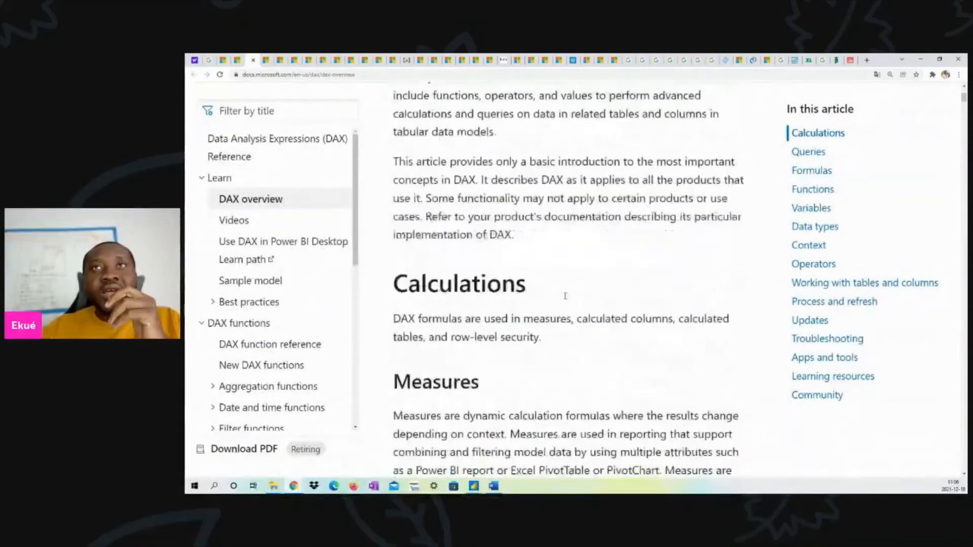
Step: Review the Calculations section of the DAX overview, highlighting the terms calculated columns, measures and calculated tables in its opening sentence
{"action": "scroll", "coordinate": [617, 325], "scroll_direction": "up", "scroll_amount": 2}
{"action": "scroll", "coordinate": [533, 298], "scroll_direction": "up", "scroll_amount": 1}
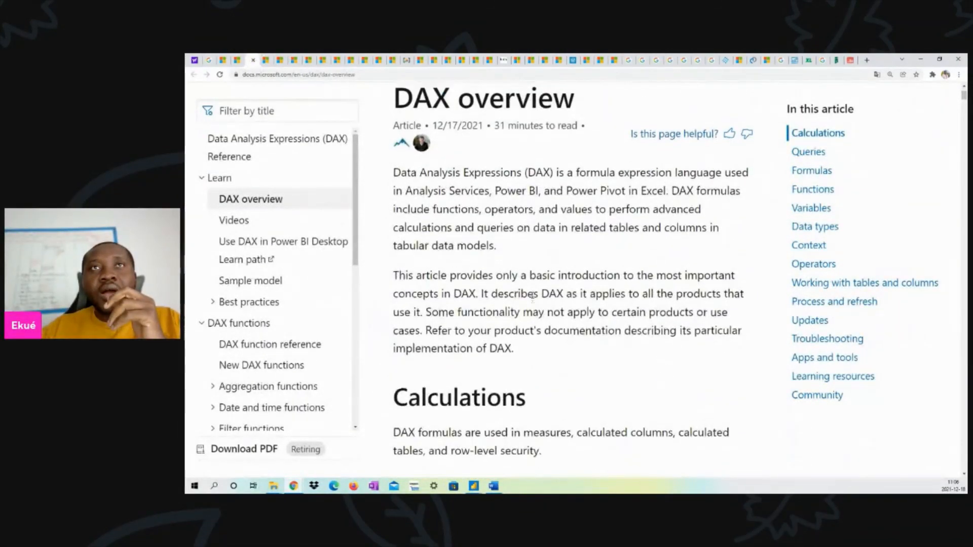
{"action": "scroll", "coordinate": [533, 298], "scroll_direction": "down", "scroll_amount": 1}
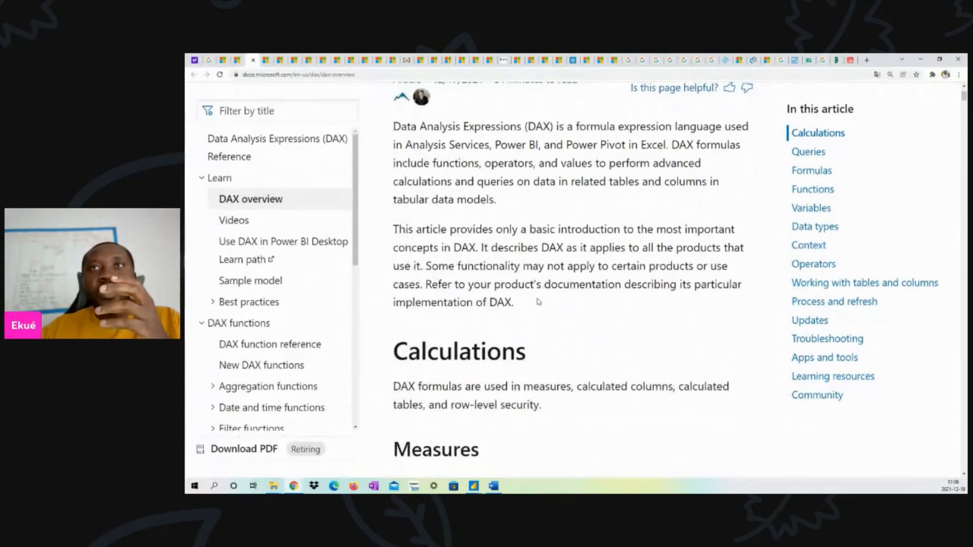
{"action": "scroll", "coordinate": [531, 307], "scroll_direction": "down", "scroll_amount": 2}
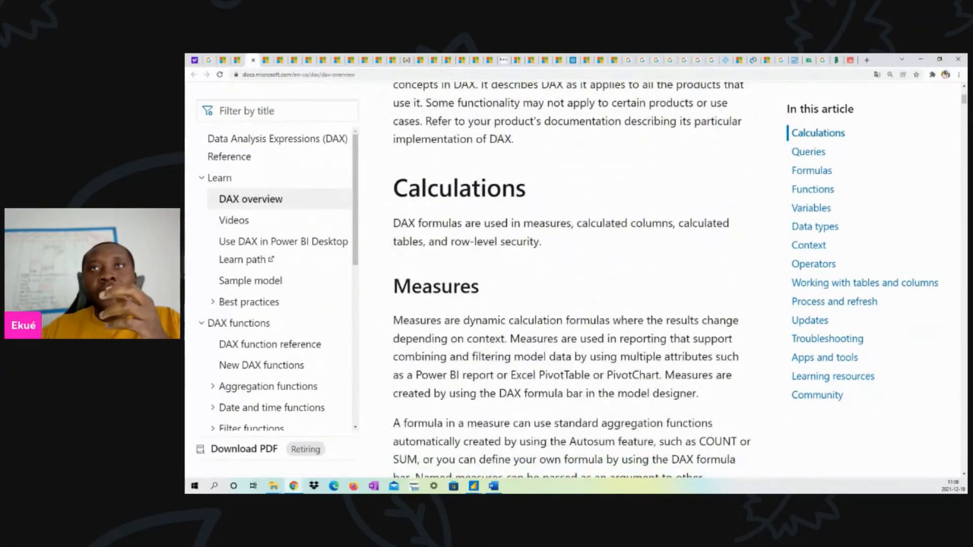
{"action": "left_click_drag", "start_coordinate": [584, 223], "coordinate": [673, 227]}
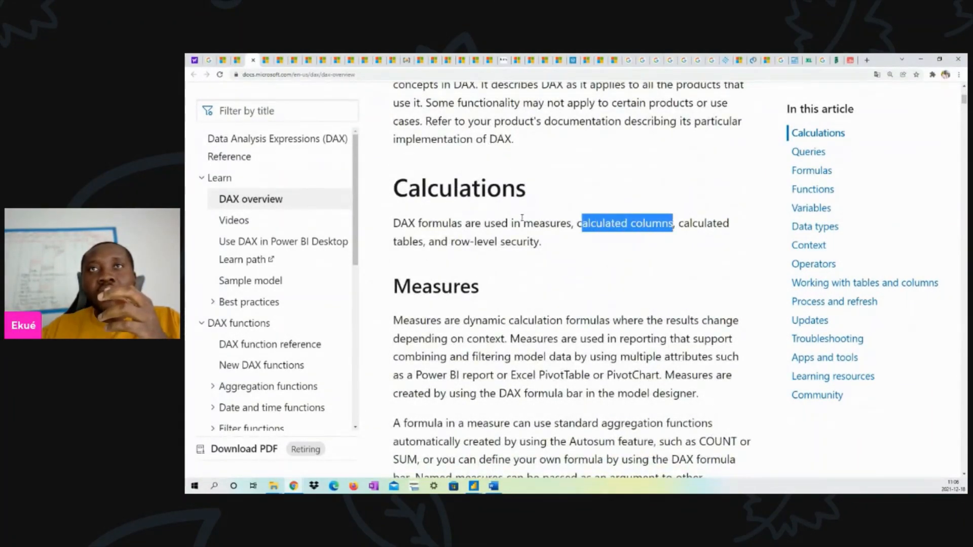
{"action": "left_click_drag", "start_coordinate": [524, 223], "coordinate": [572, 224]}
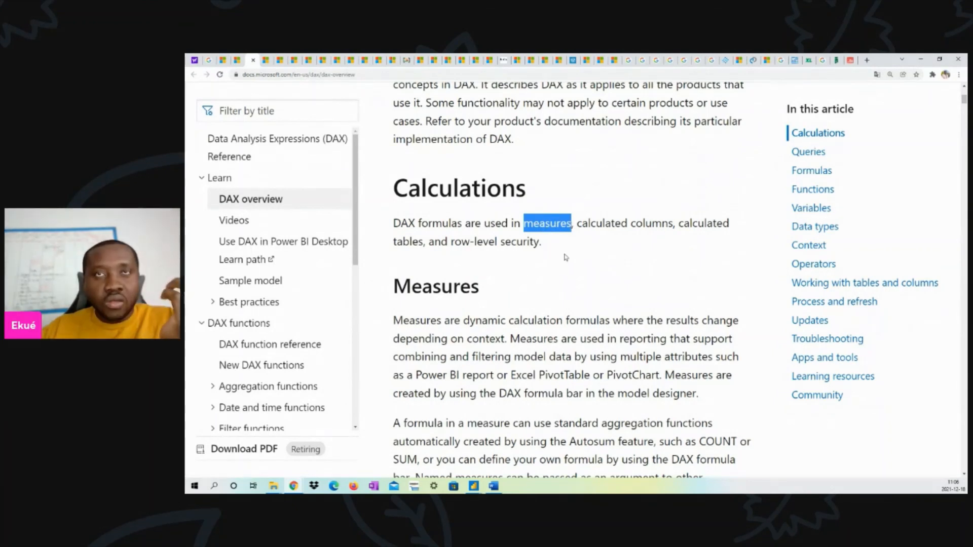
{"action": "left_click_drag", "start_coordinate": [678, 223], "coordinate": [425, 247]}
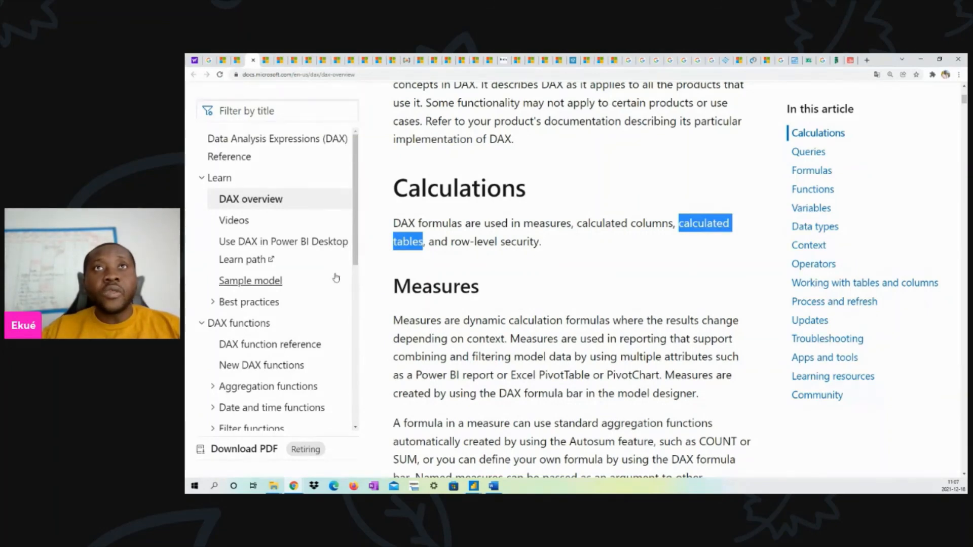
Step: Go back to the already open DAX reference landing page and look through the function categories listed under DAX functions
{"action": "scroll", "coordinate": [336, 278], "scroll_direction": "up", "scroll_amount": 6}
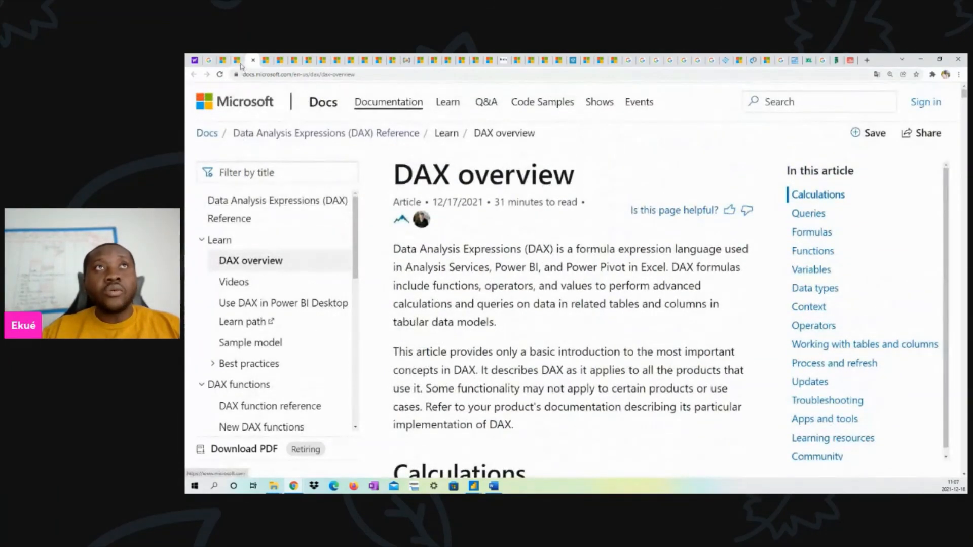
{"action": "left_click", "coordinate": [238, 60]}
{"action": "scroll", "coordinate": [329, 312], "scroll_direction": "down", "scroll_amount": 5}
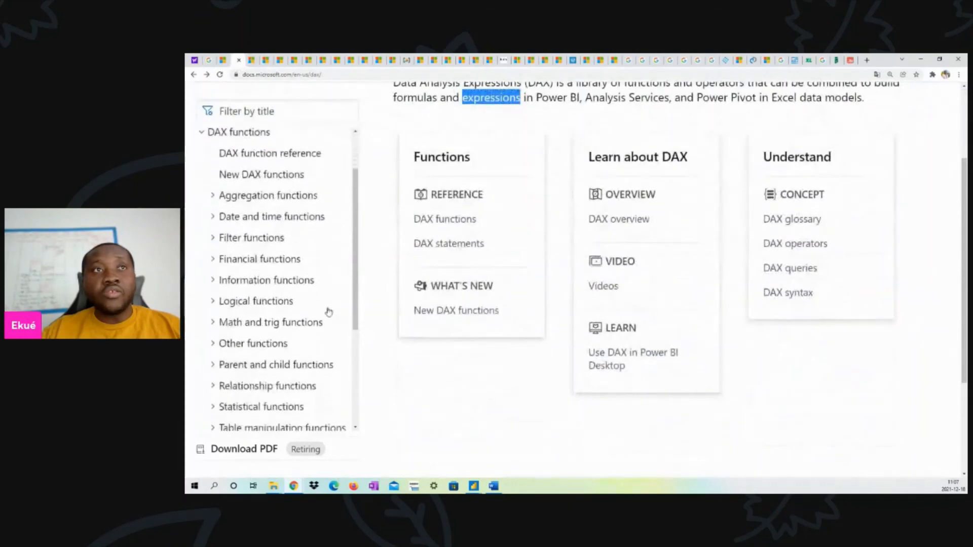
{"action": "scroll", "coordinate": [324, 309], "scroll_direction": "down", "scroll_amount": 1}
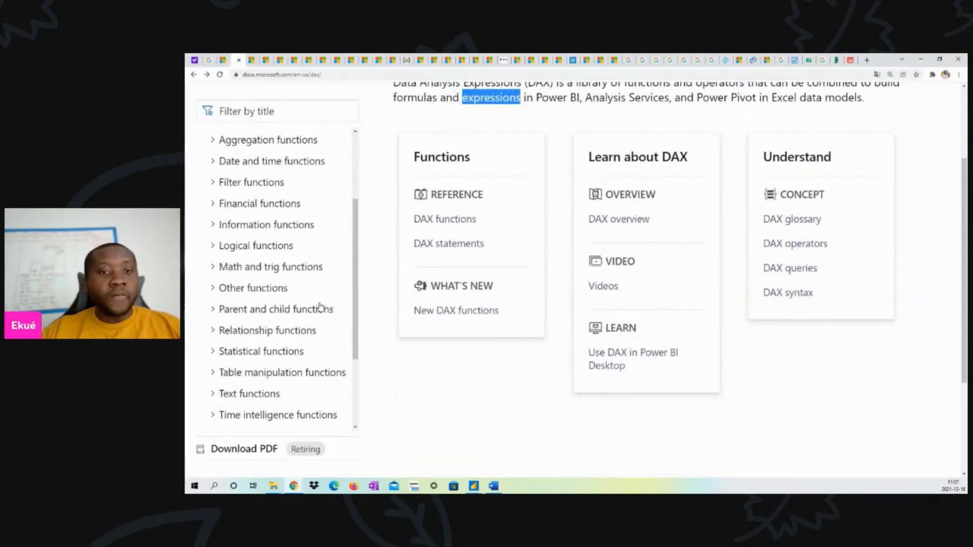